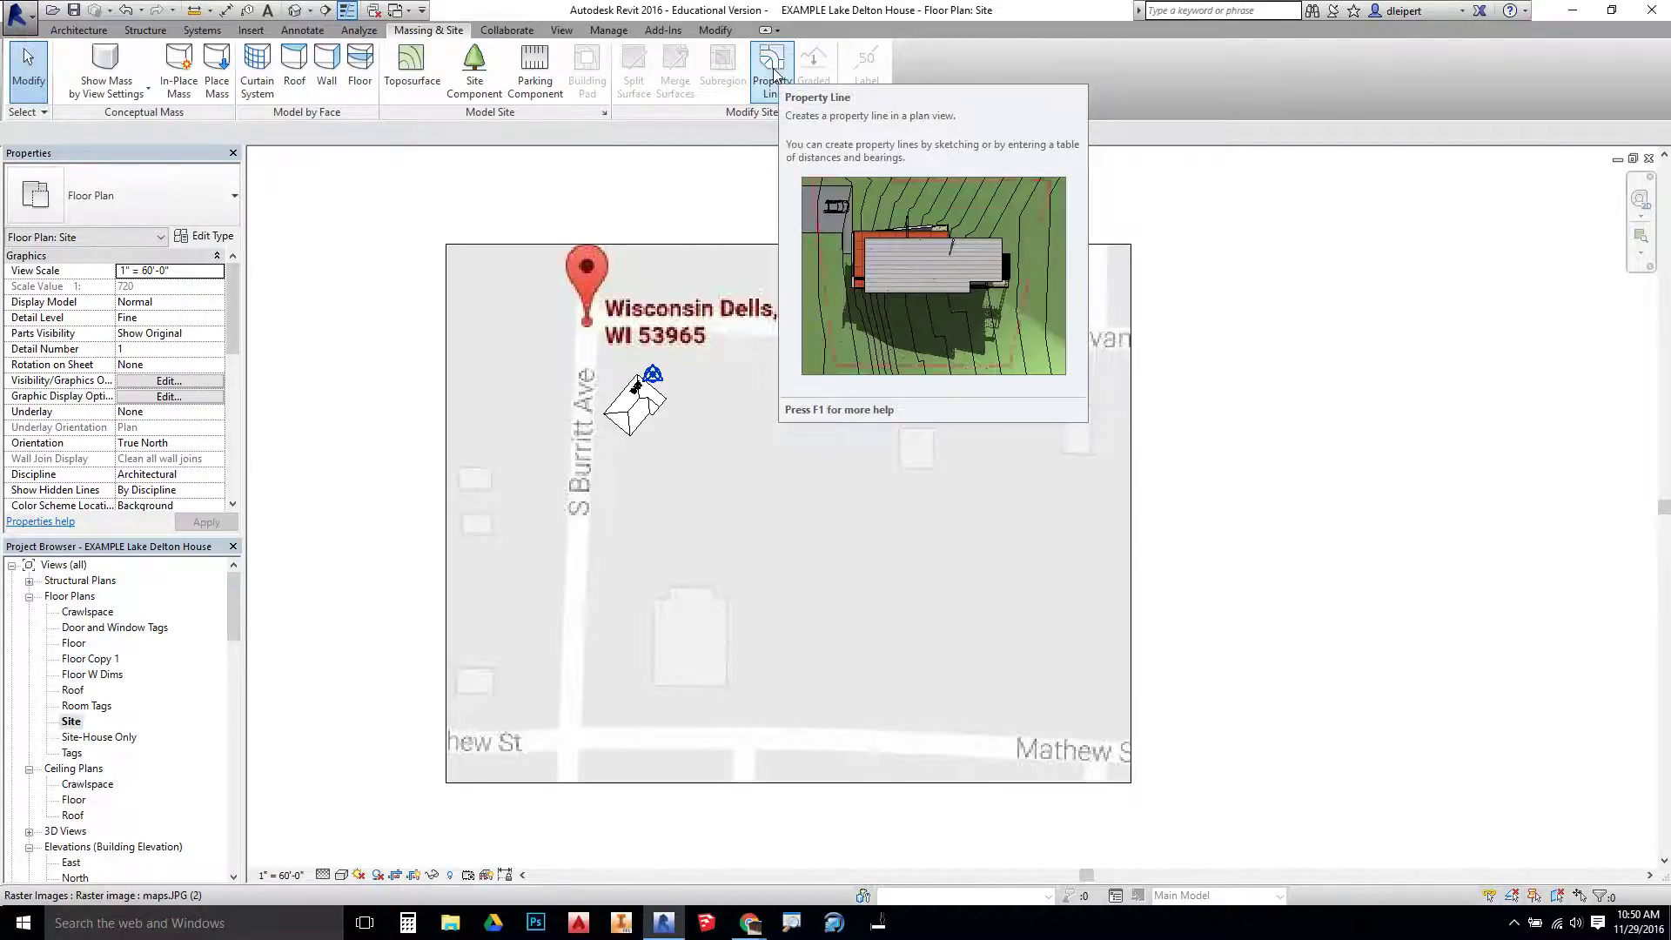
Start a sketched property line at the street corner by the map marker, drawing the north side 125' long and the east side 175' long
click(773, 73)
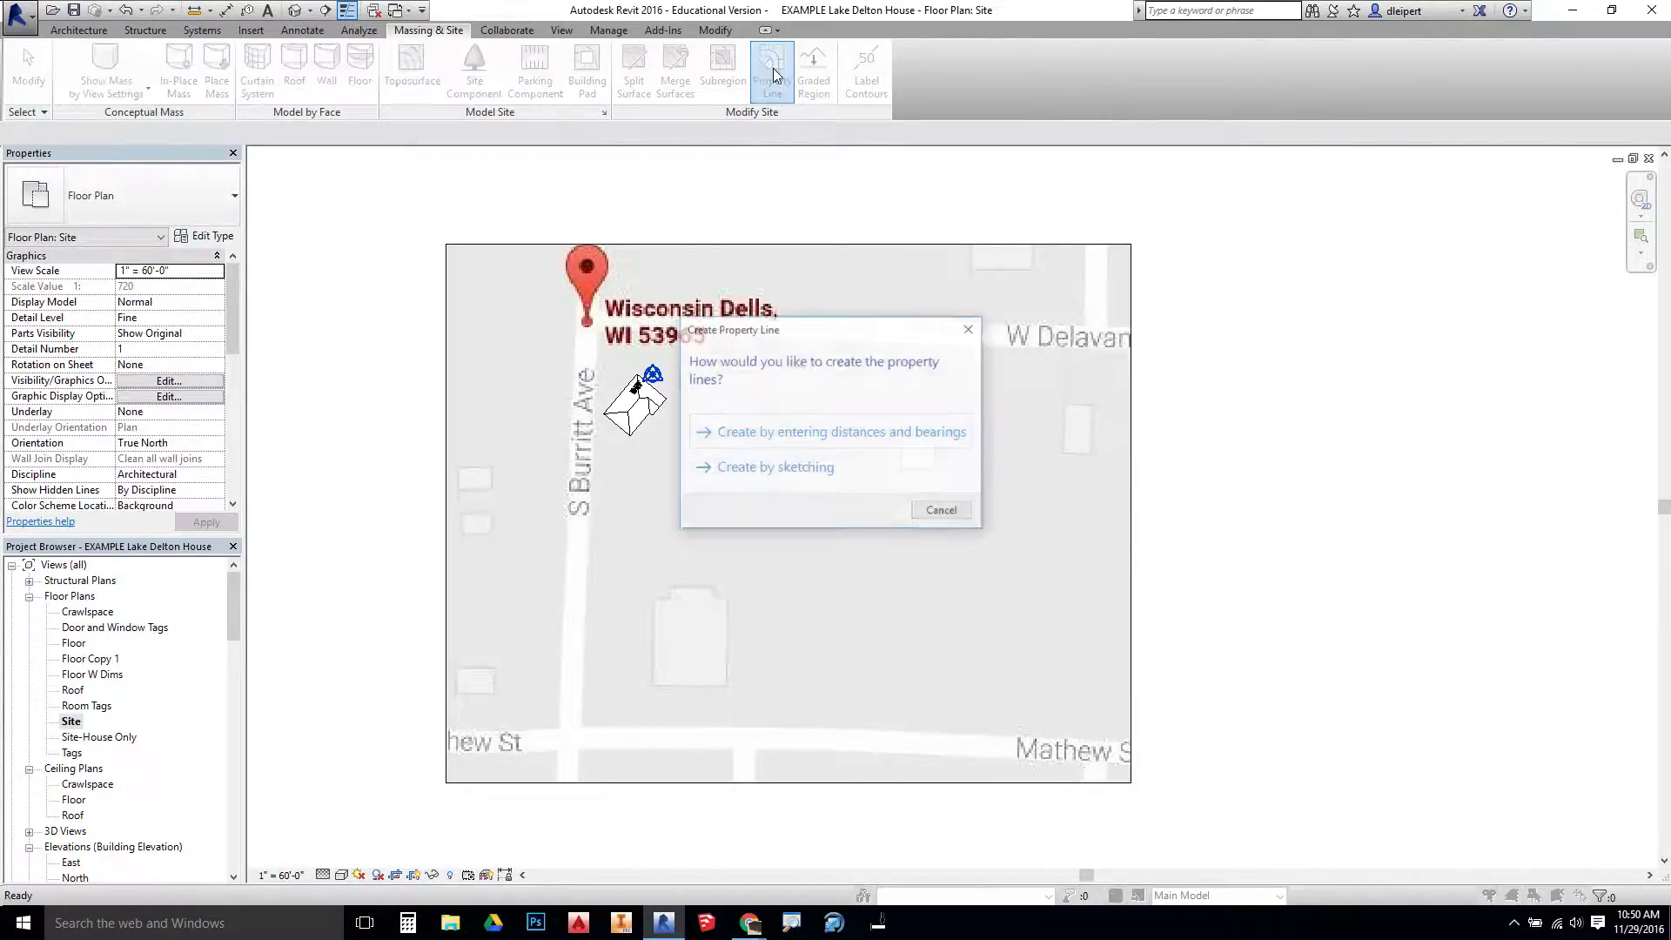
click(784, 475)
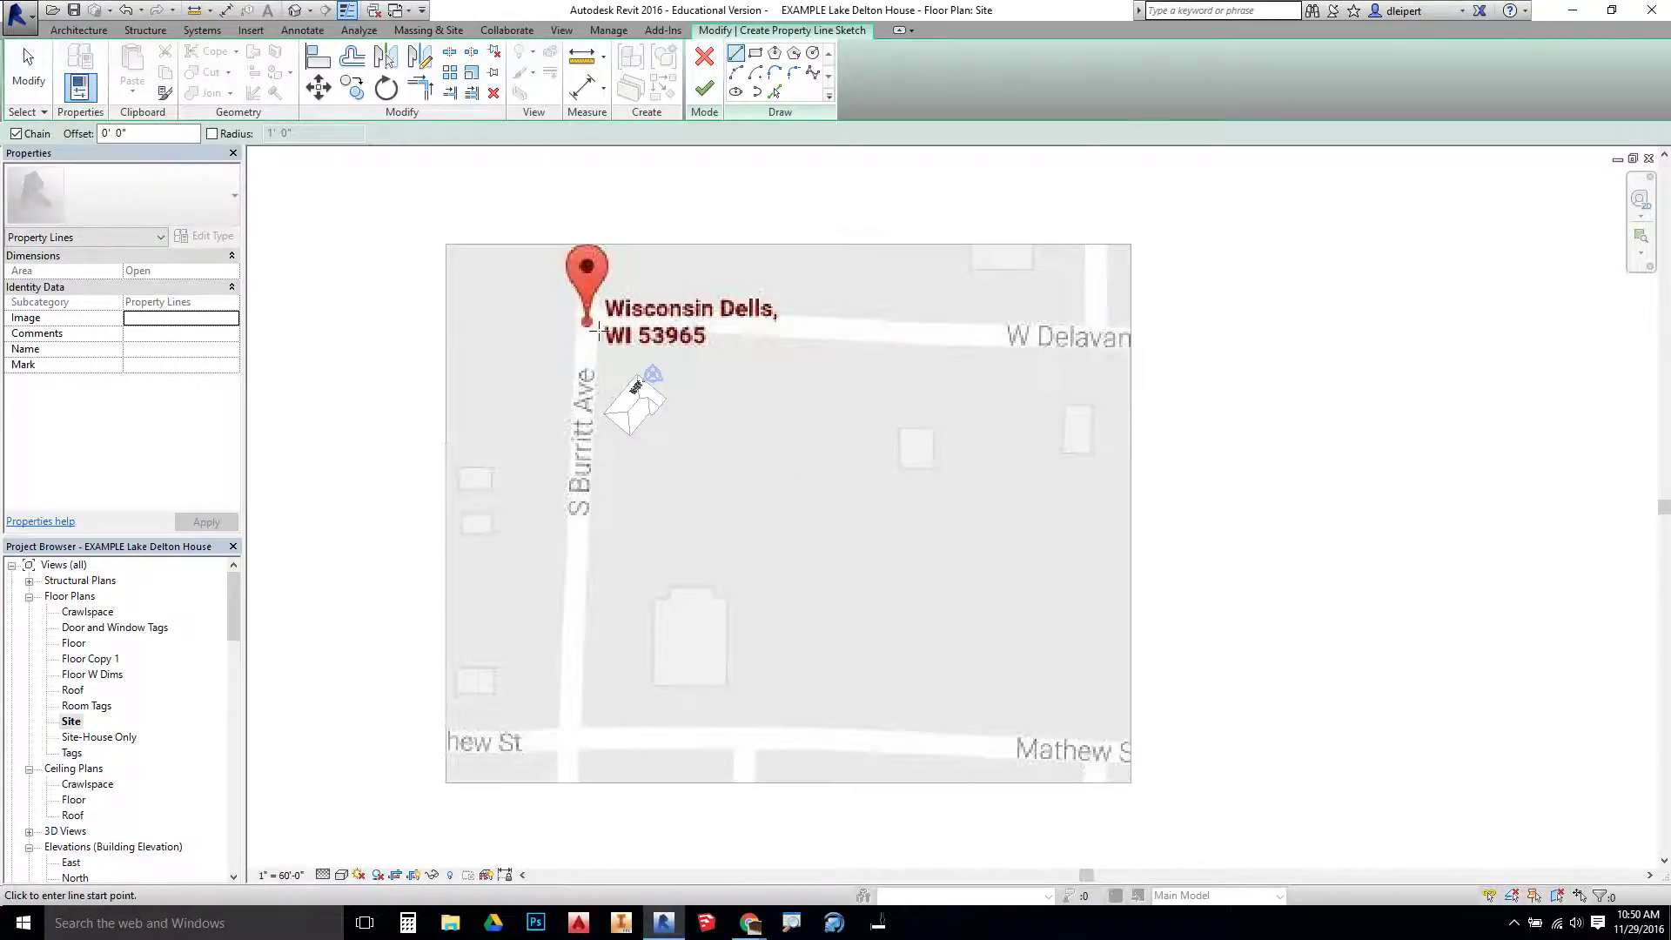
click(595, 327)
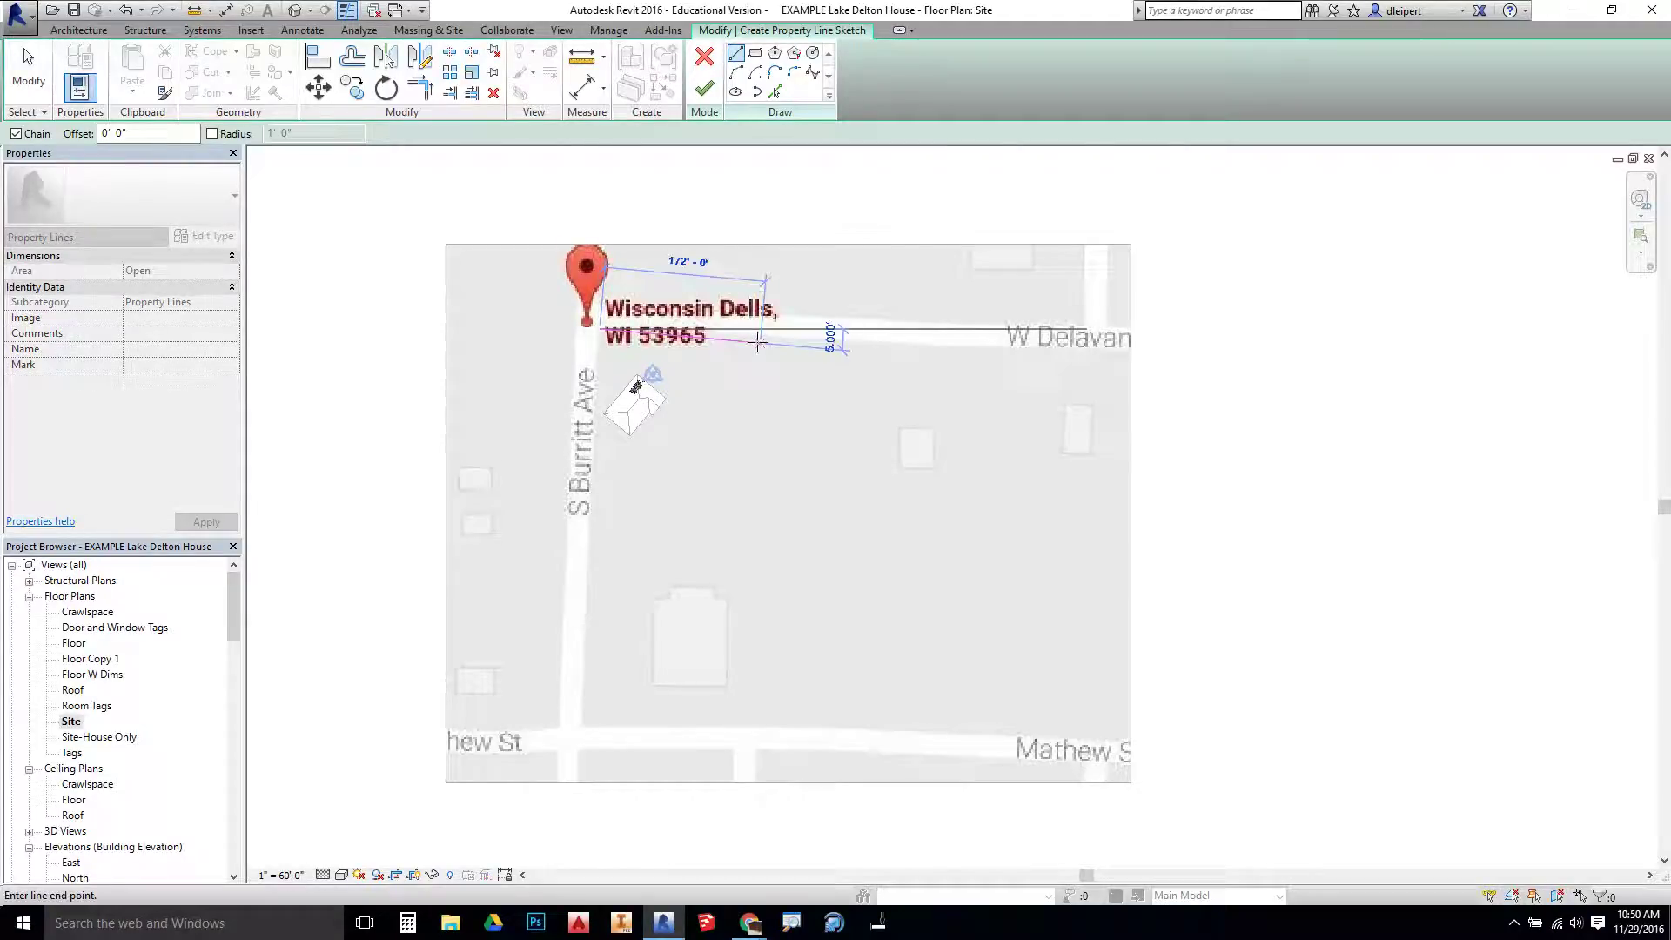
text(125)
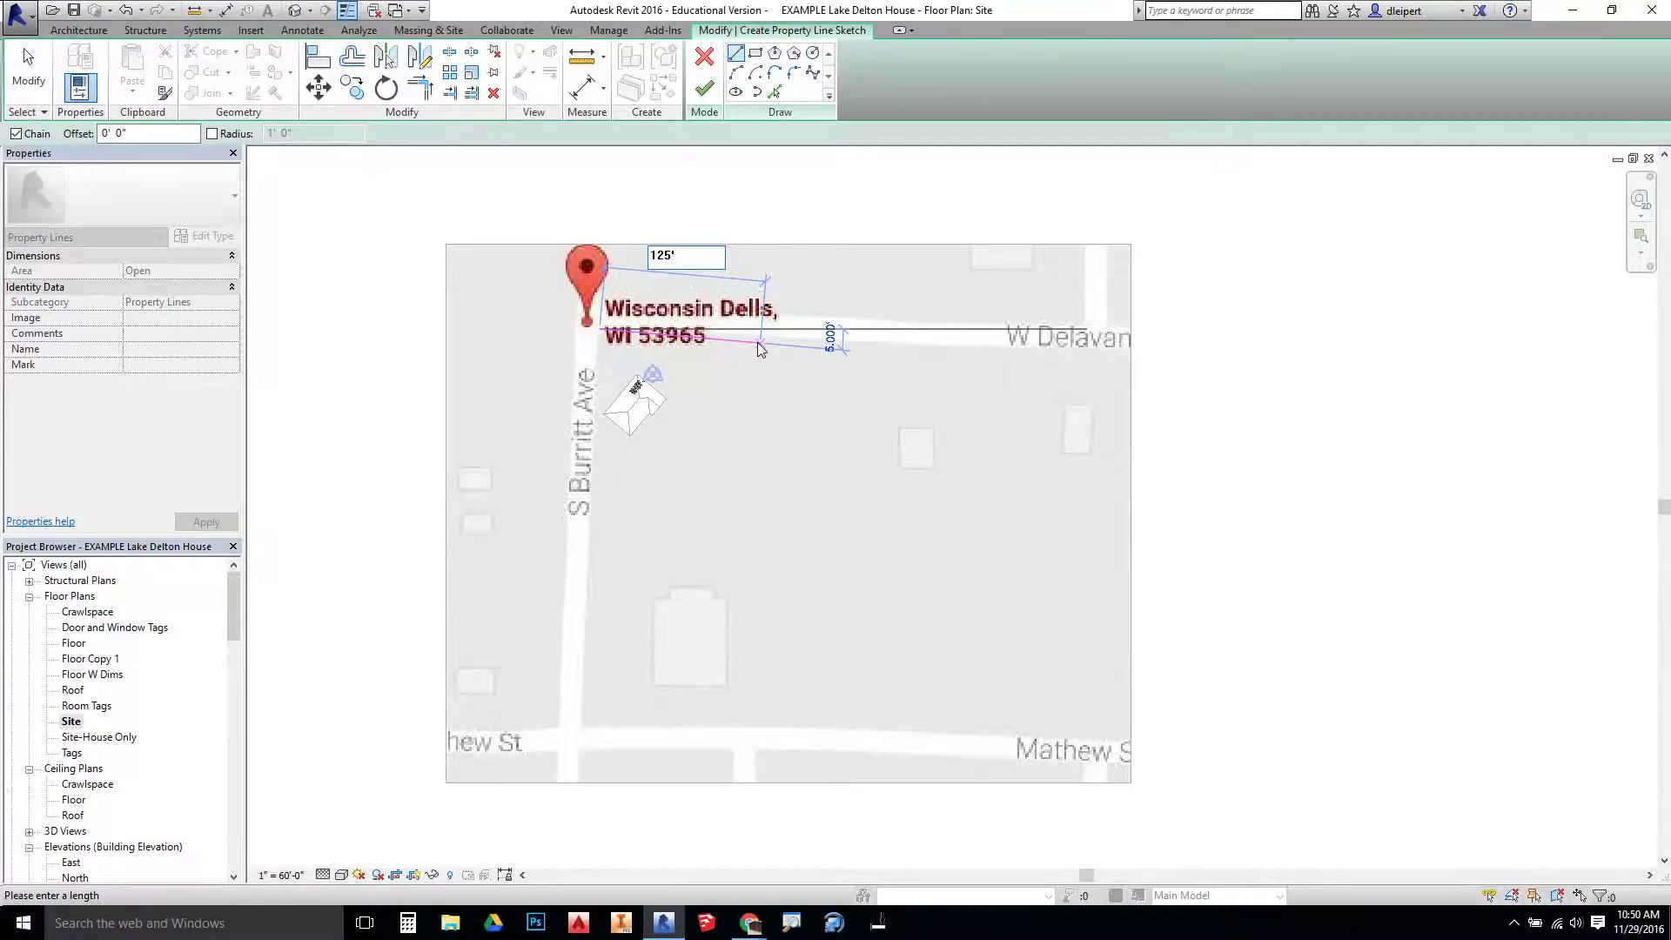
key(Return)
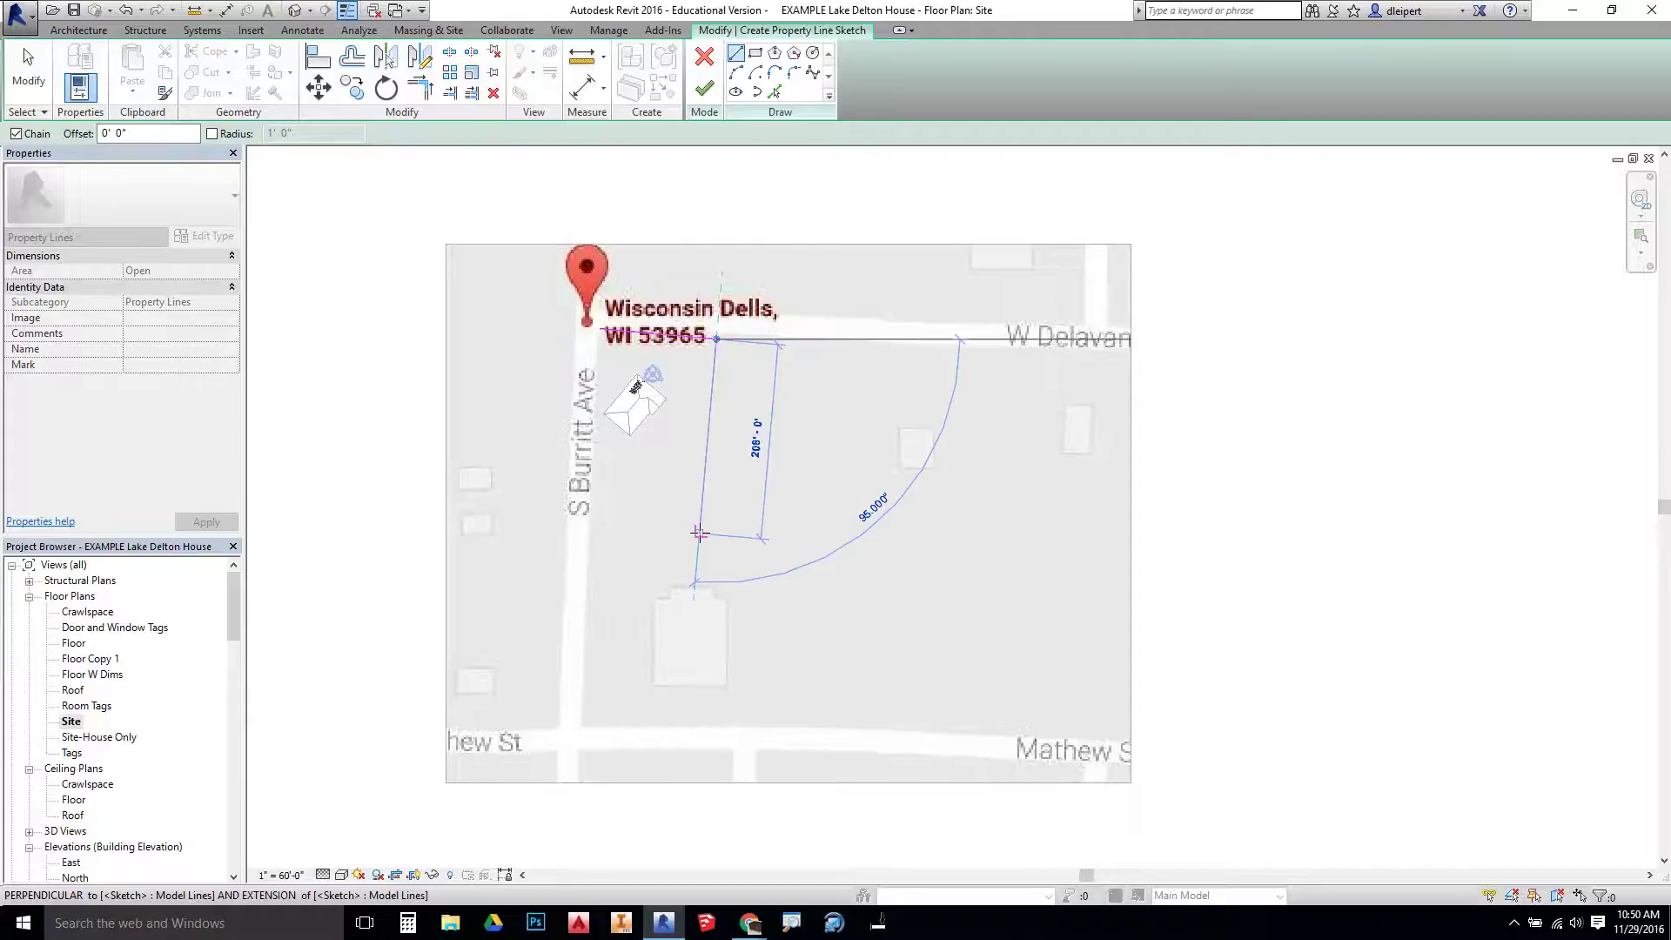
text(1)
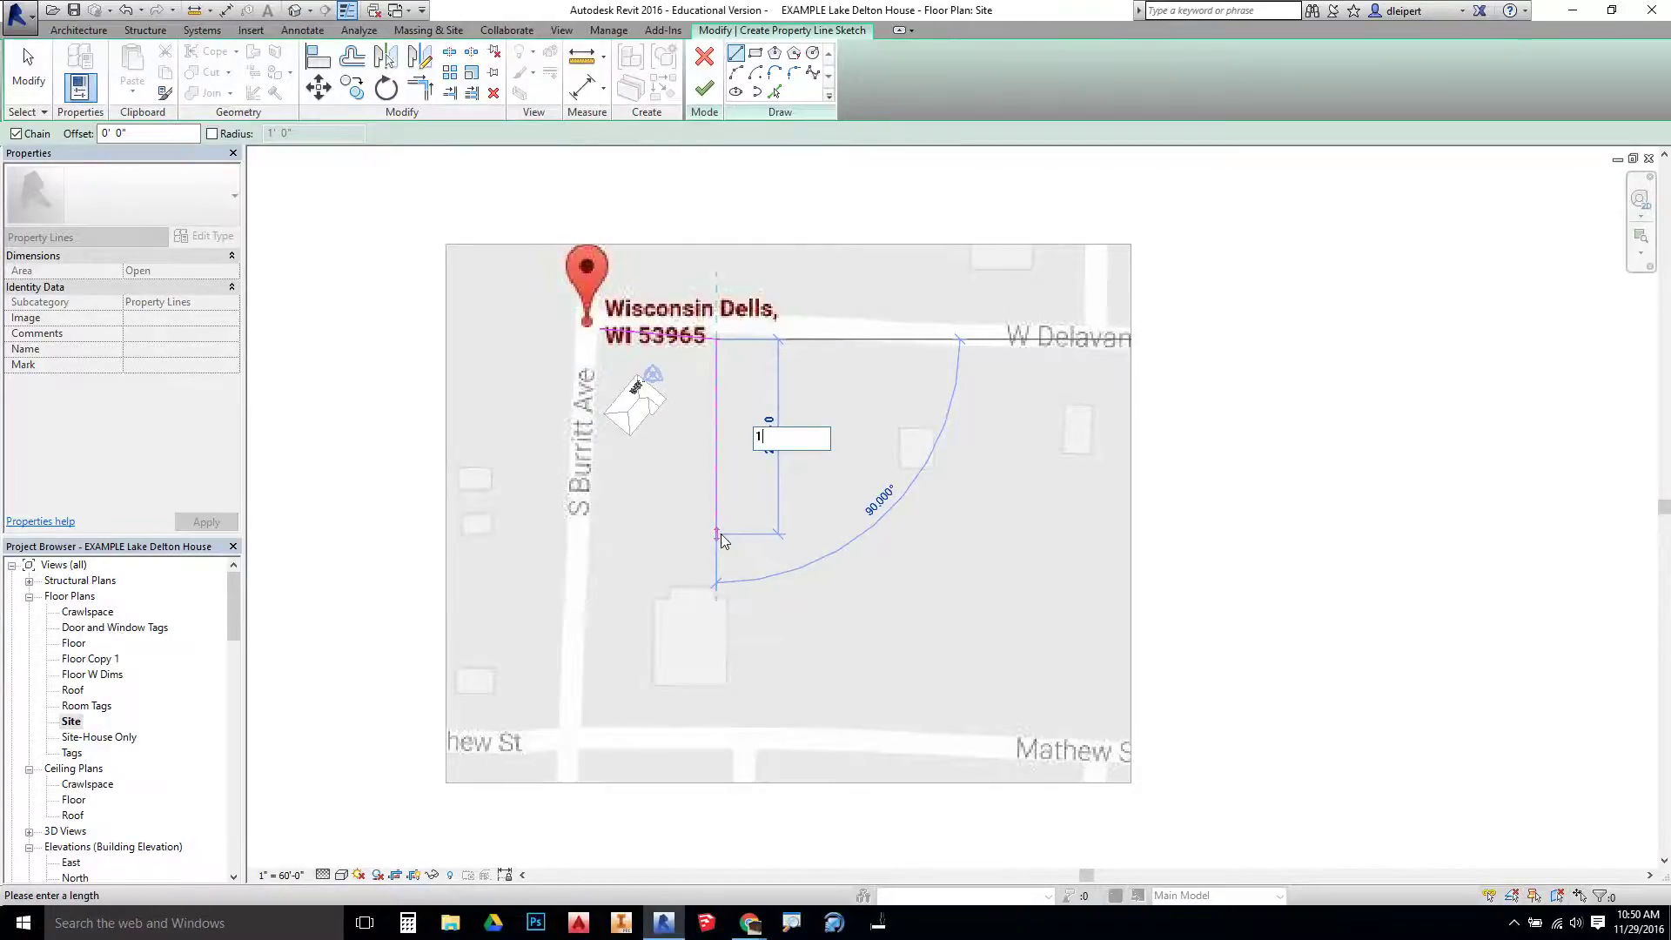
text(75')
key(Return)
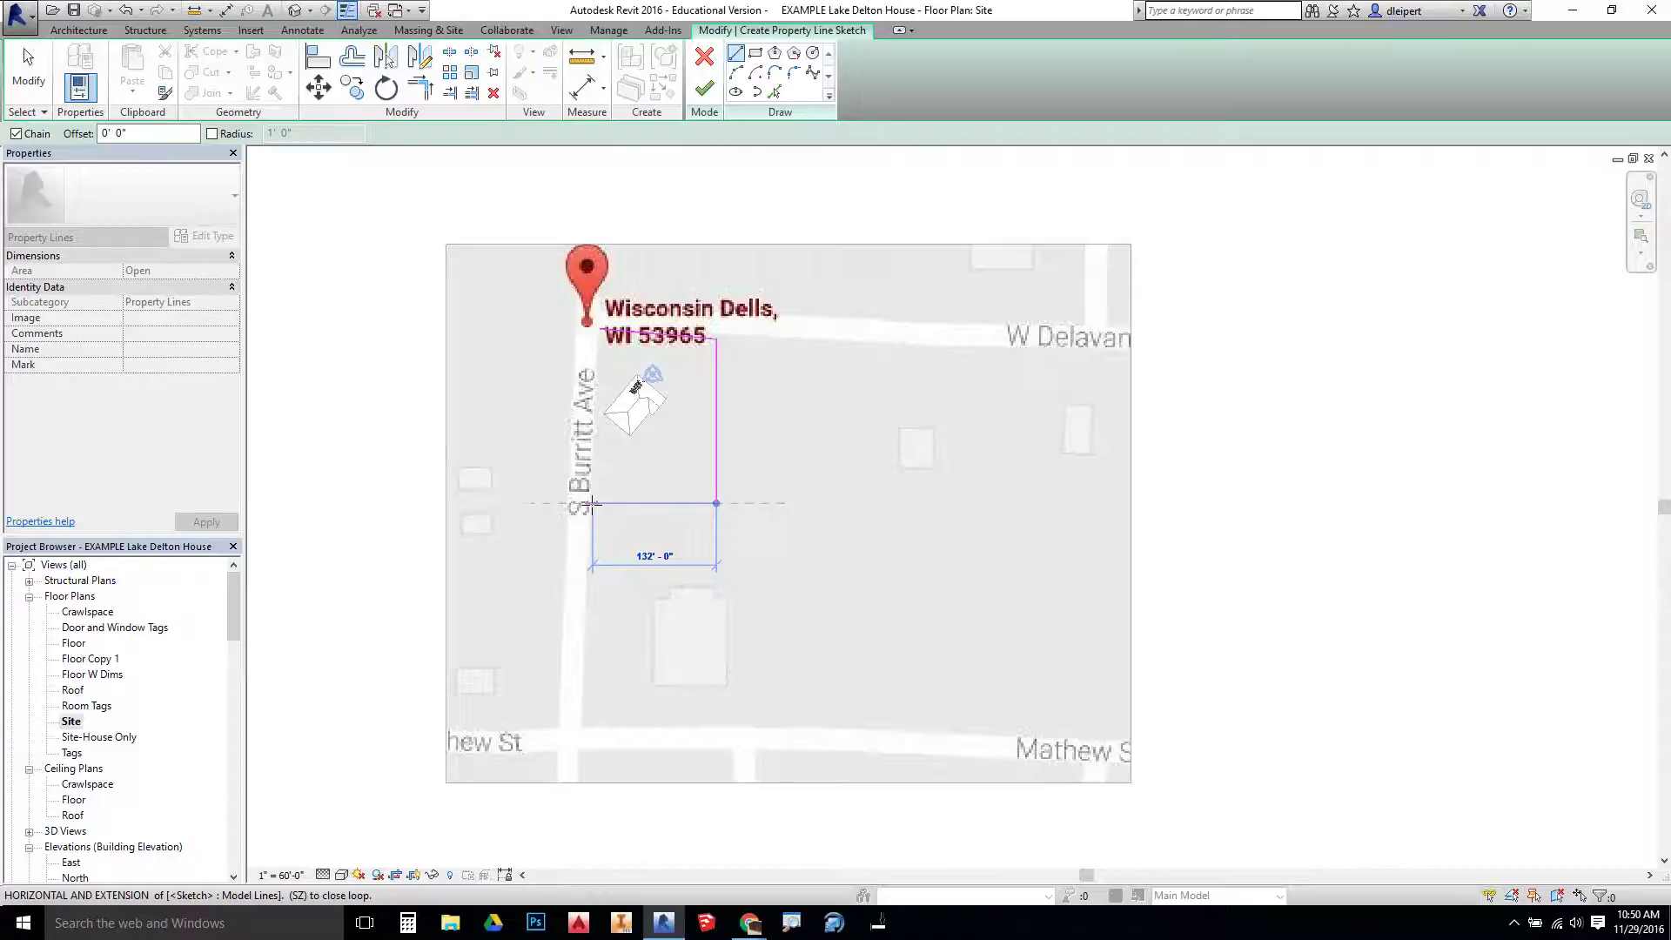
Draw the lot's south side 125' long, close the boundary at the starting corner and finish the property line sketch
text(12)
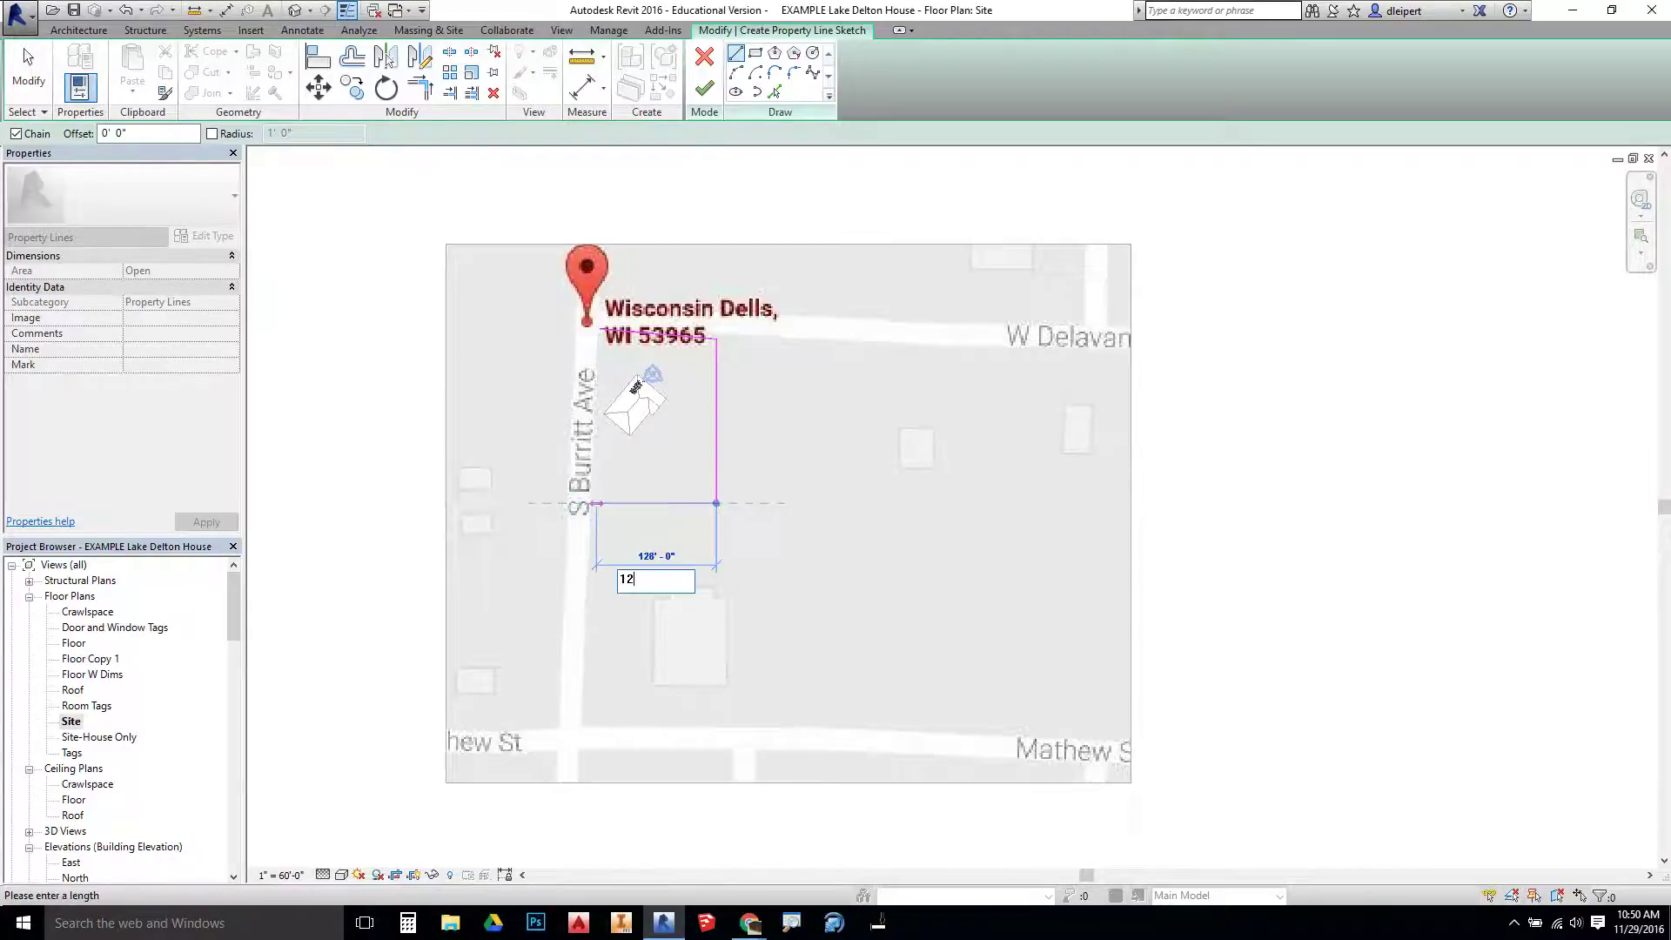
text(5')
key(Return)
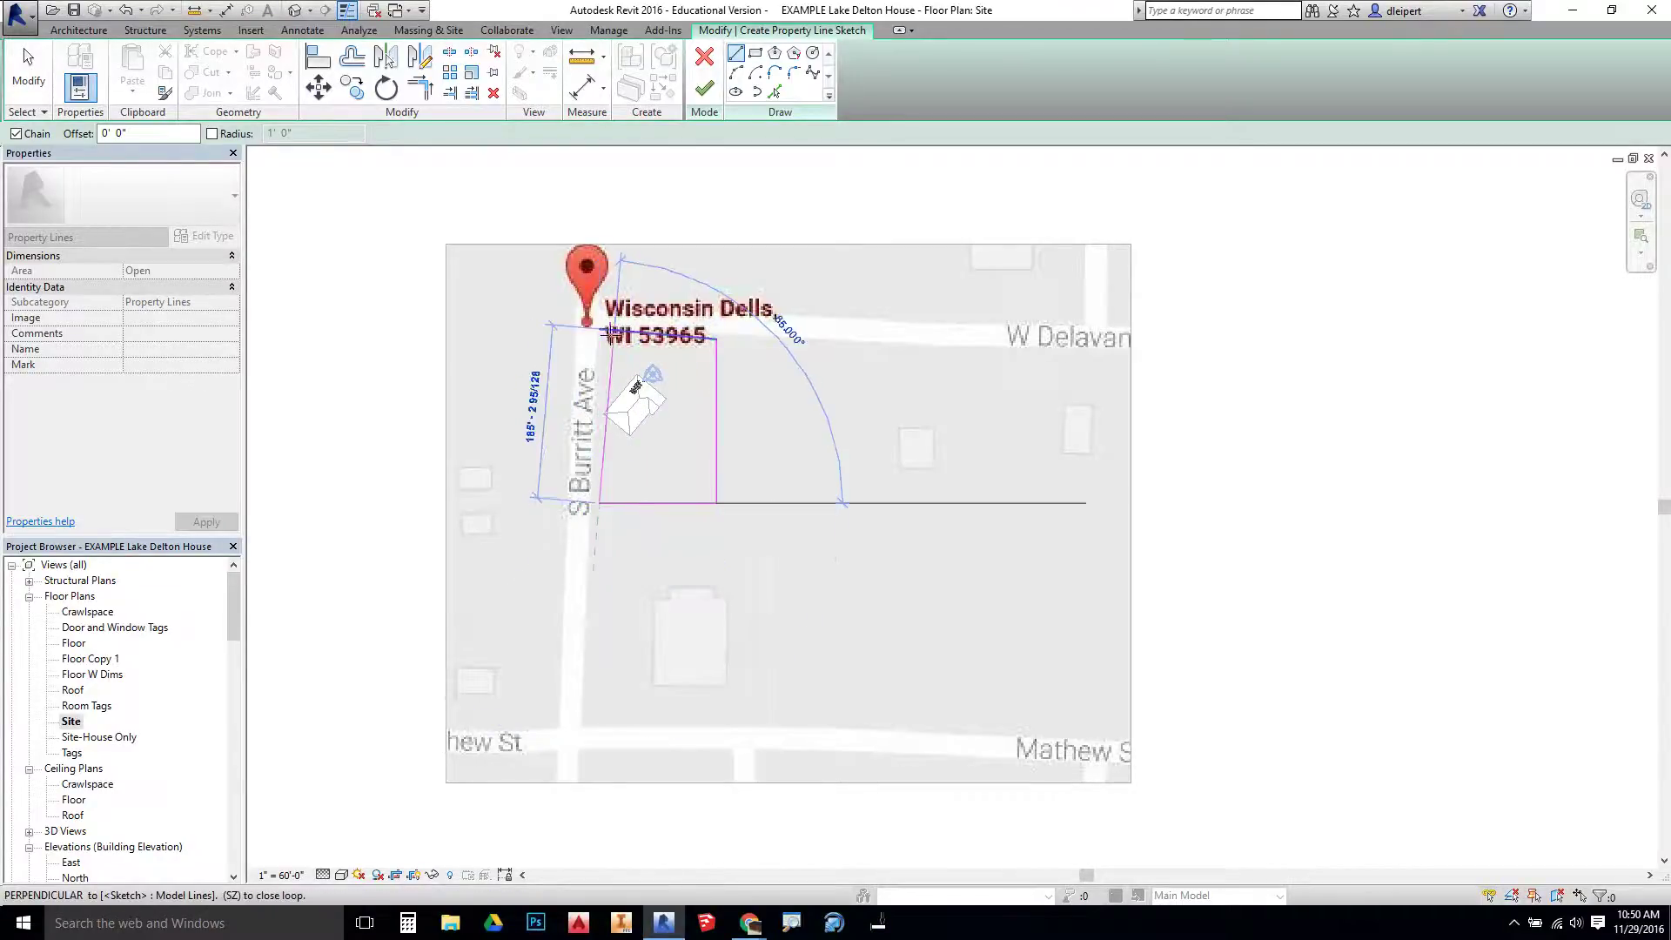
click(599, 329)
click(704, 88)
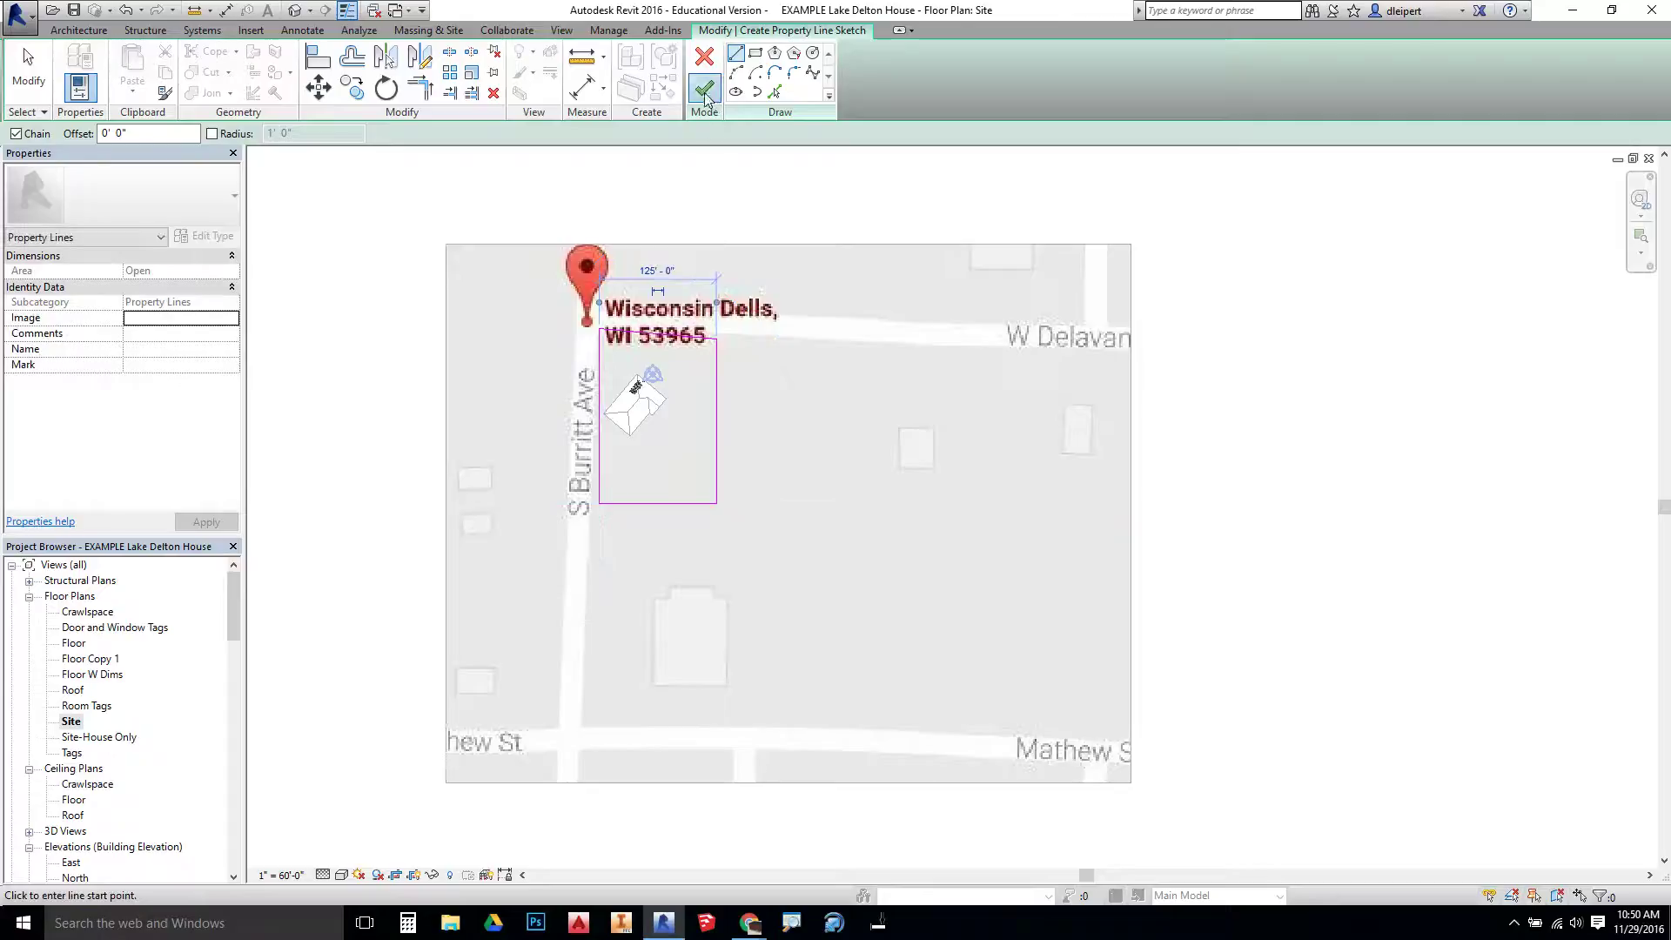
scroll(660, 433, up, 4)
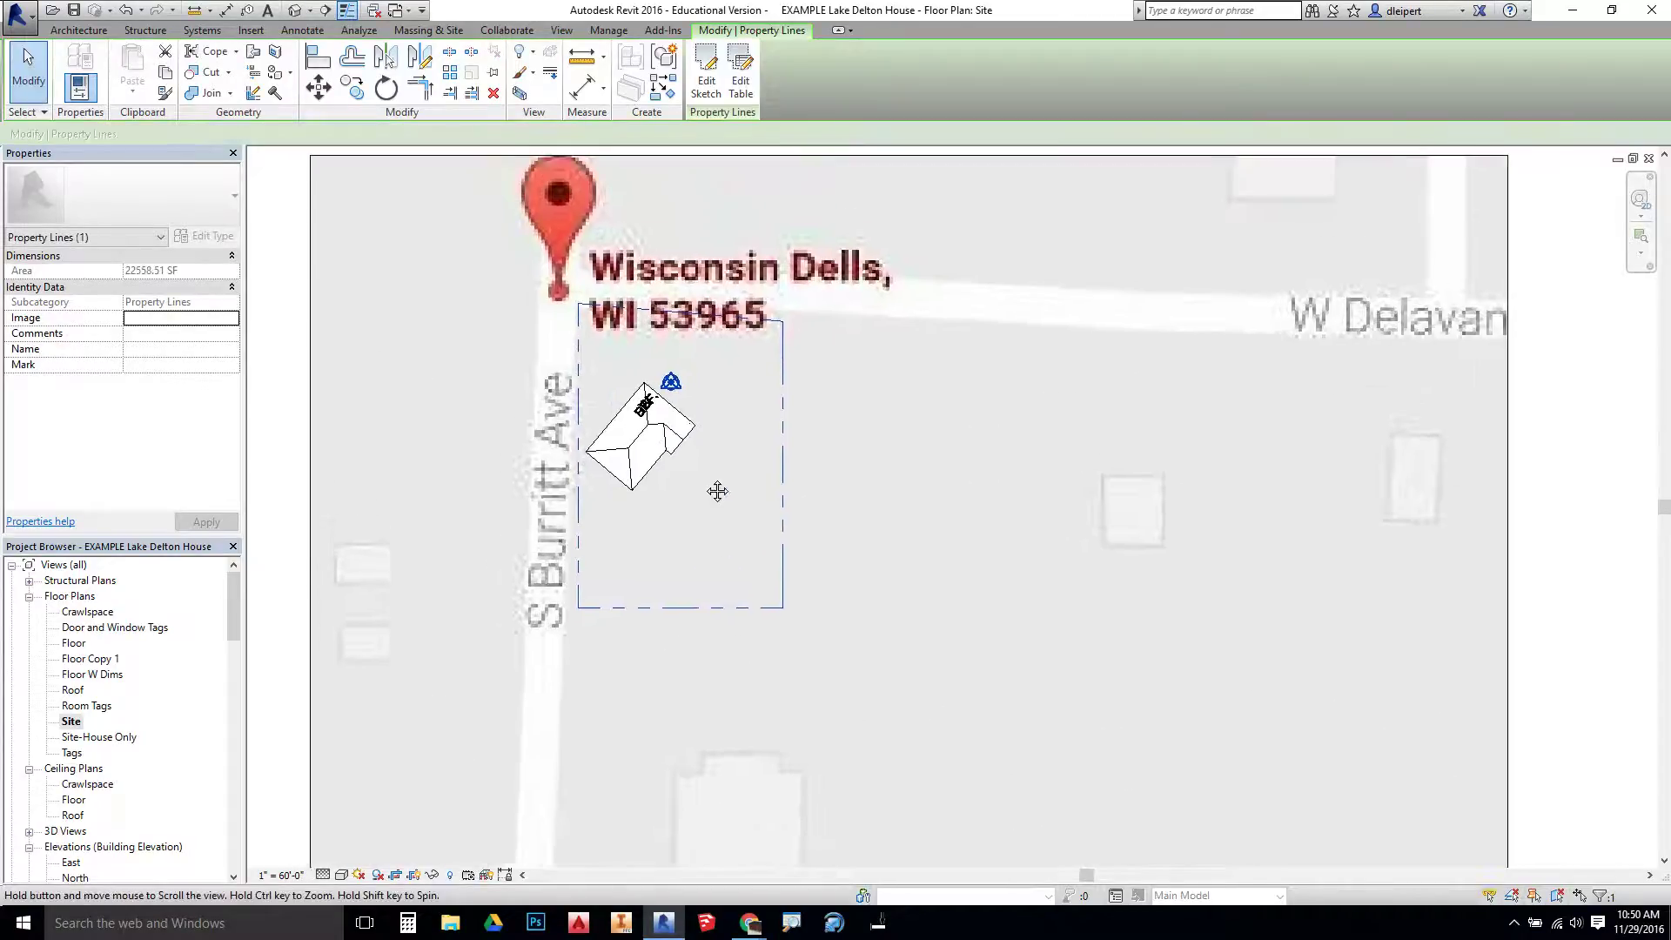
scroll(696, 489, up, 1)
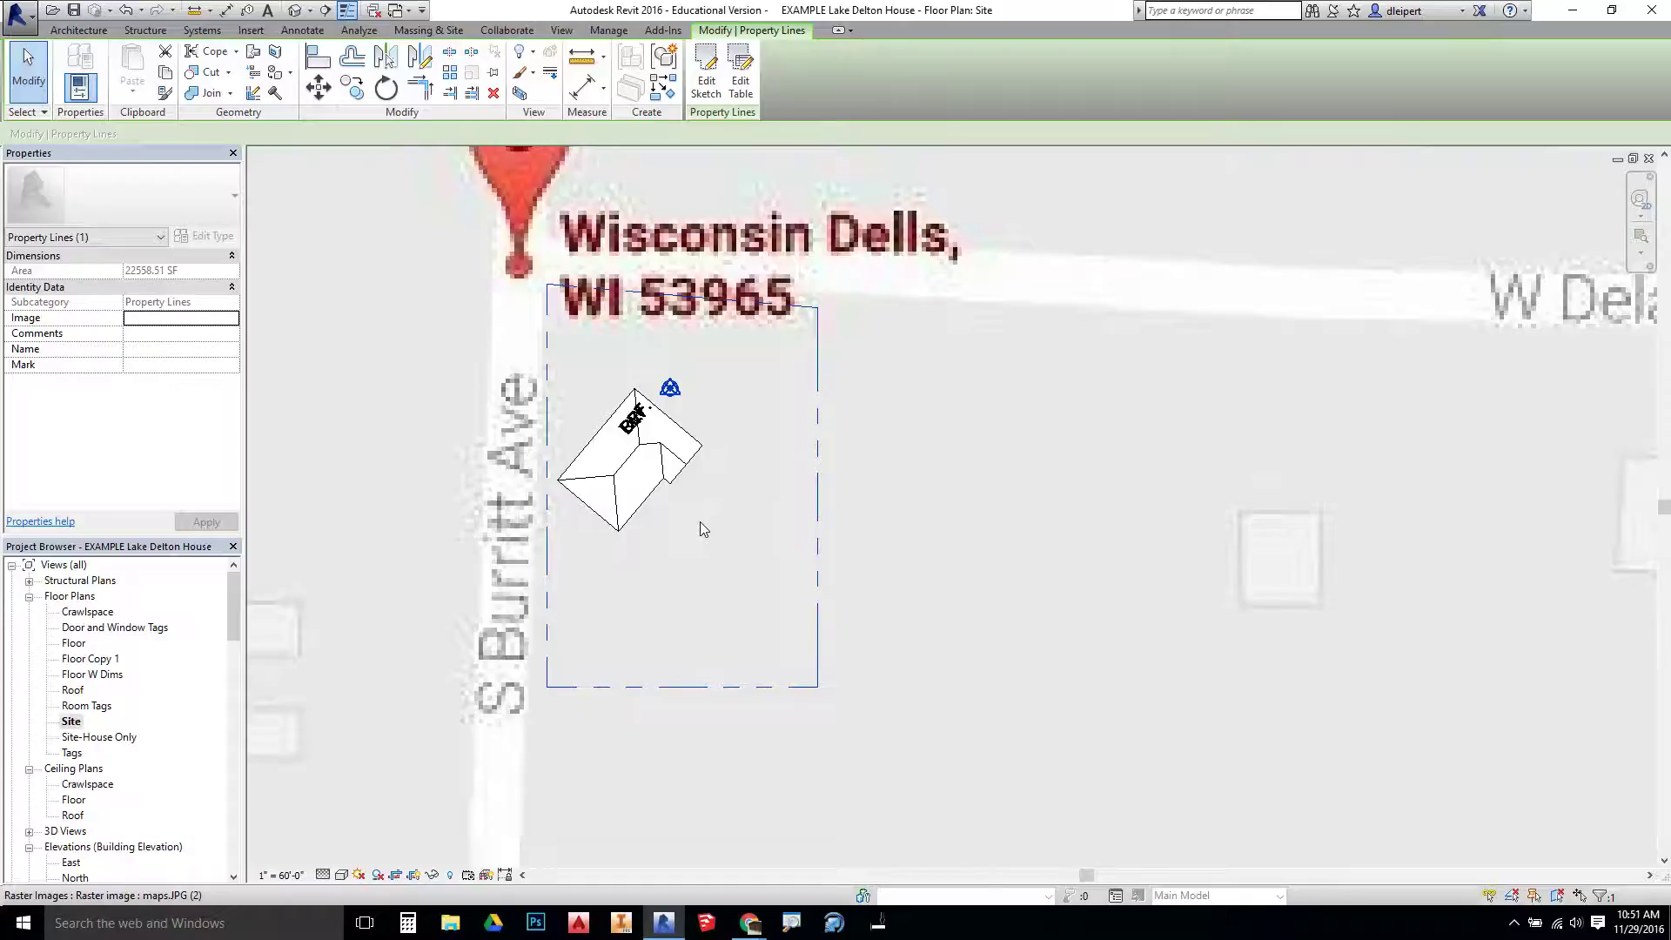
key(Escape)
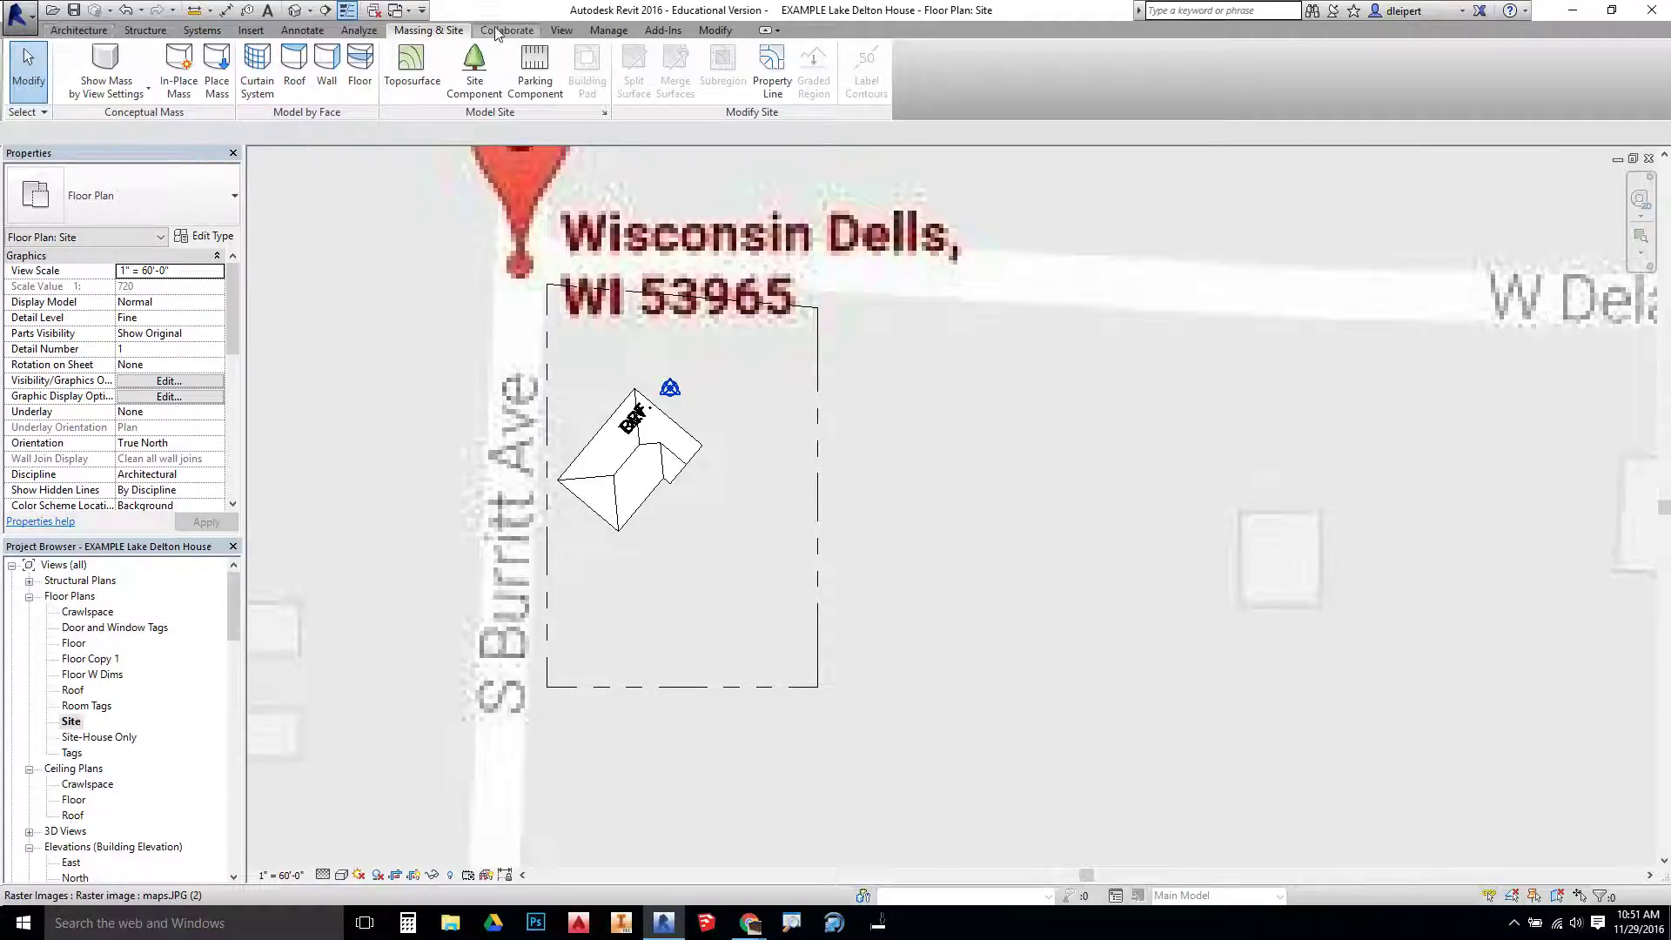
Create a new line style subcategory named SW under Lines
click(605, 33)
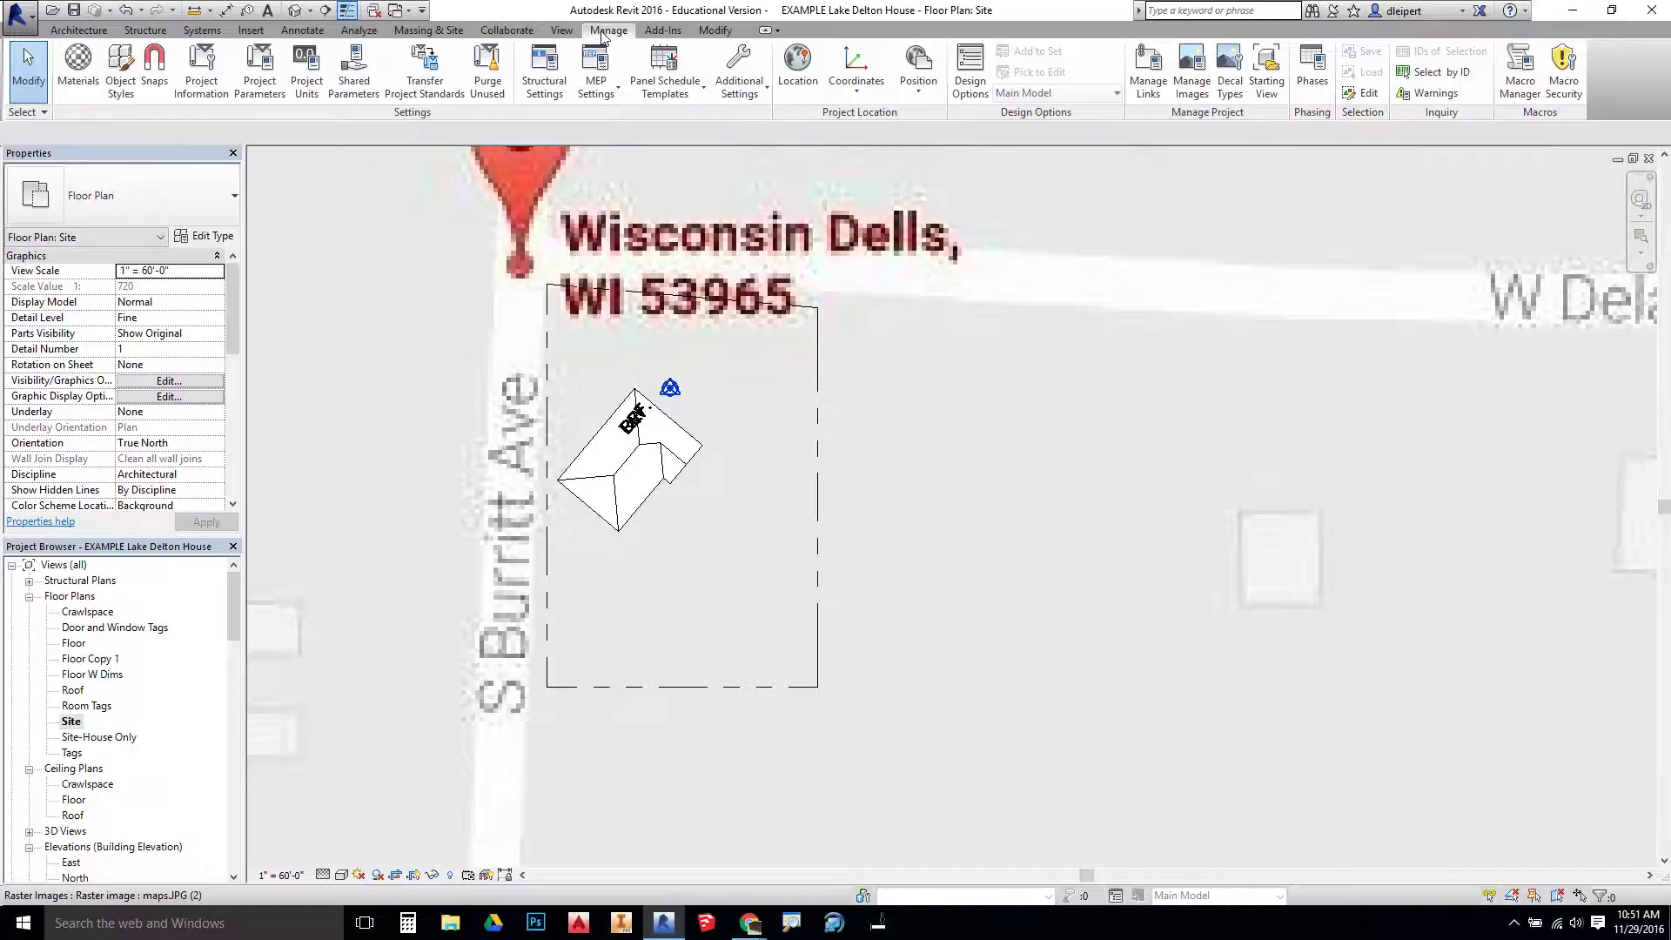
click(759, 94)
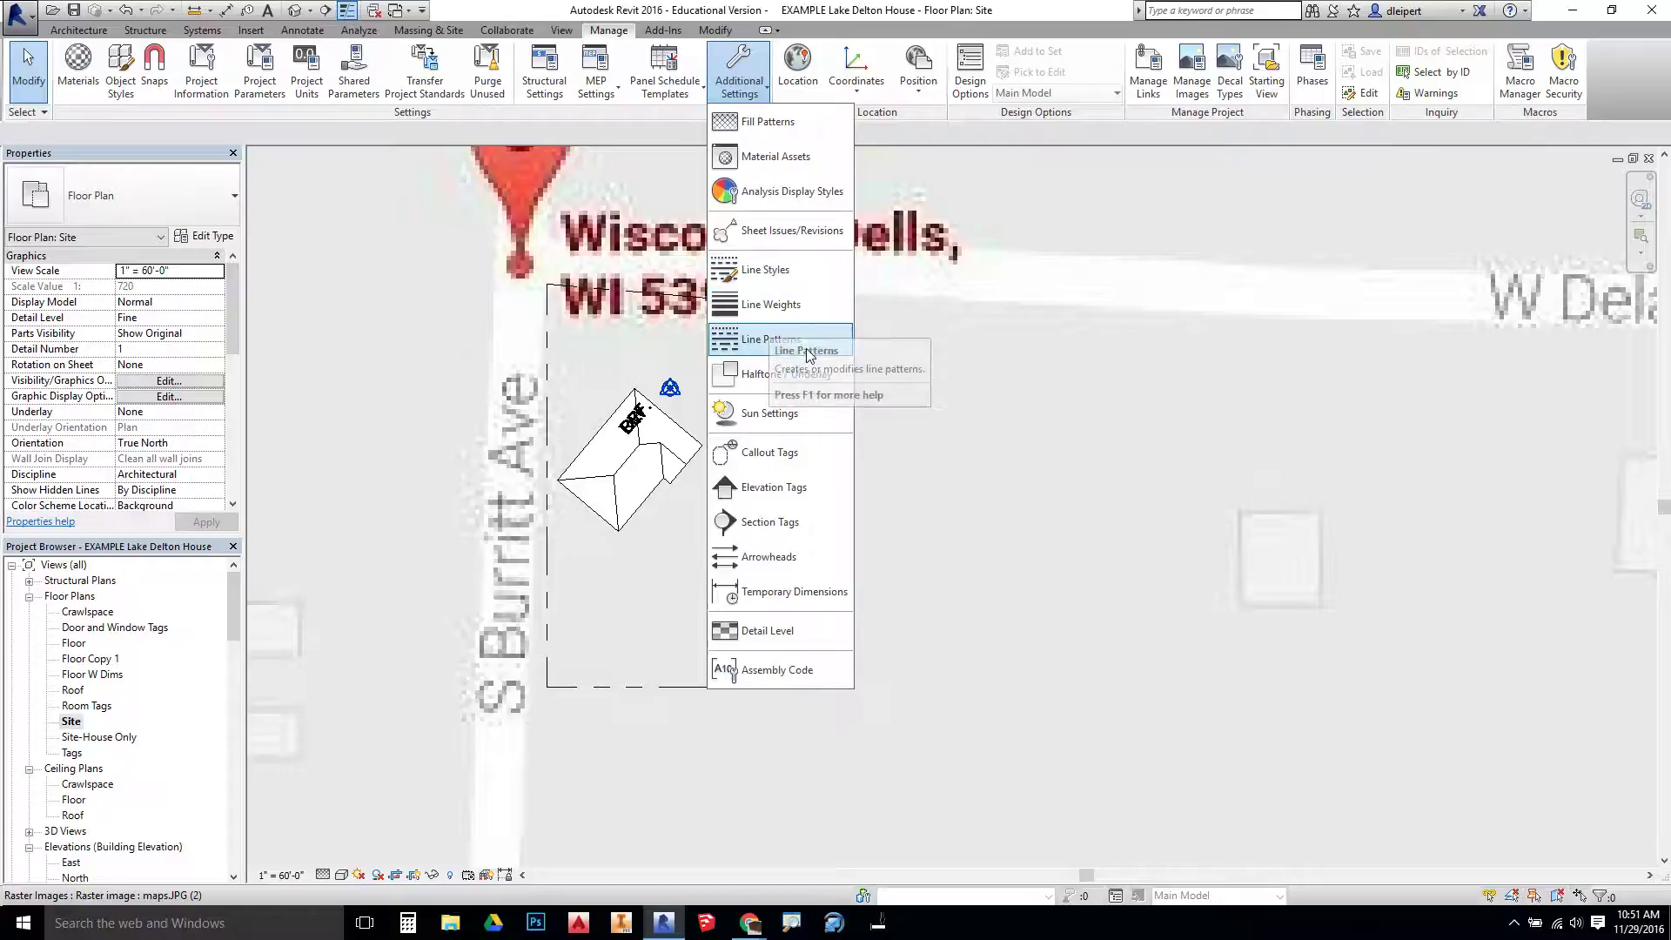
click(807, 269)
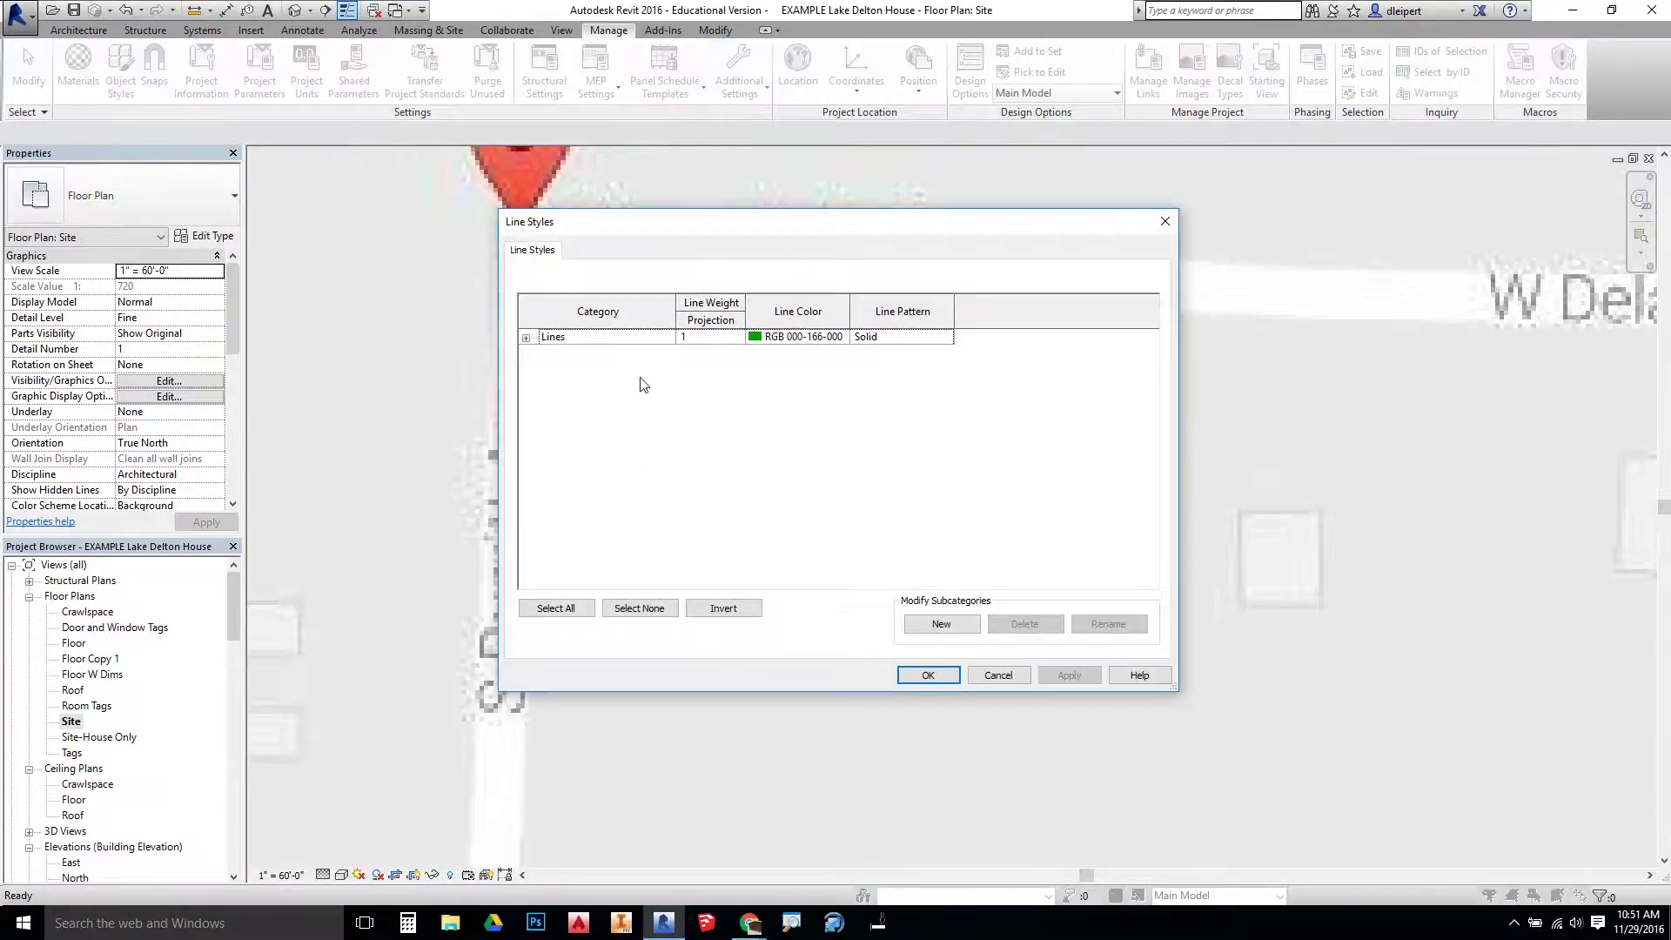
click(525, 337)
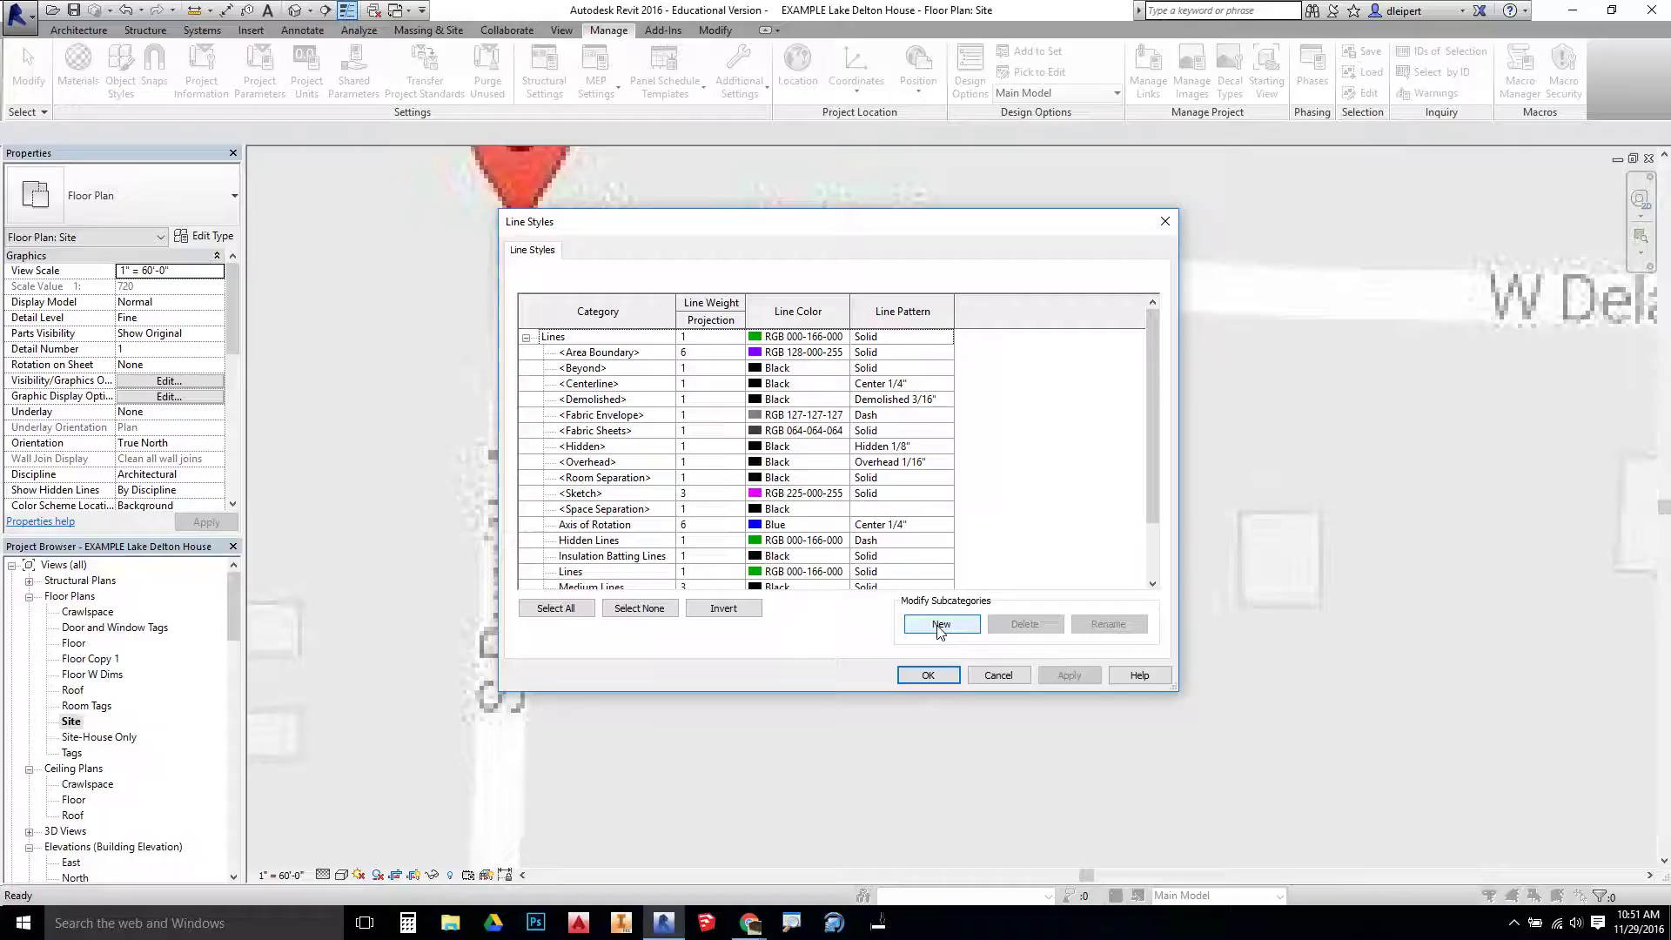
scroll(779, 540, down, 2)
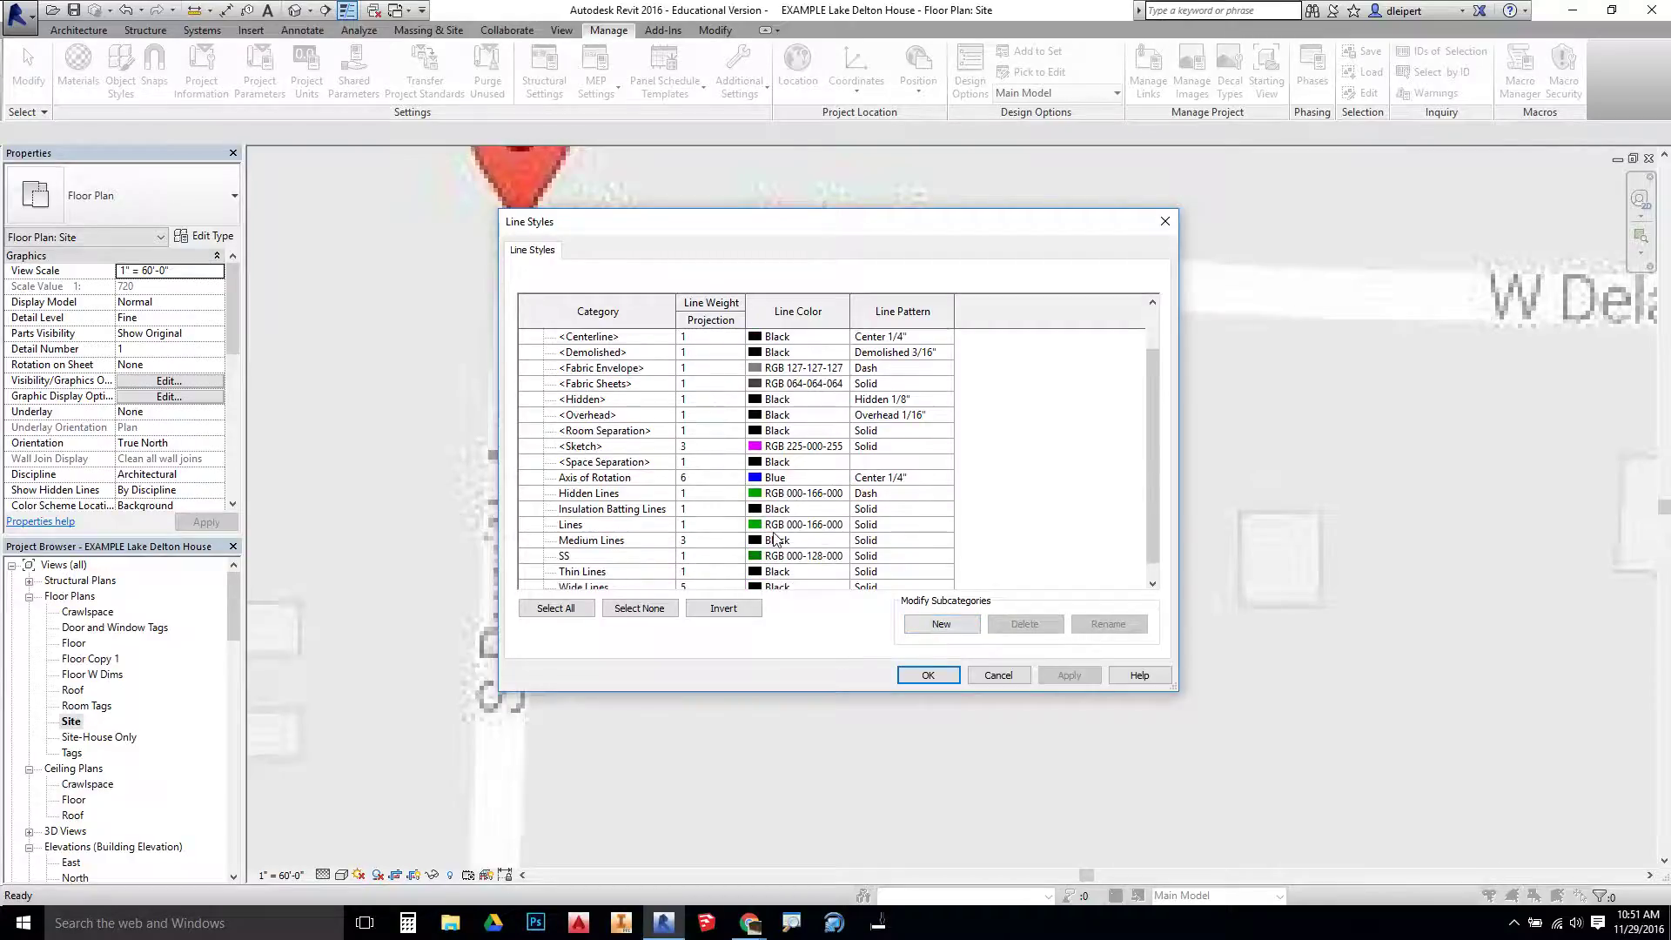
click(938, 624)
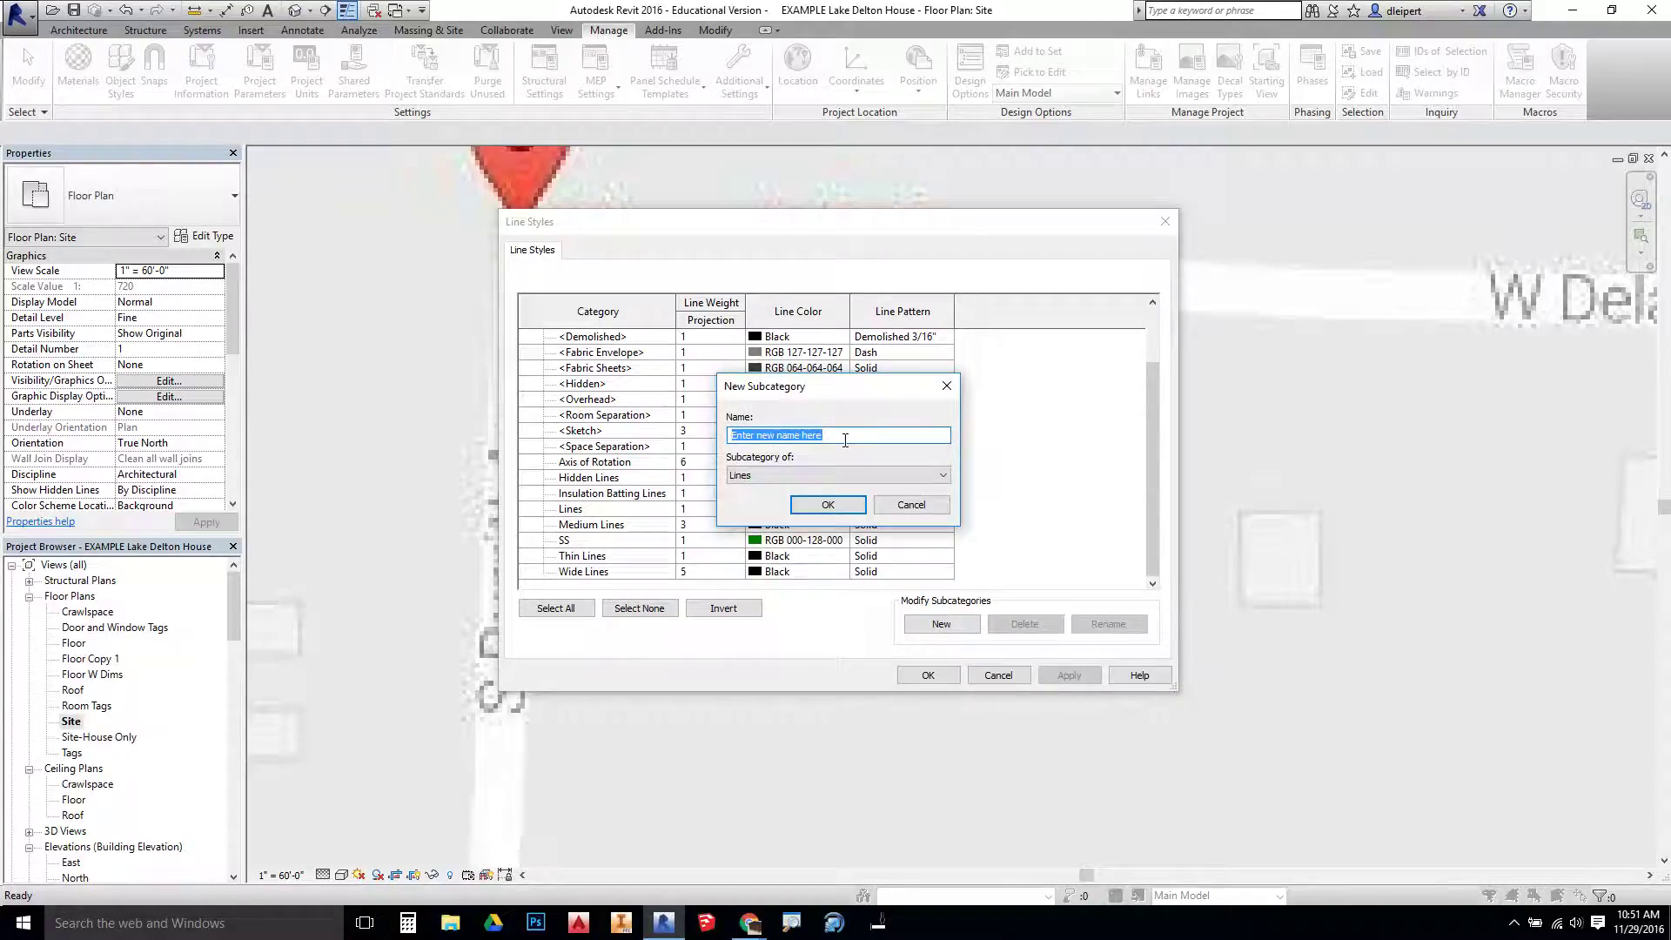
text(SW)
click(823, 505)
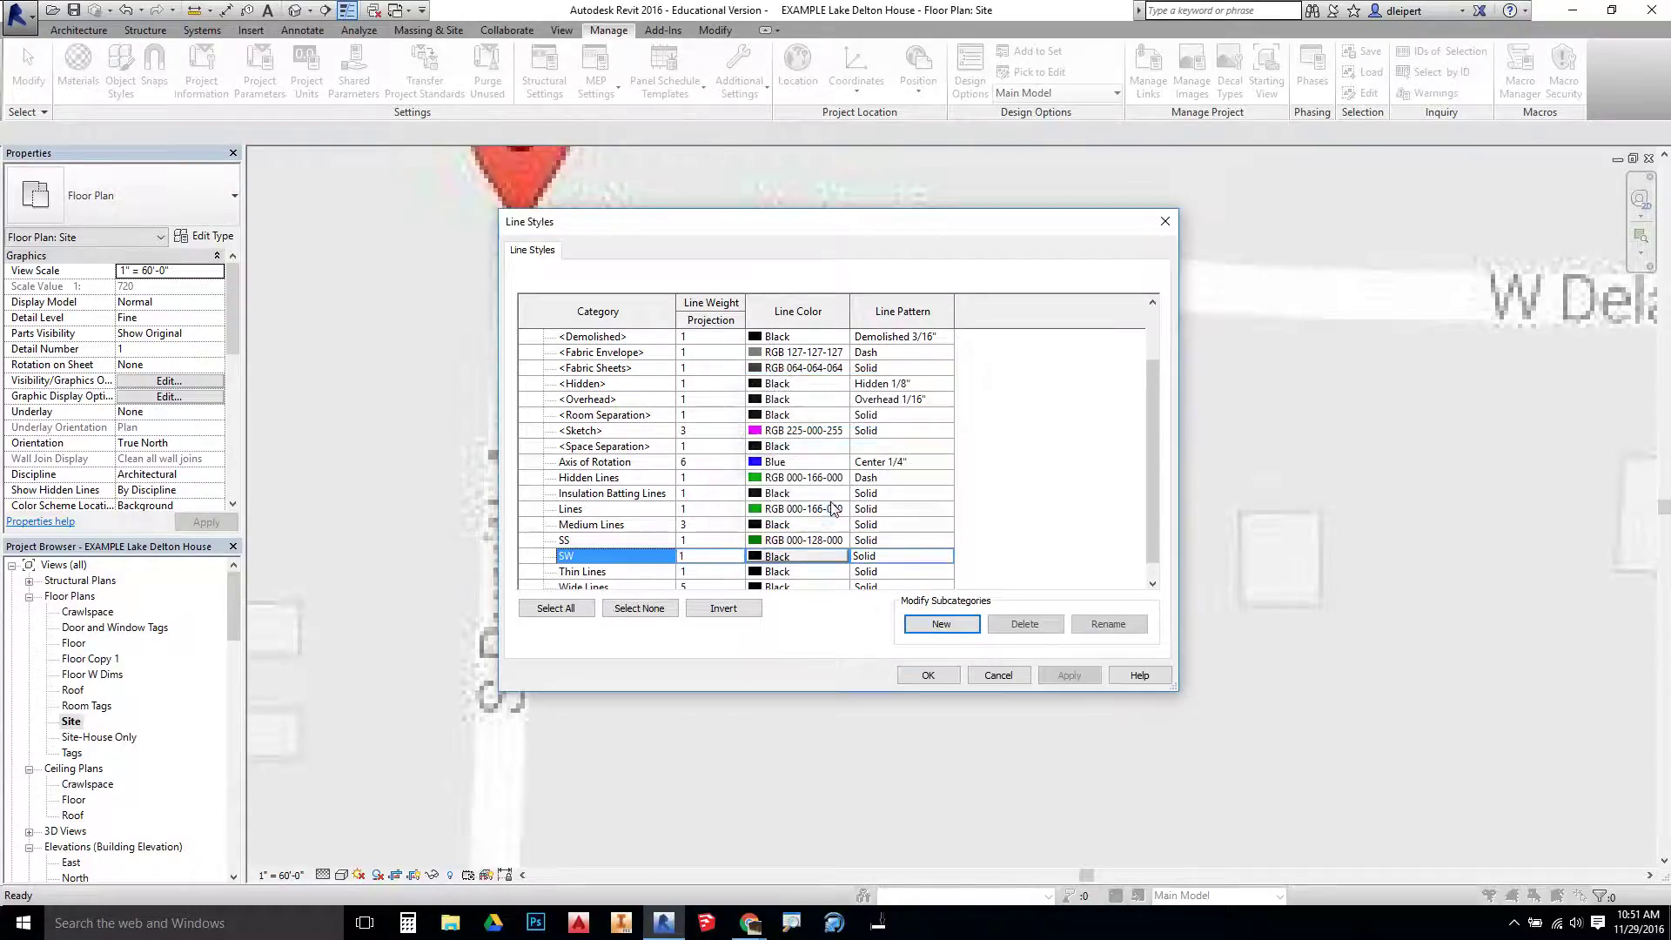
Set the SW line style's color to Green and its pattern to Dash, and apply the changes
click(755, 557)
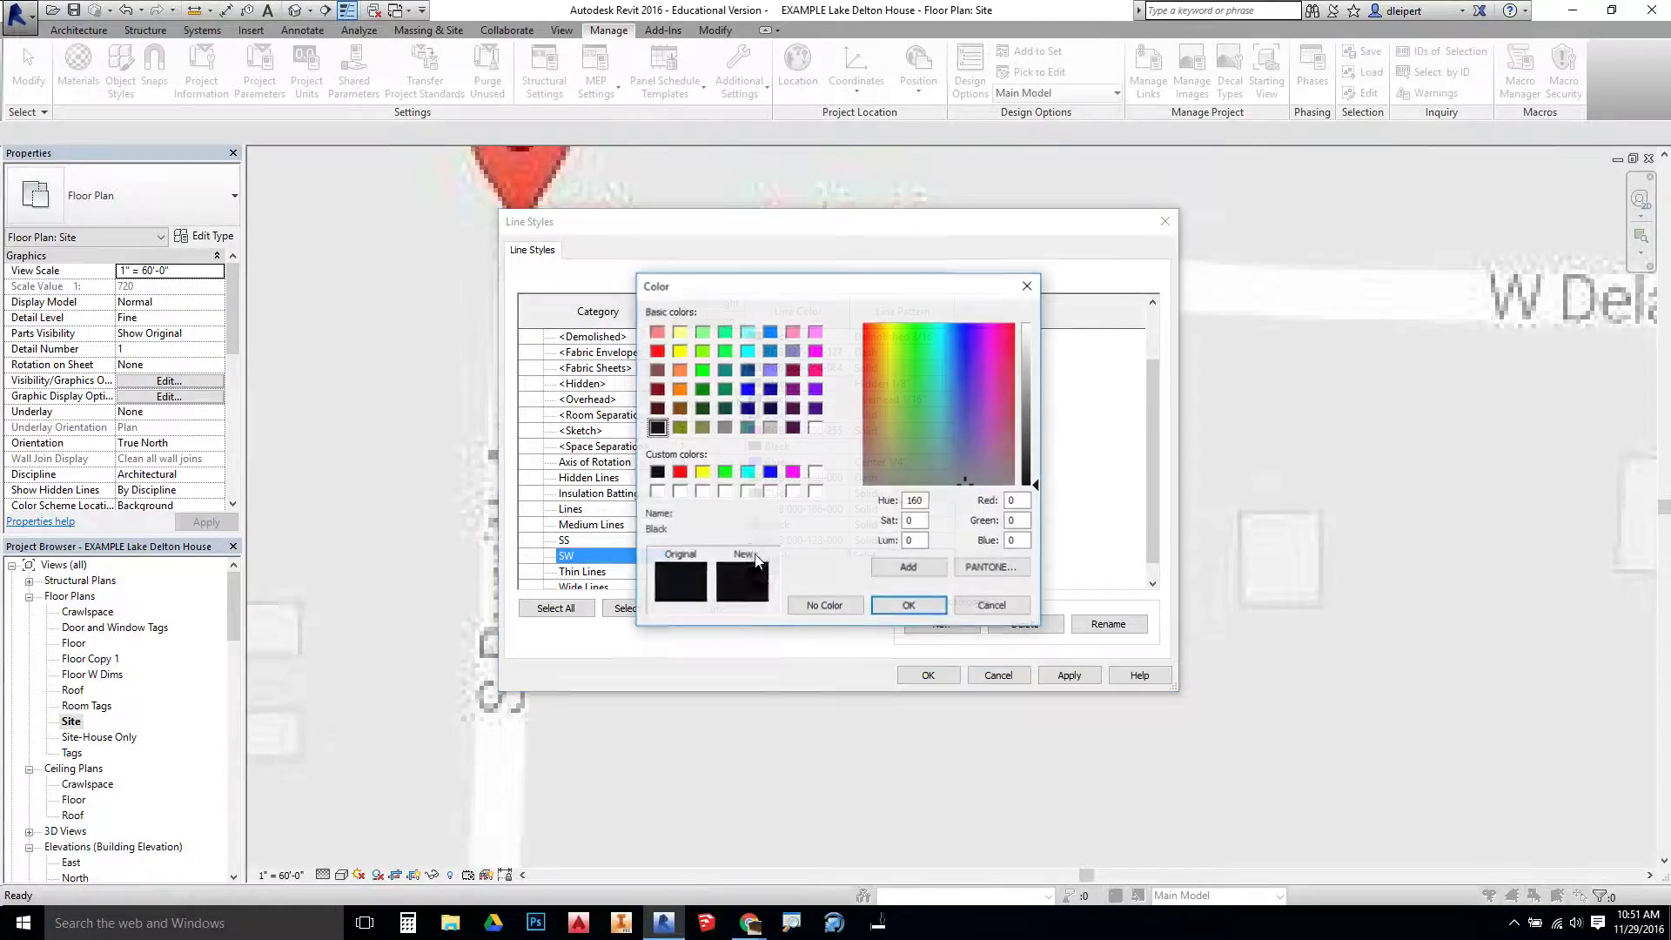
click(703, 371)
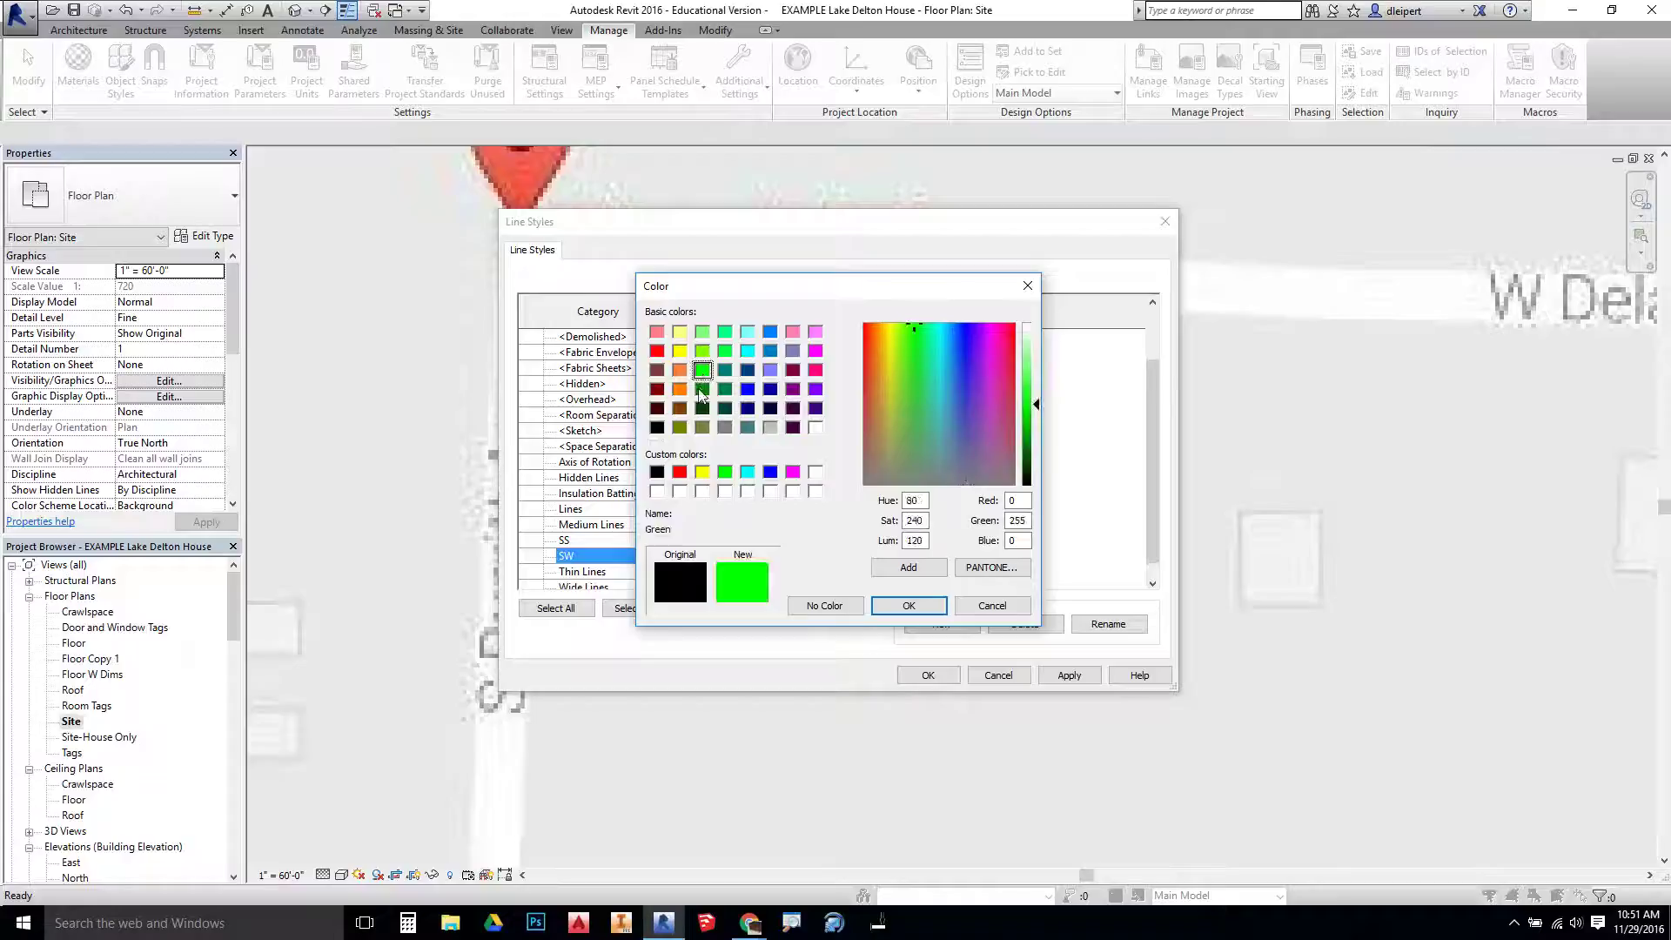
click(922, 608)
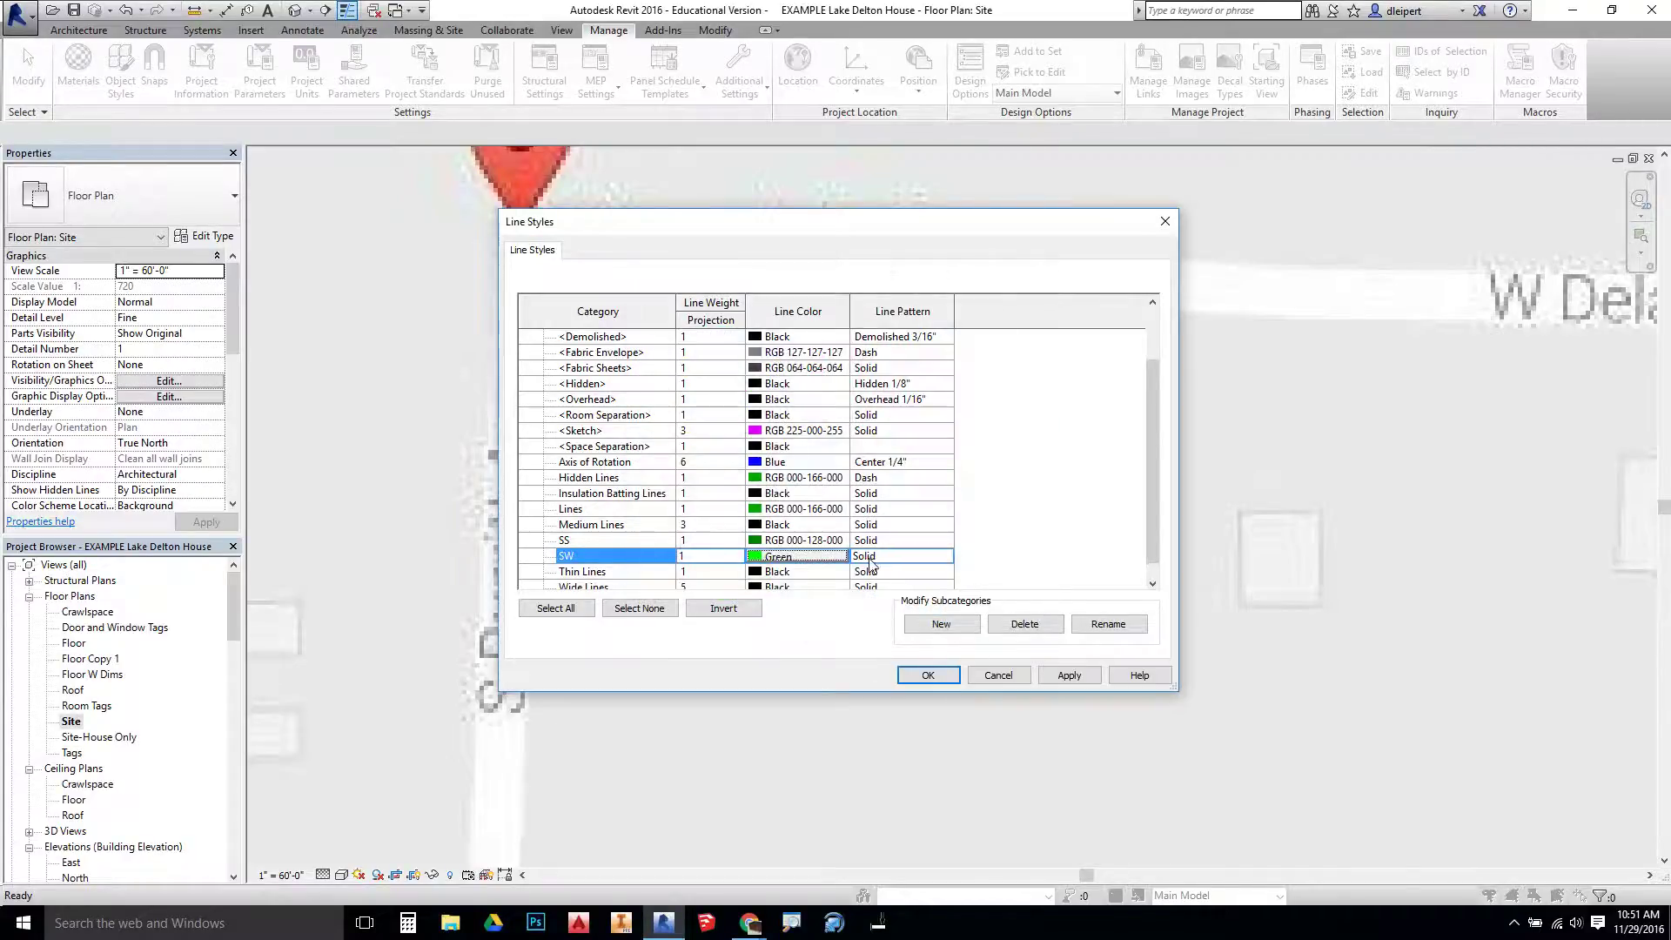
click(945, 557)
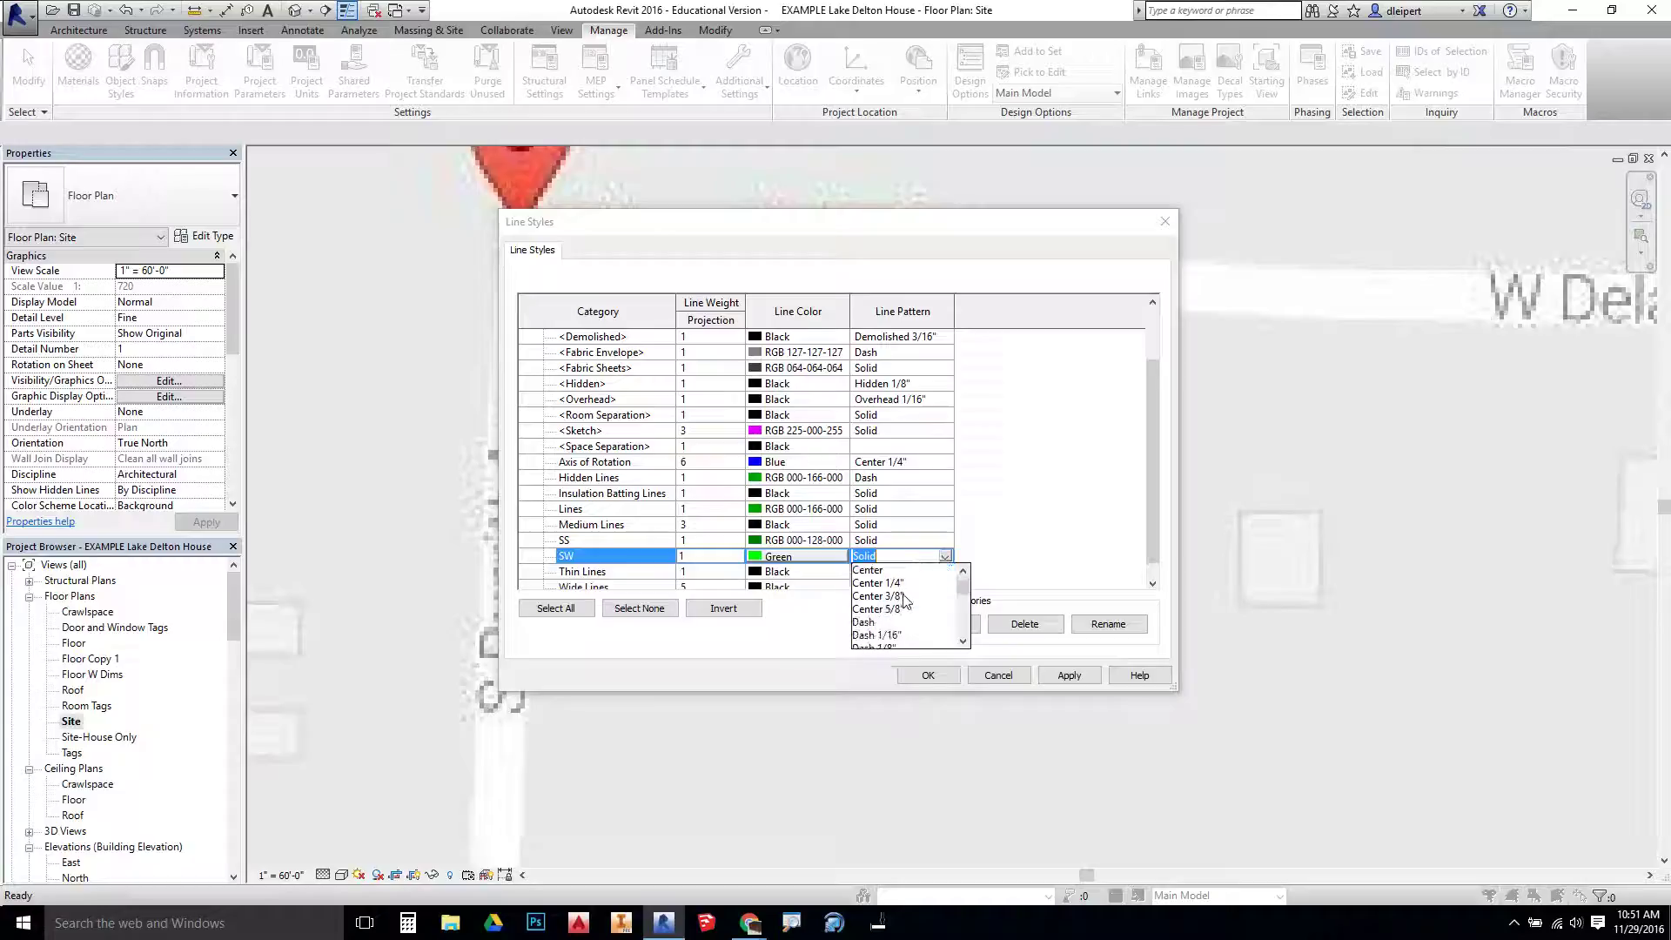
click(870, 622)
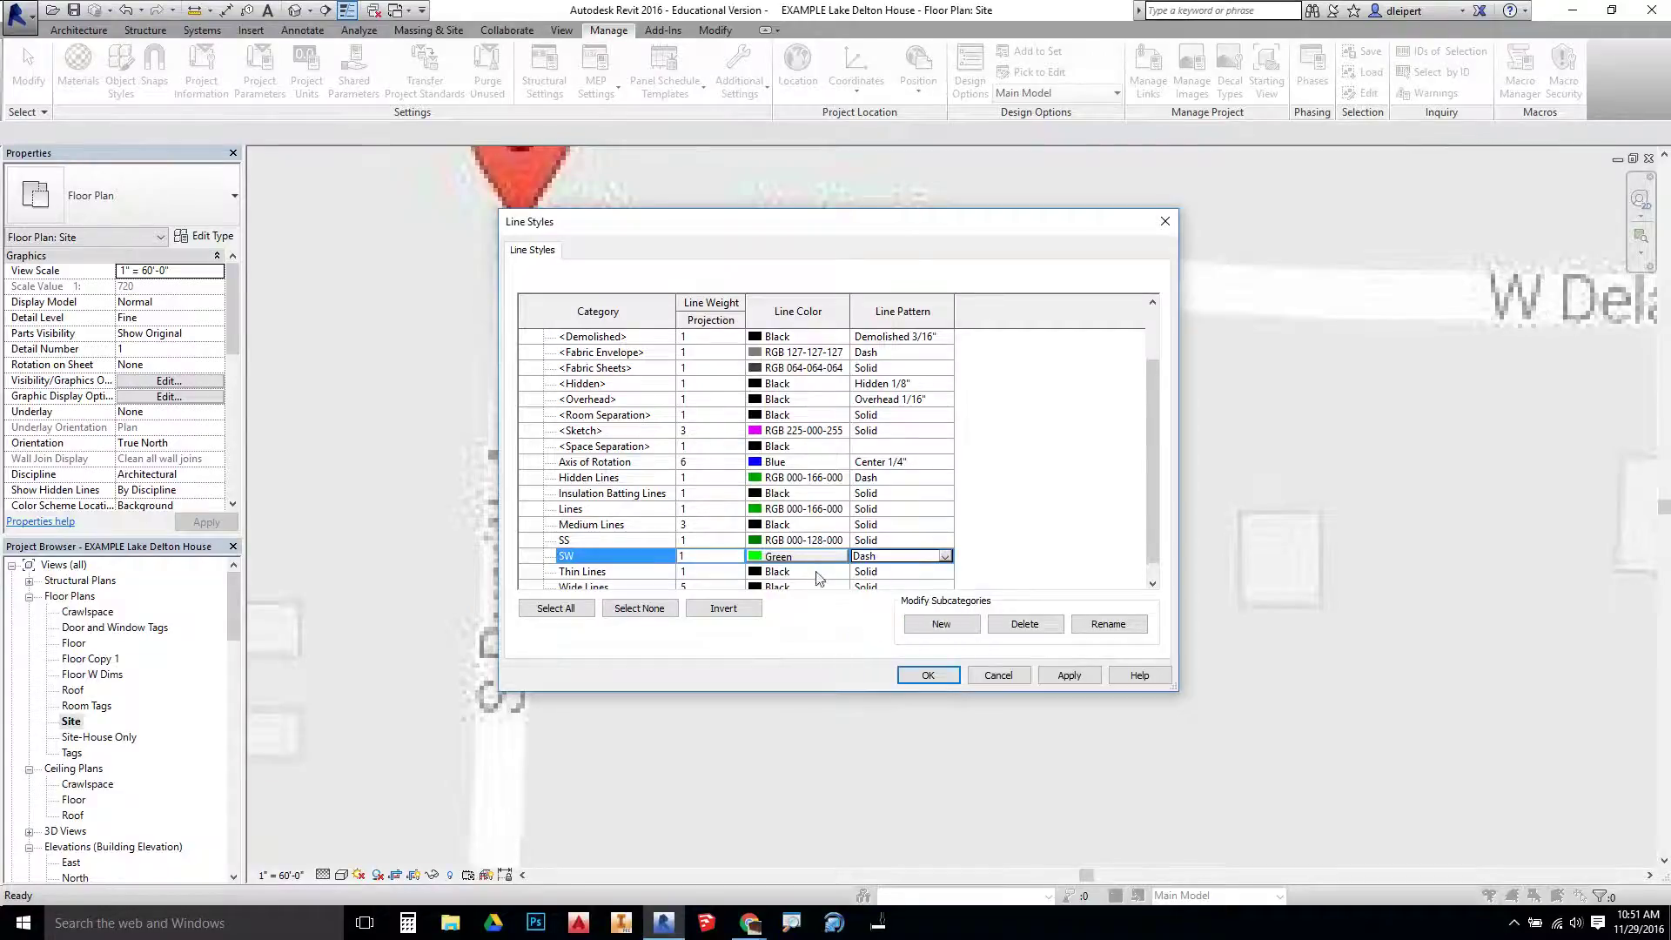
click(1079, 680)
Set the SS line style's color to brown, RGB 128-064-000, and its pattern to Dash, and apply the changes
click(597, 540)
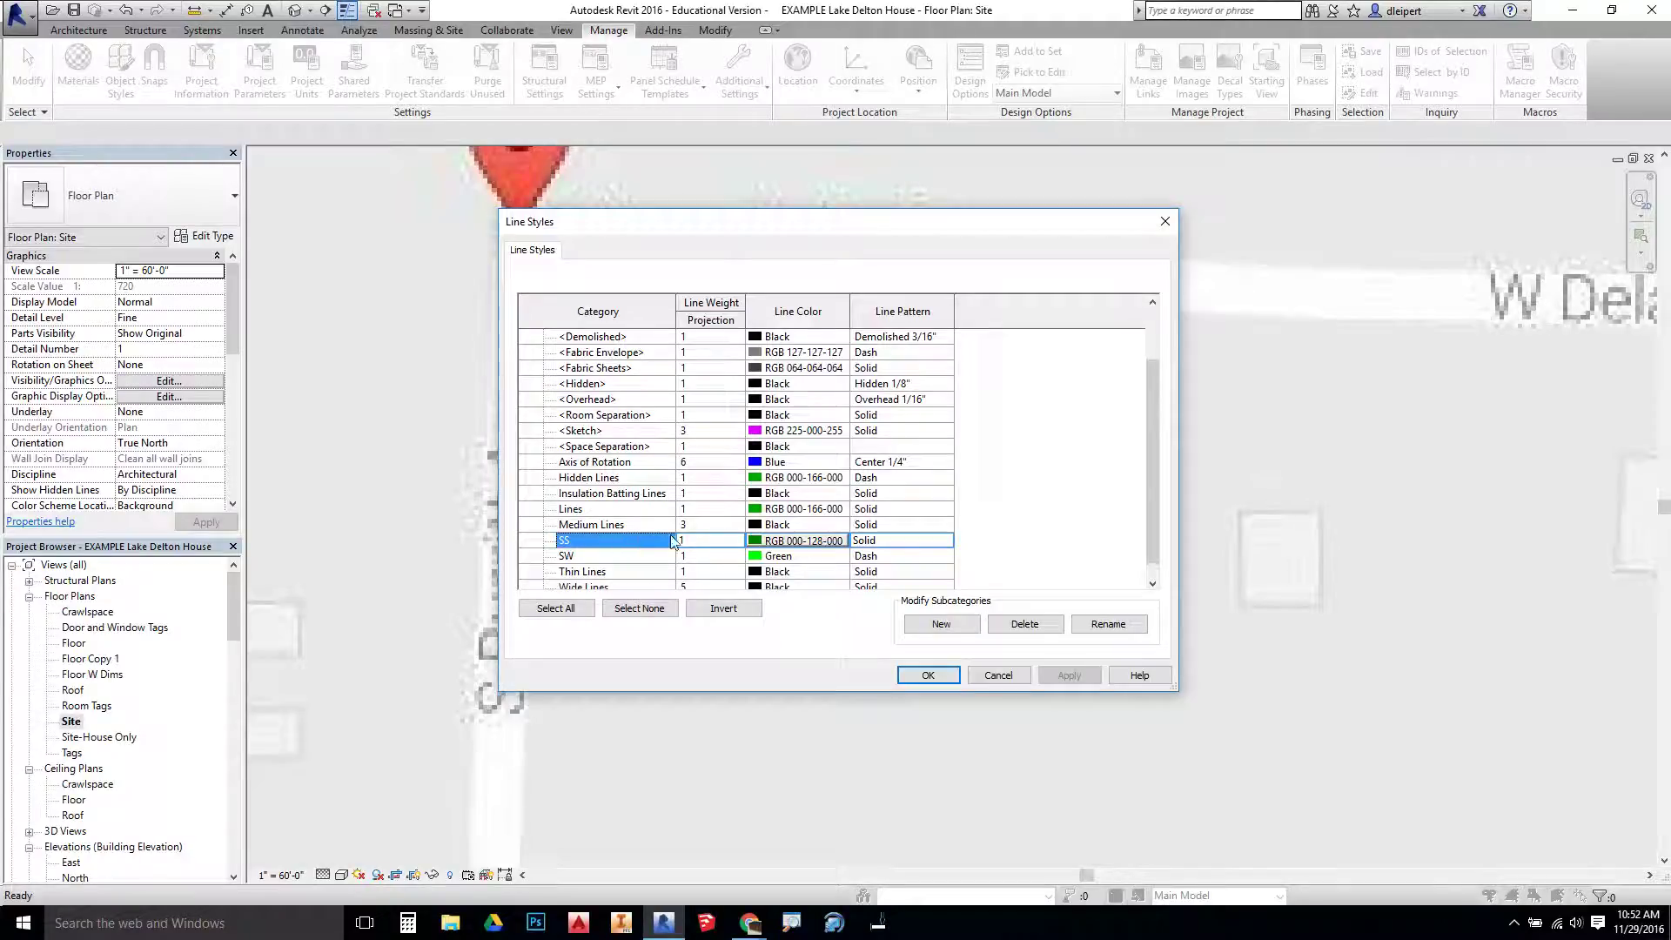
click(757, 546)
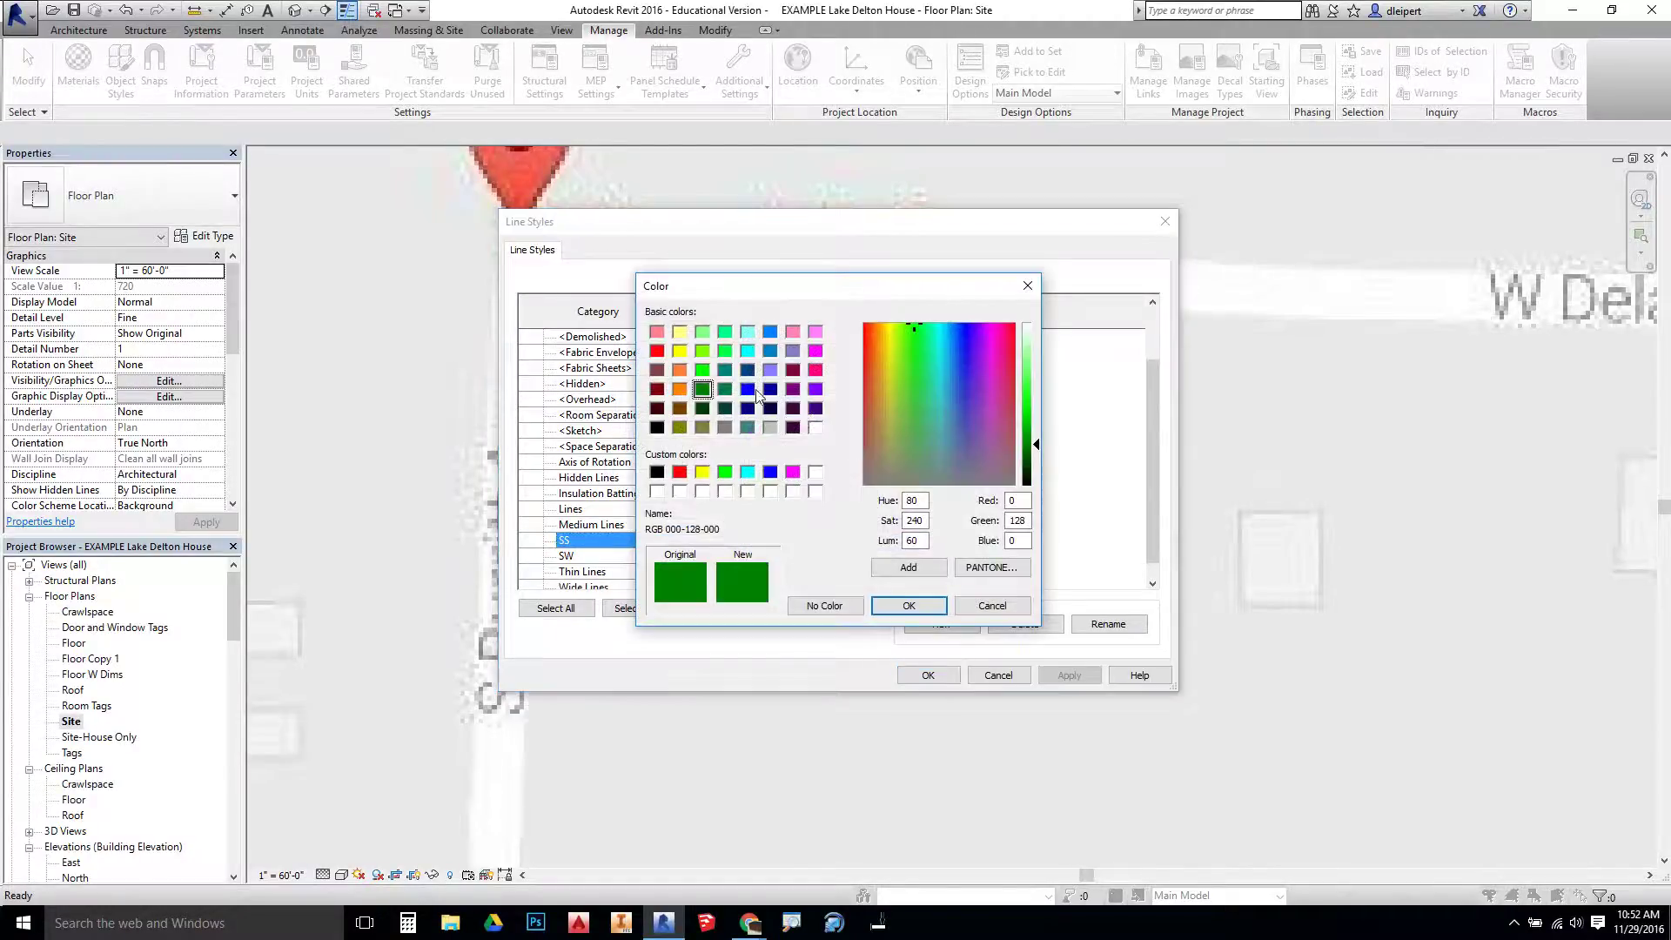
click(657, 408)
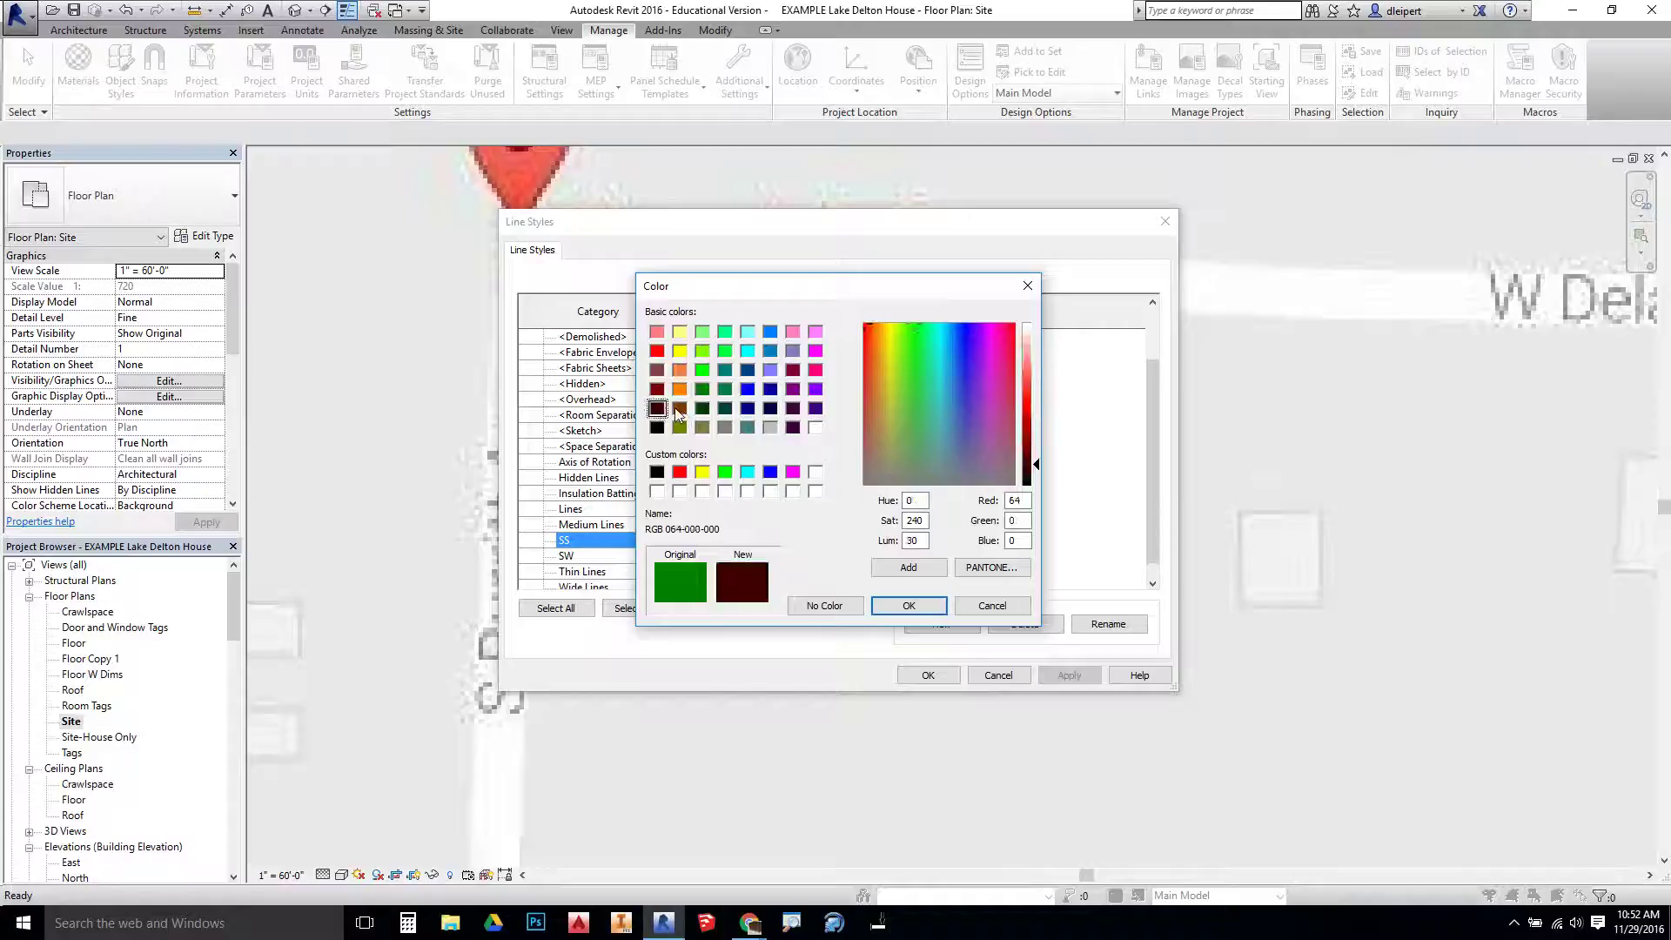
click(680, 408)
click(909, 606)
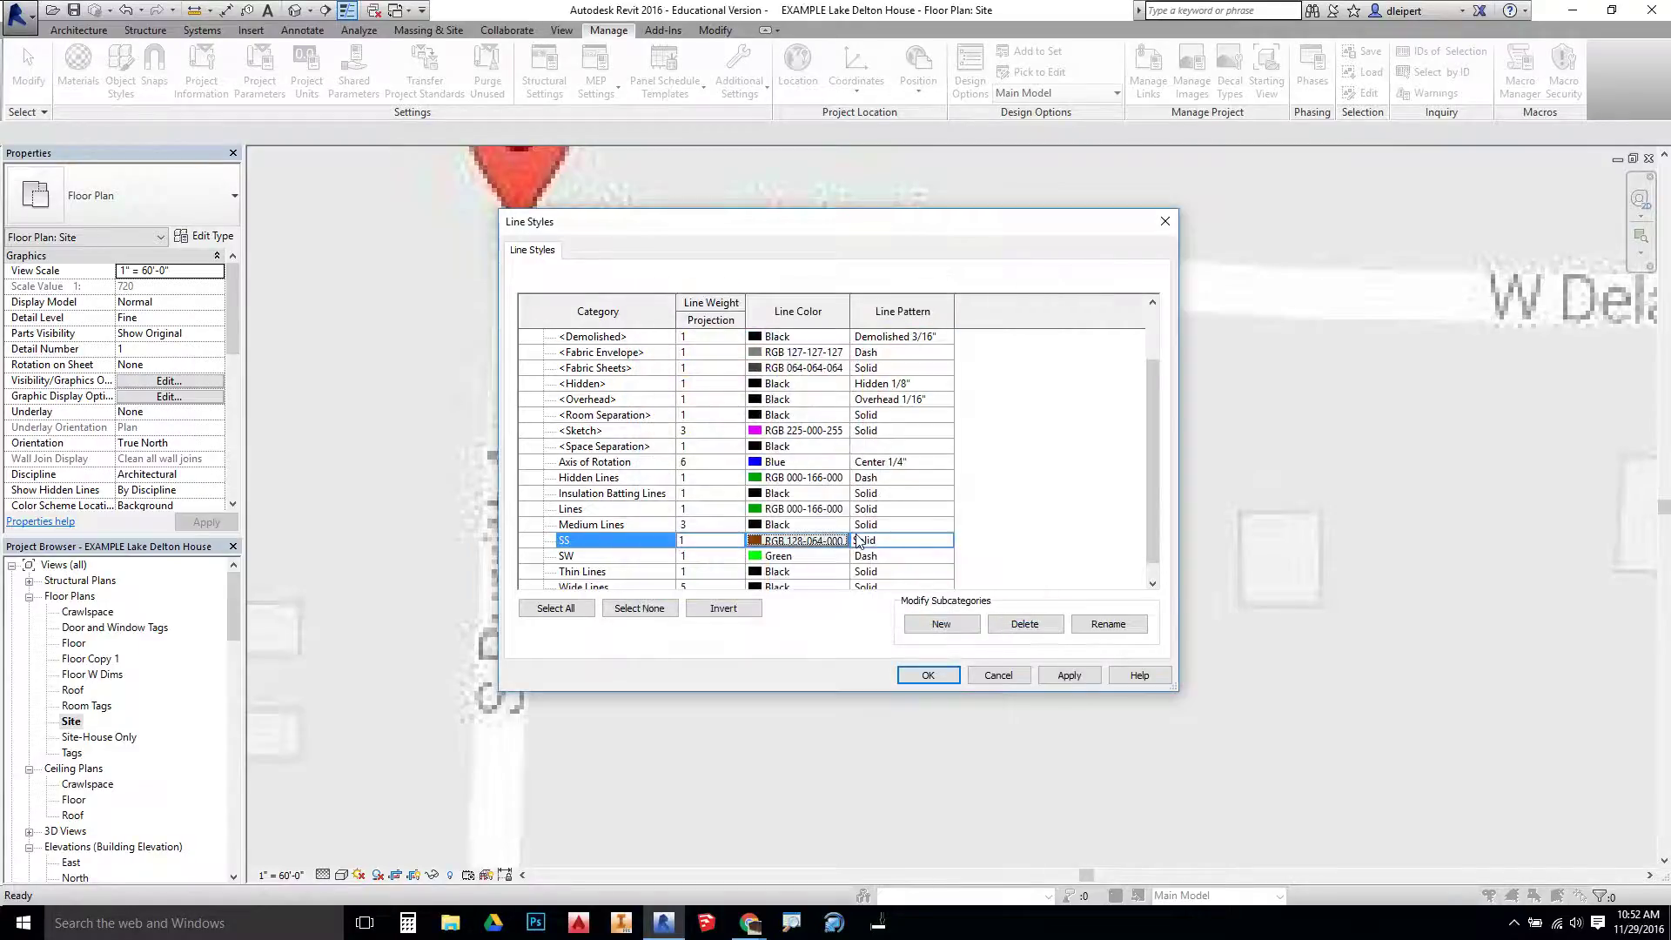
click(886, 542)
click(945, 541)
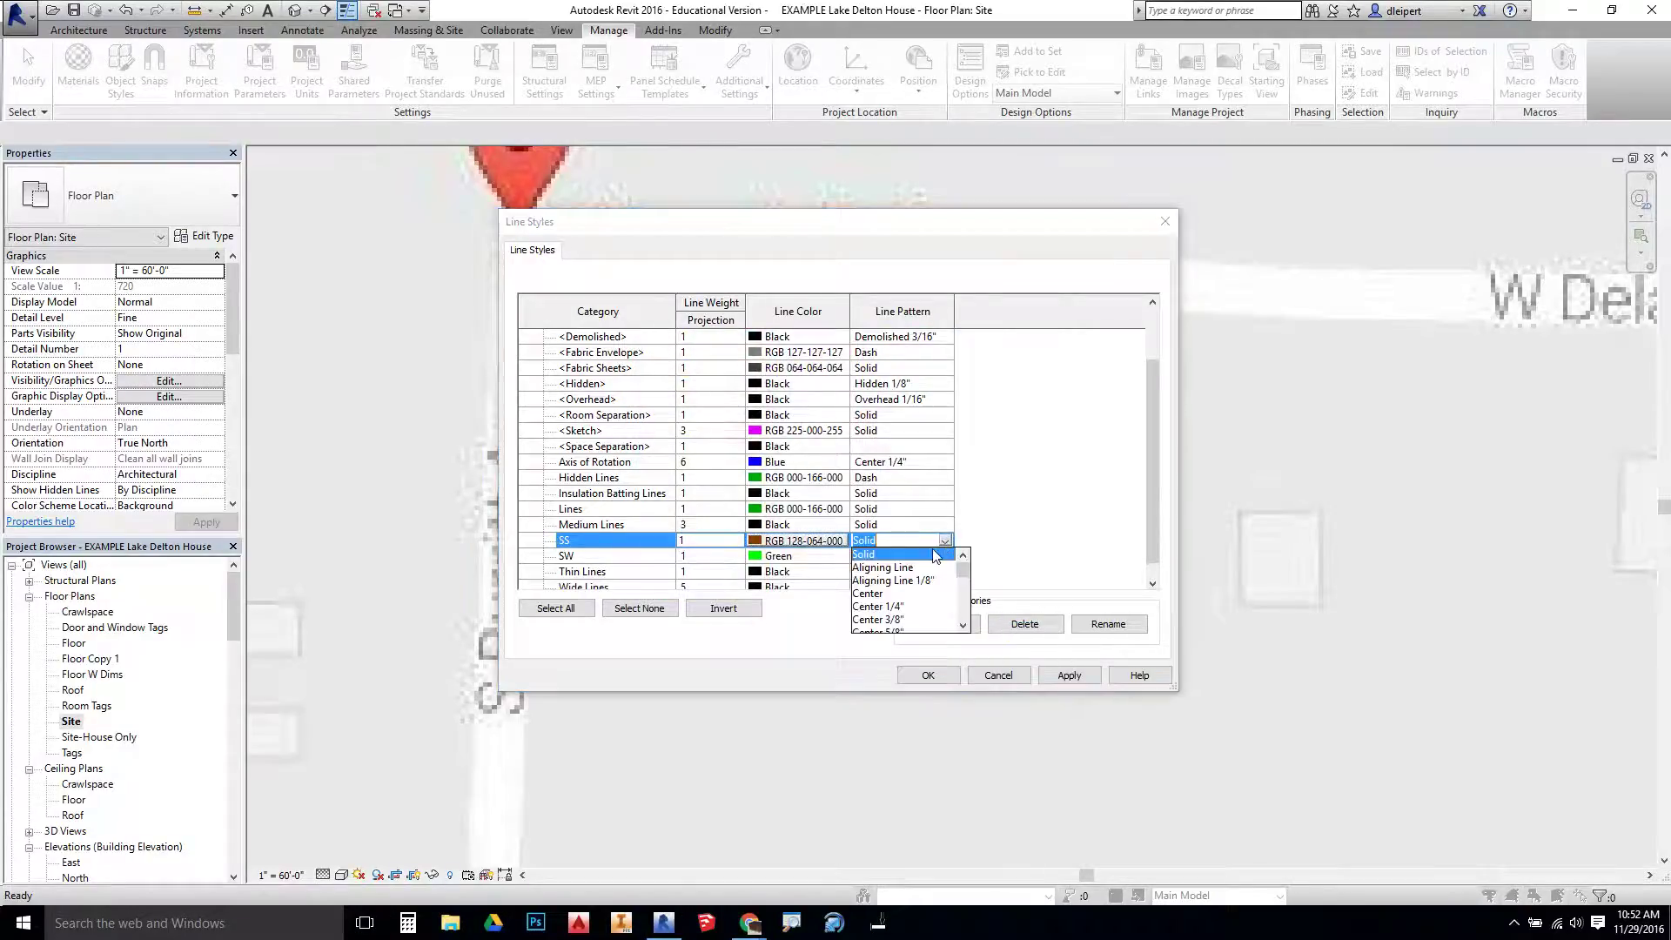
click(874, 607)
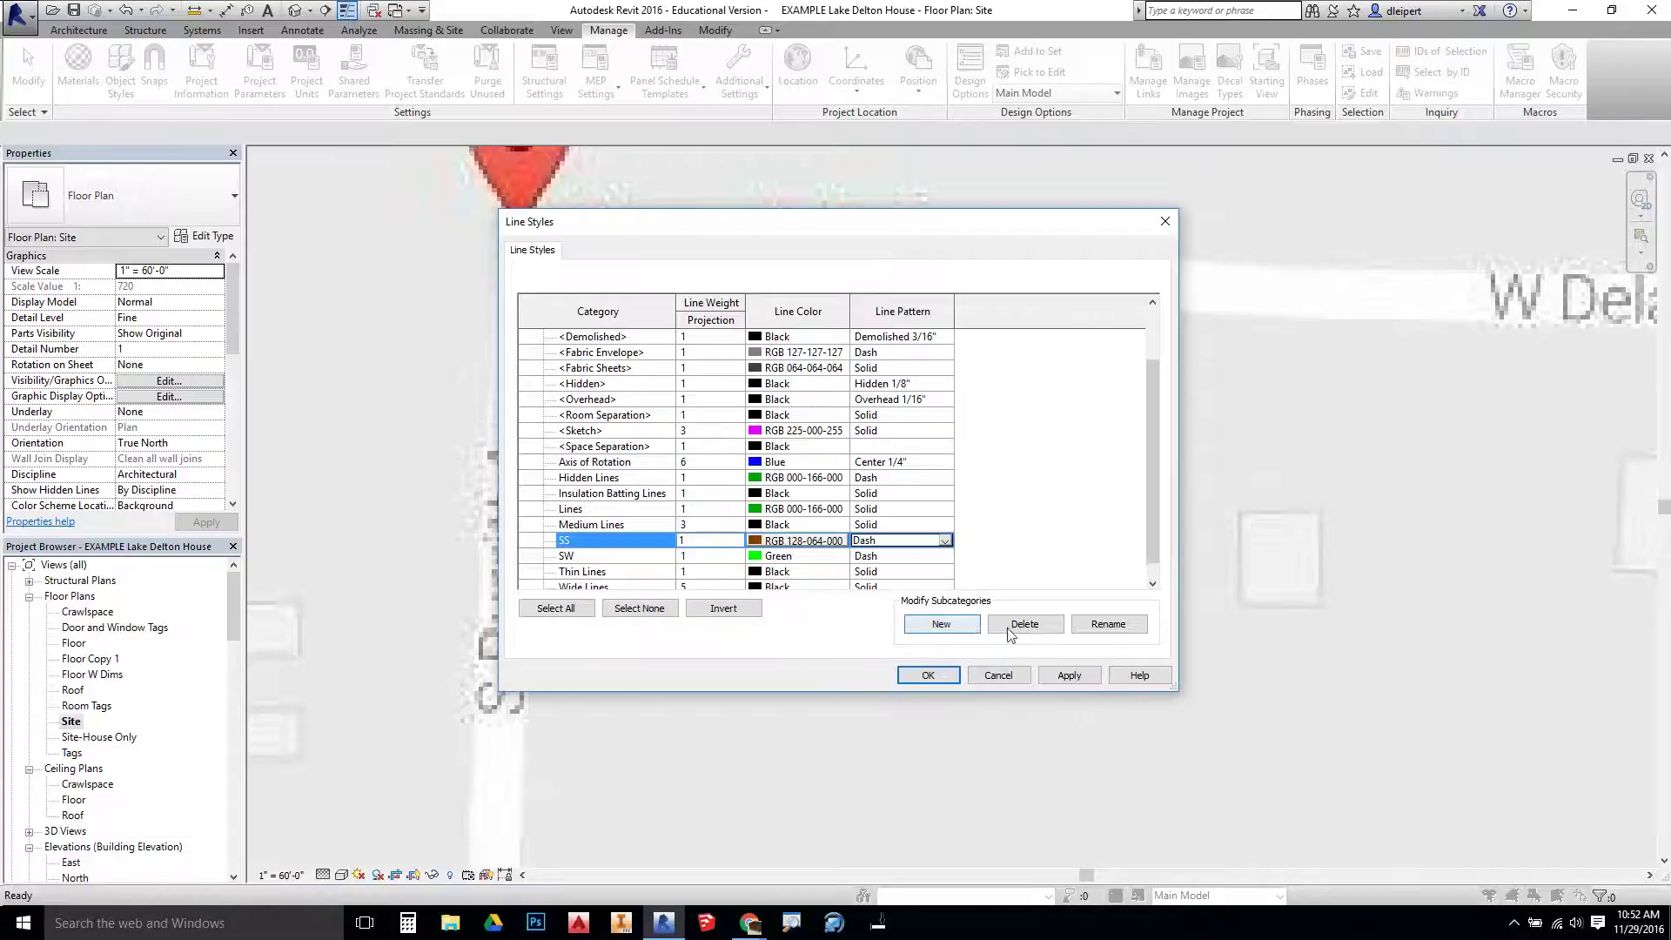
click(1068, 675)
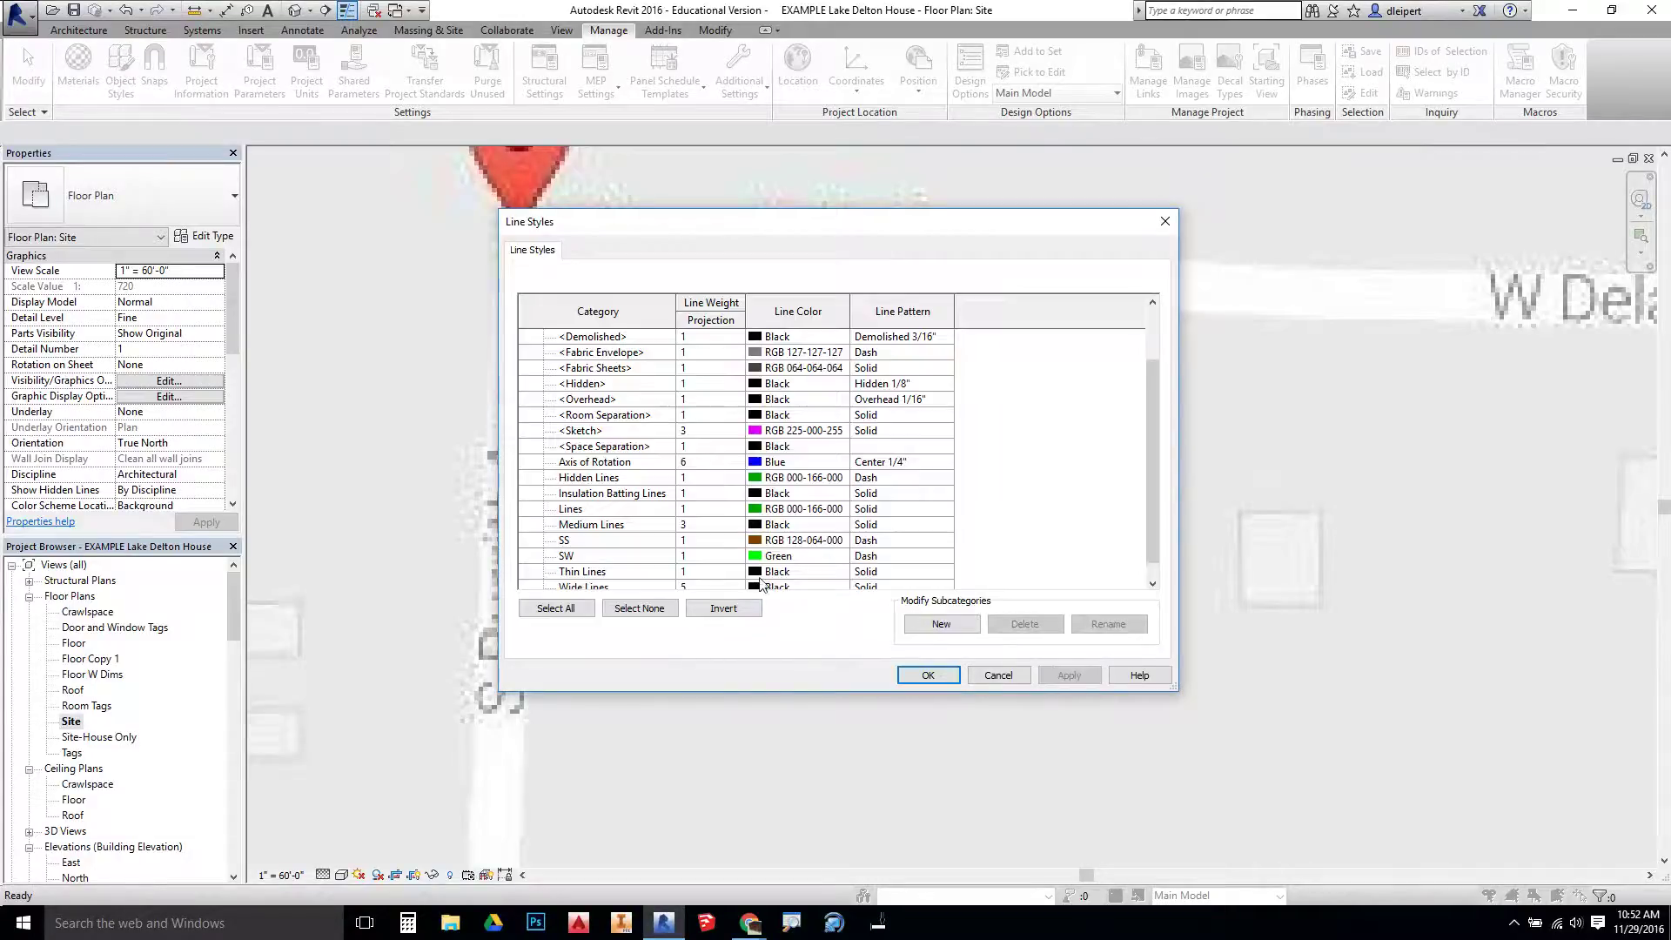
Create a new line style subcategory named G under Lines
click(941, 624)
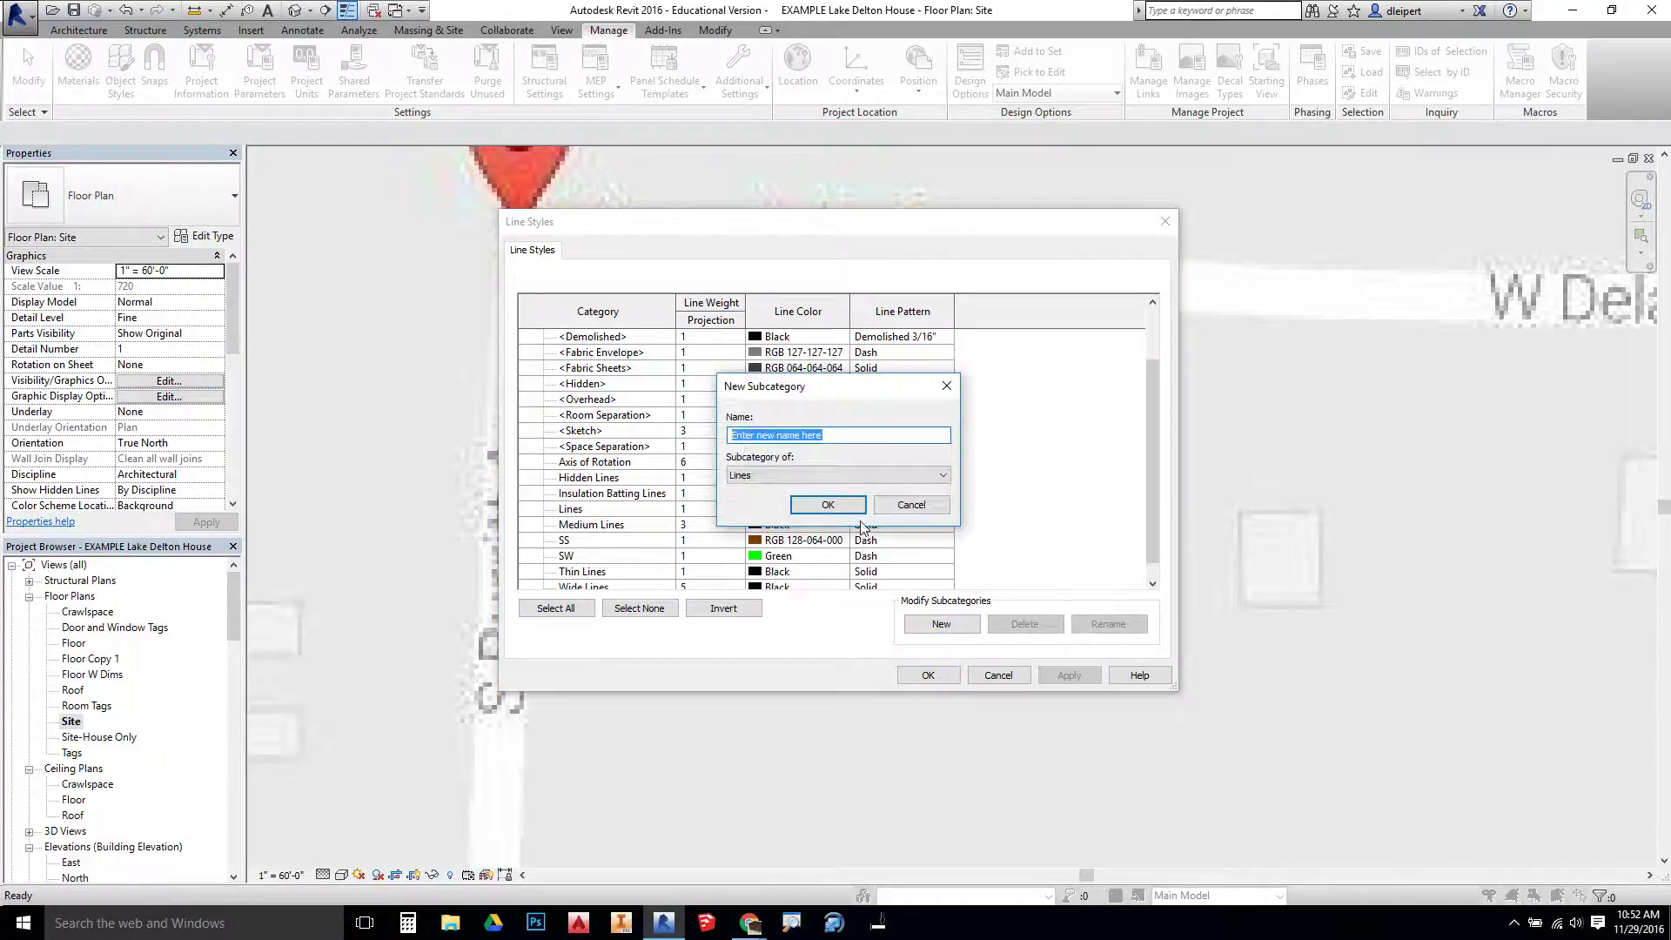
text(G)
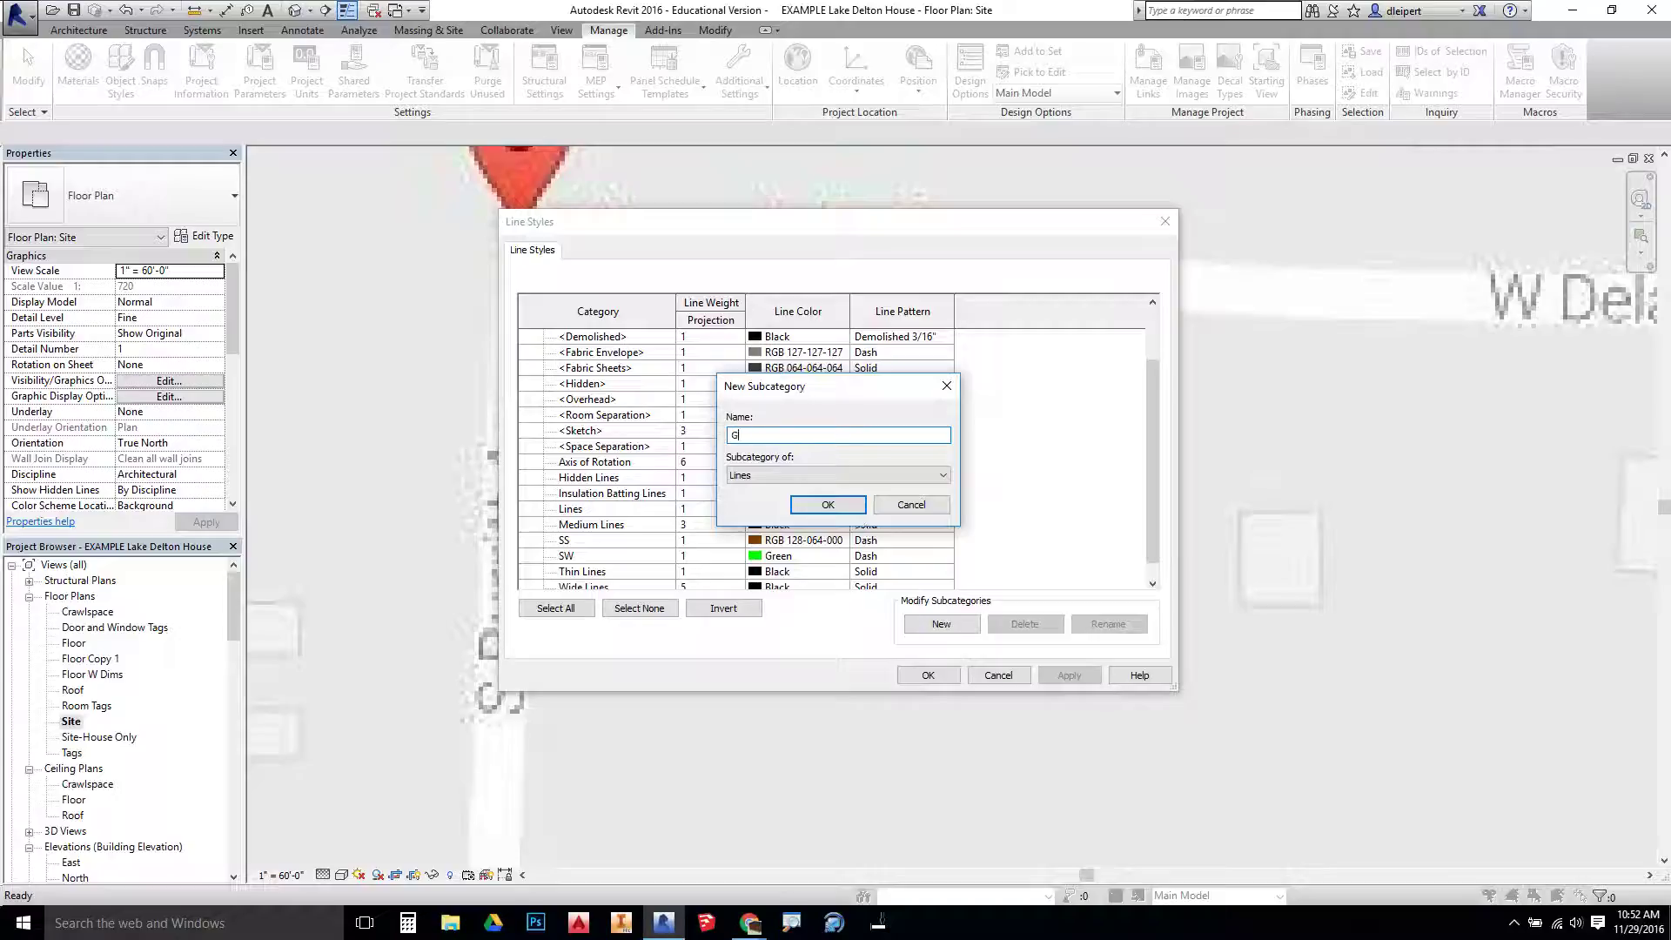
click(828, 505)
Set the G line style's color to Yellow and its pattern to Dash, and apply the changes
click(748, 541)
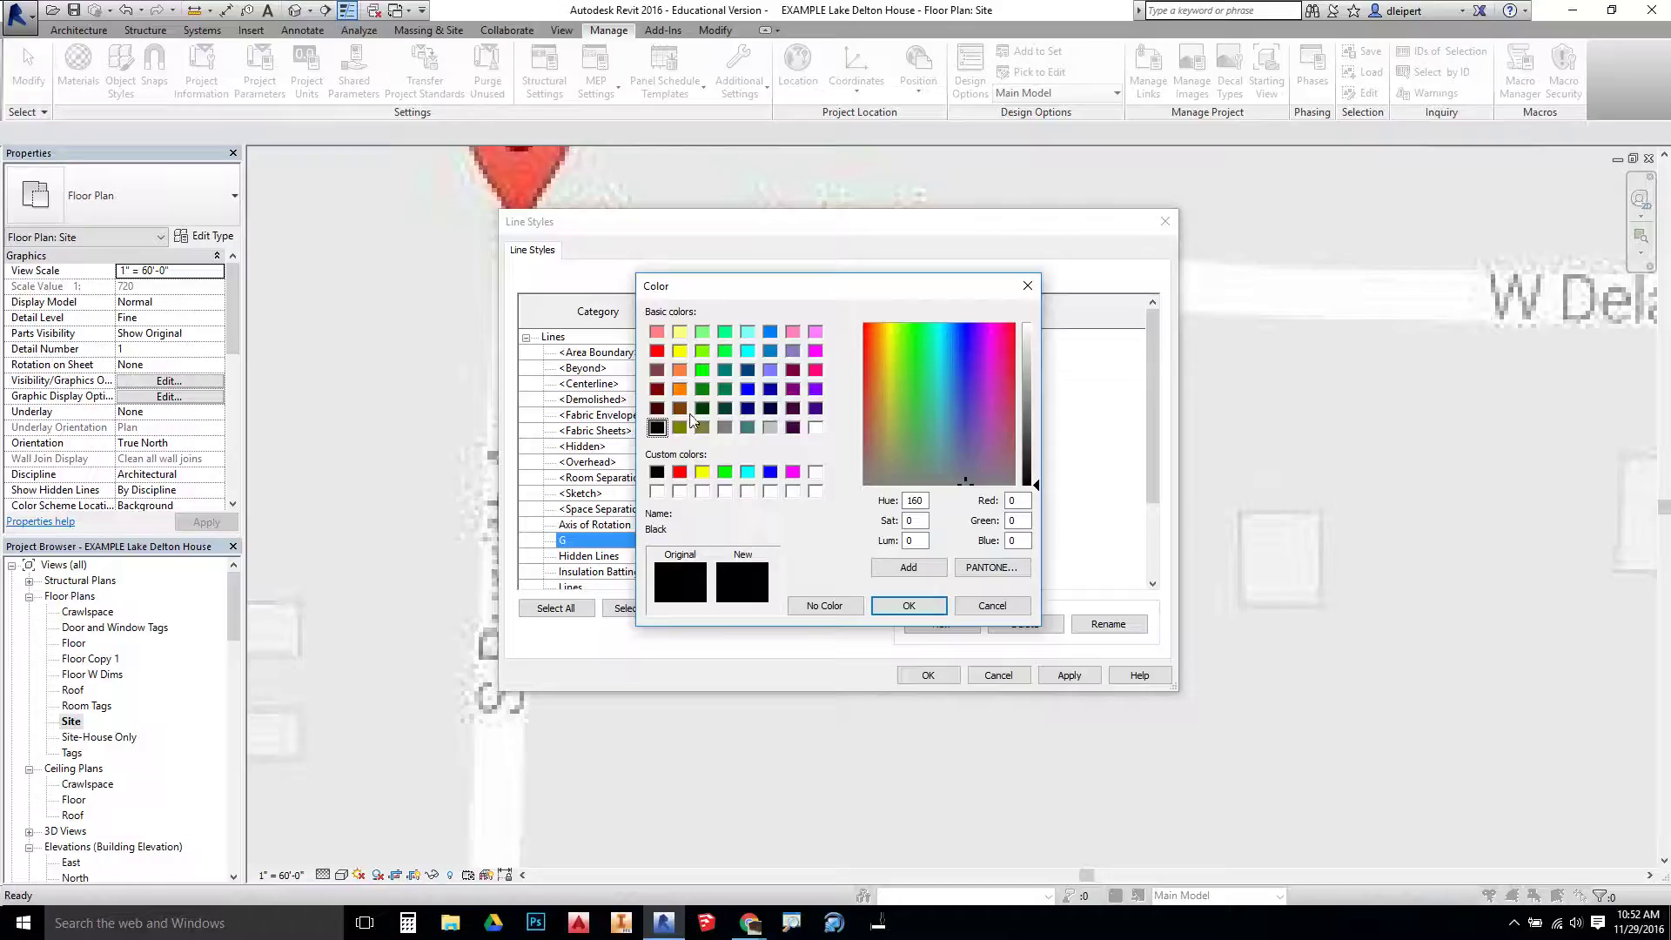
click(679, 371)
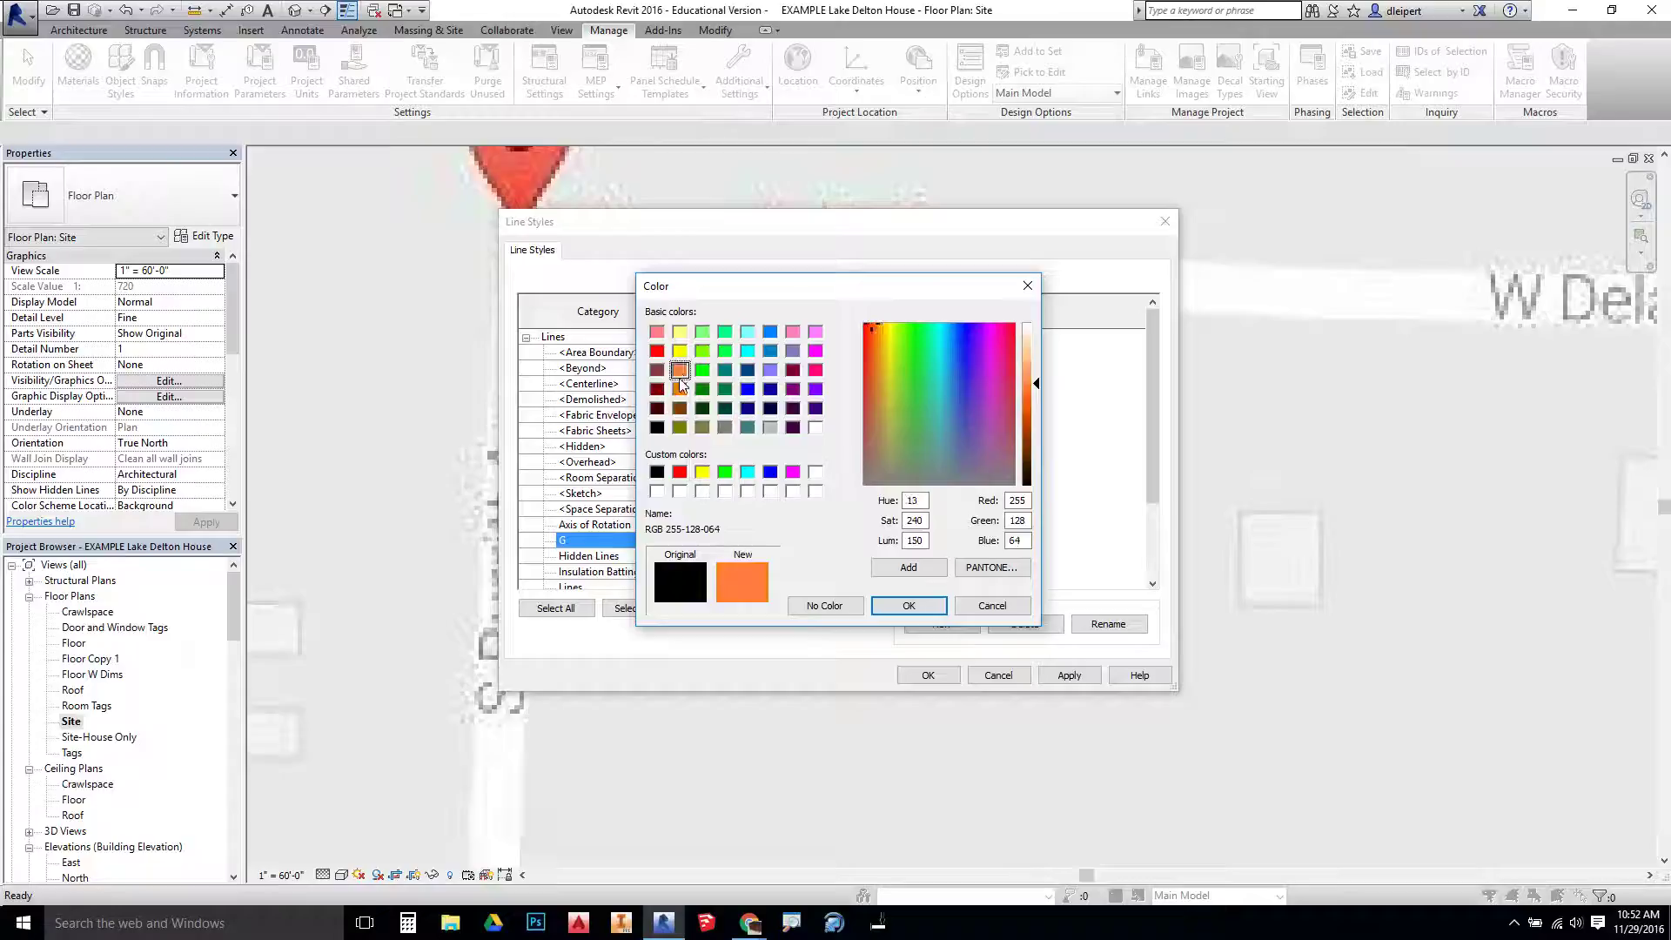
click(679, 391)
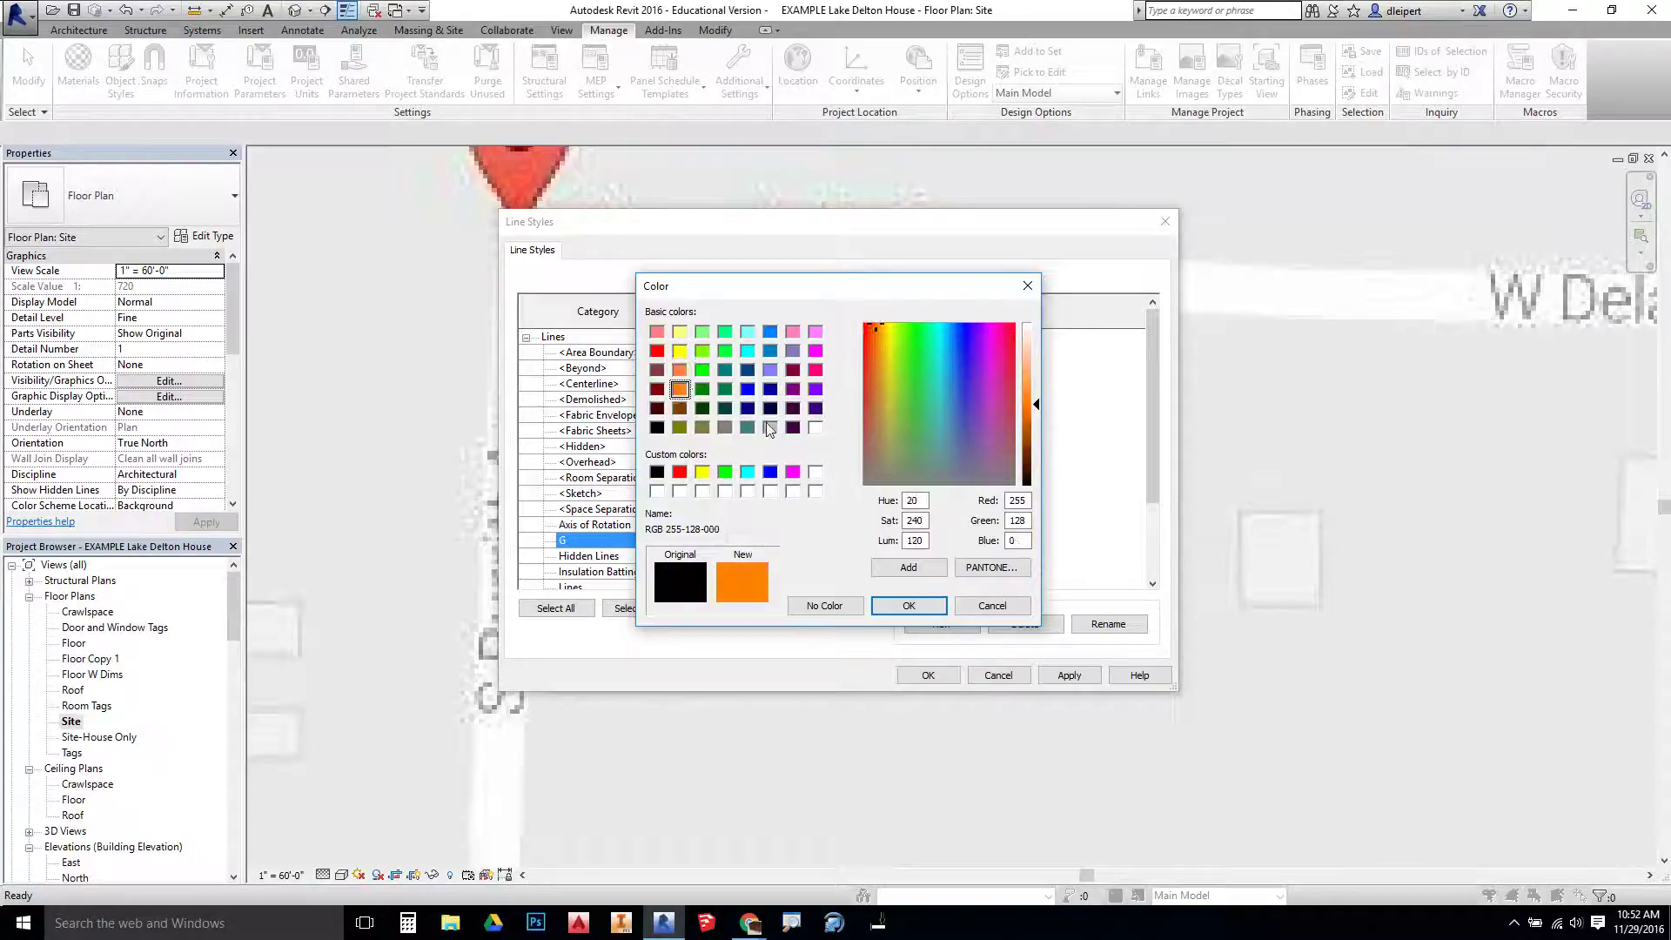
click(679, 371)
click(680, 353)
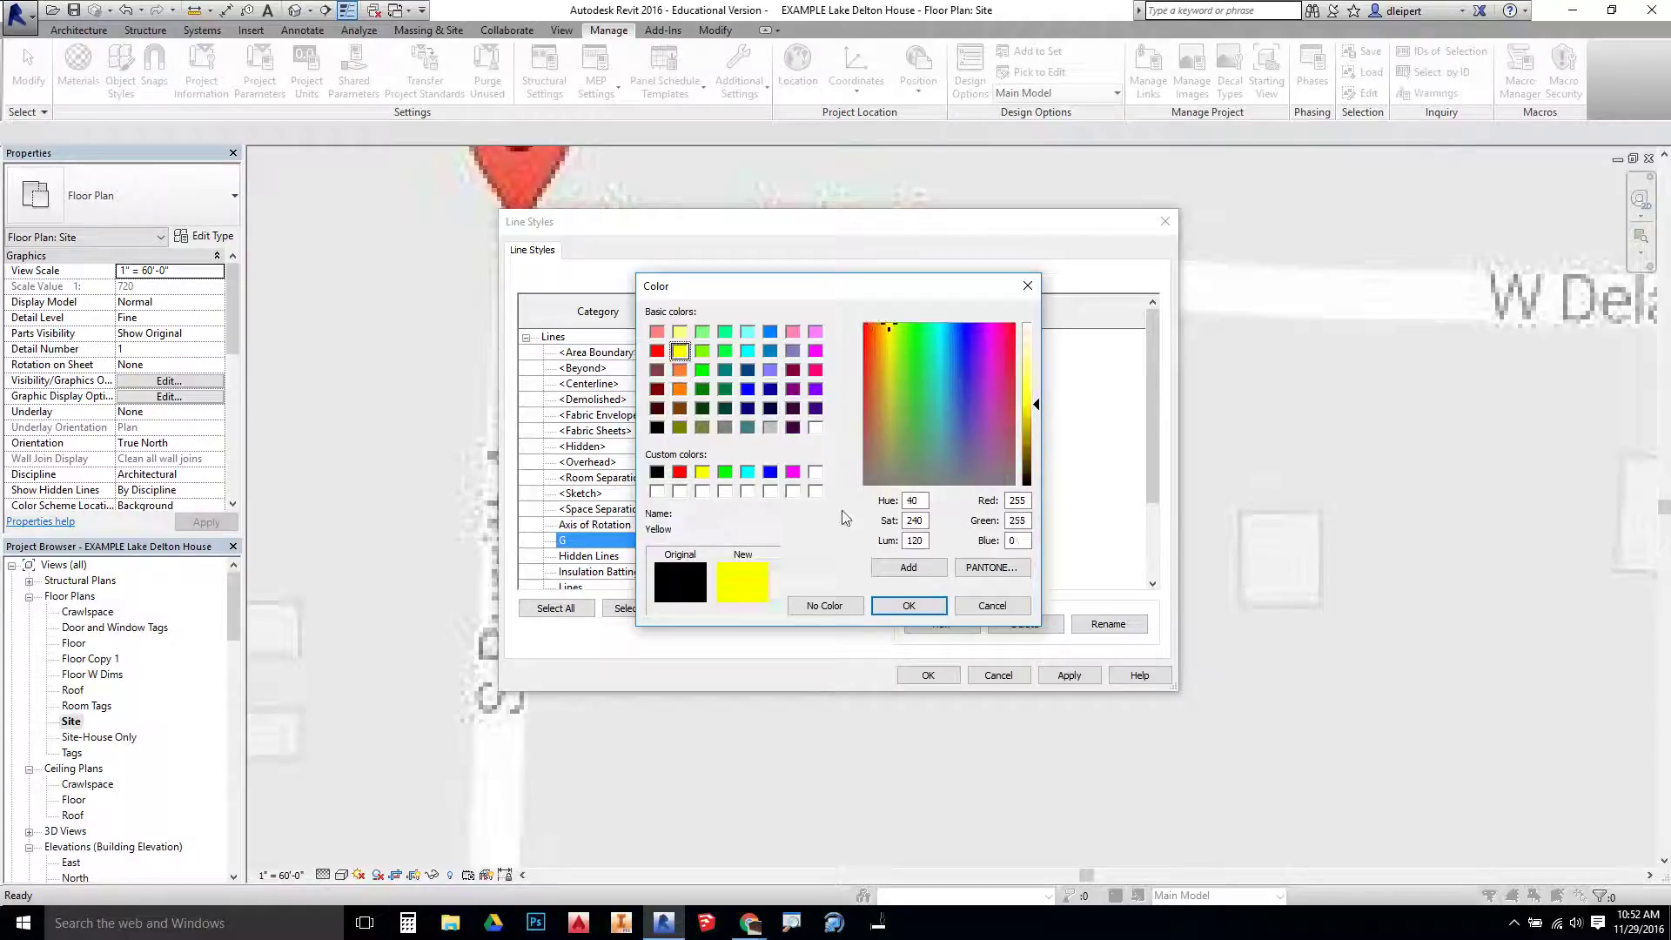
click(914, 604)
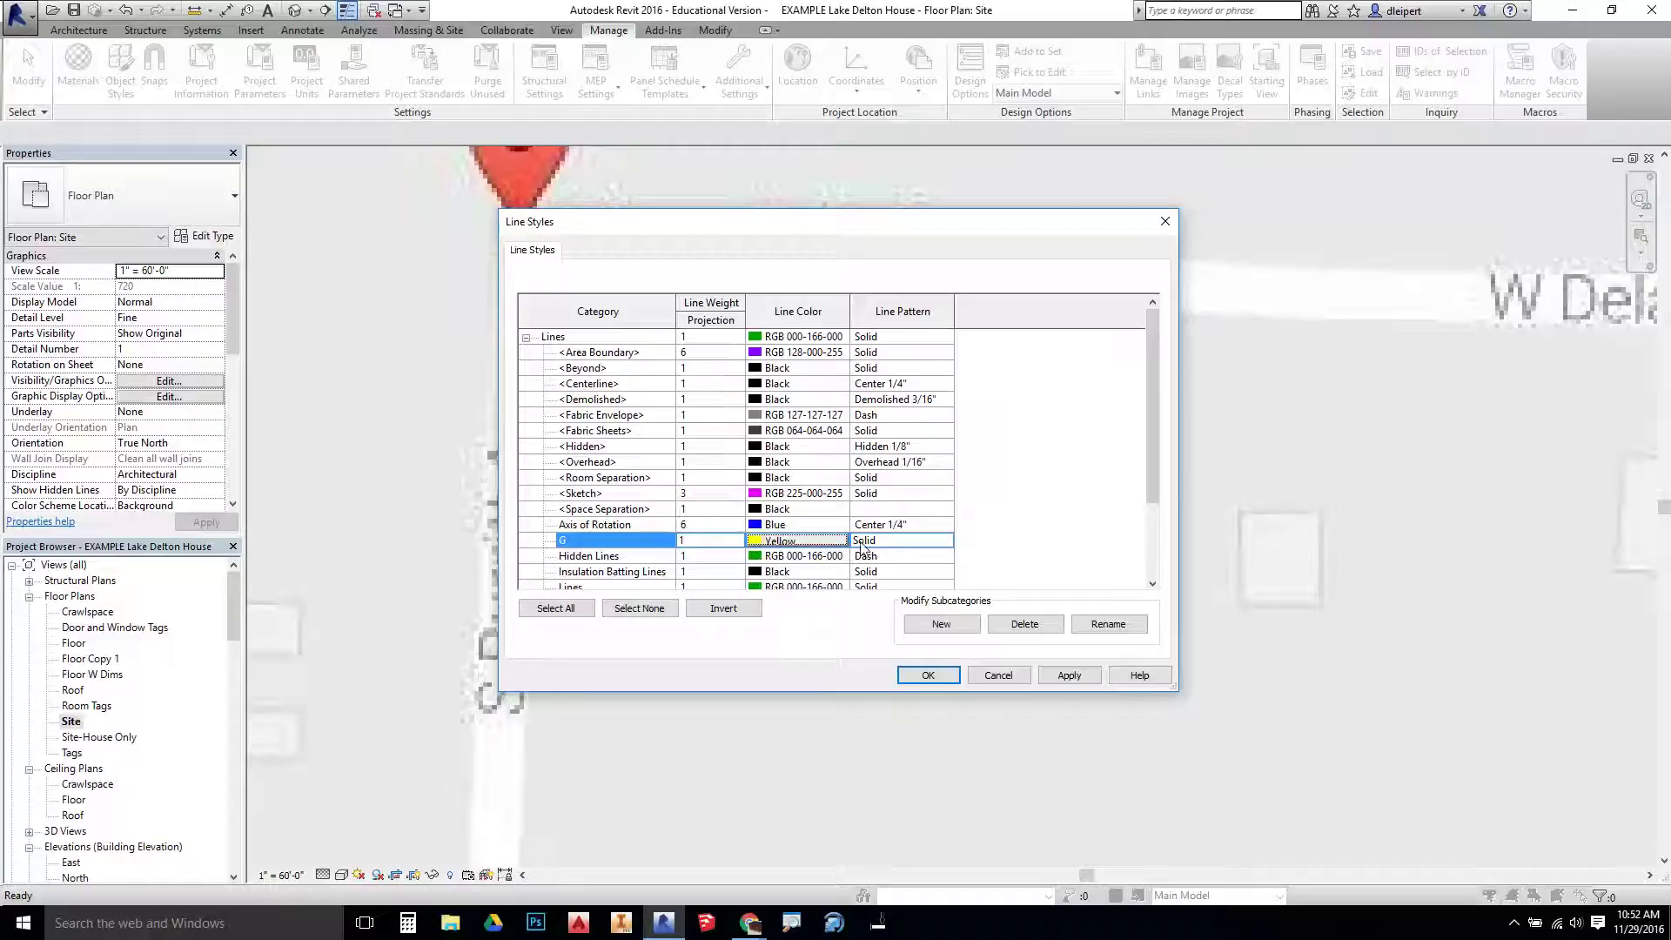
click(899, 540)
click(944, 540)
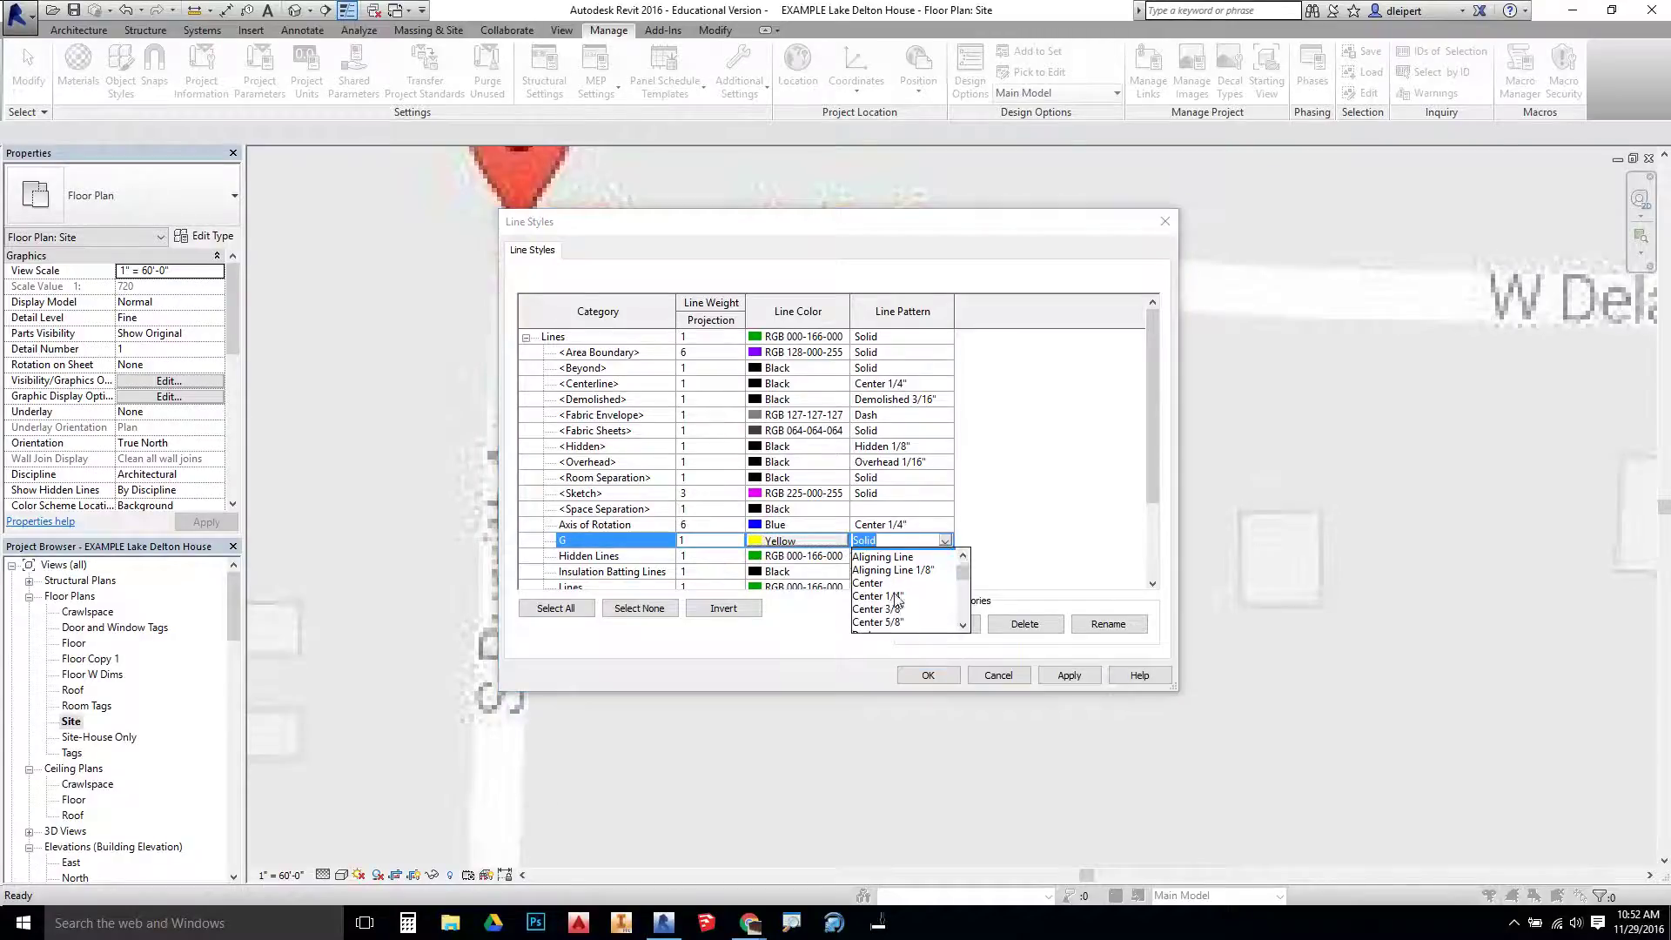
click(936, 613)
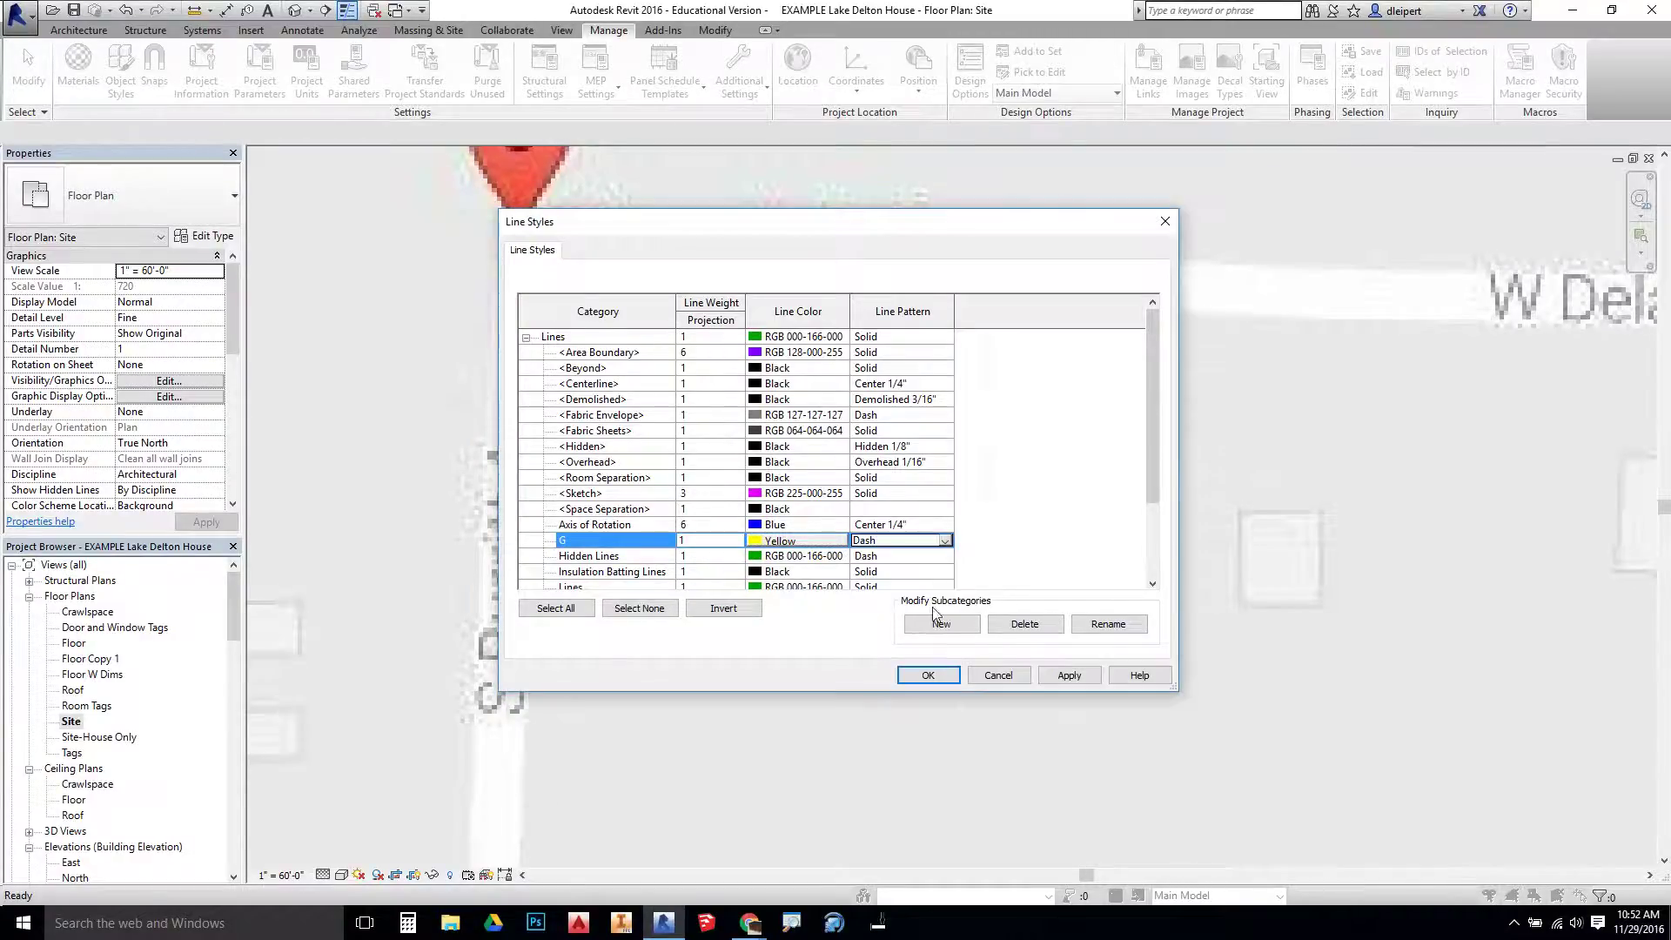
click(1071, 677)
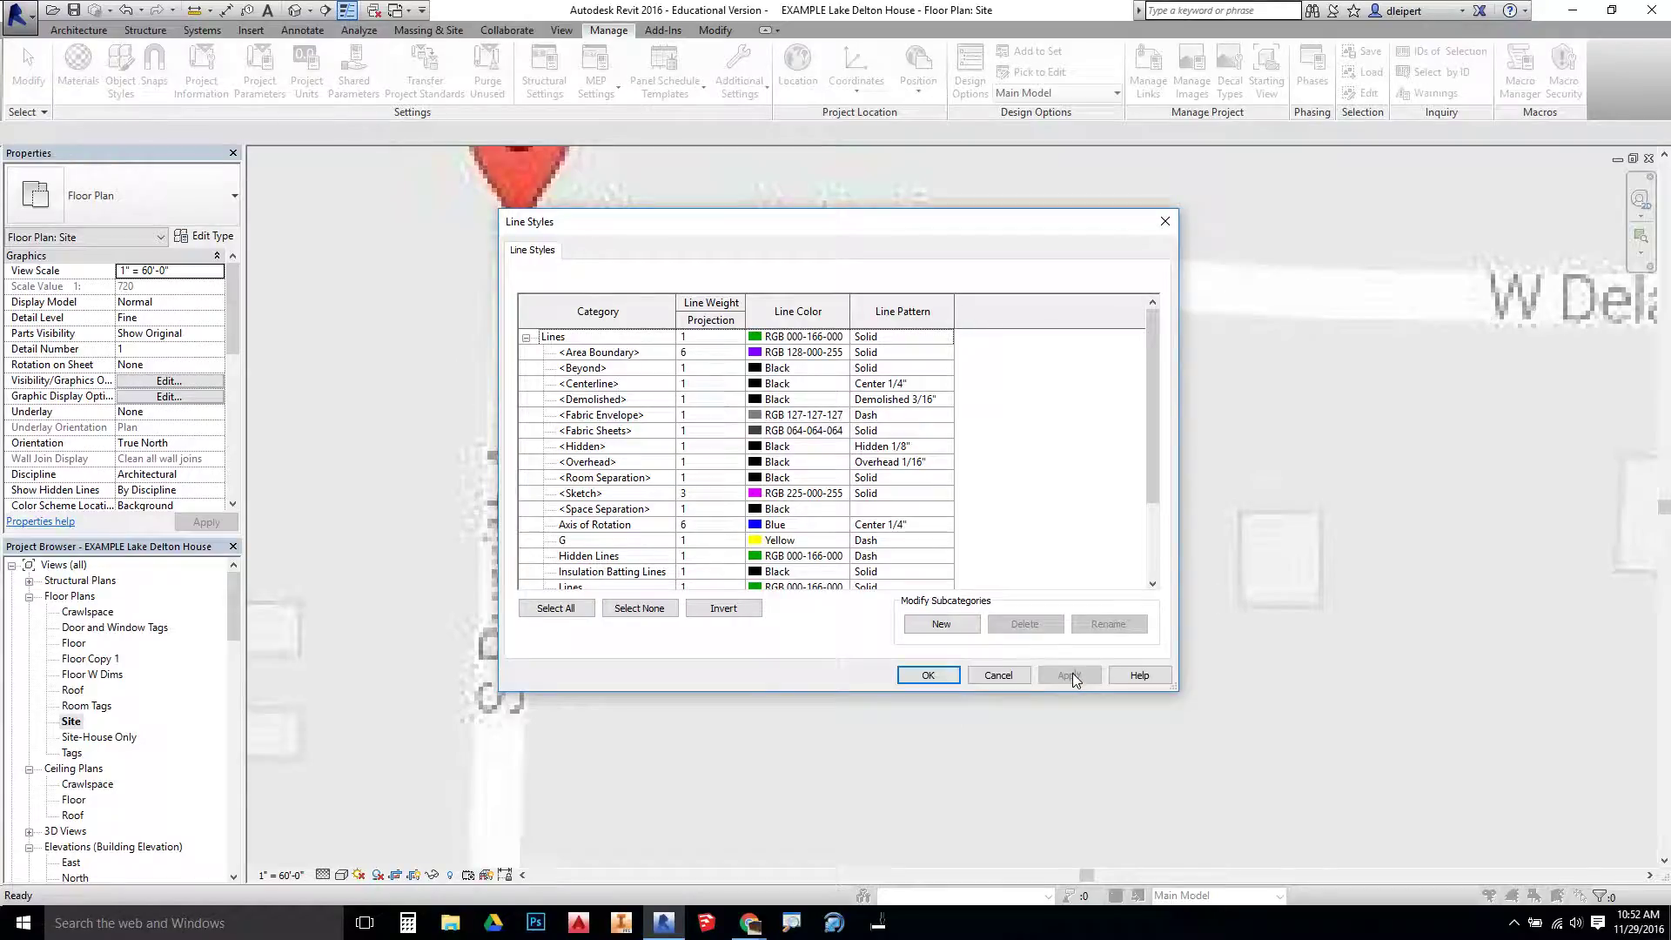
Create a new line style subcategory named W under Lines
click(939, 624)
text(W)
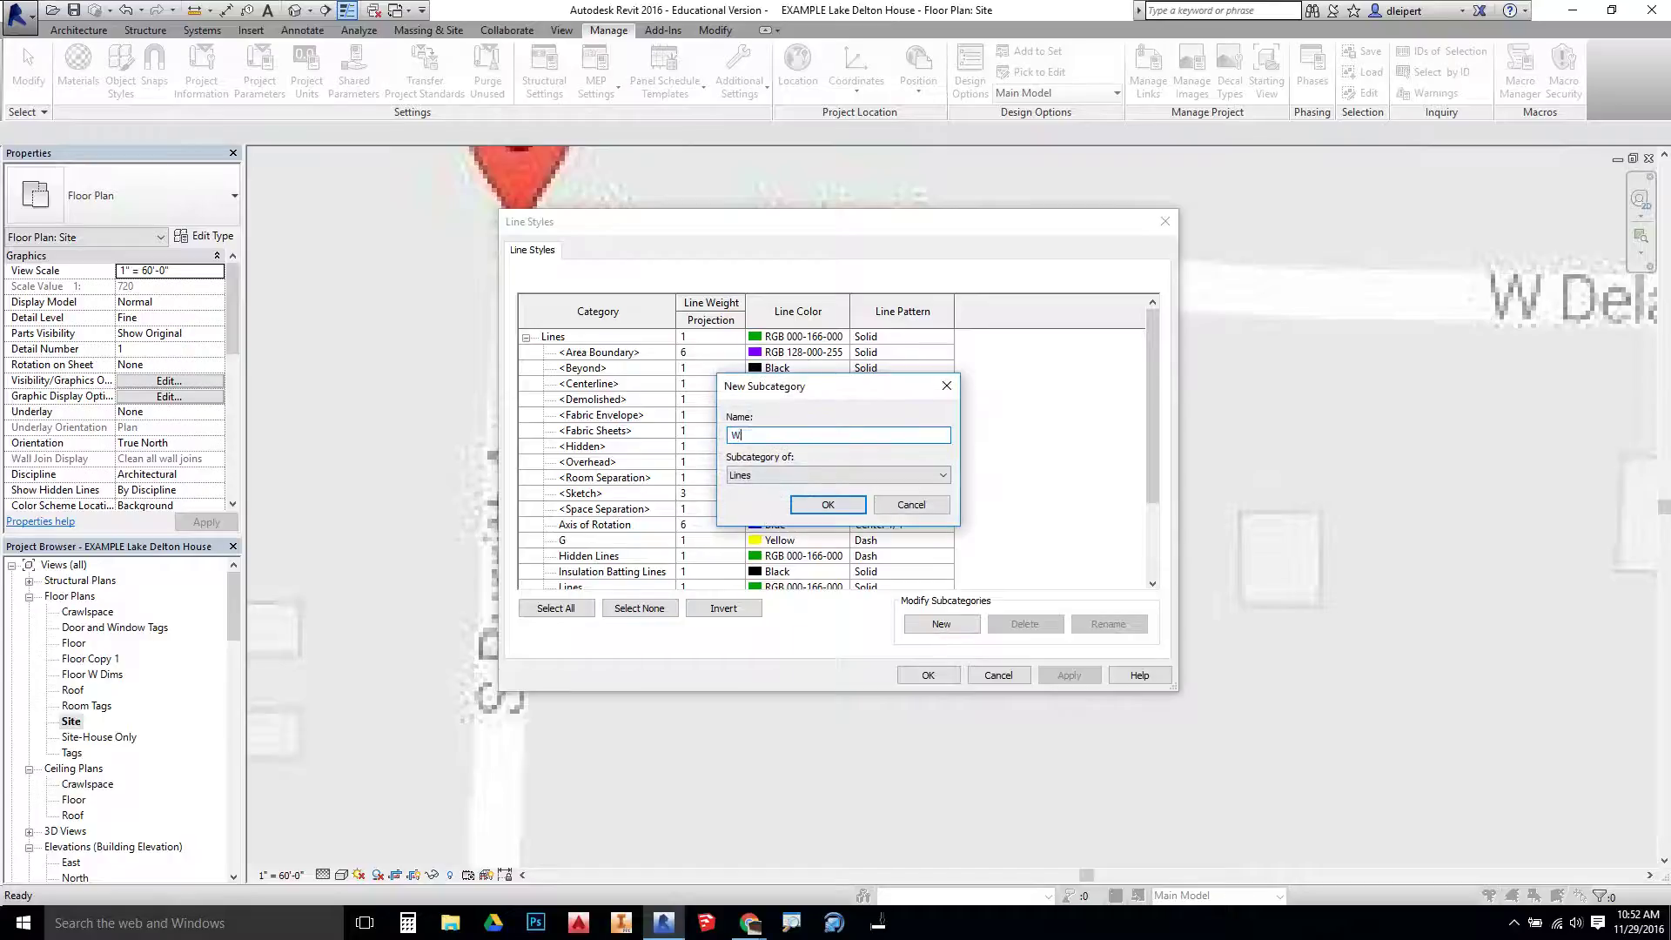
click(825, 504)
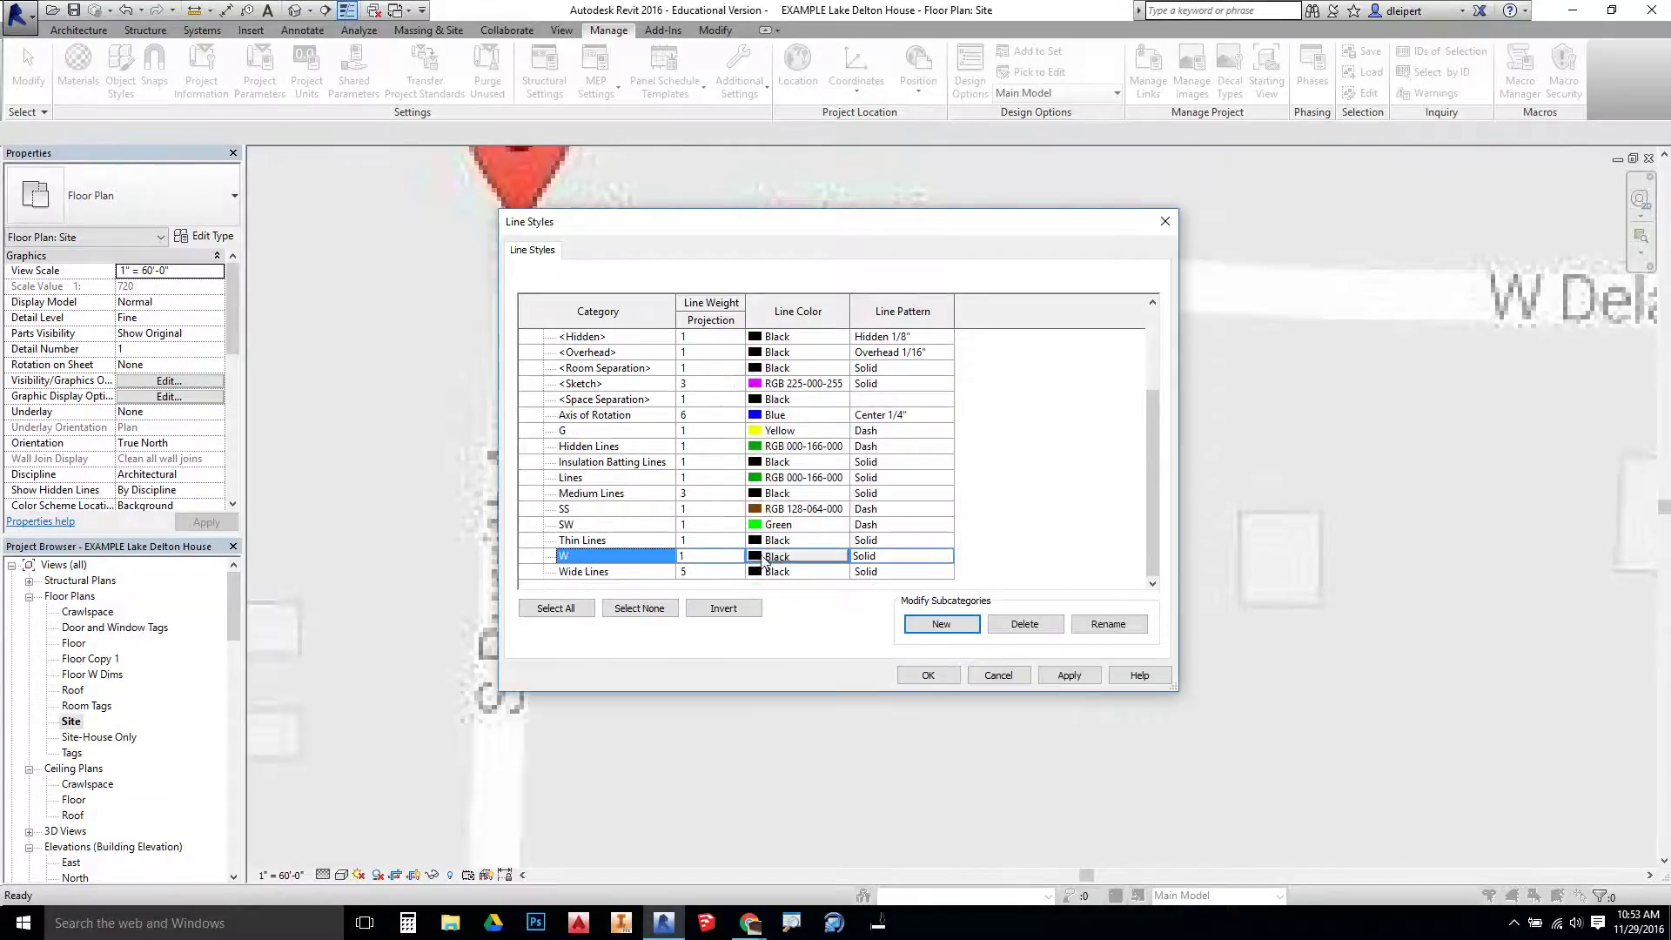
Set the W line style's color to Blue and its pattern to Dash, and apply the changes
click(764, 559)
click(771, 472)
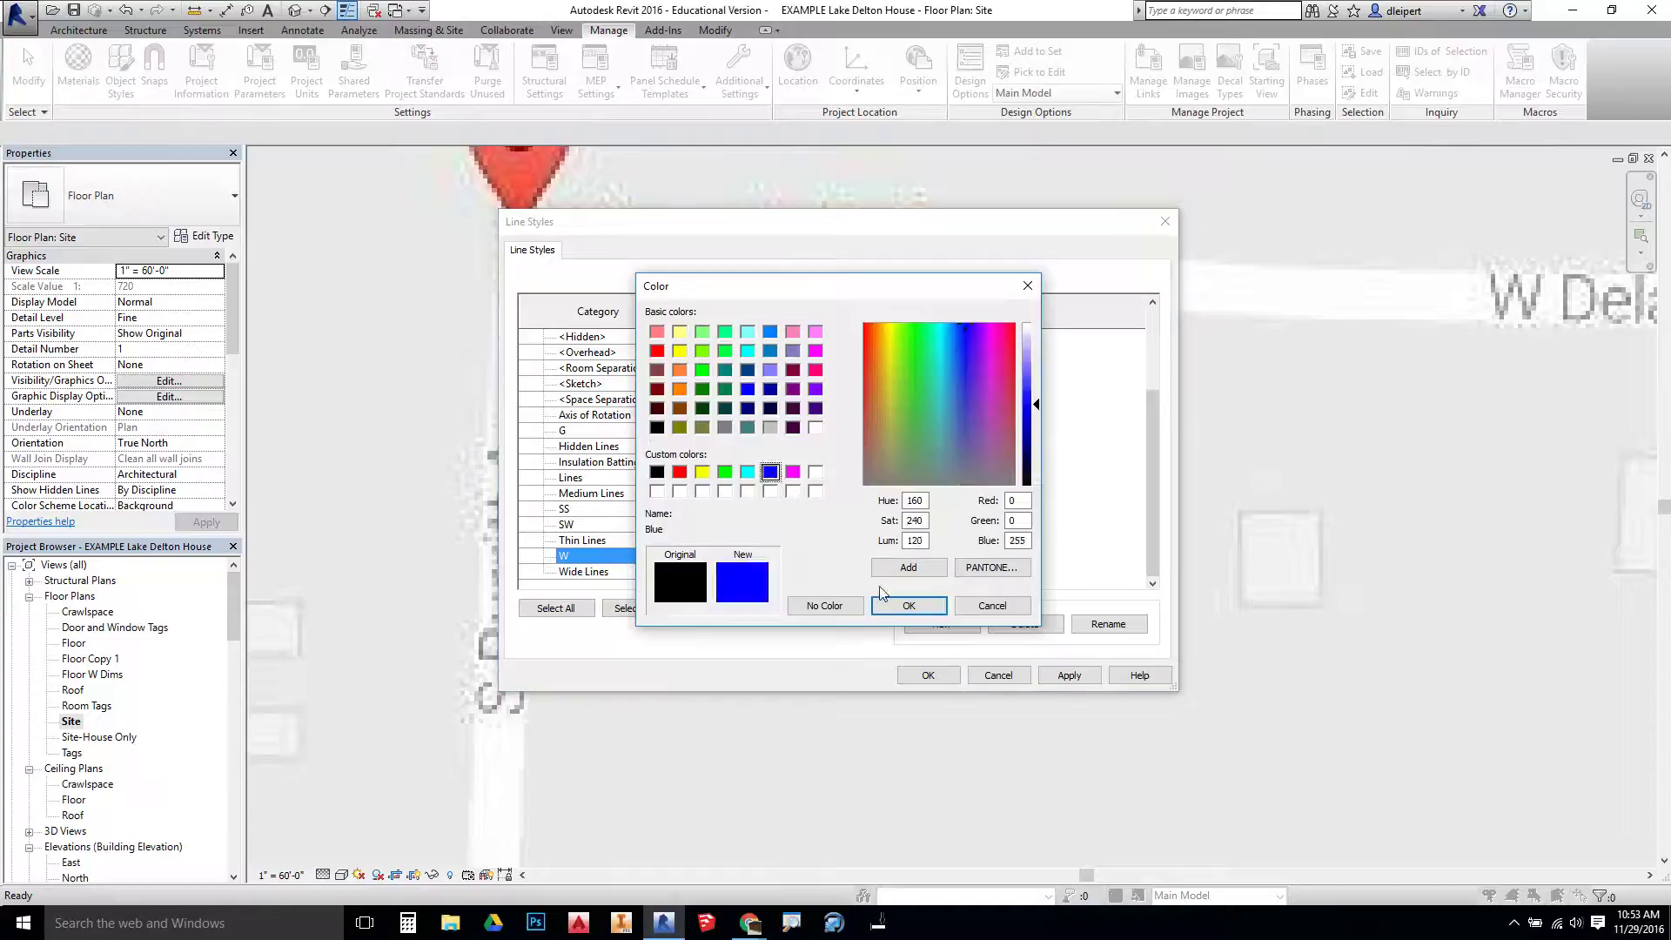
click(908, 605)
click(893, 557)
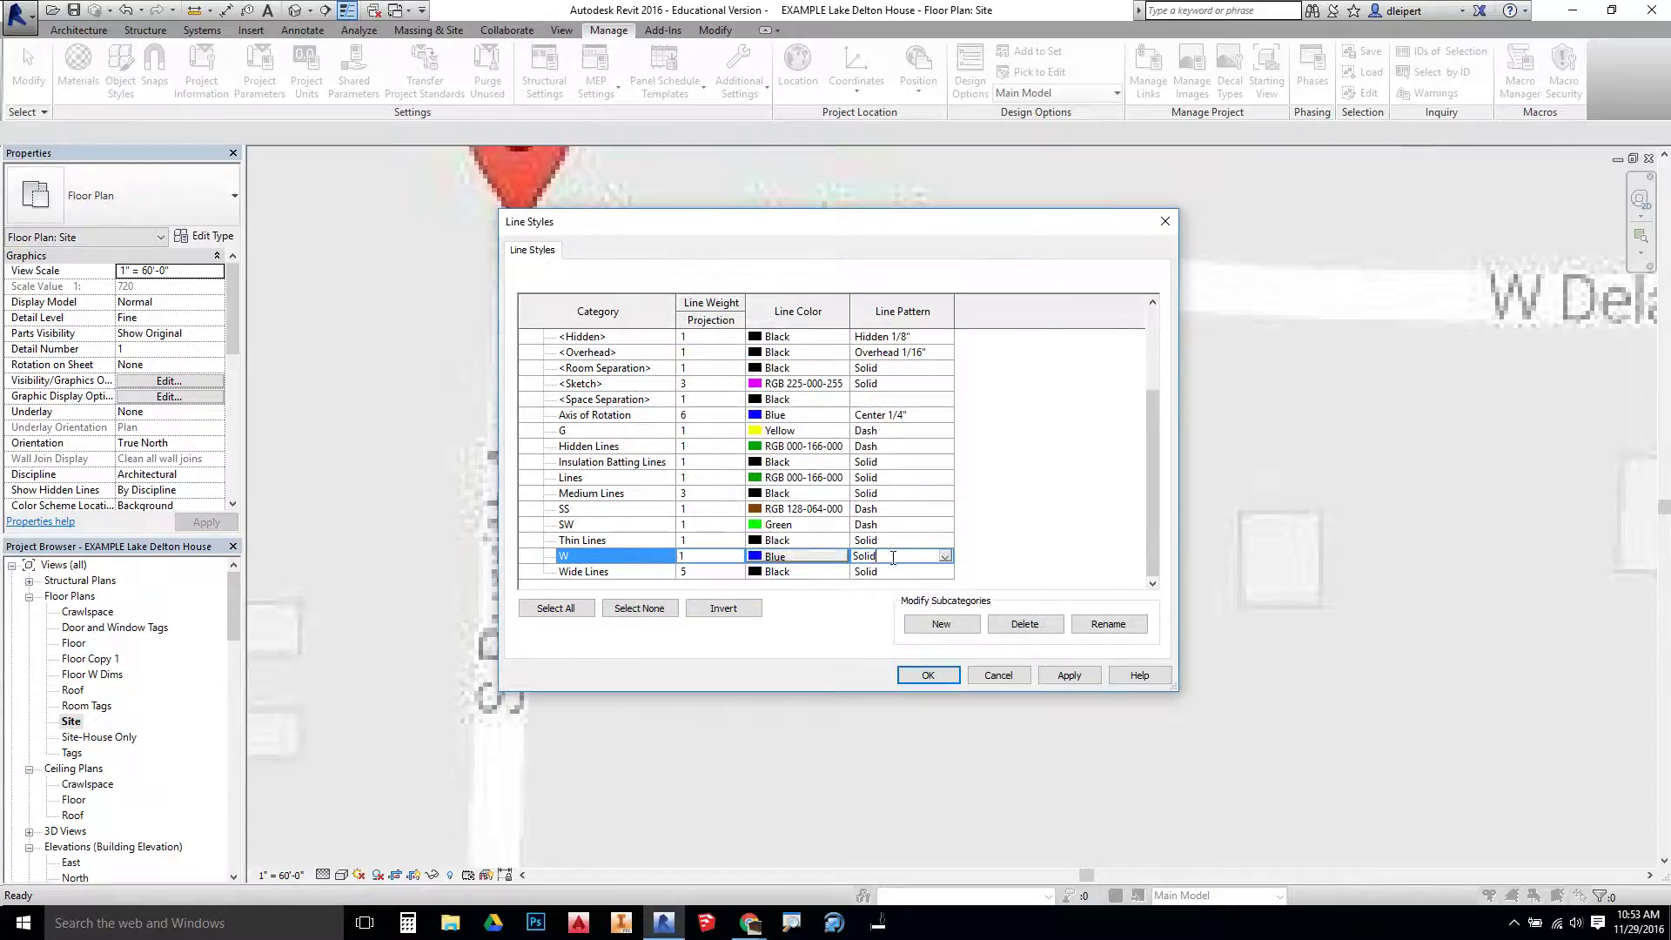
click(945, 557)
click(947, 629)
click(1067, 676)
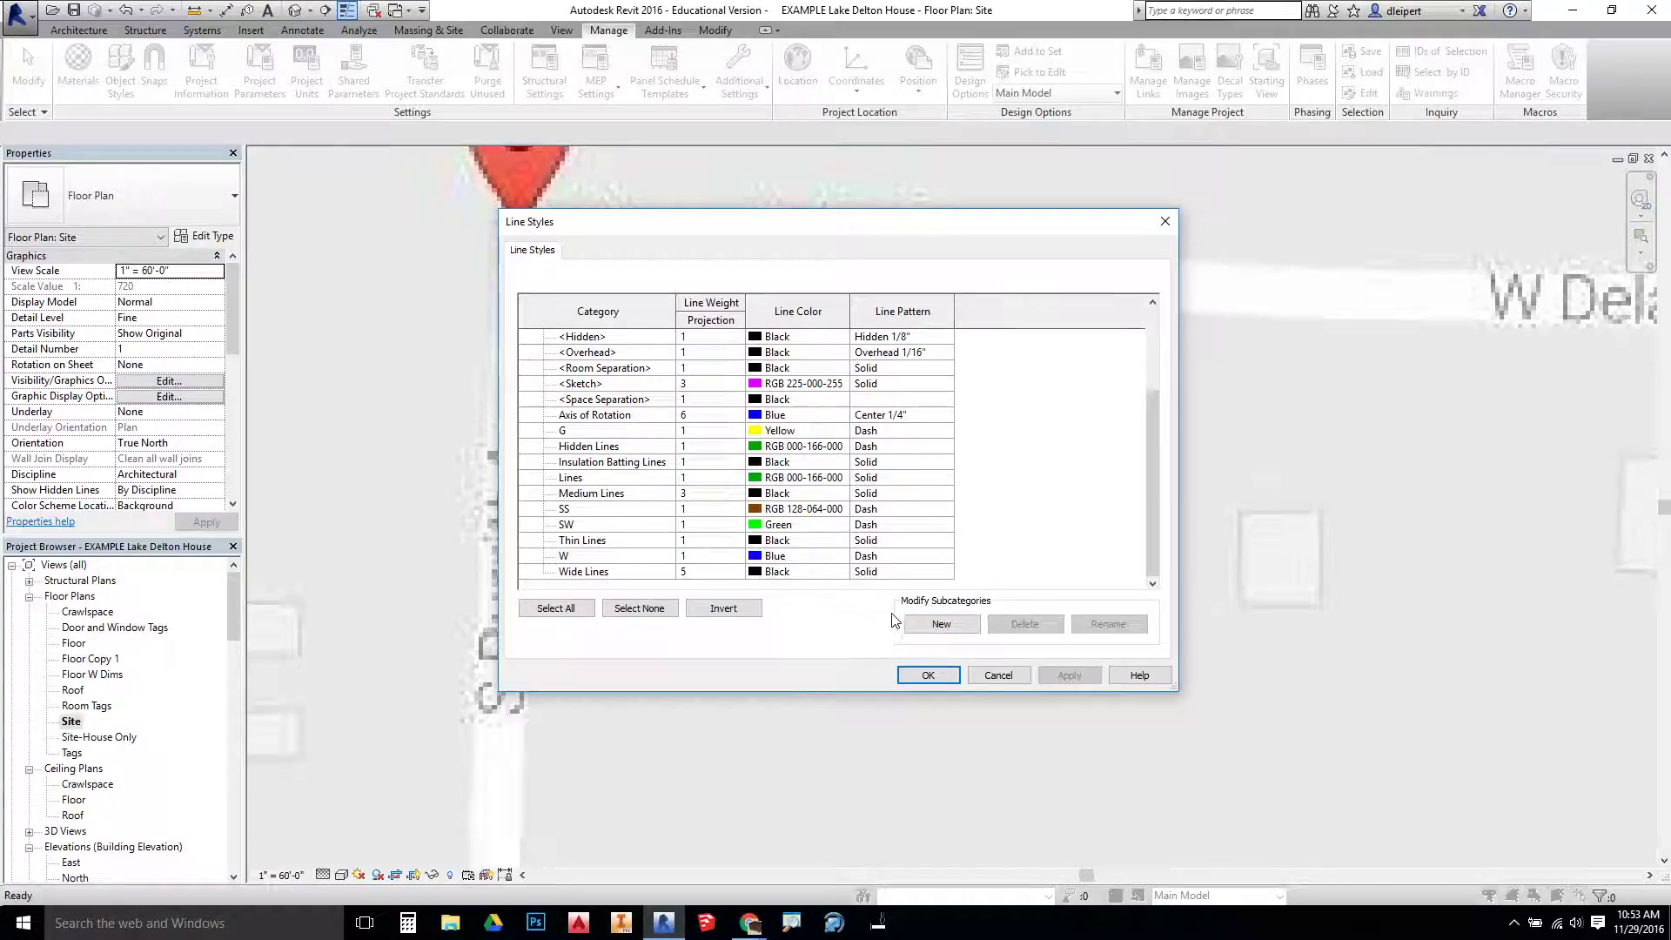
Create a line style subcategory named OE under Lines, set its color to Red and apply the changes
click(932, 621)
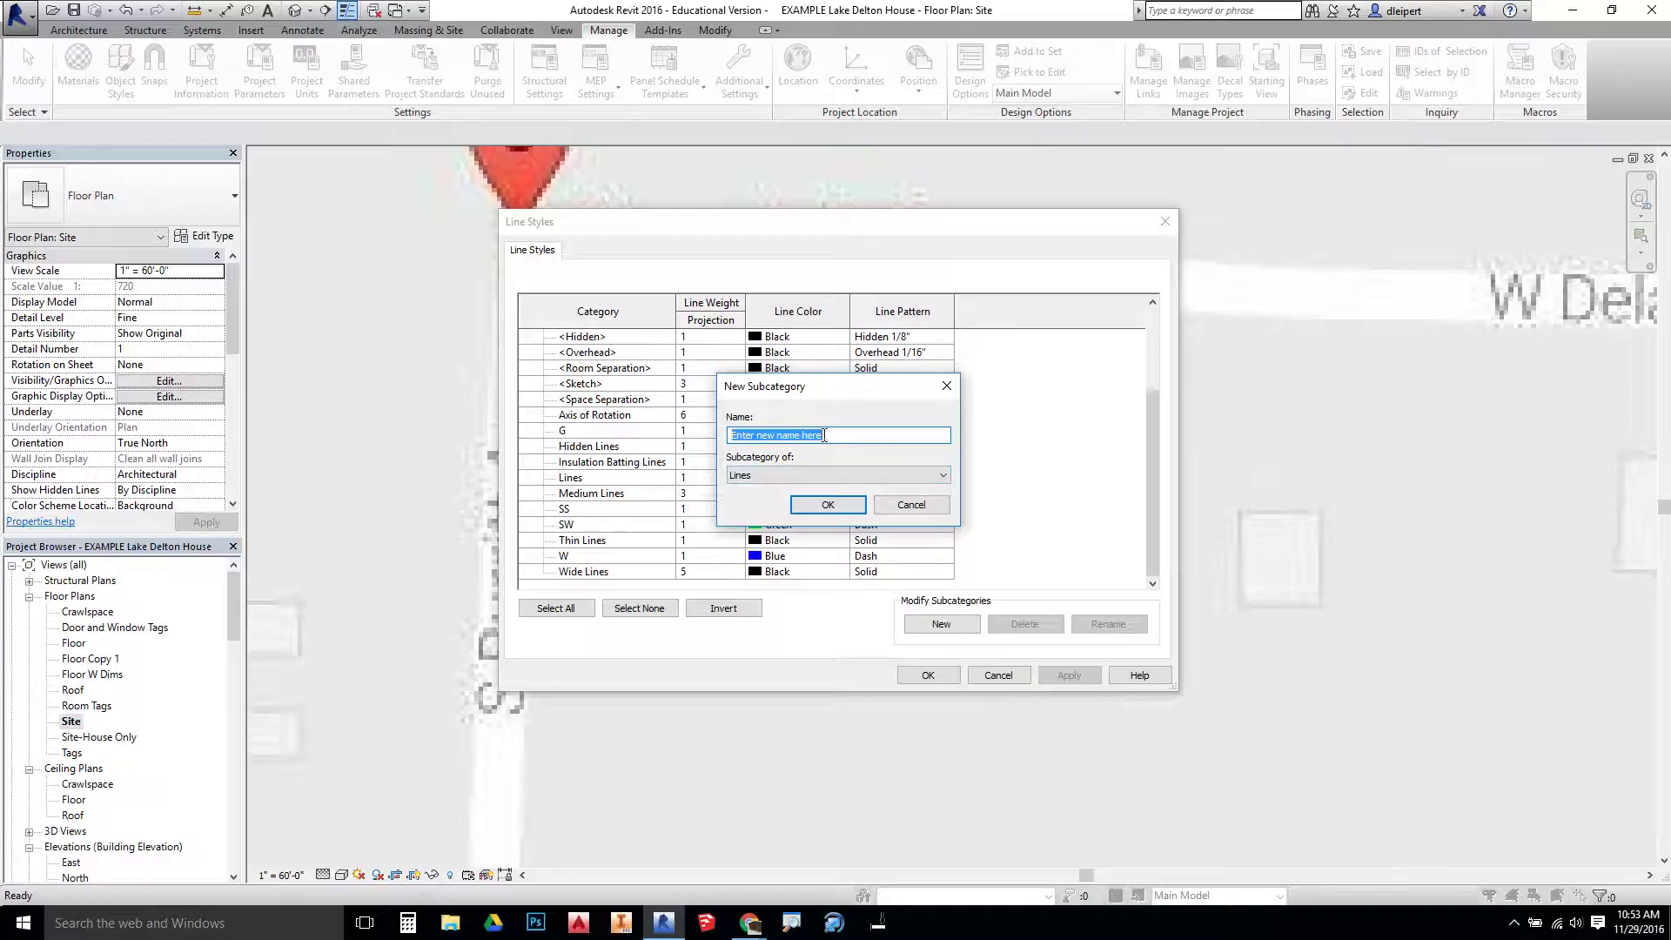
text(OE)
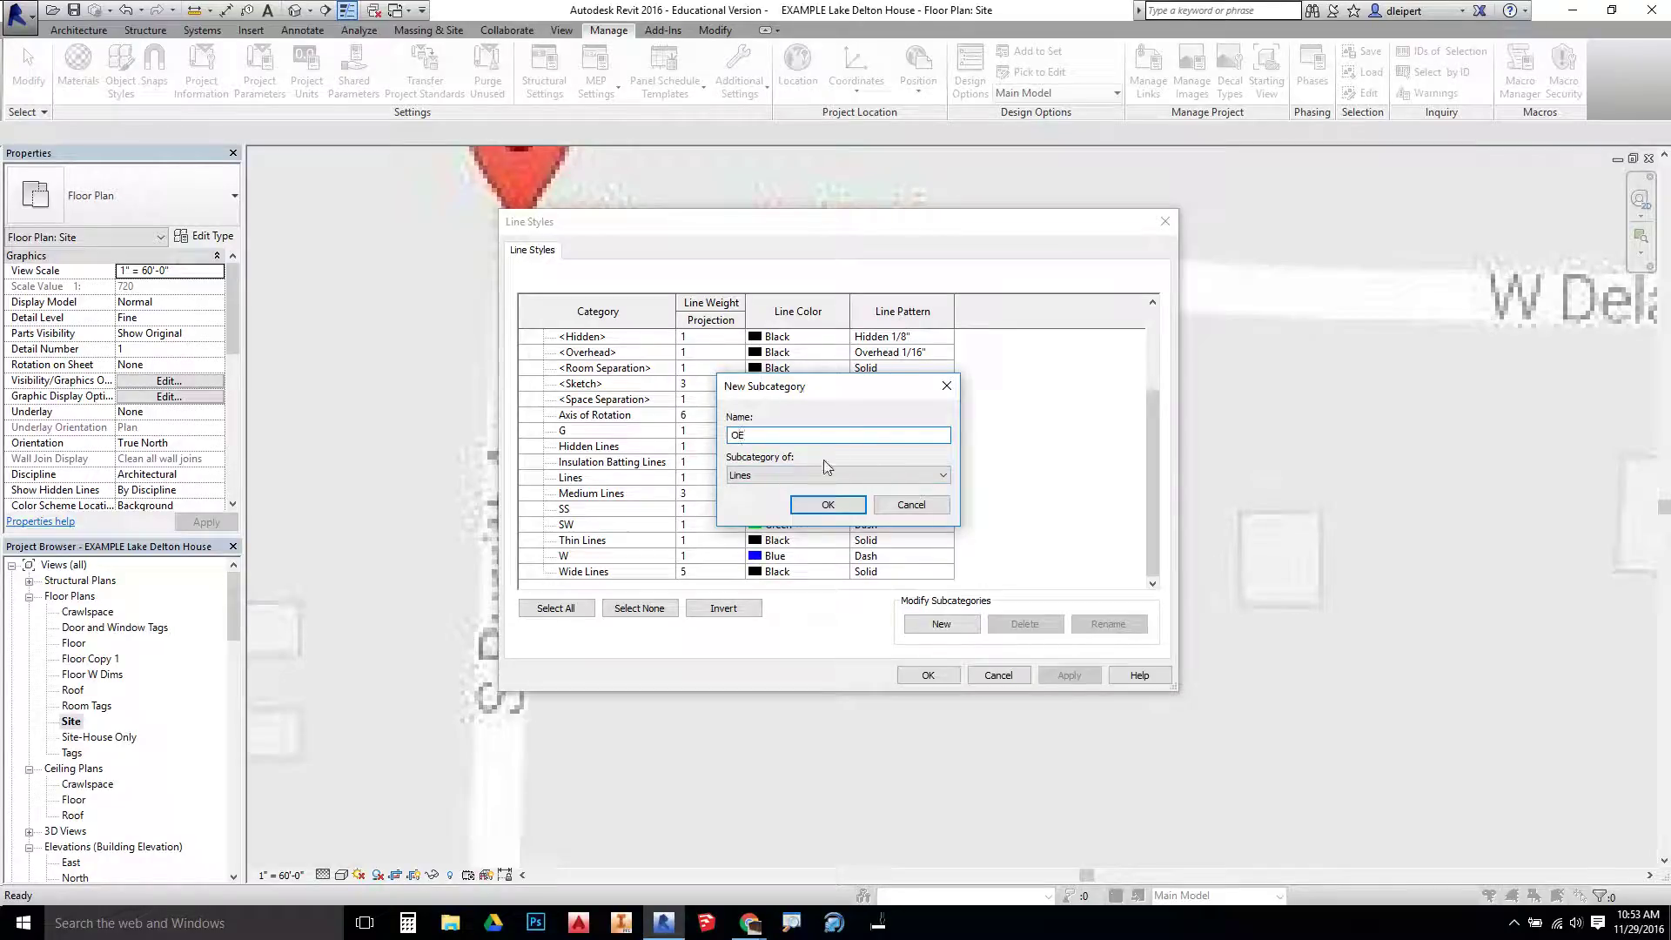
click(828, 504)
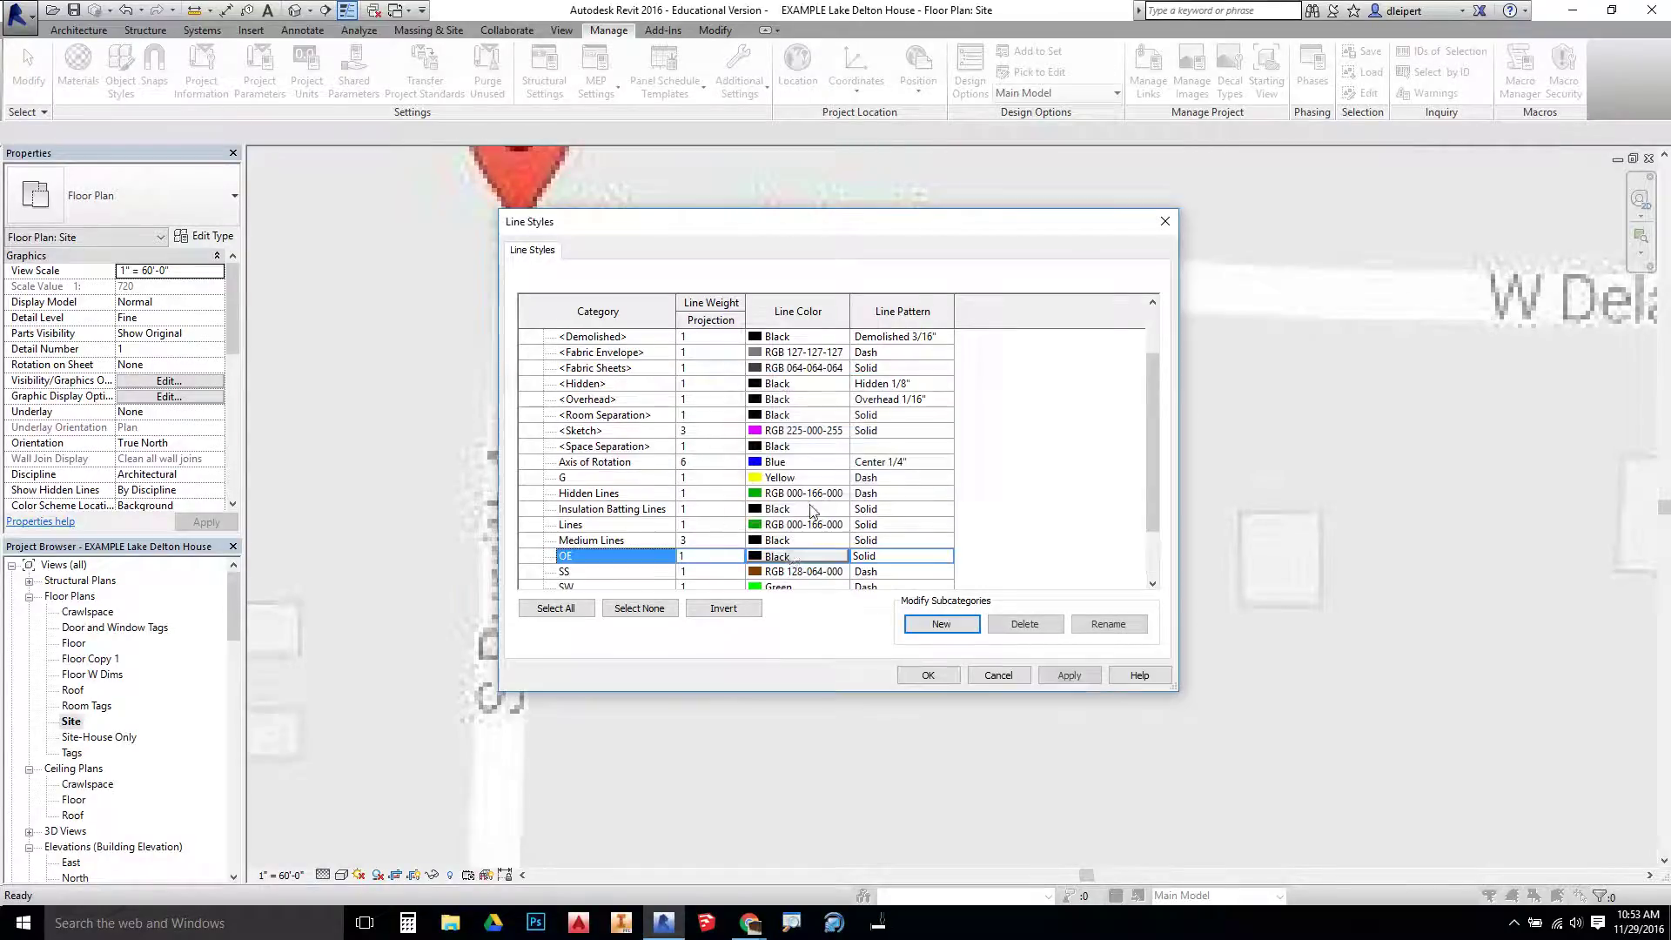
click(754, 559)
click(680, 472)
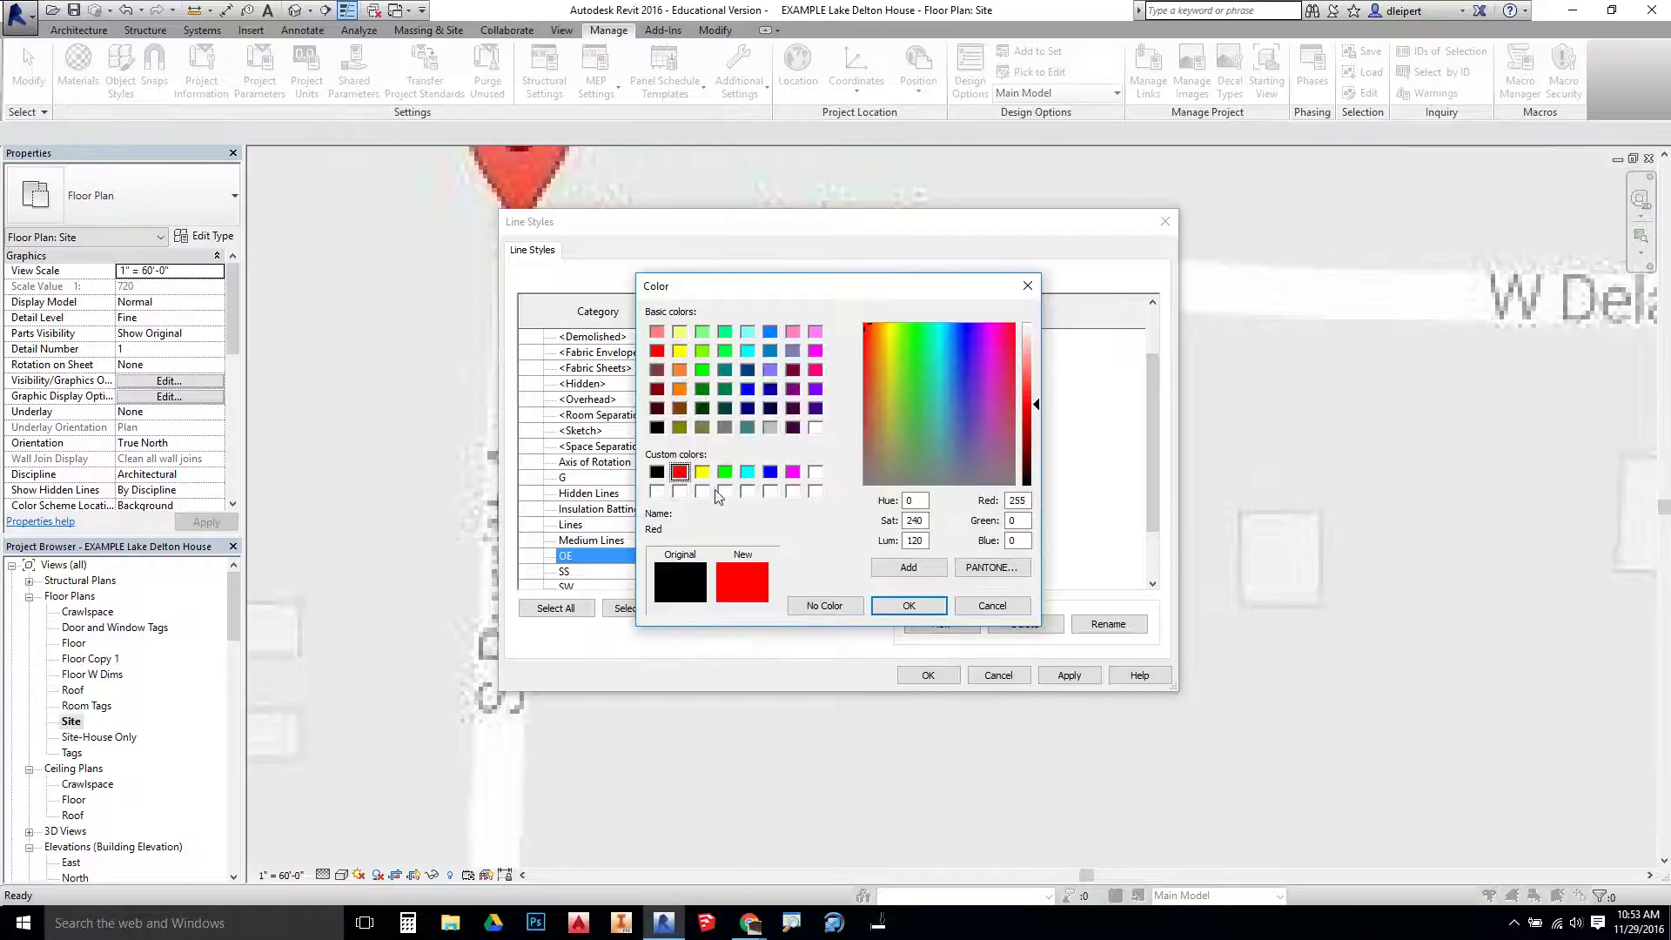
click(908, 606)
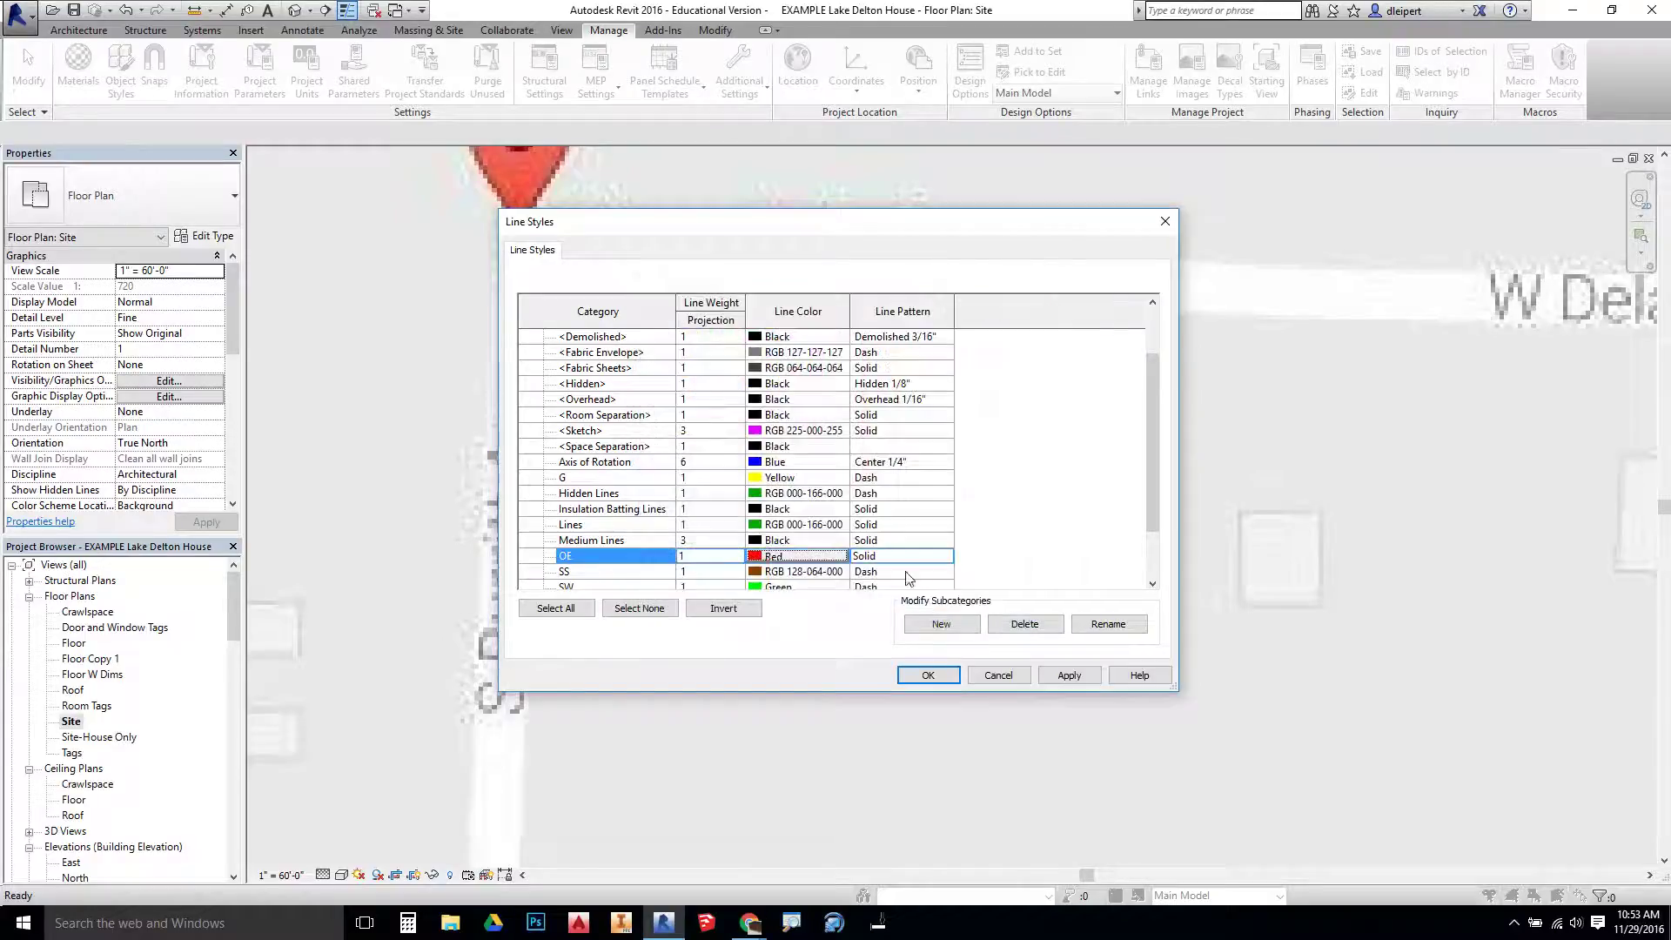
click(1068, 676)
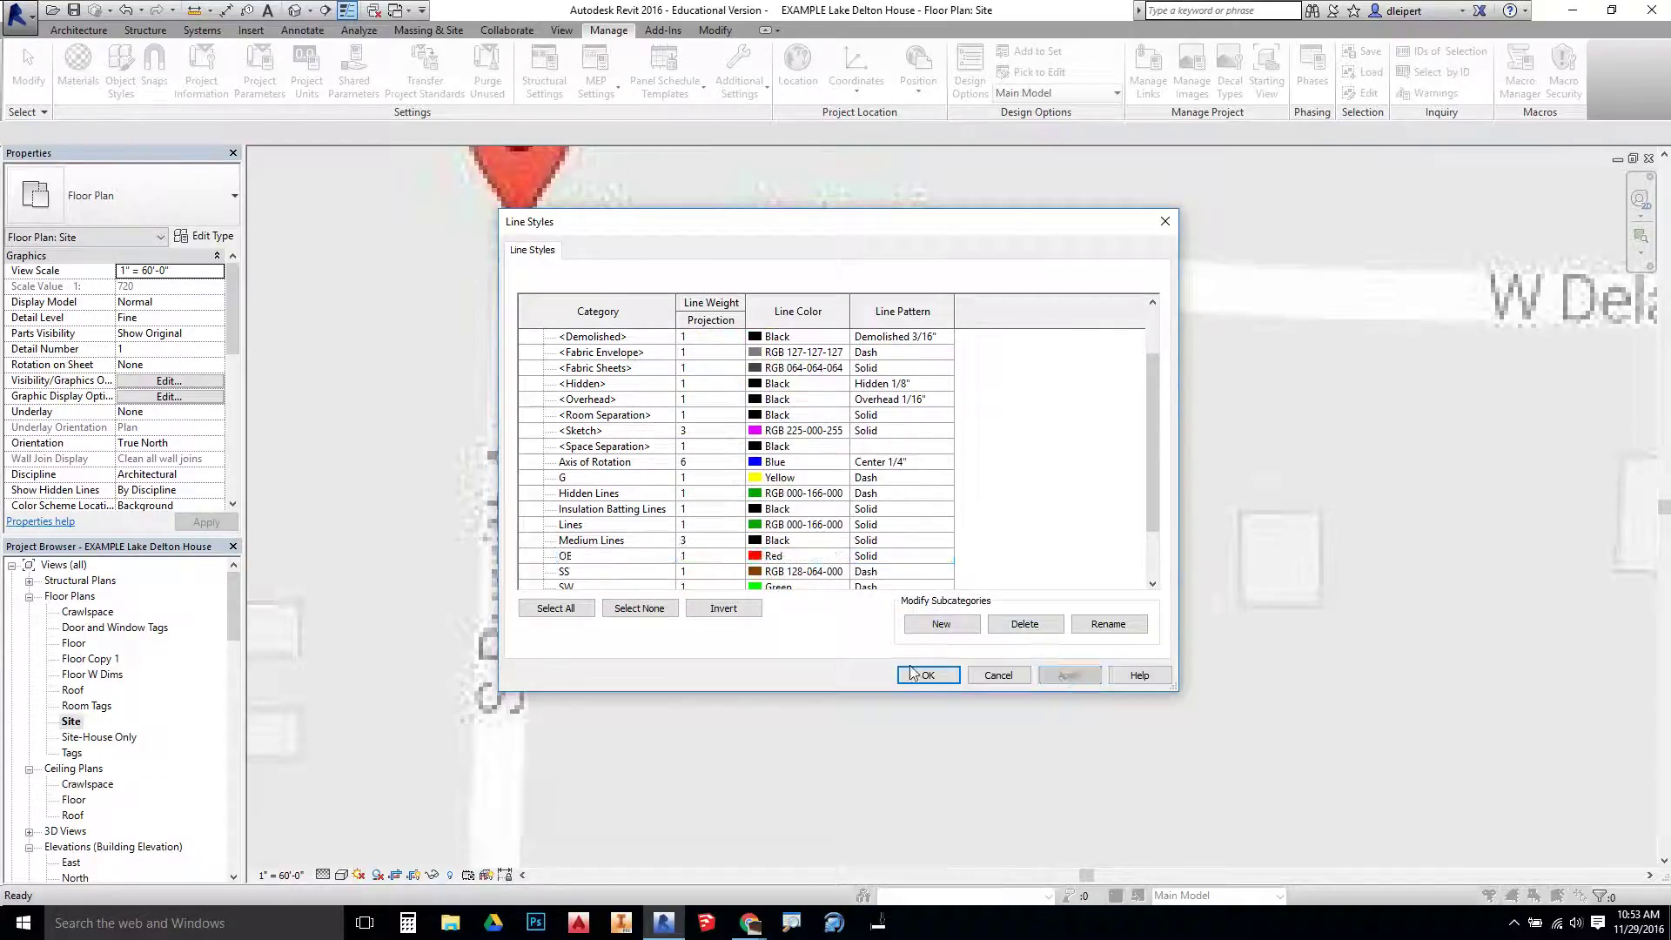
Create a new line style subcategory named UE under Lines
click(941, 627)
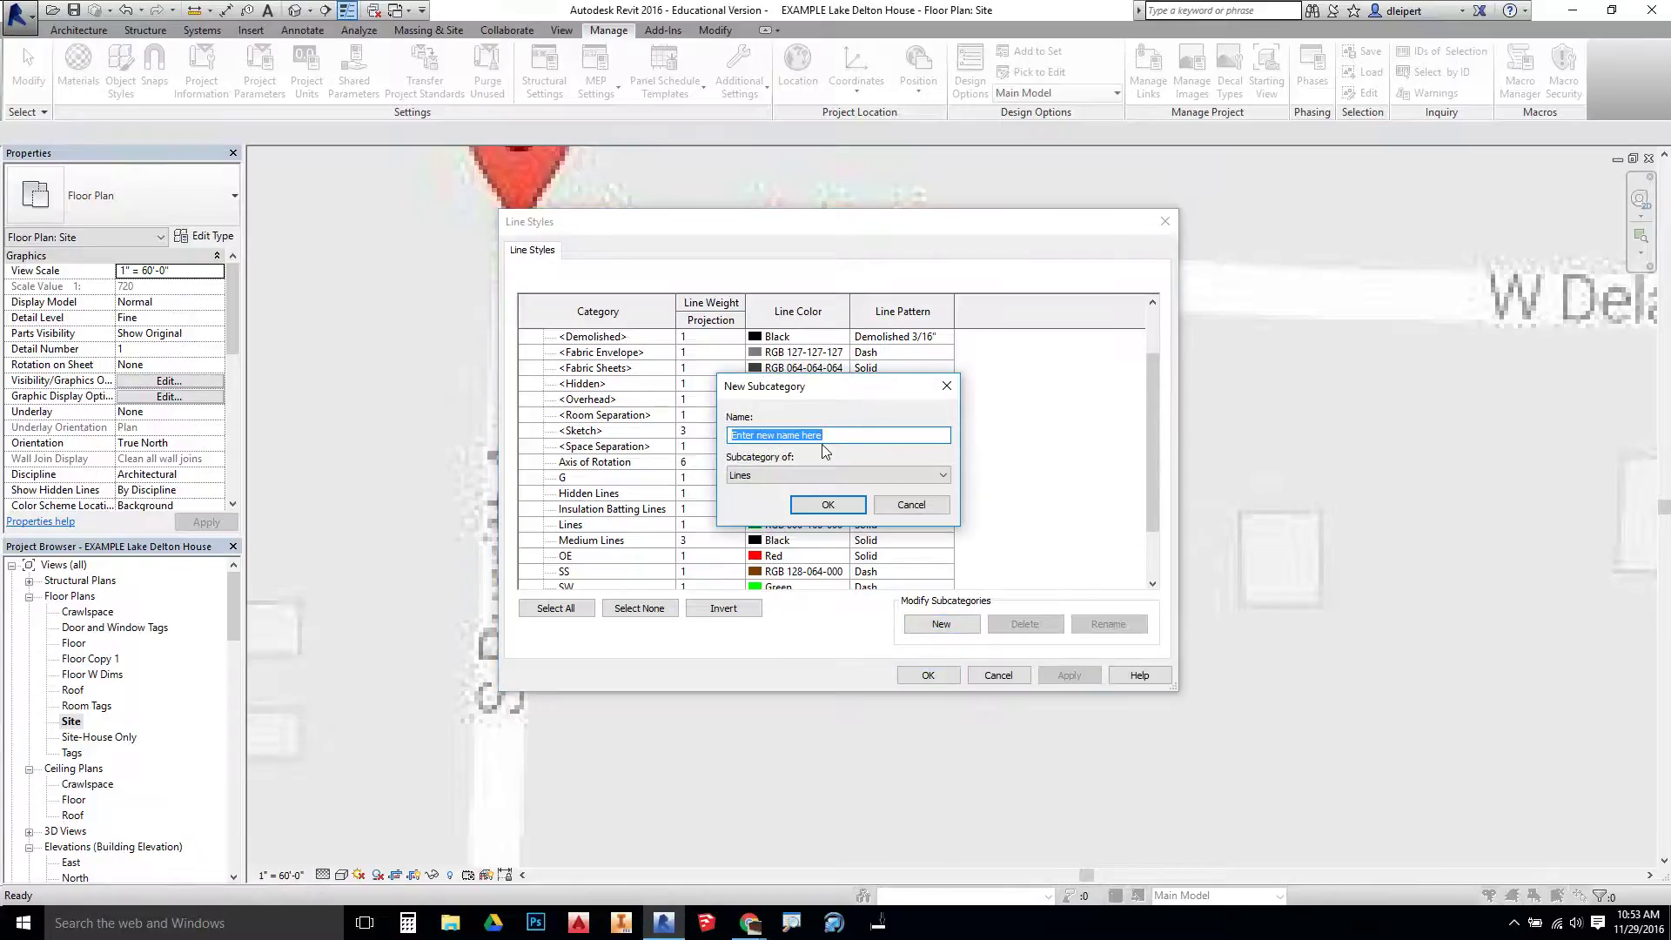
text(UE)
click(827, 505)
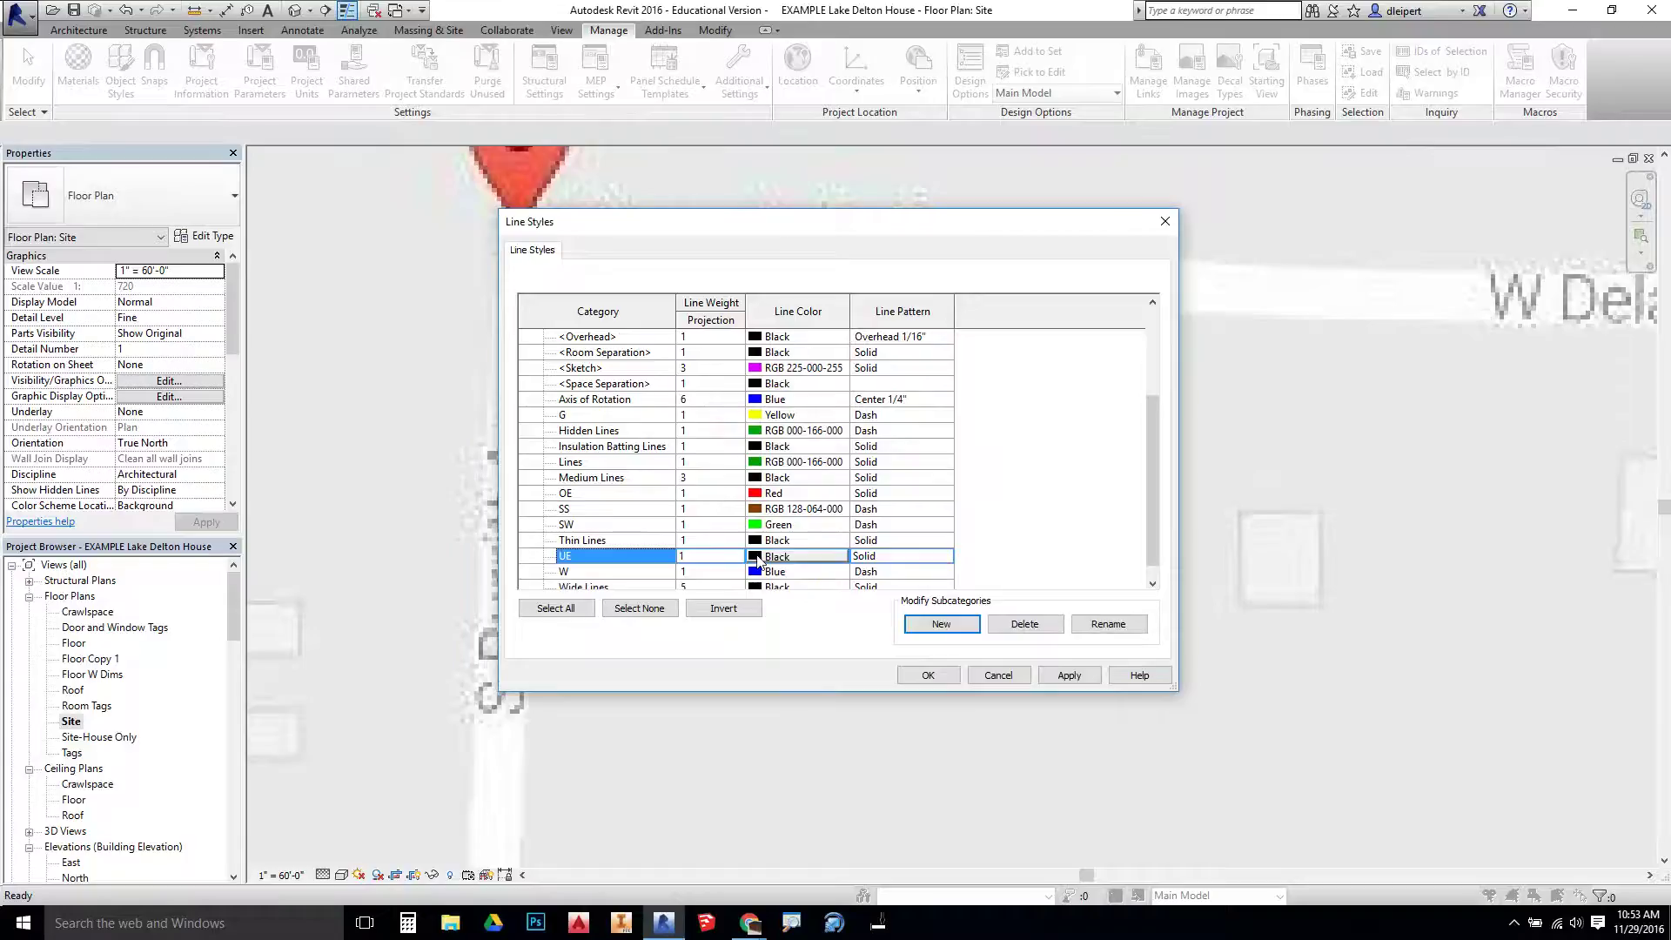
Set the UE line style's color to Red and its pattern to Dash, and accept the line style changes
click(758, 558)
click(679, 471)
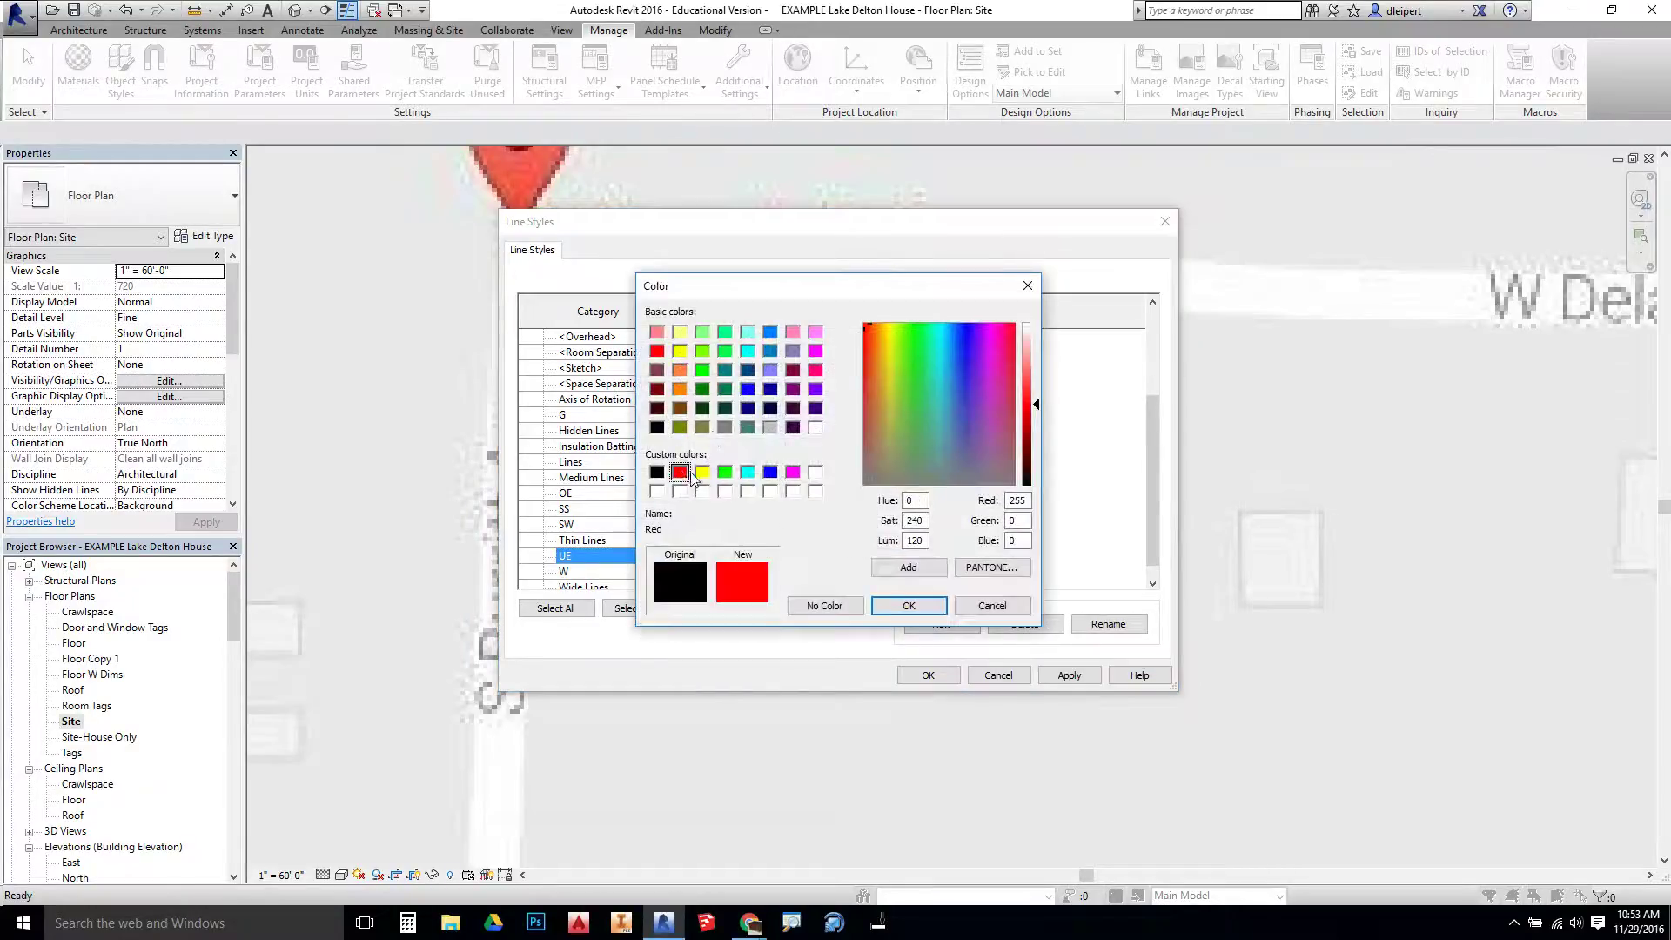
click(909, 607)
click(893, 557)
click(945, 557)
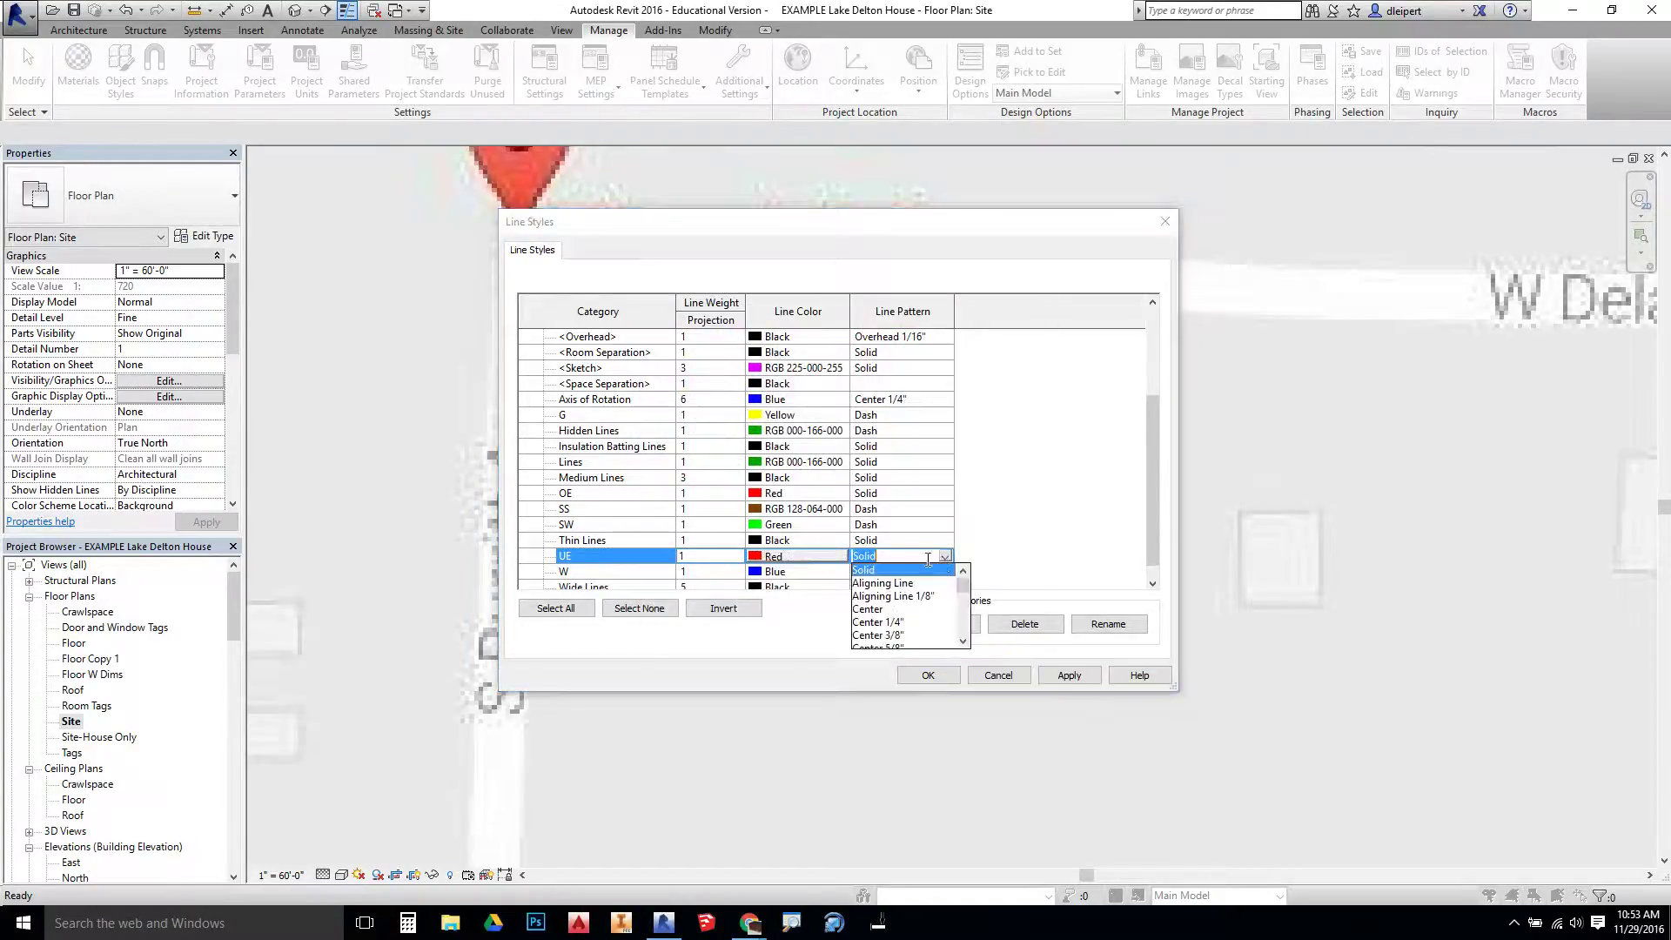
click(871, 623)
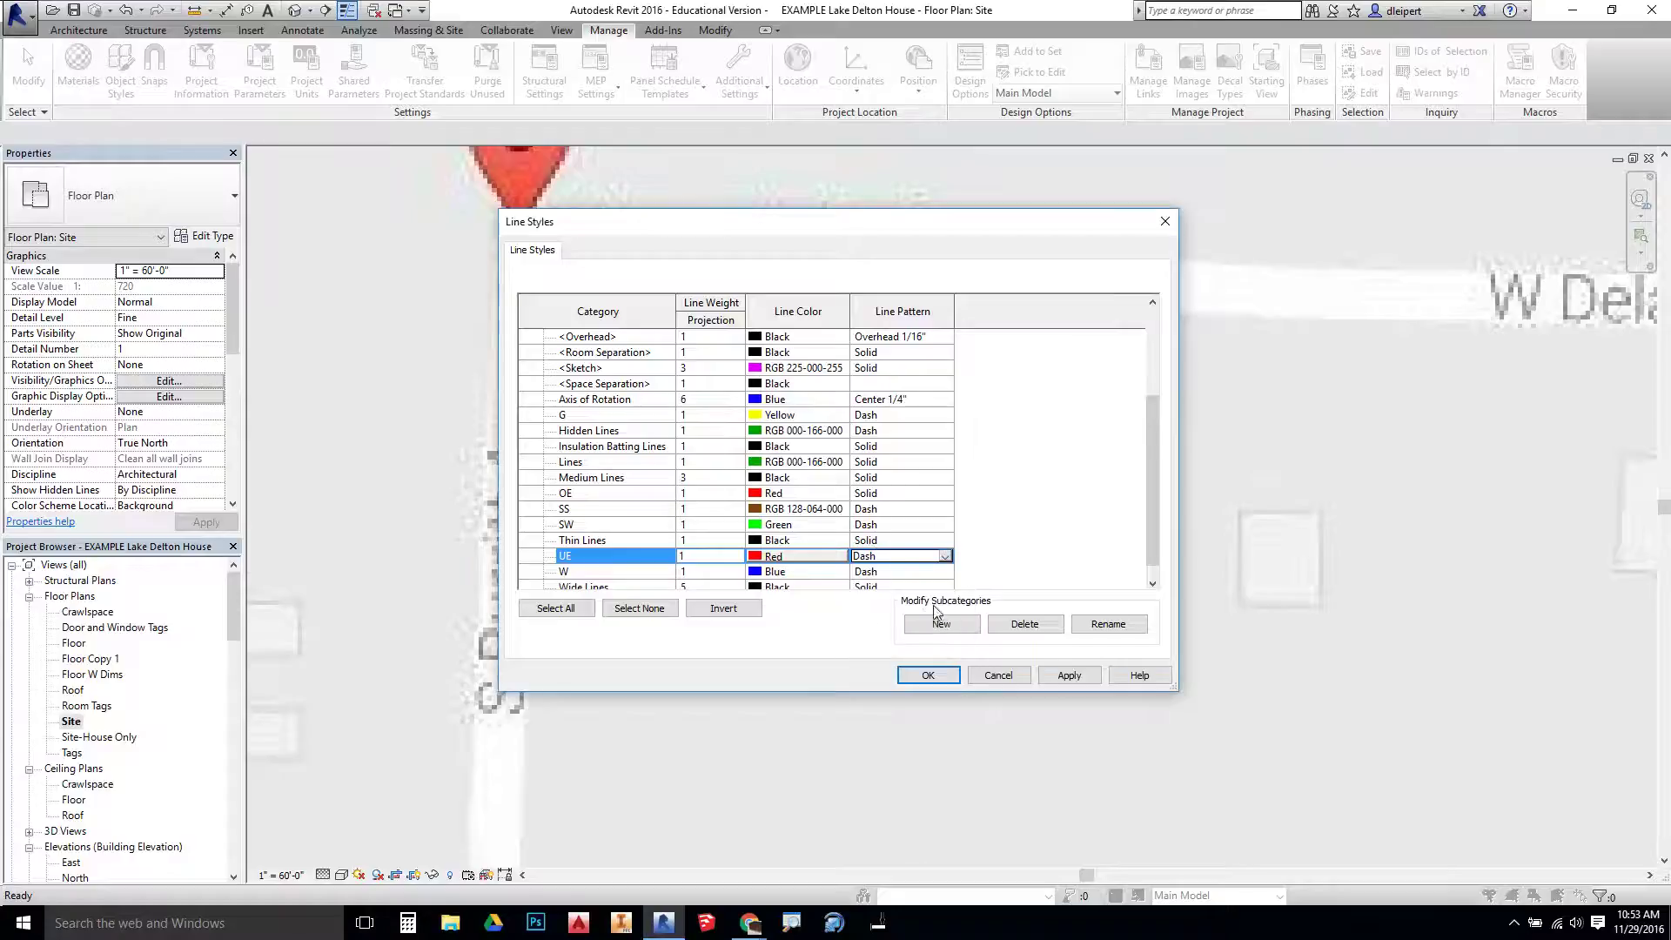
click(1068, 675)
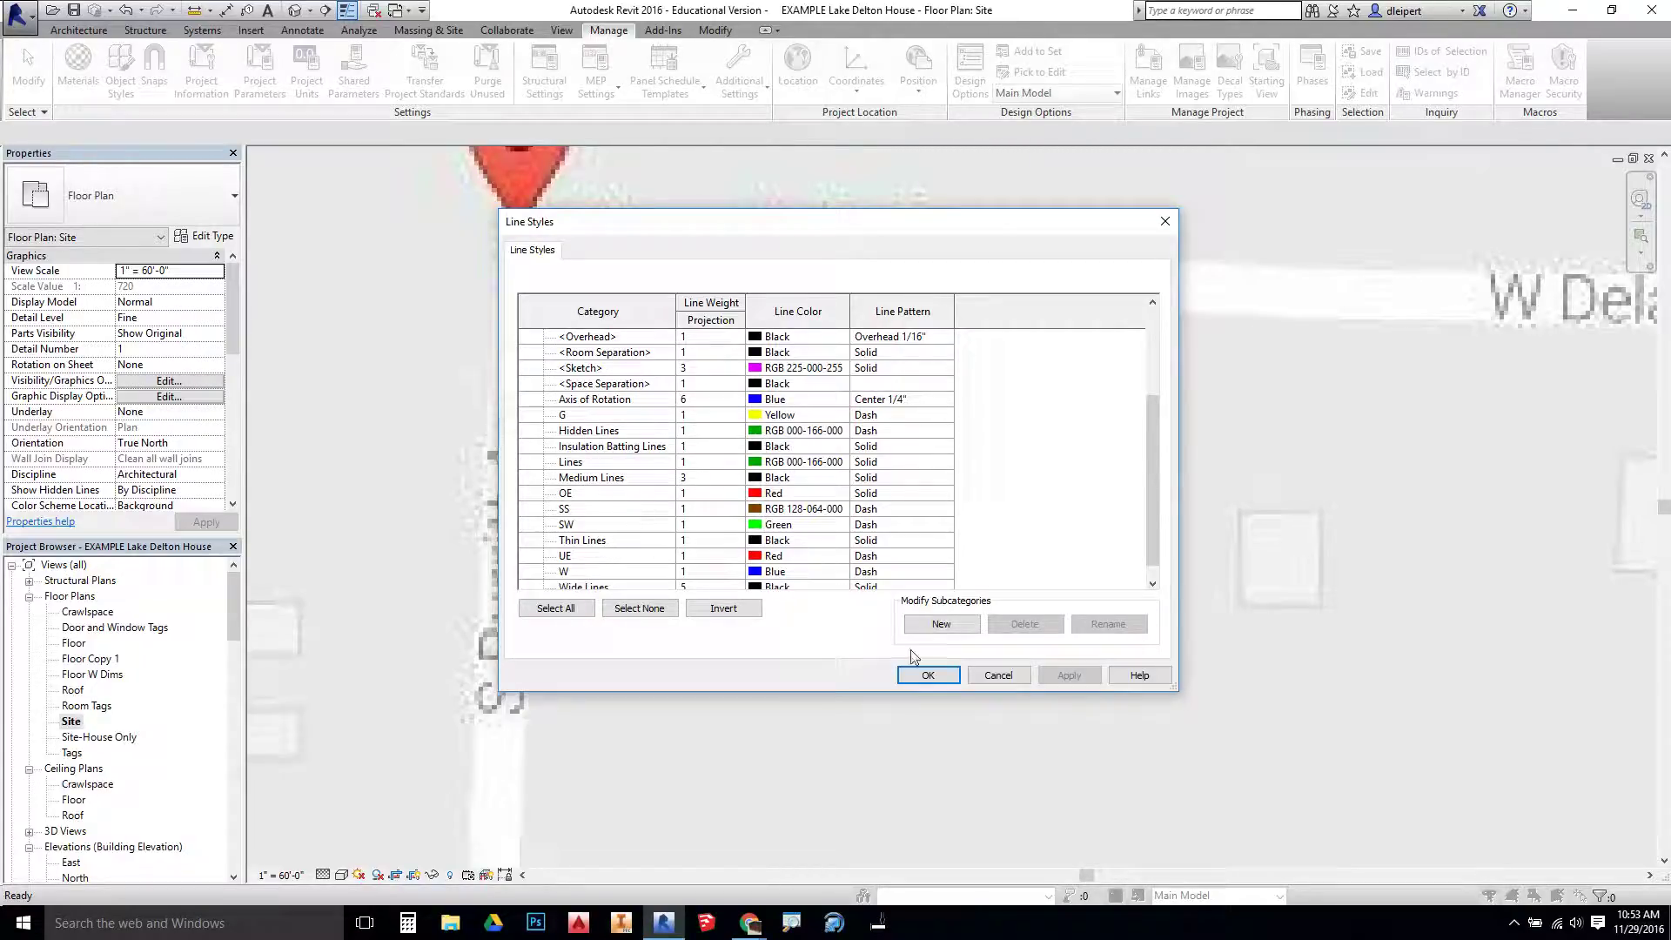
click(938, 676)
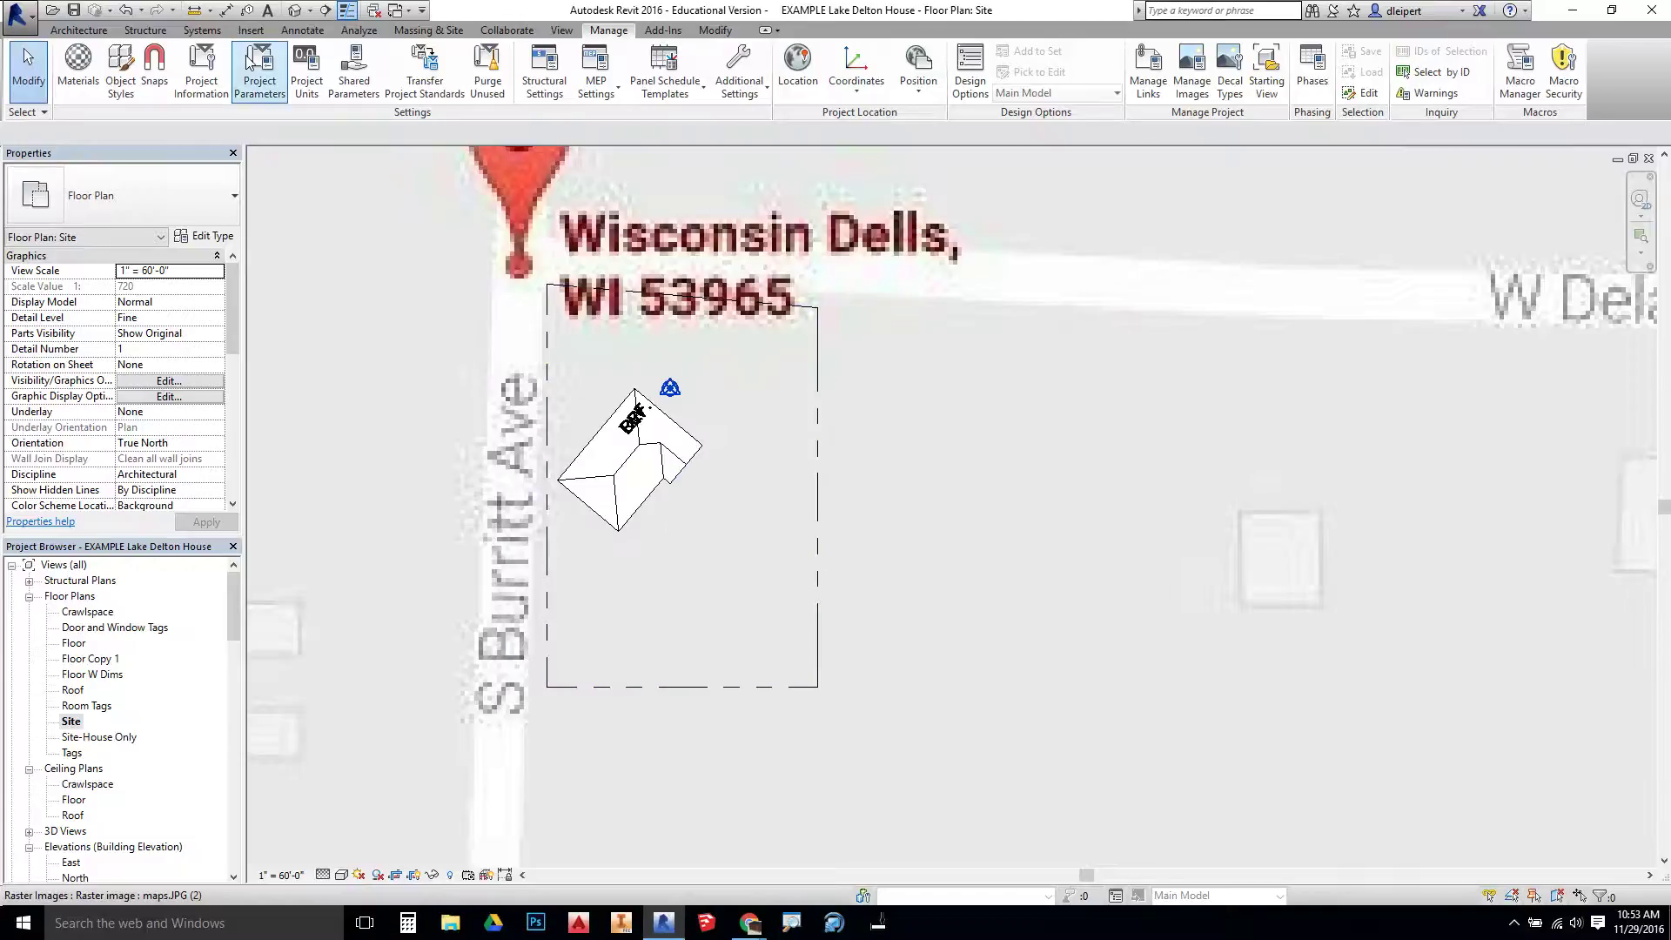
Draw a detail line in line style G along S Burritt Ave, about 572' long, down to the map image's south edge
click(75, 31)
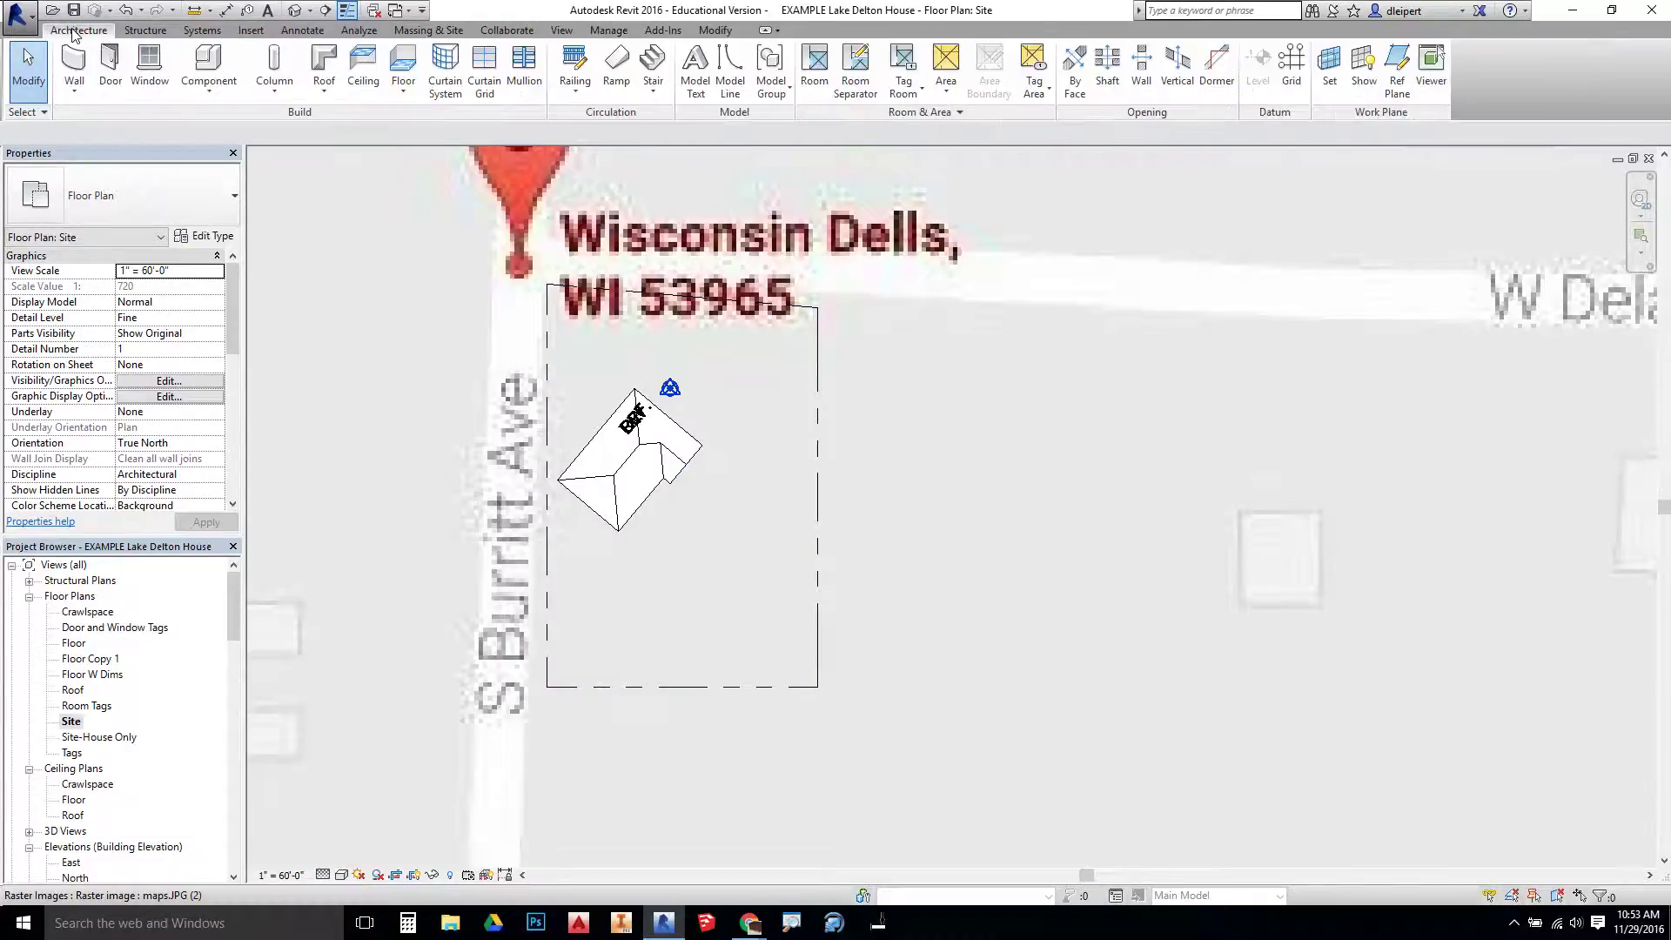
click(307, 32)
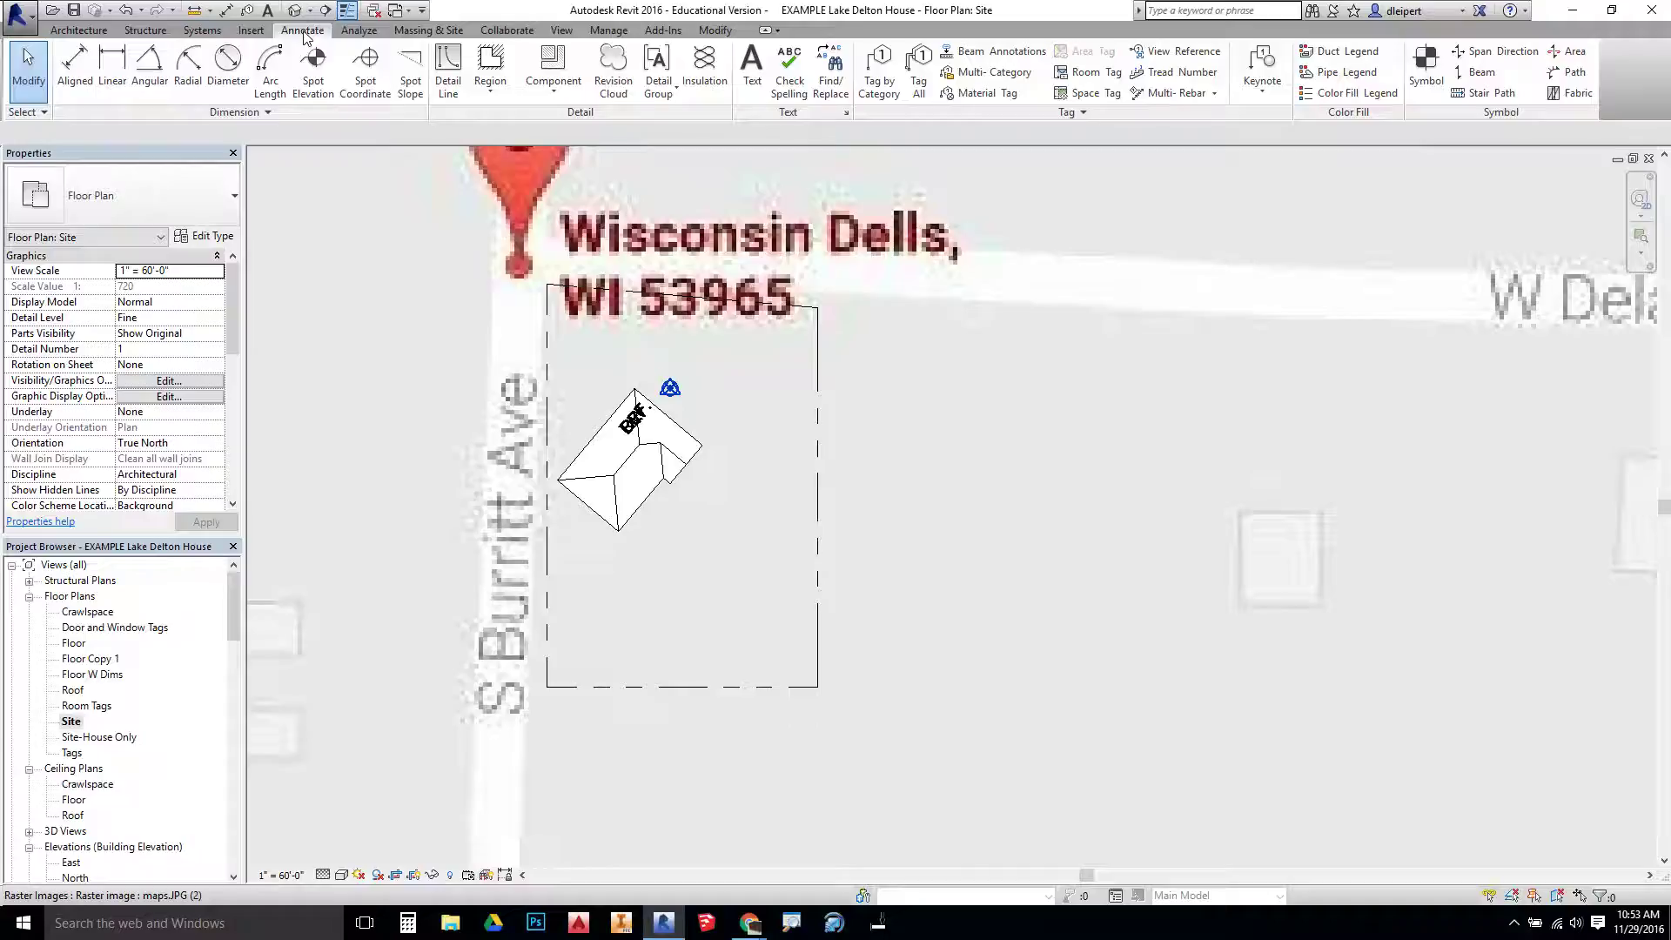
click(449, 87)
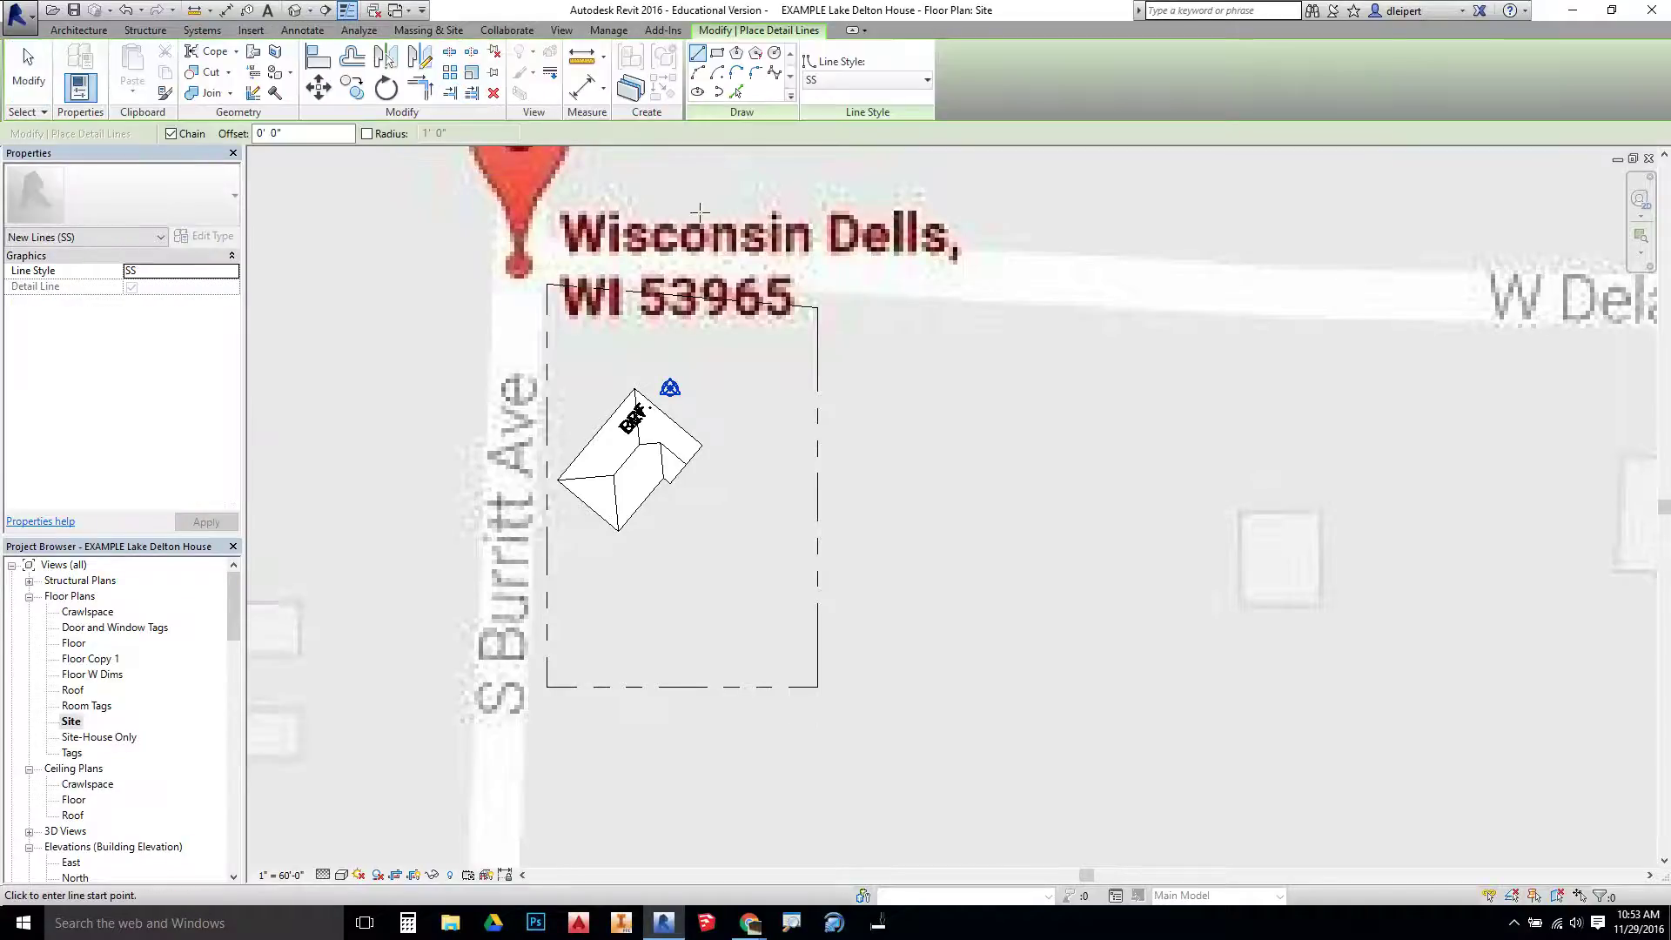
click(873, 85)
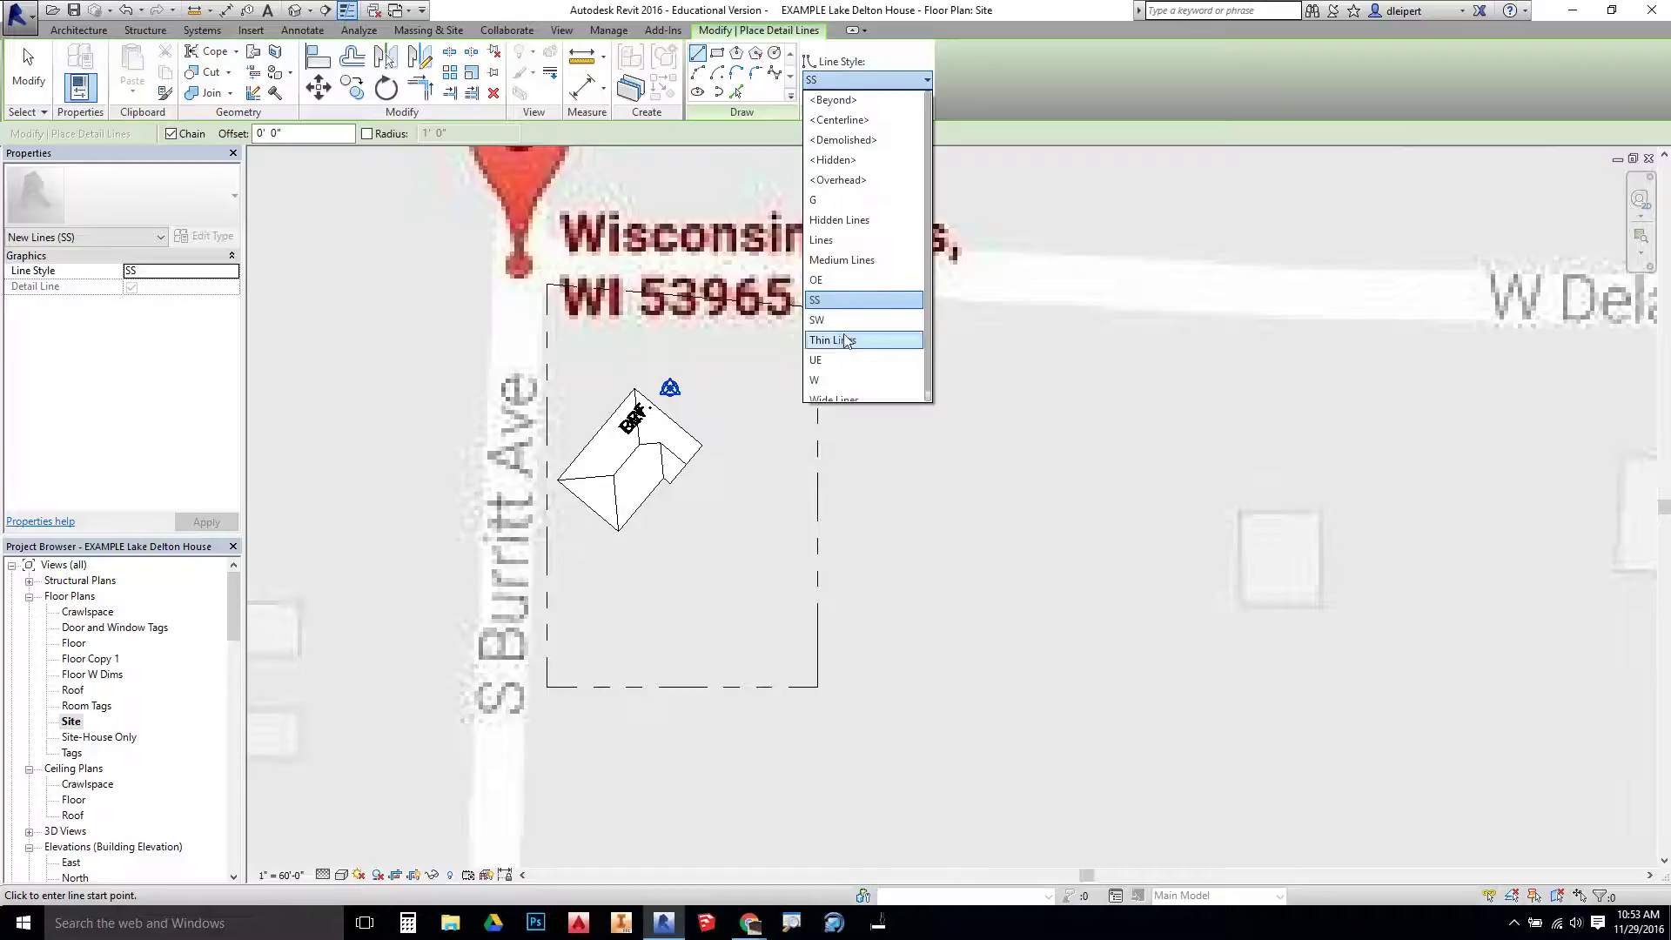
click(856, 84)
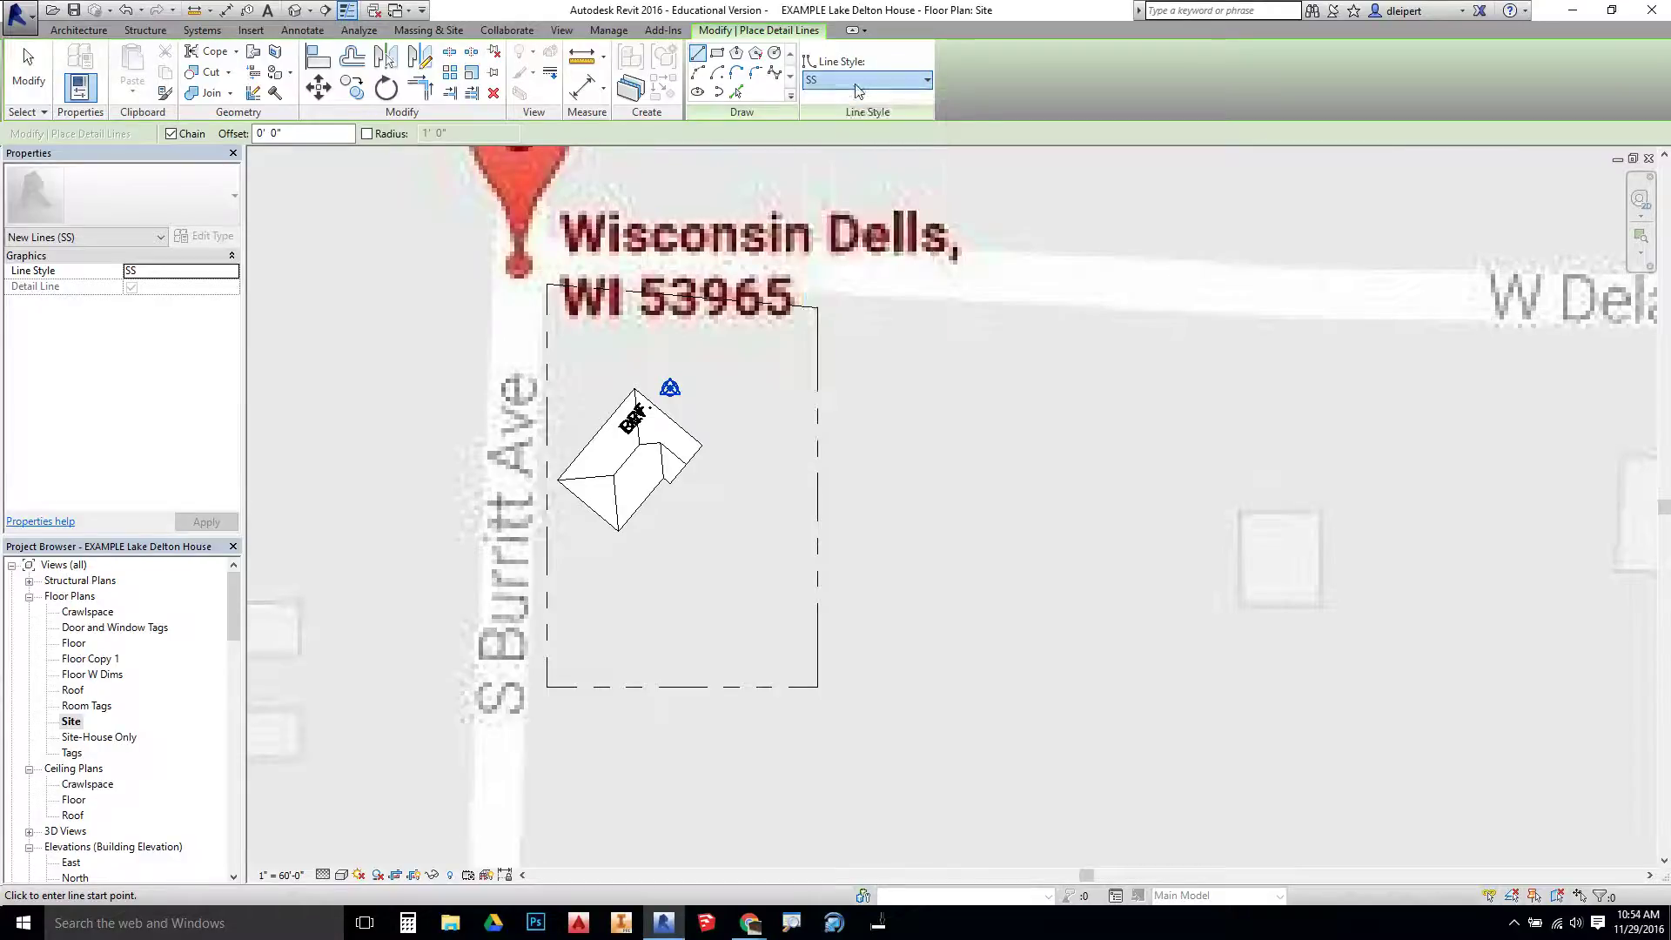
click(857, 84)
click(831, 202)
scroll(723, 283, down, 3)
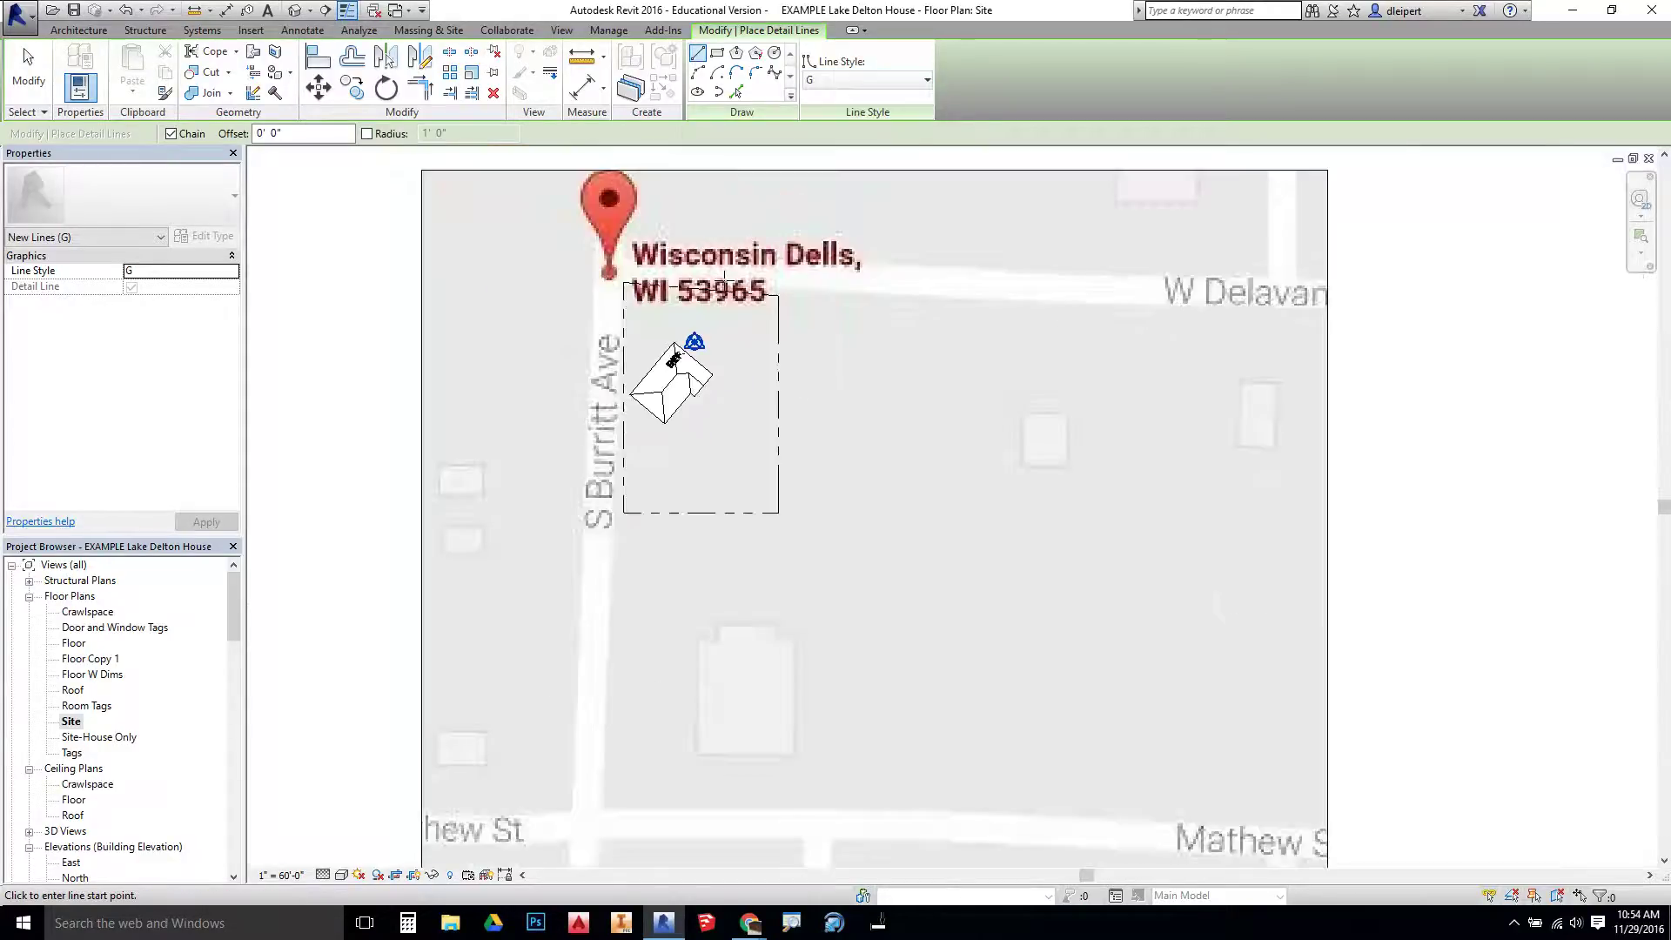
scroll(723, 277, down, 2)
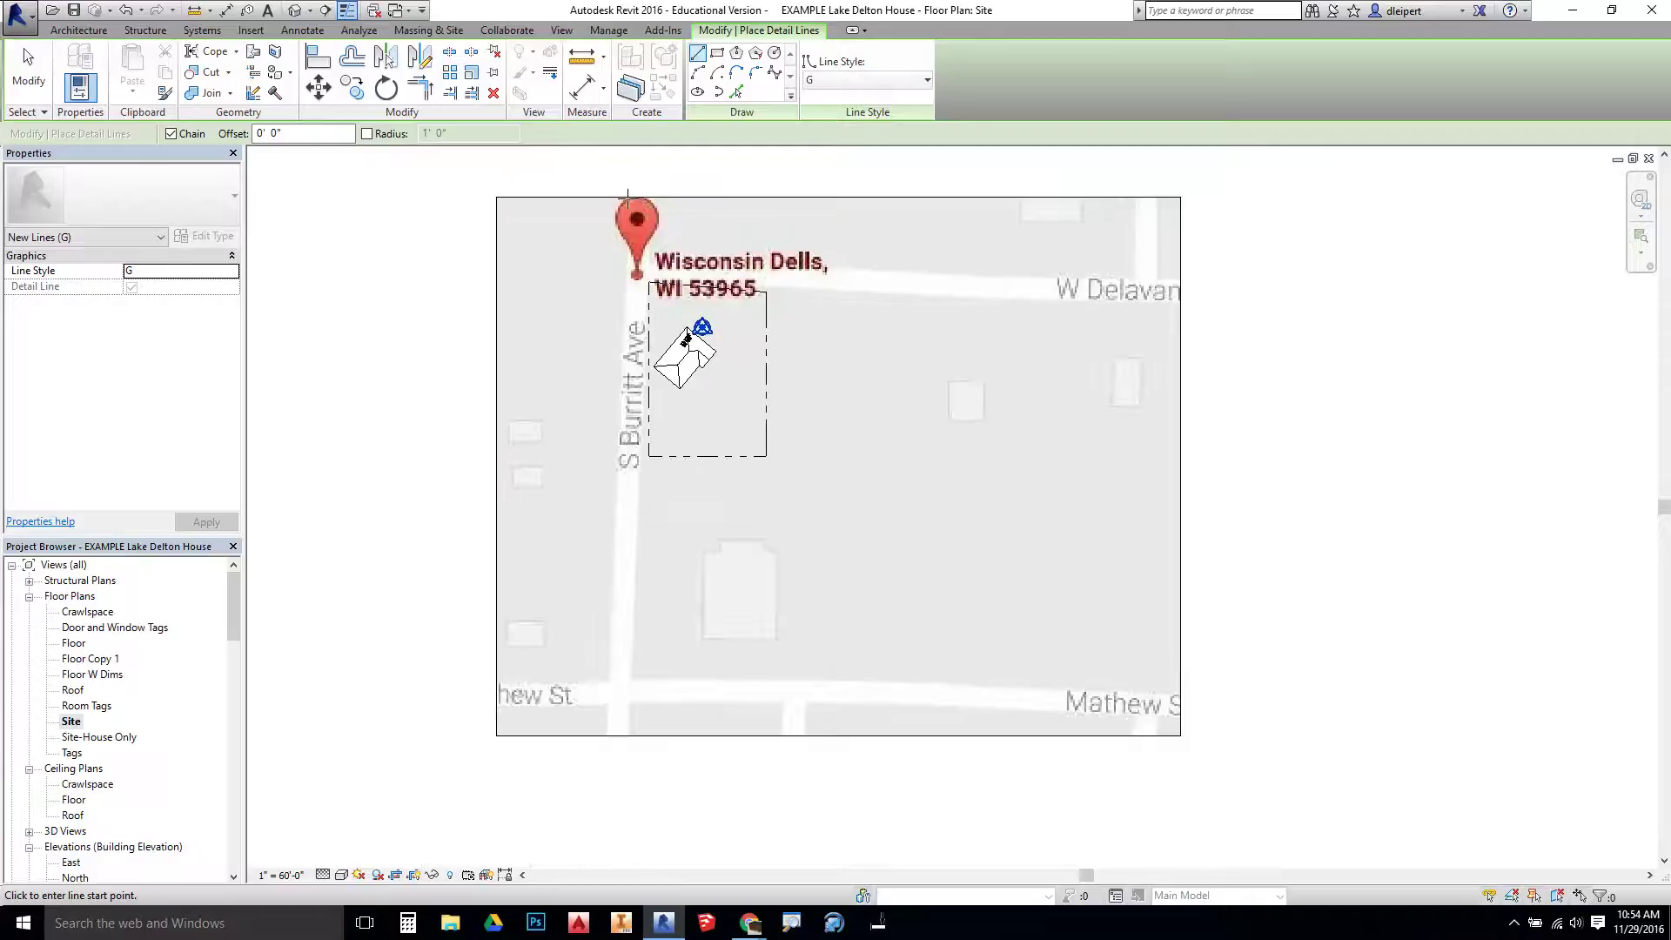
click(692, 198)
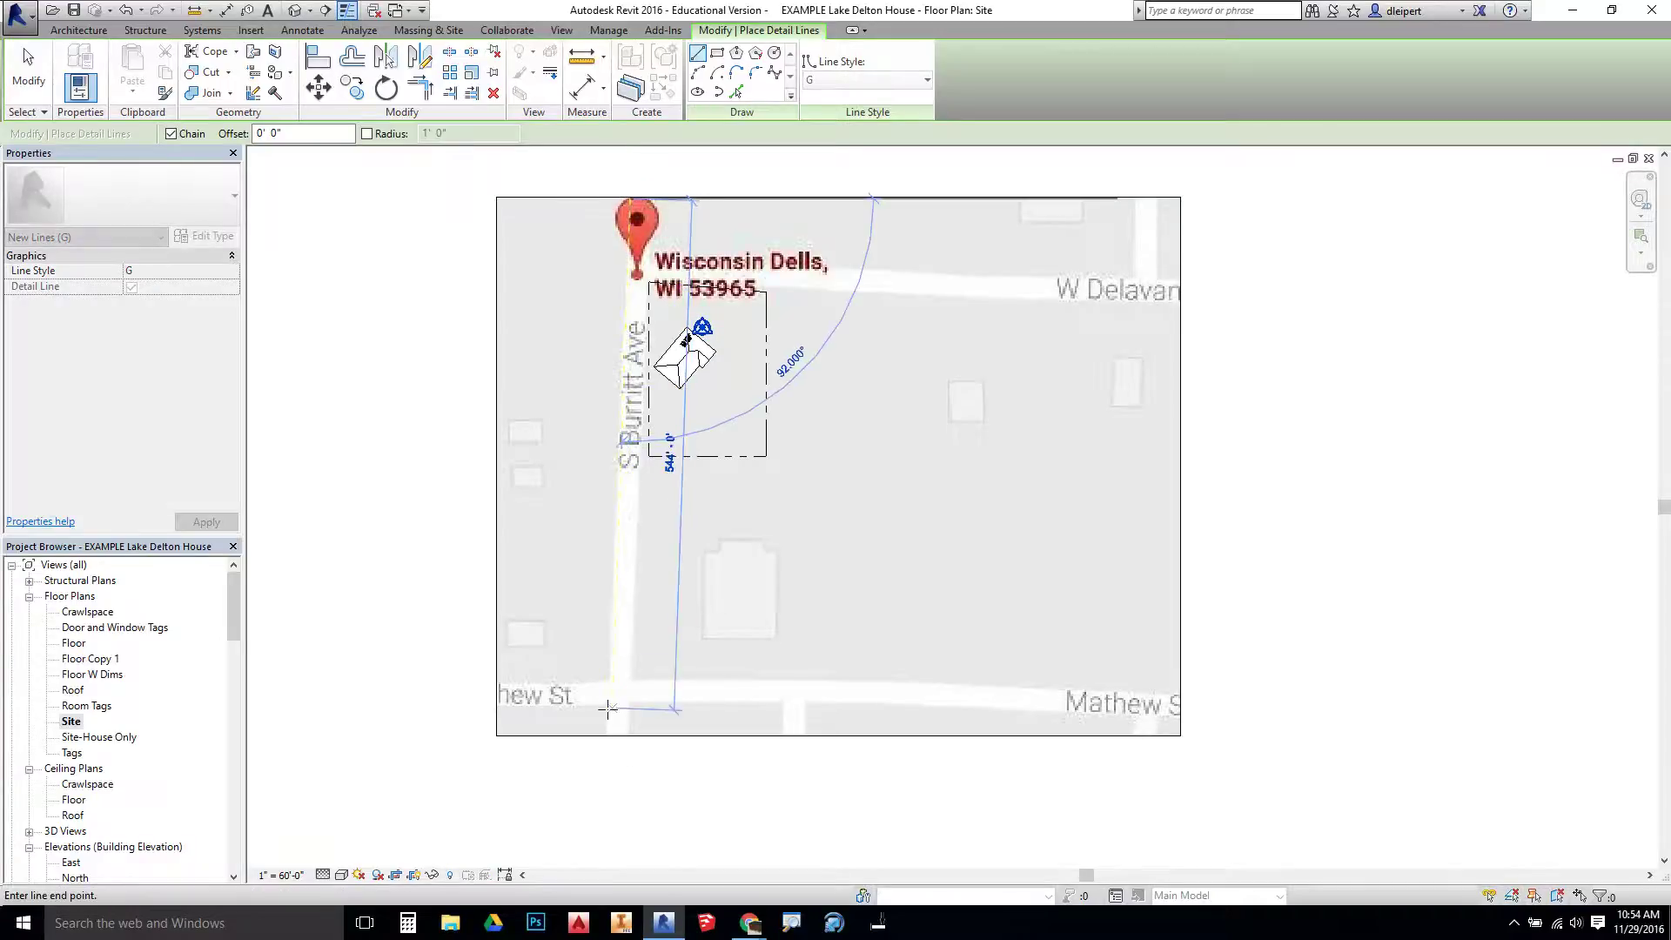
scroll(609, 714, up, 2)
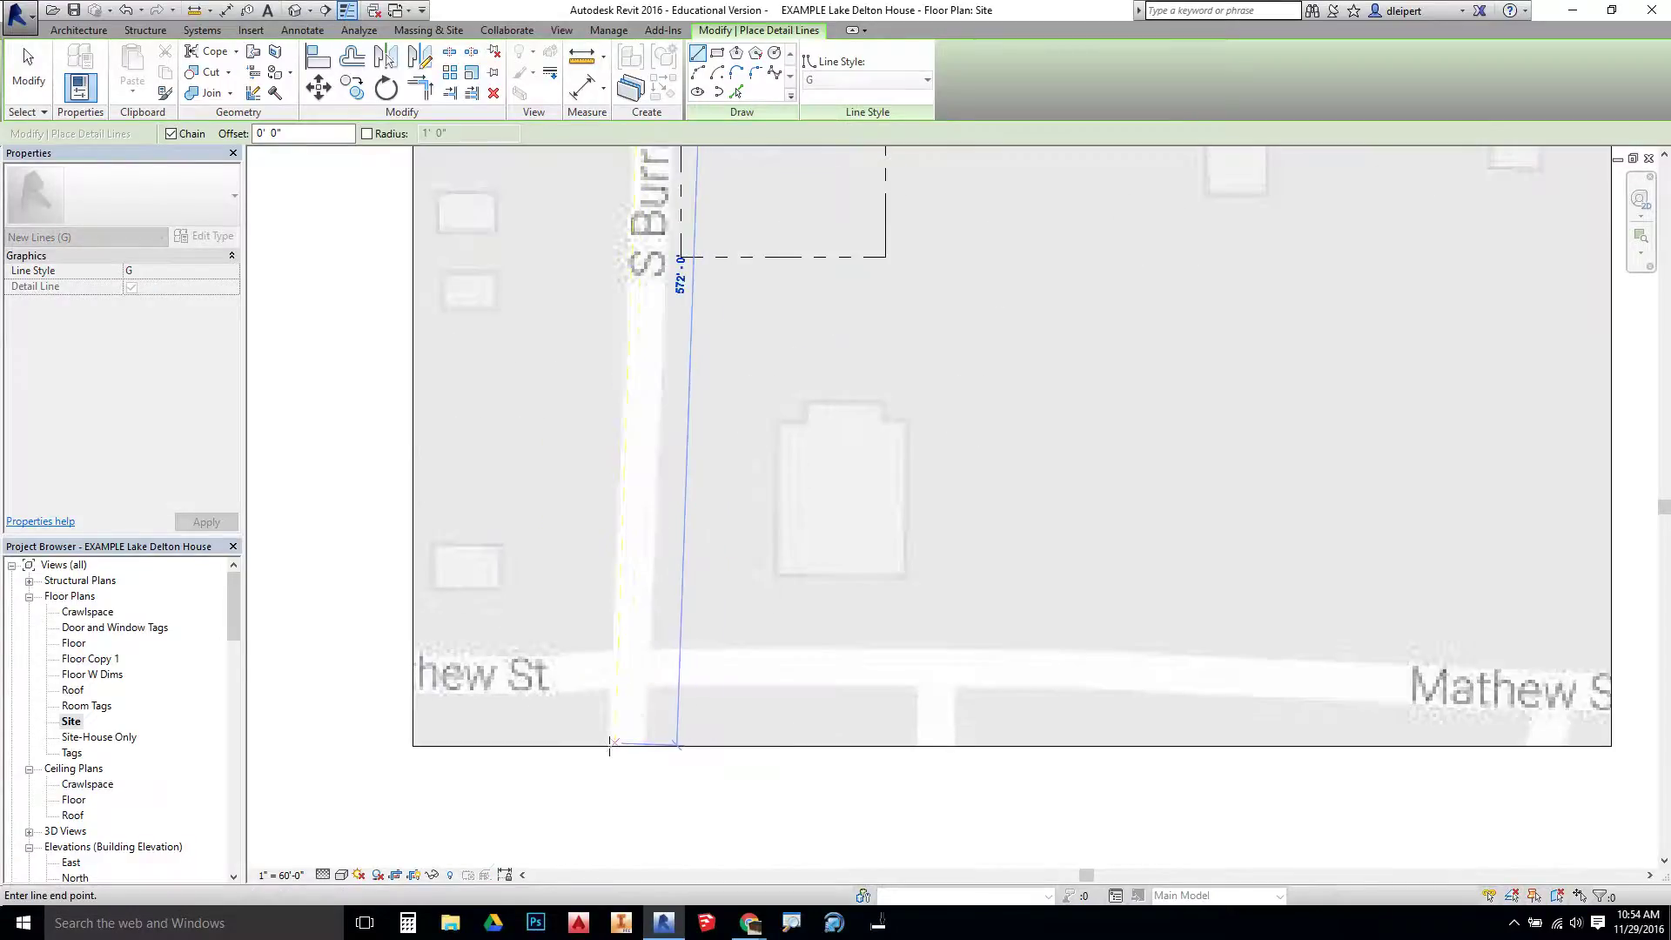
key(Escape)
key(Escape)
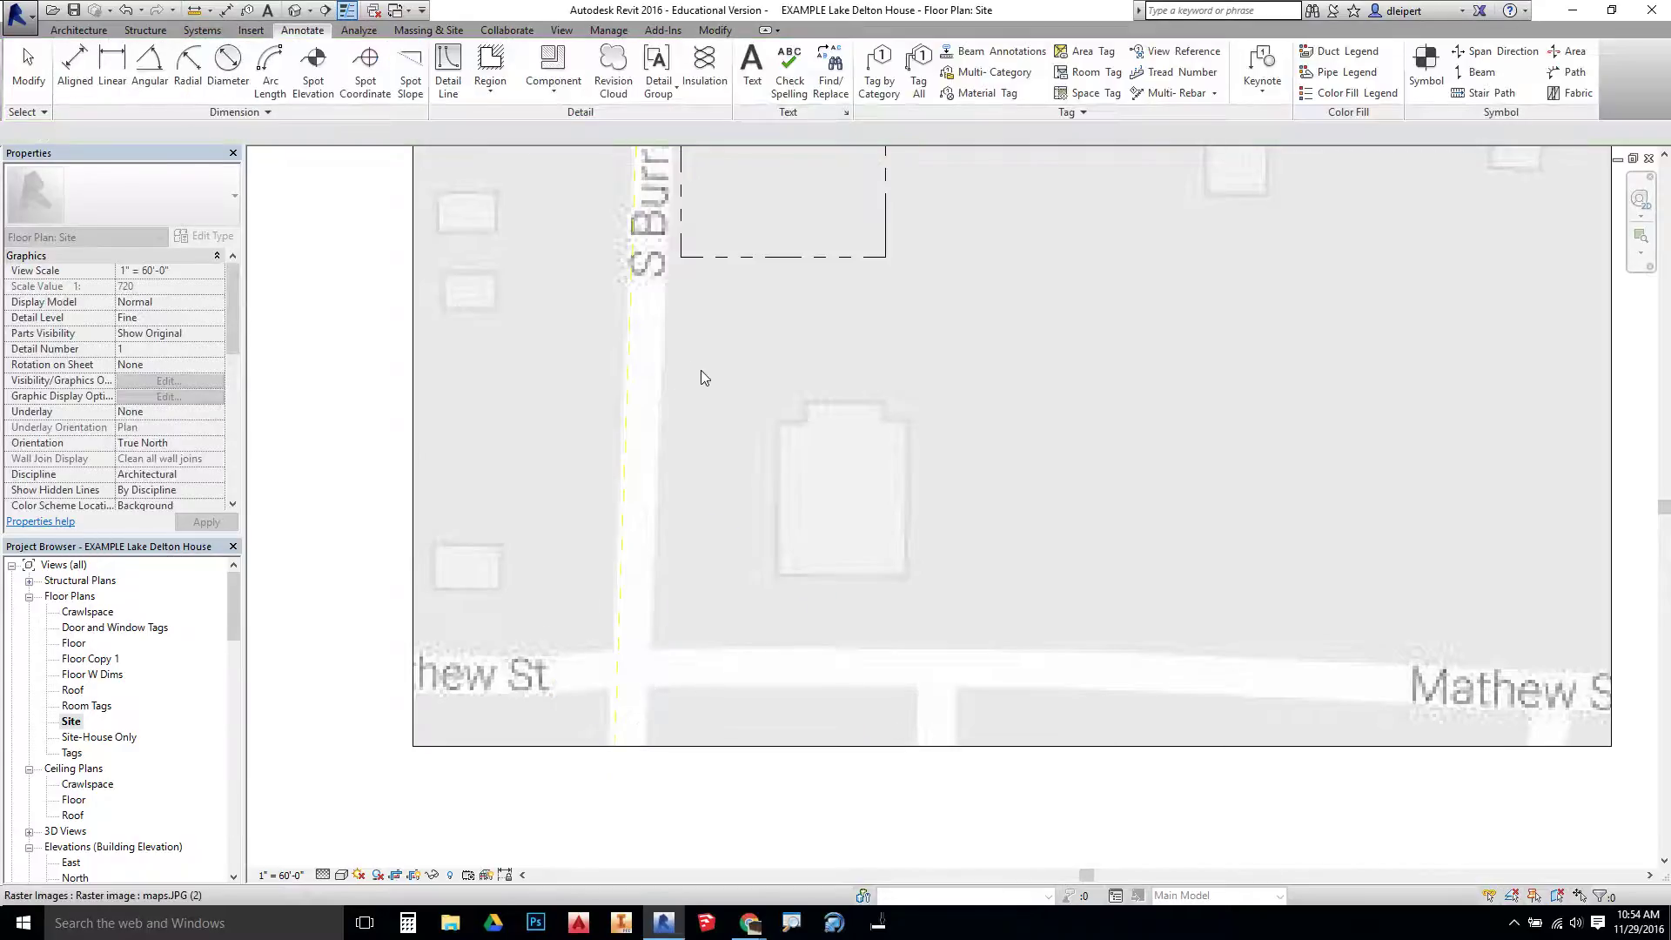
Draw another G detail line about 582' long from the S Burritt Ave gas line along W Delavan to the map's east edge
scroll(701, 369, down, 3)
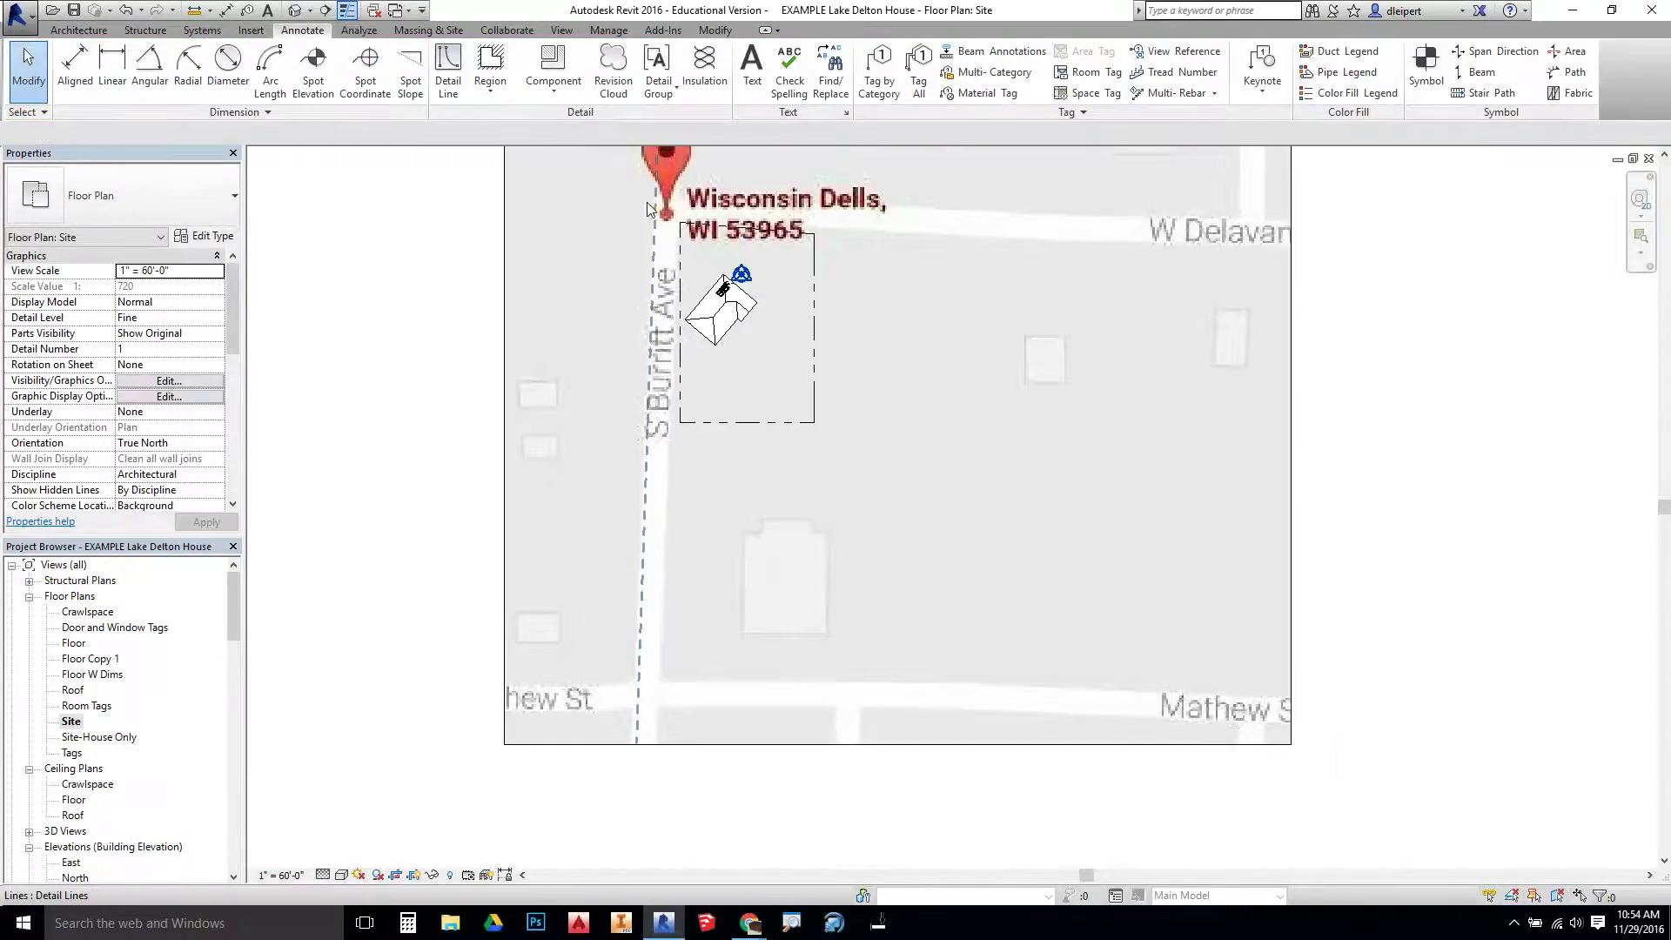
click(658, 200)
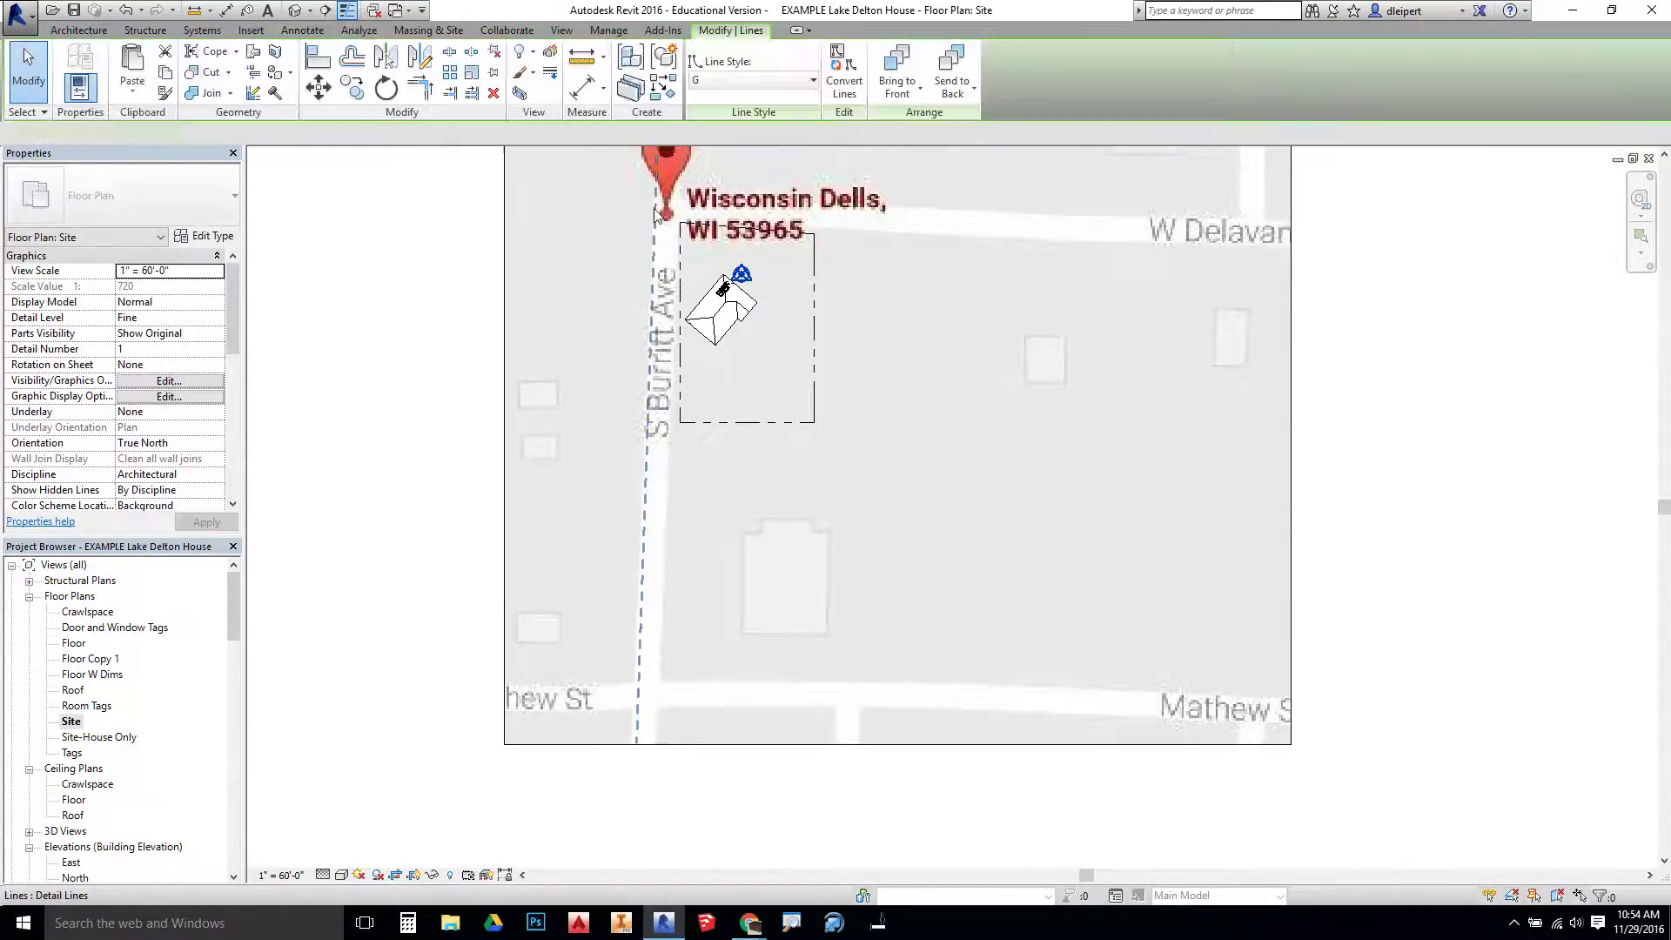
right_click(657, 207)
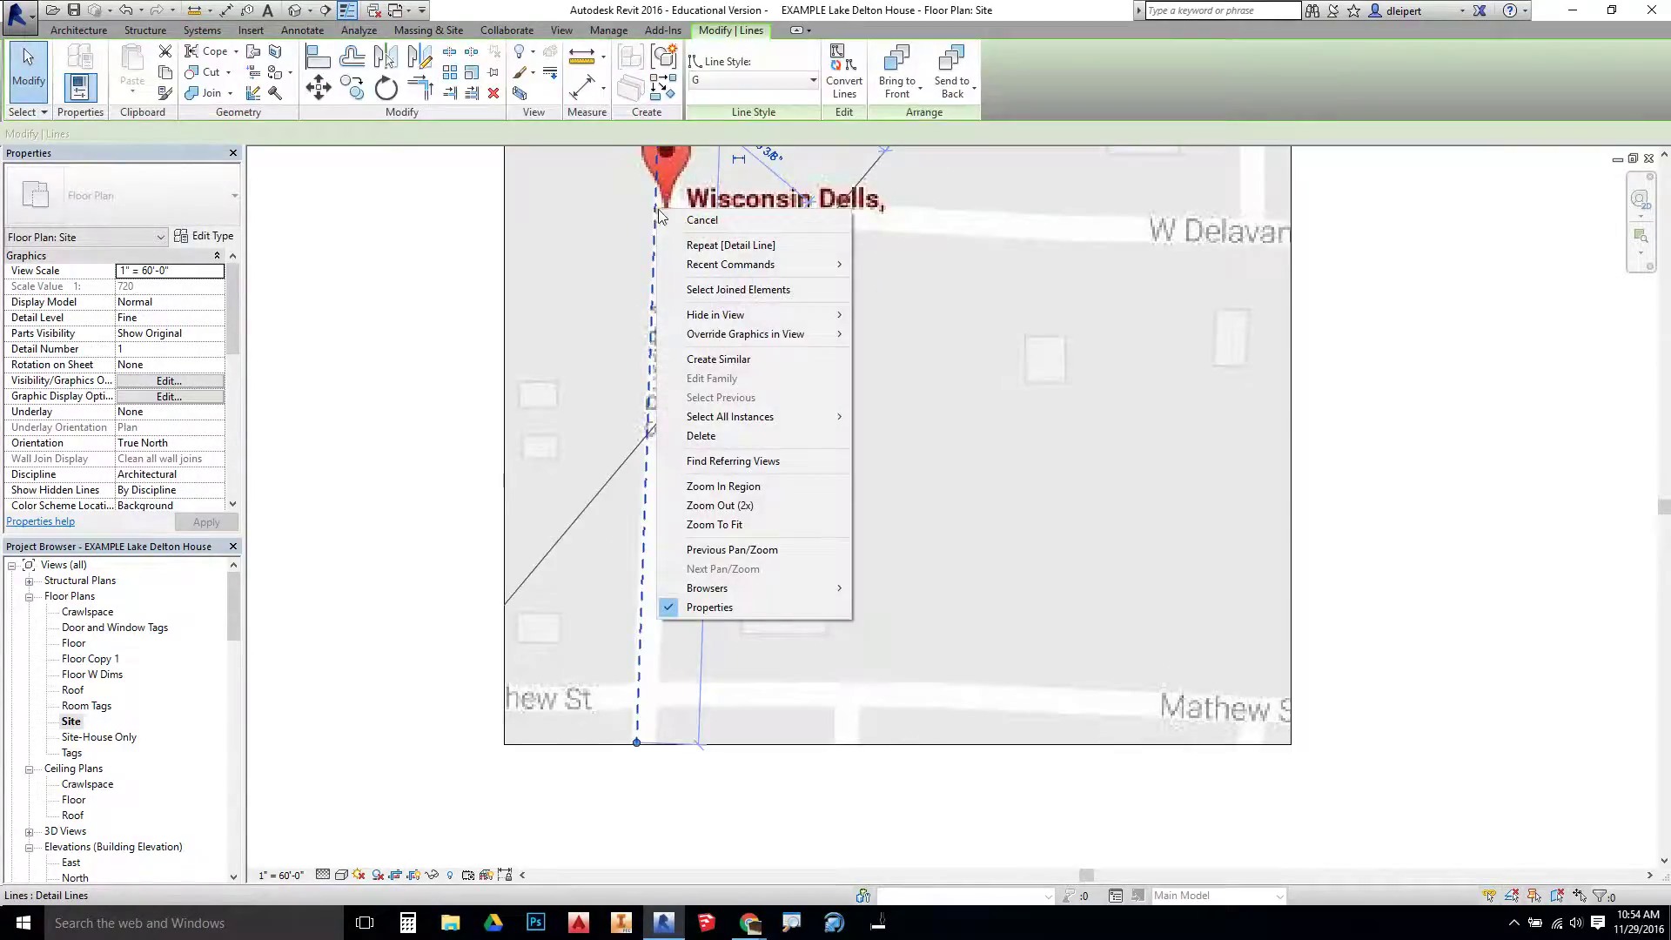
click(709, 244)
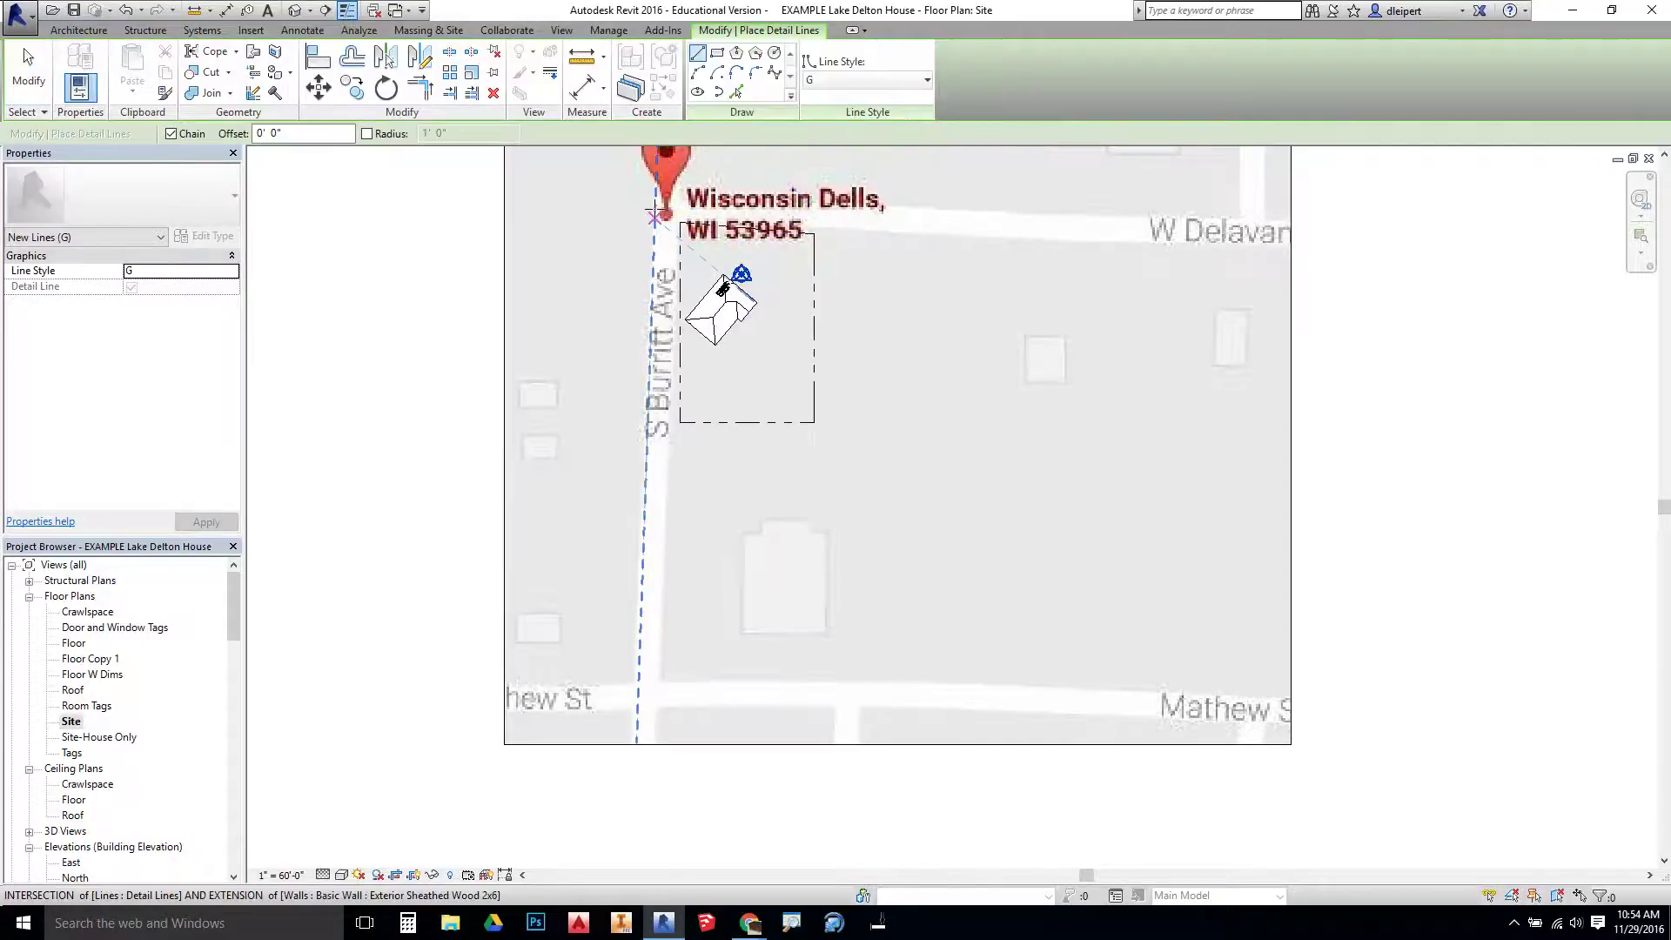
scroll(655, 206, up, 5)
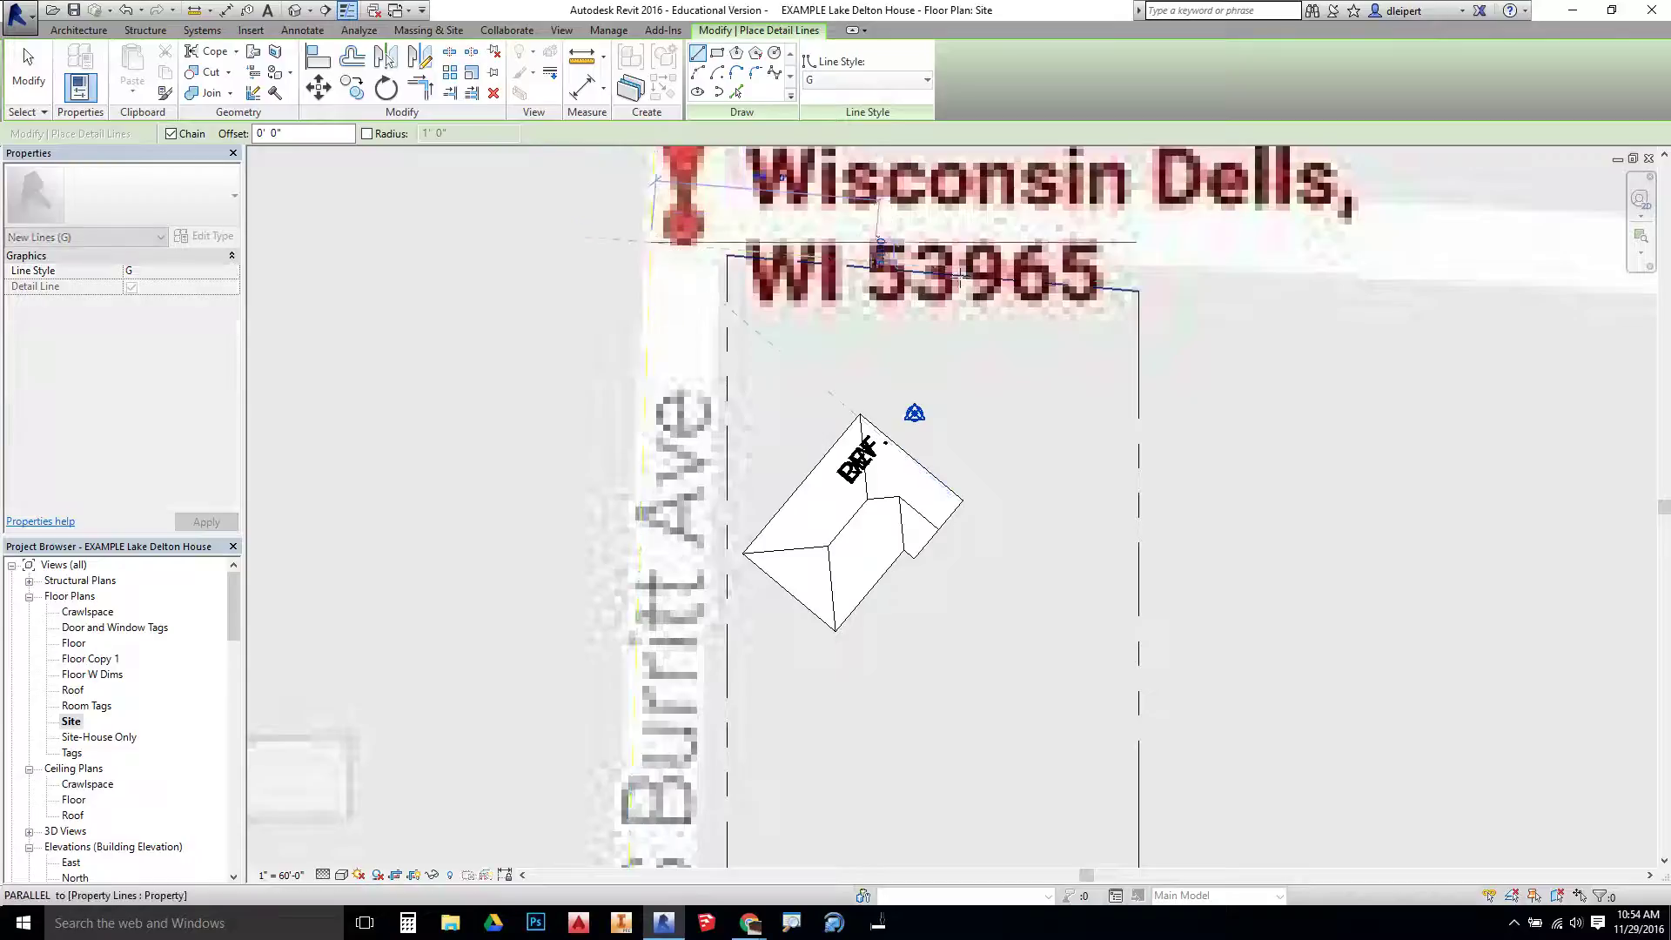
scroll(1053, 230, down, 5)
middle_drag(1203, 303, 969, 309)
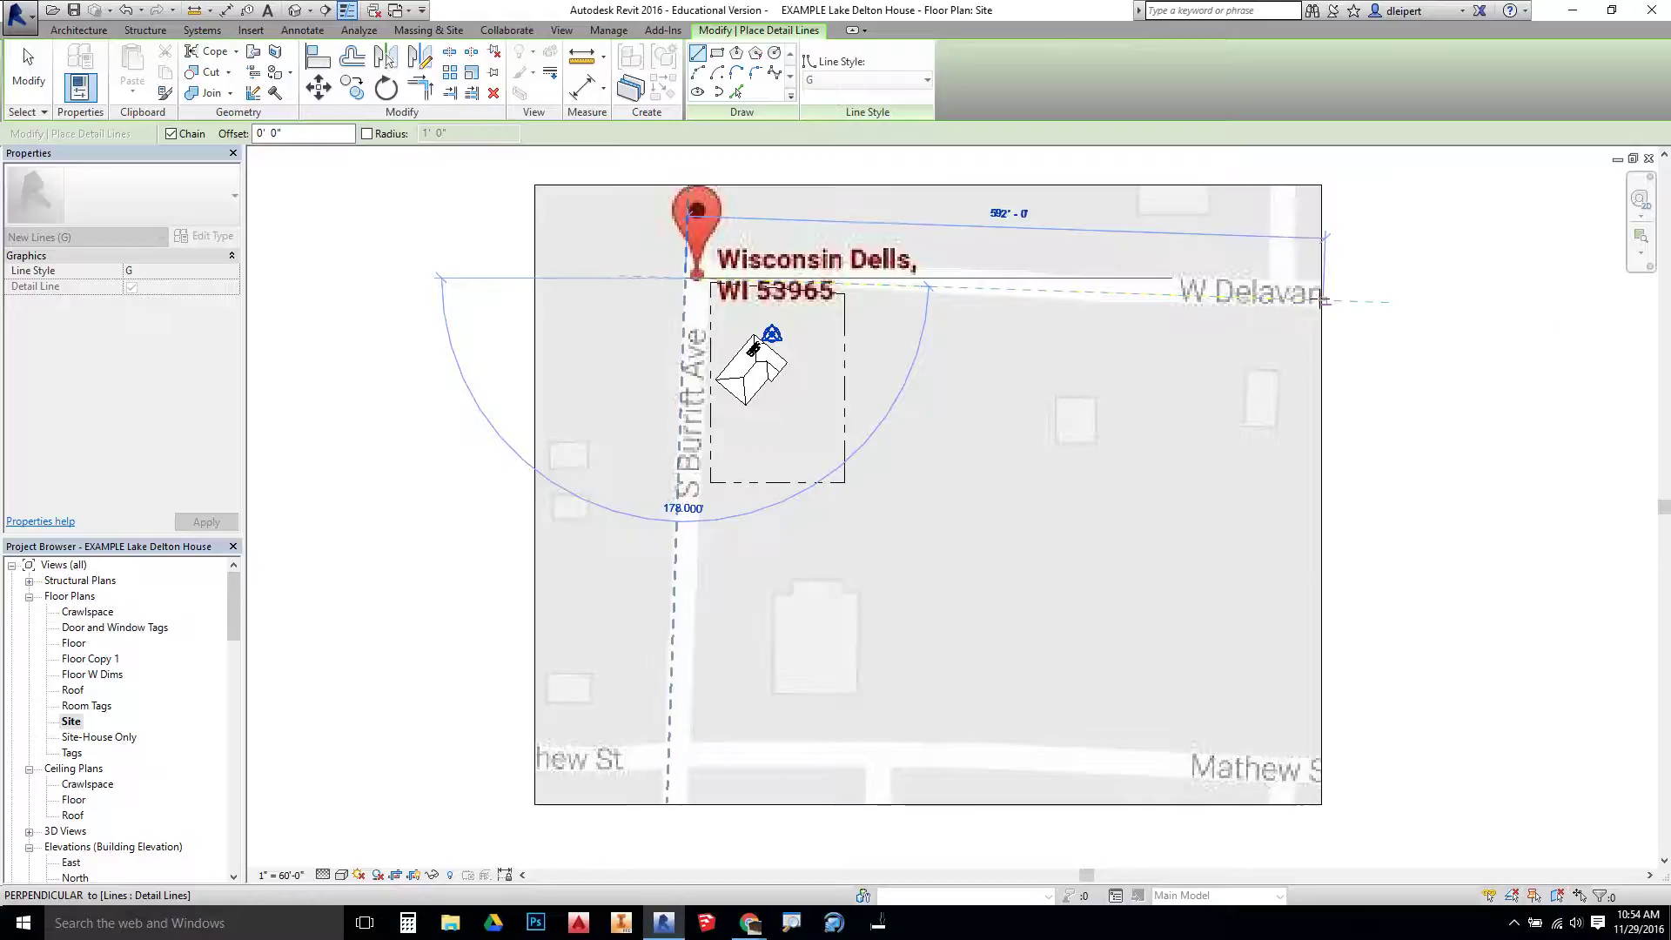
key(Escape)
key(Escape)
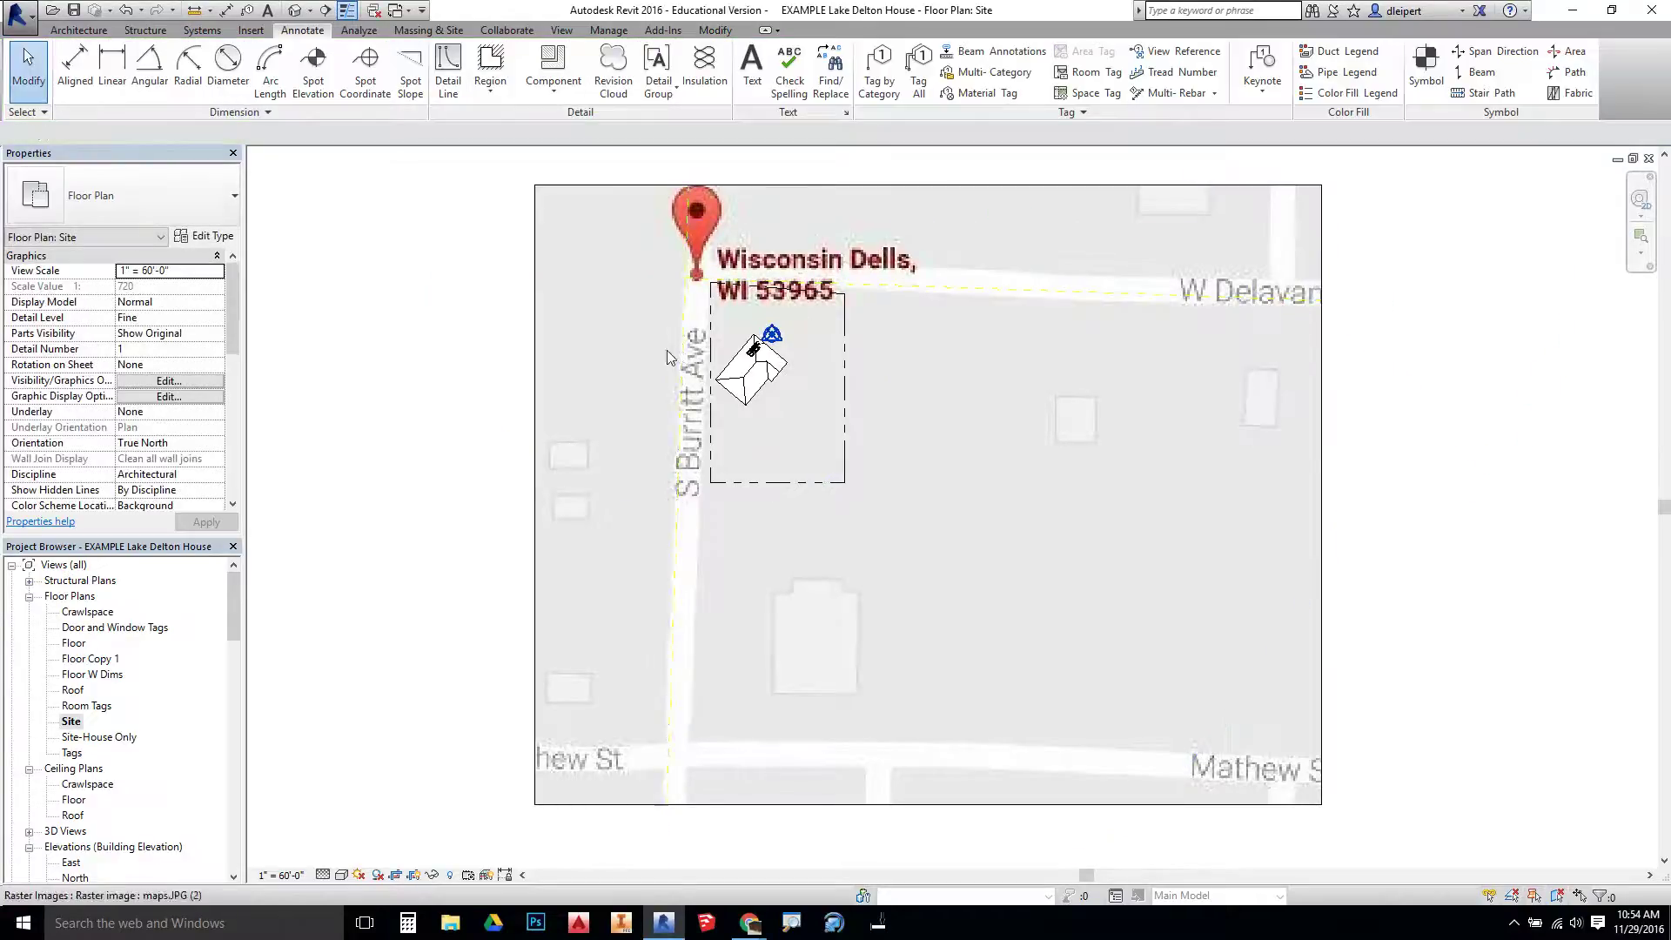
Draw a detail line in line style OE along the east side of S Burritt Ave, from the map's north edge to its south edge
click(444, 91)
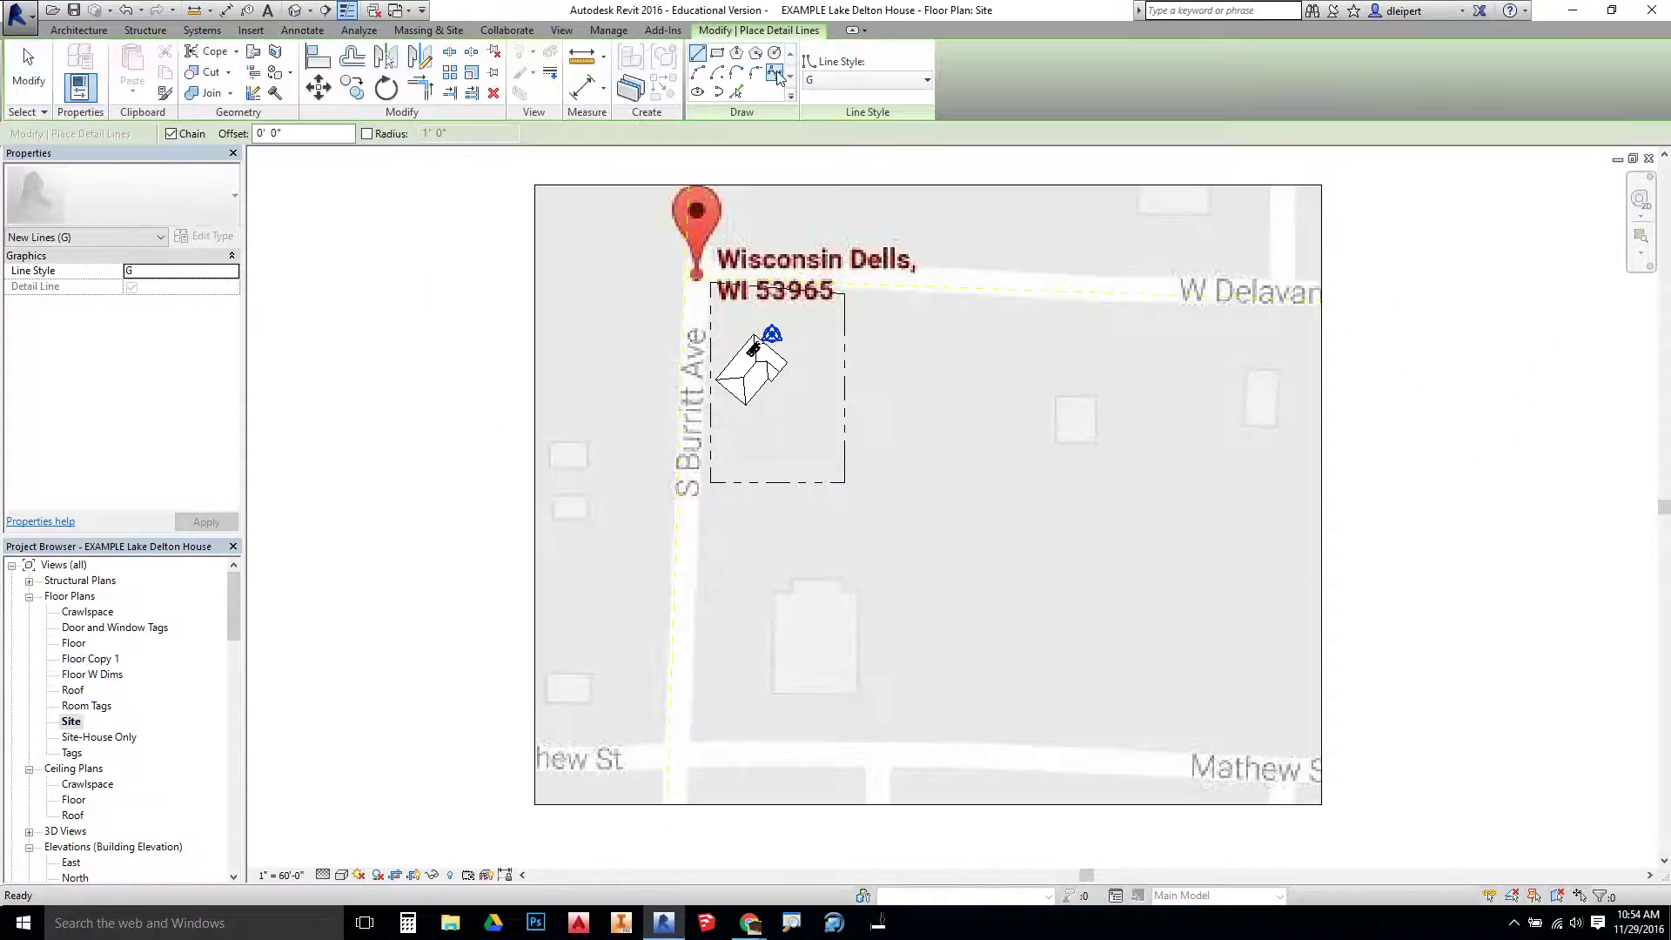
click(849, 79)
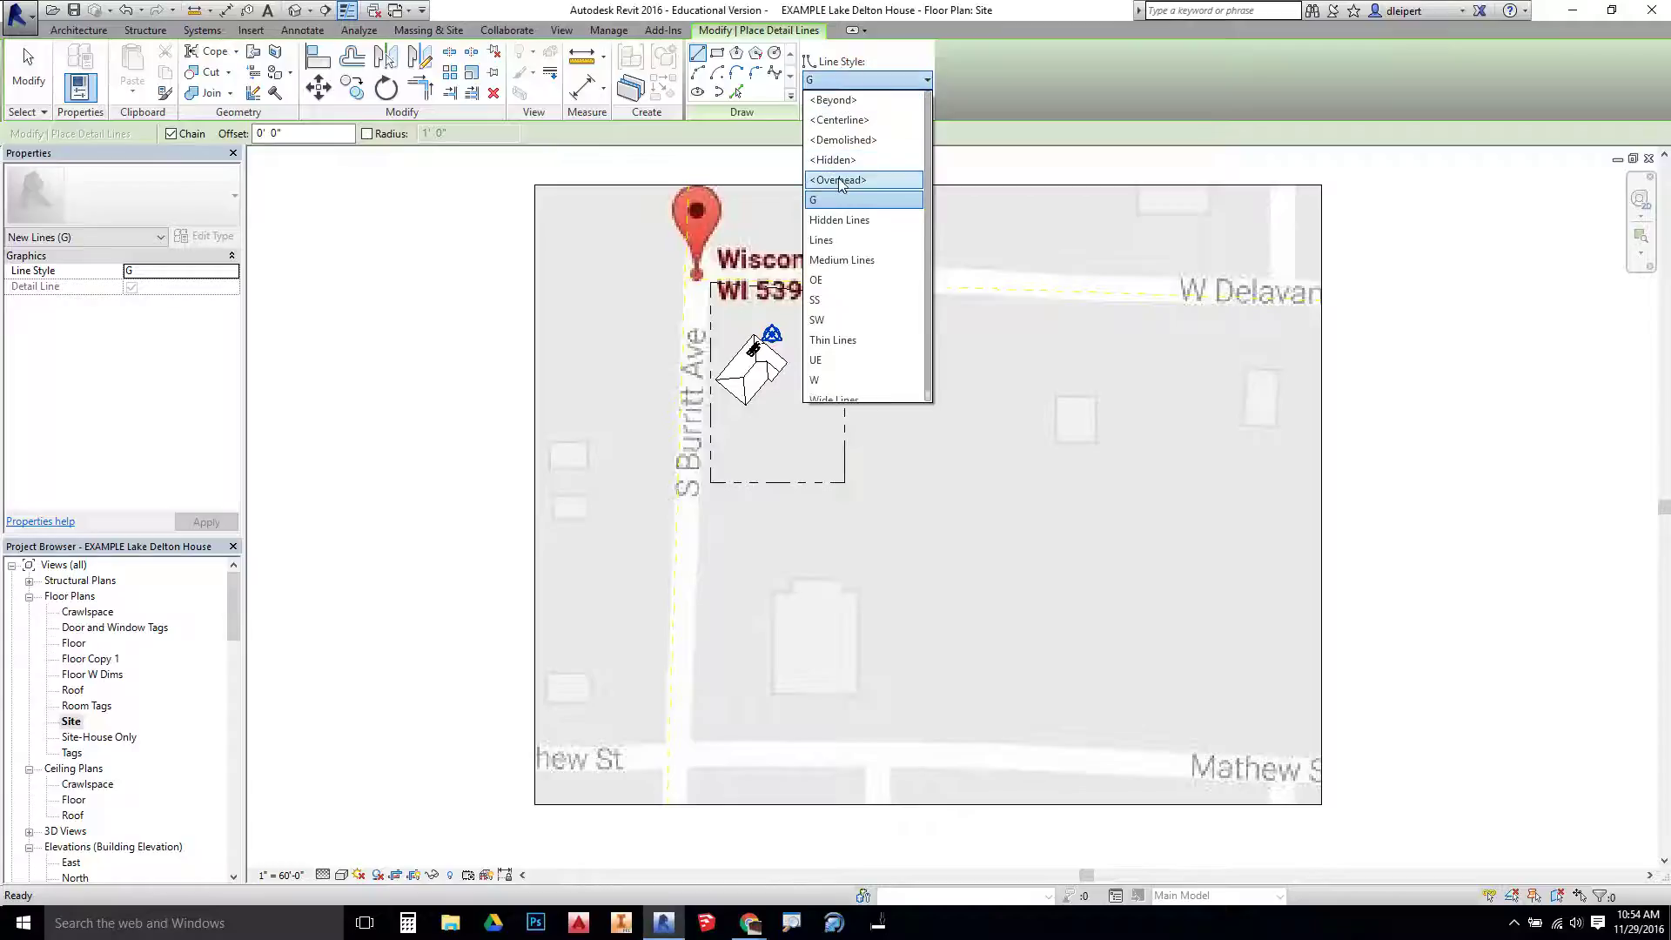
click(833, 280)
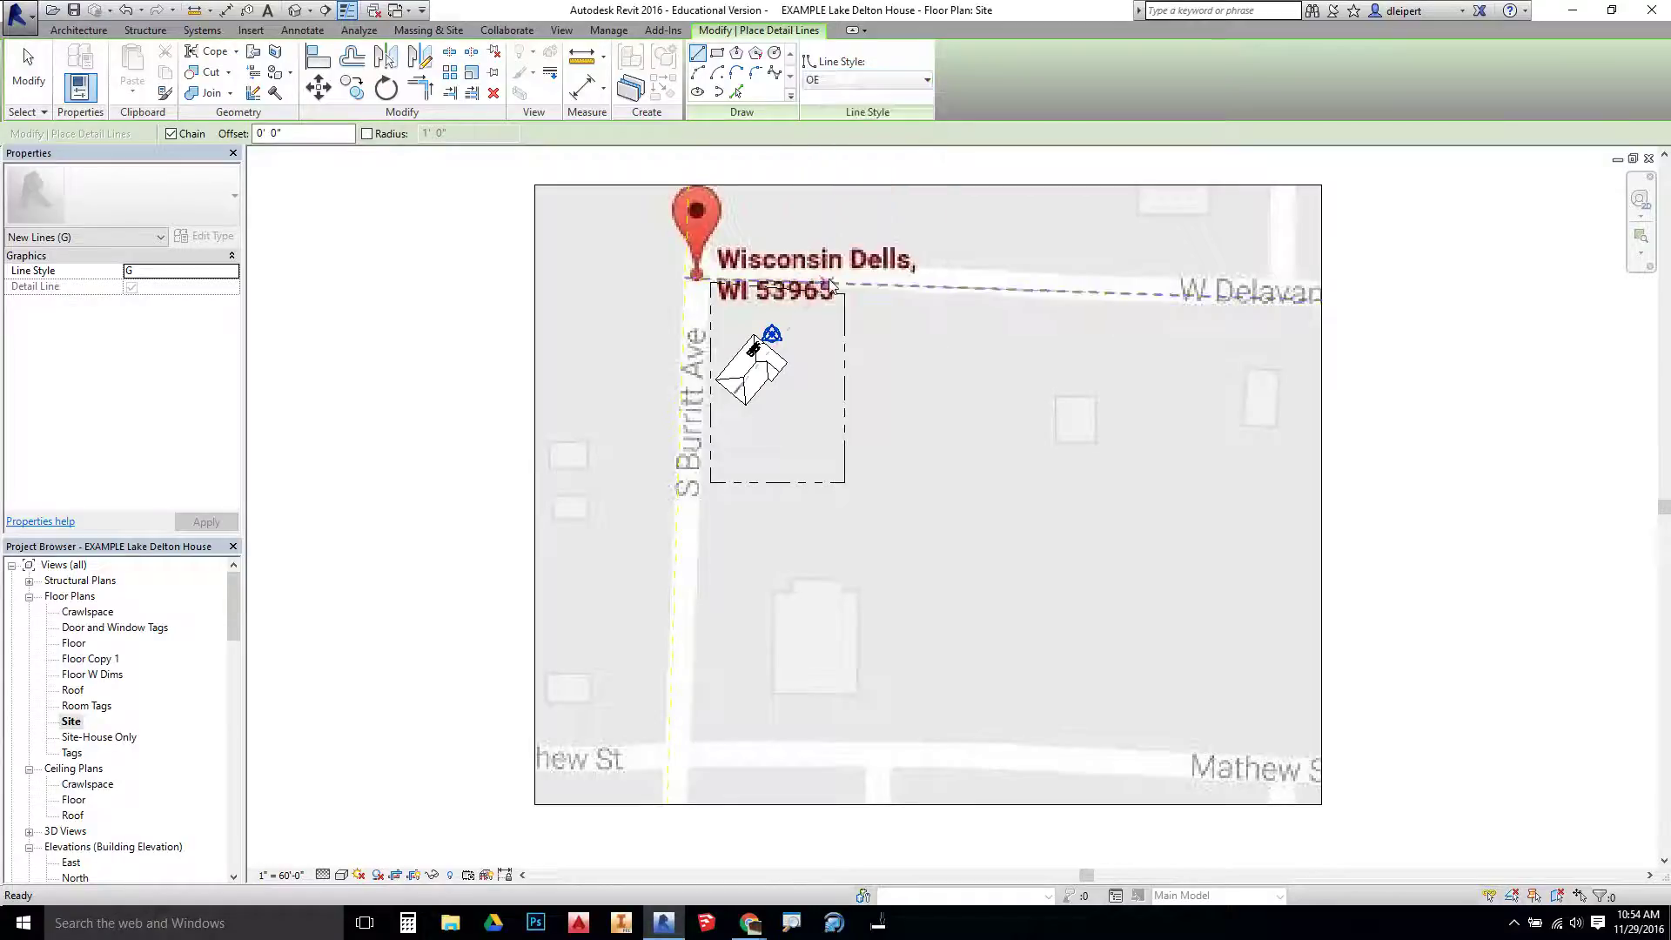
scroll(710, 174, up, 4)
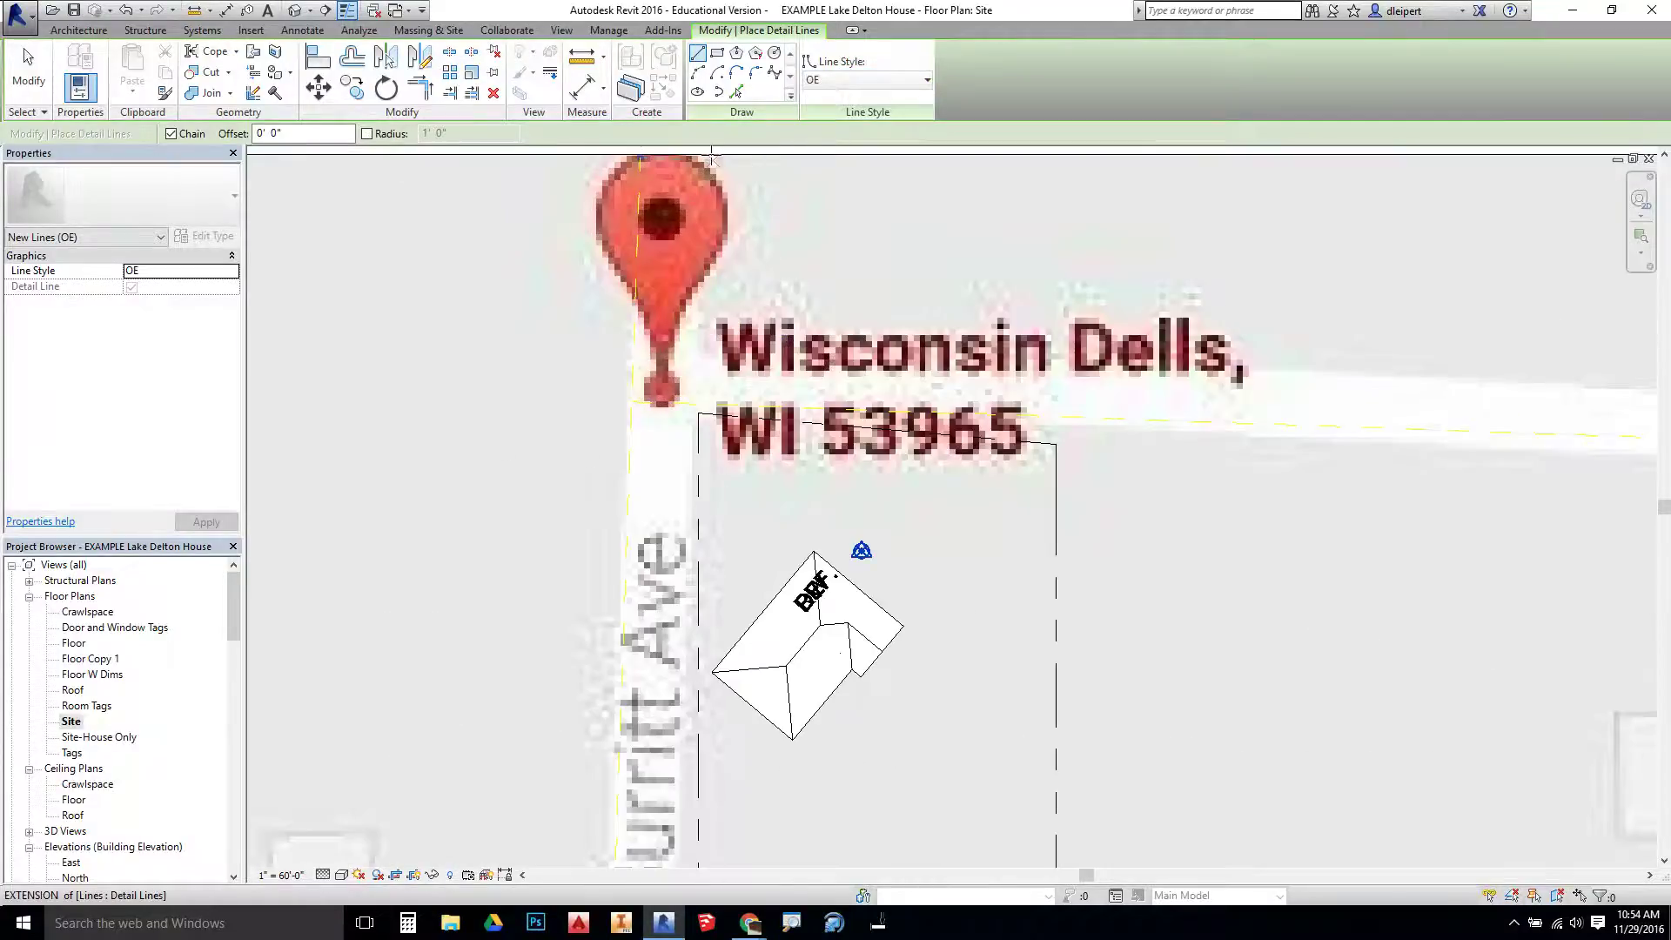
click(711, 154)
scroll(735, 405, down, 5)
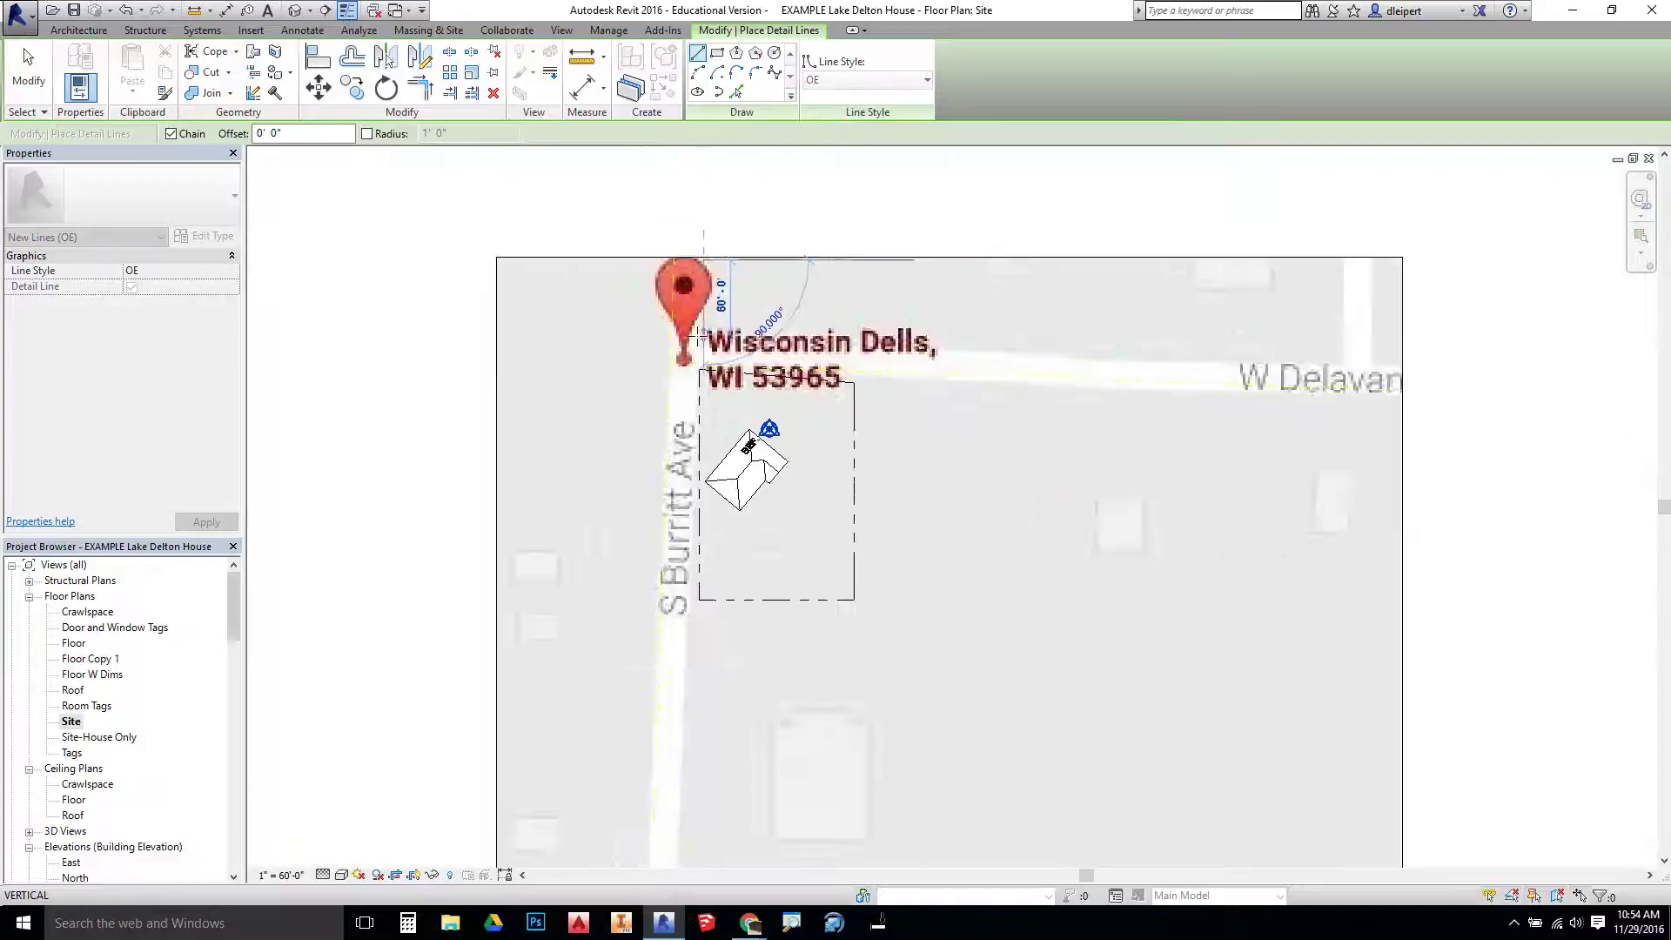
scroll(688, 628, up, 5)
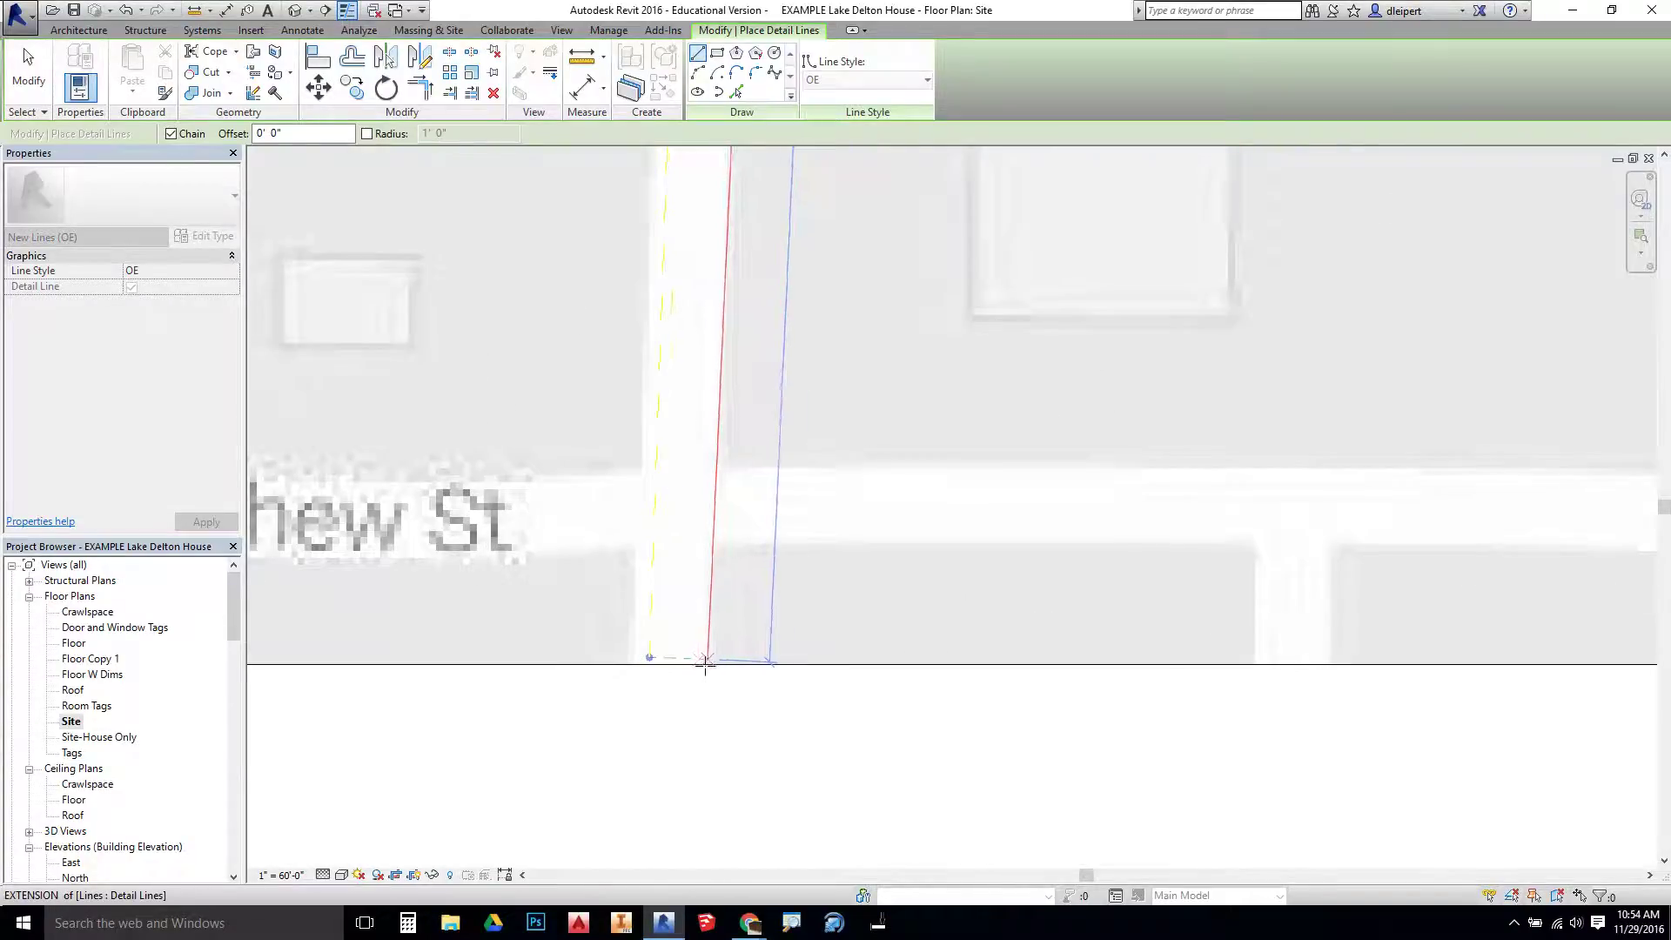
click(696, 663)
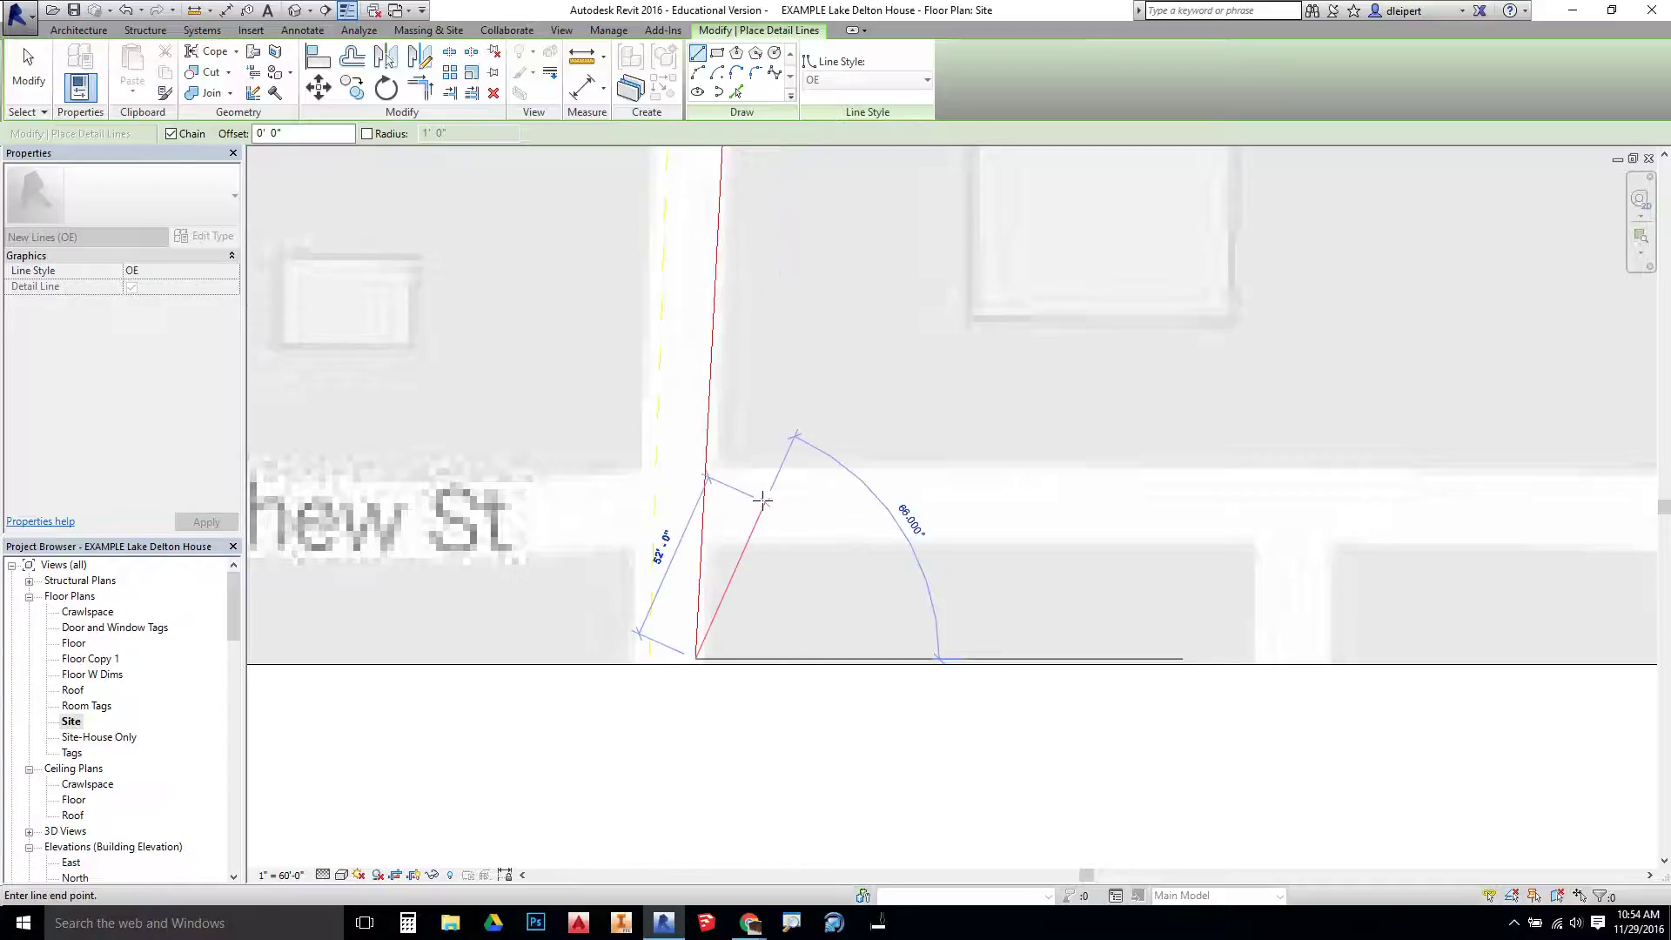
key(Escape)
Draw a detail line in line style SS down S Burritt Ave, just east of and parallel to the G line, to the map's south edge
scroll(765, 442, down, 3)
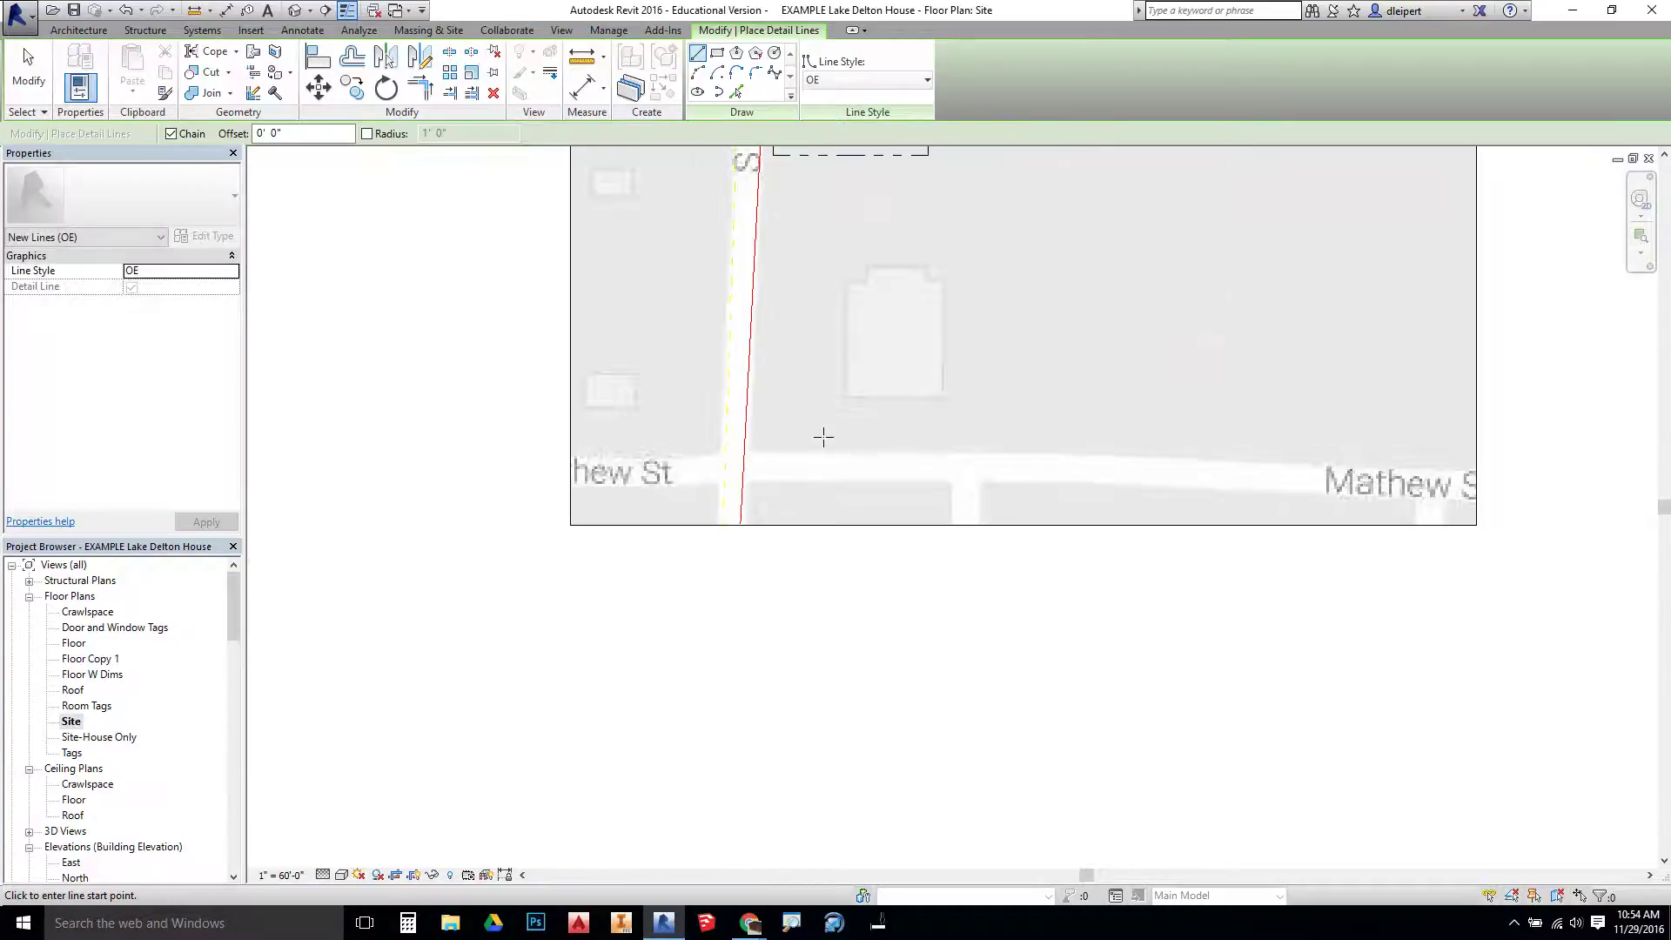
middle_drag(821, 440, 782, 544)
middle_drag(759, 323, 722, 493)
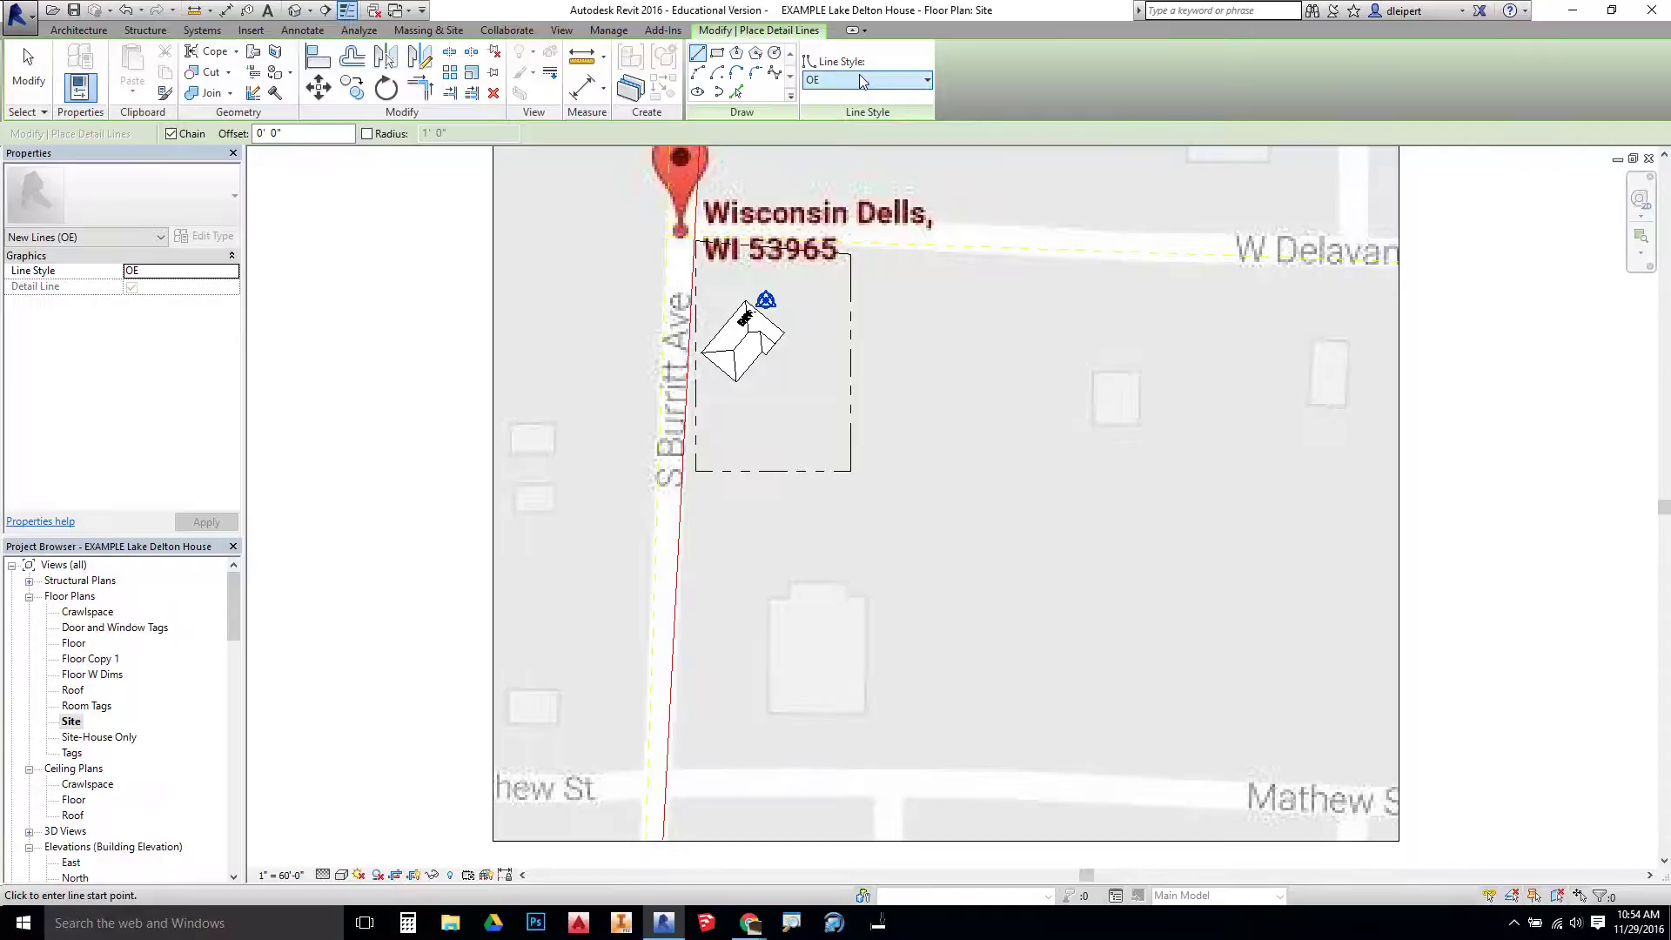
click(885, 80)
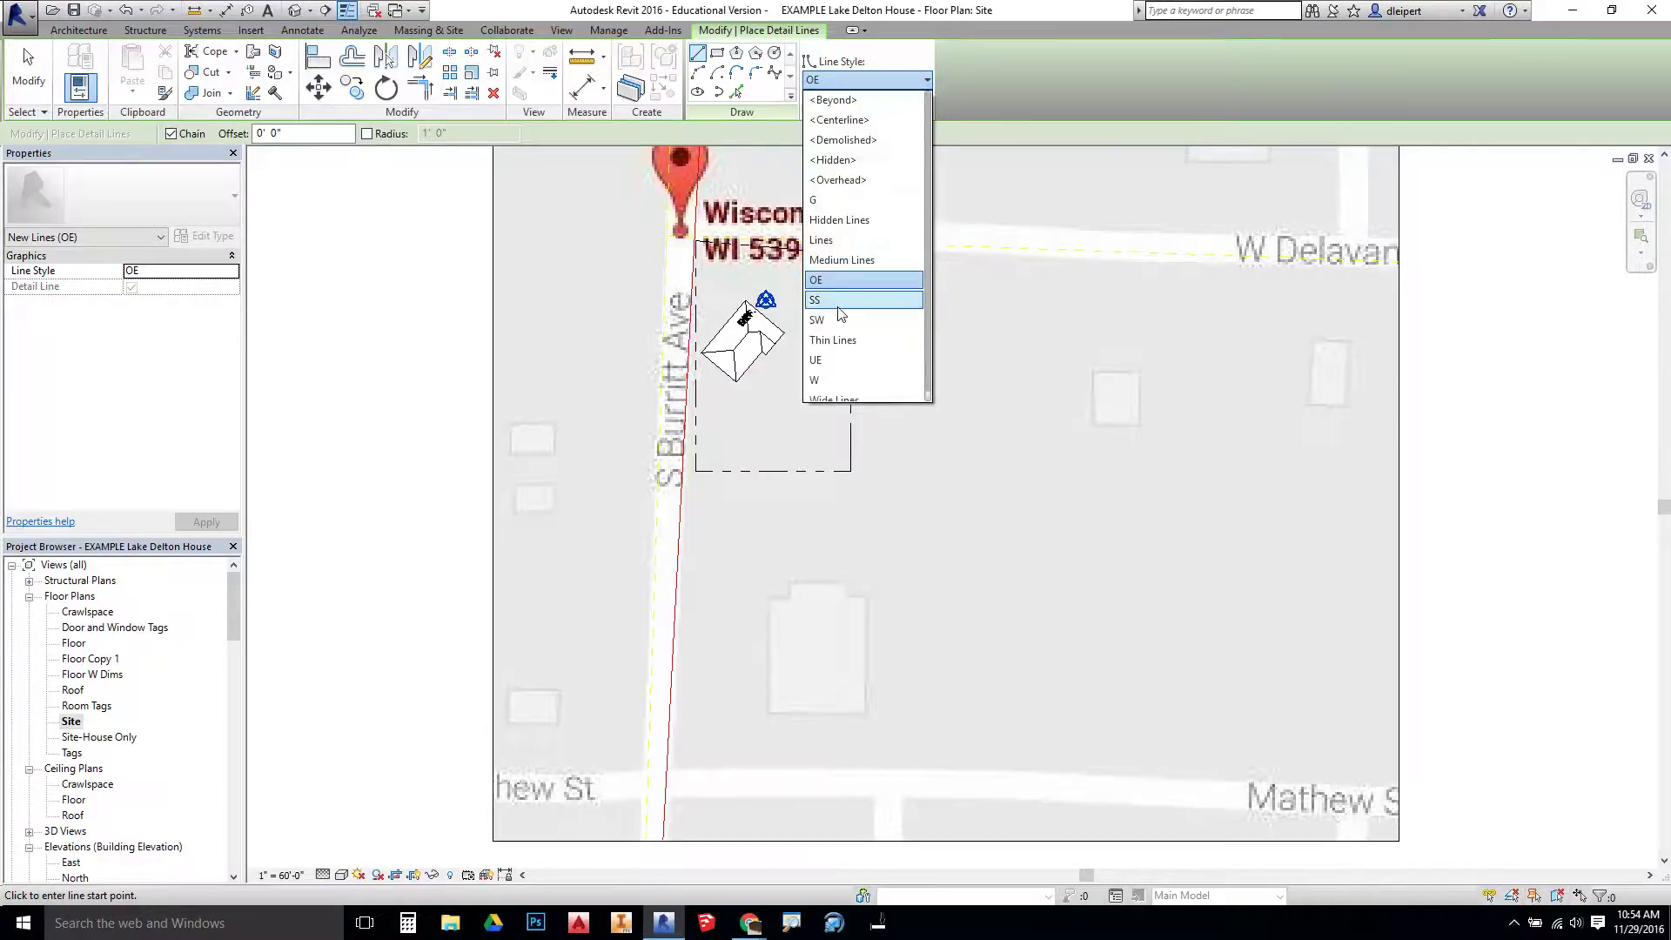
click(840, 301)
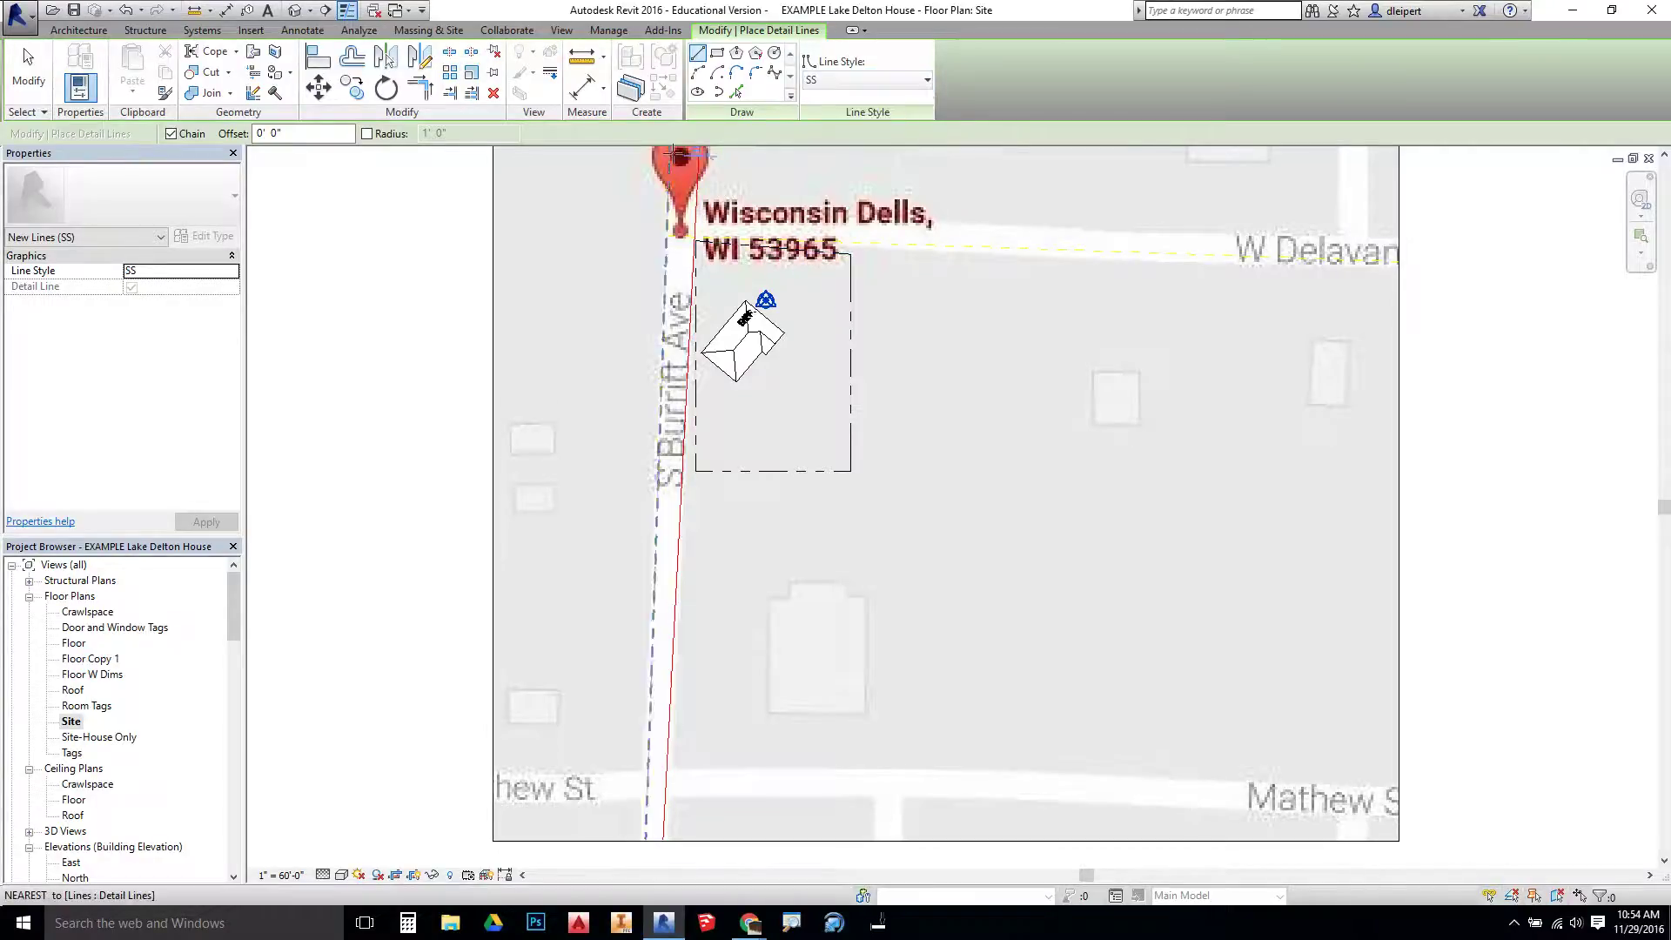
scroll(666, 150, up, 4)
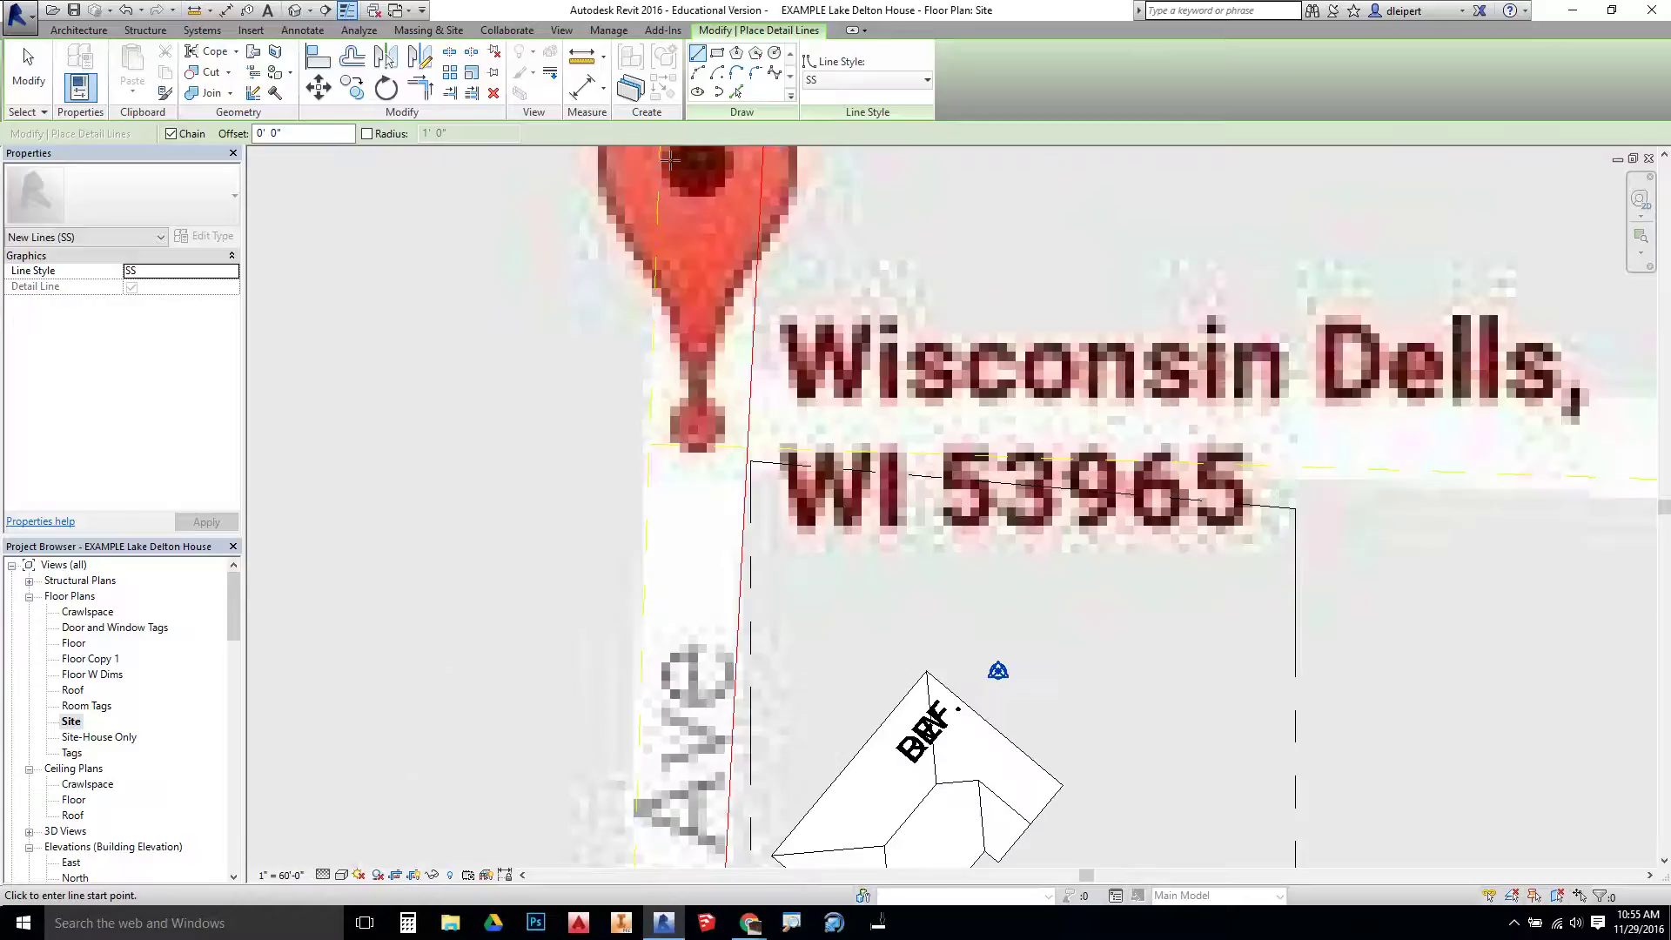
click(673, 150)
scroll(674, 322, down, 3)
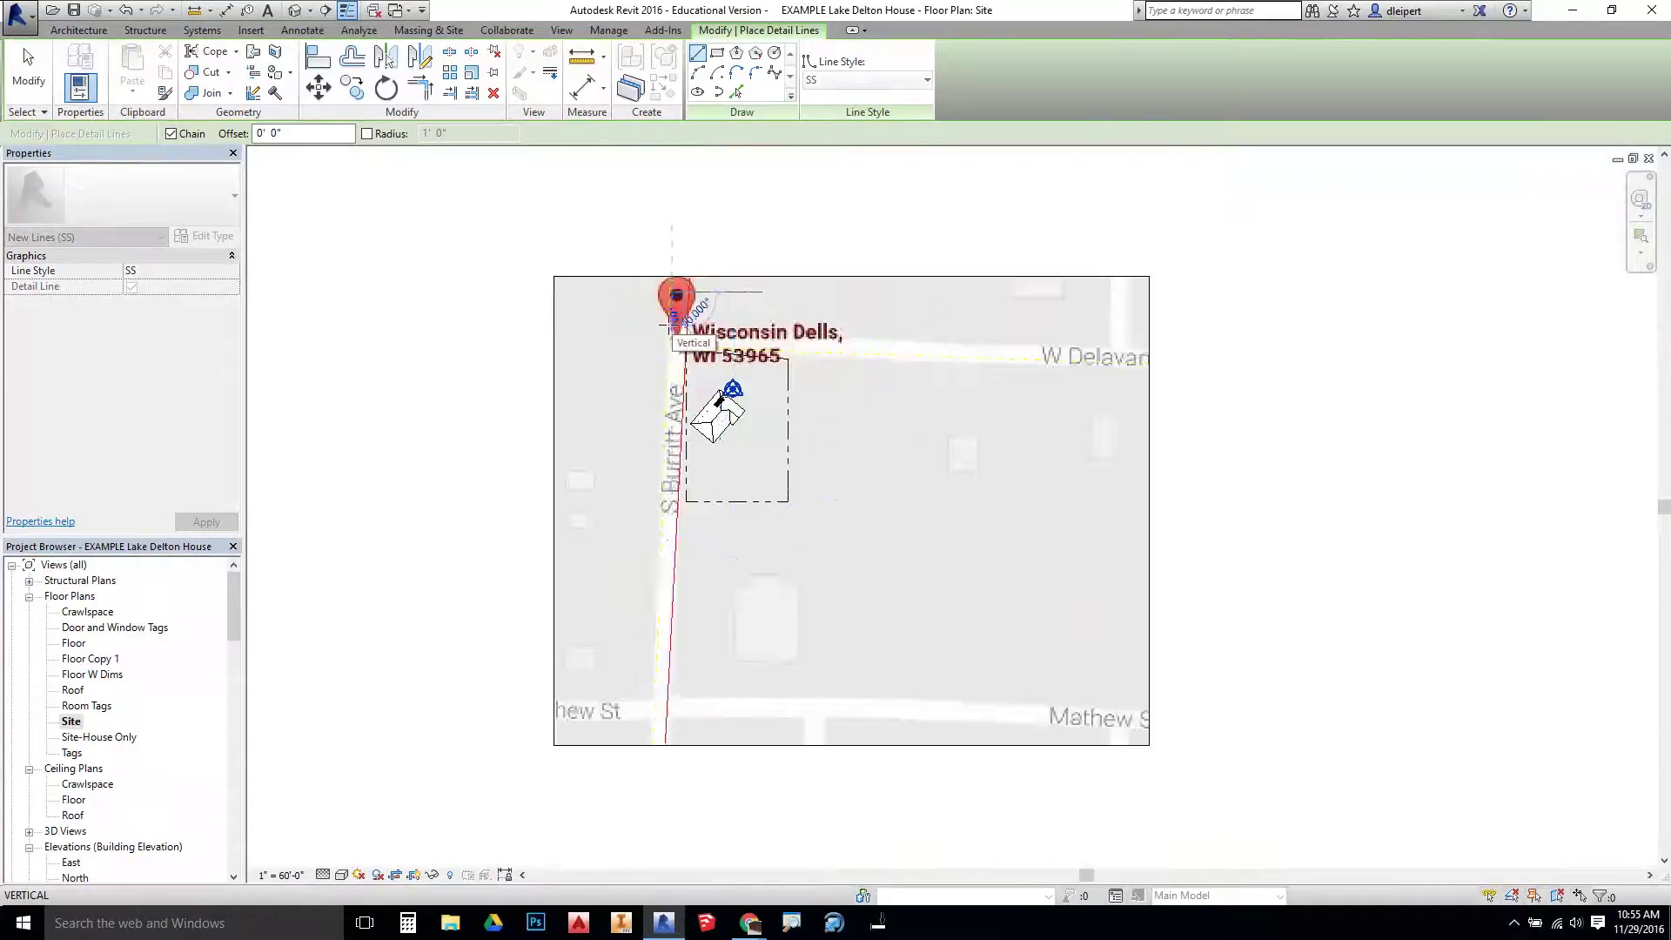
scroll(654, 738, up, 5)
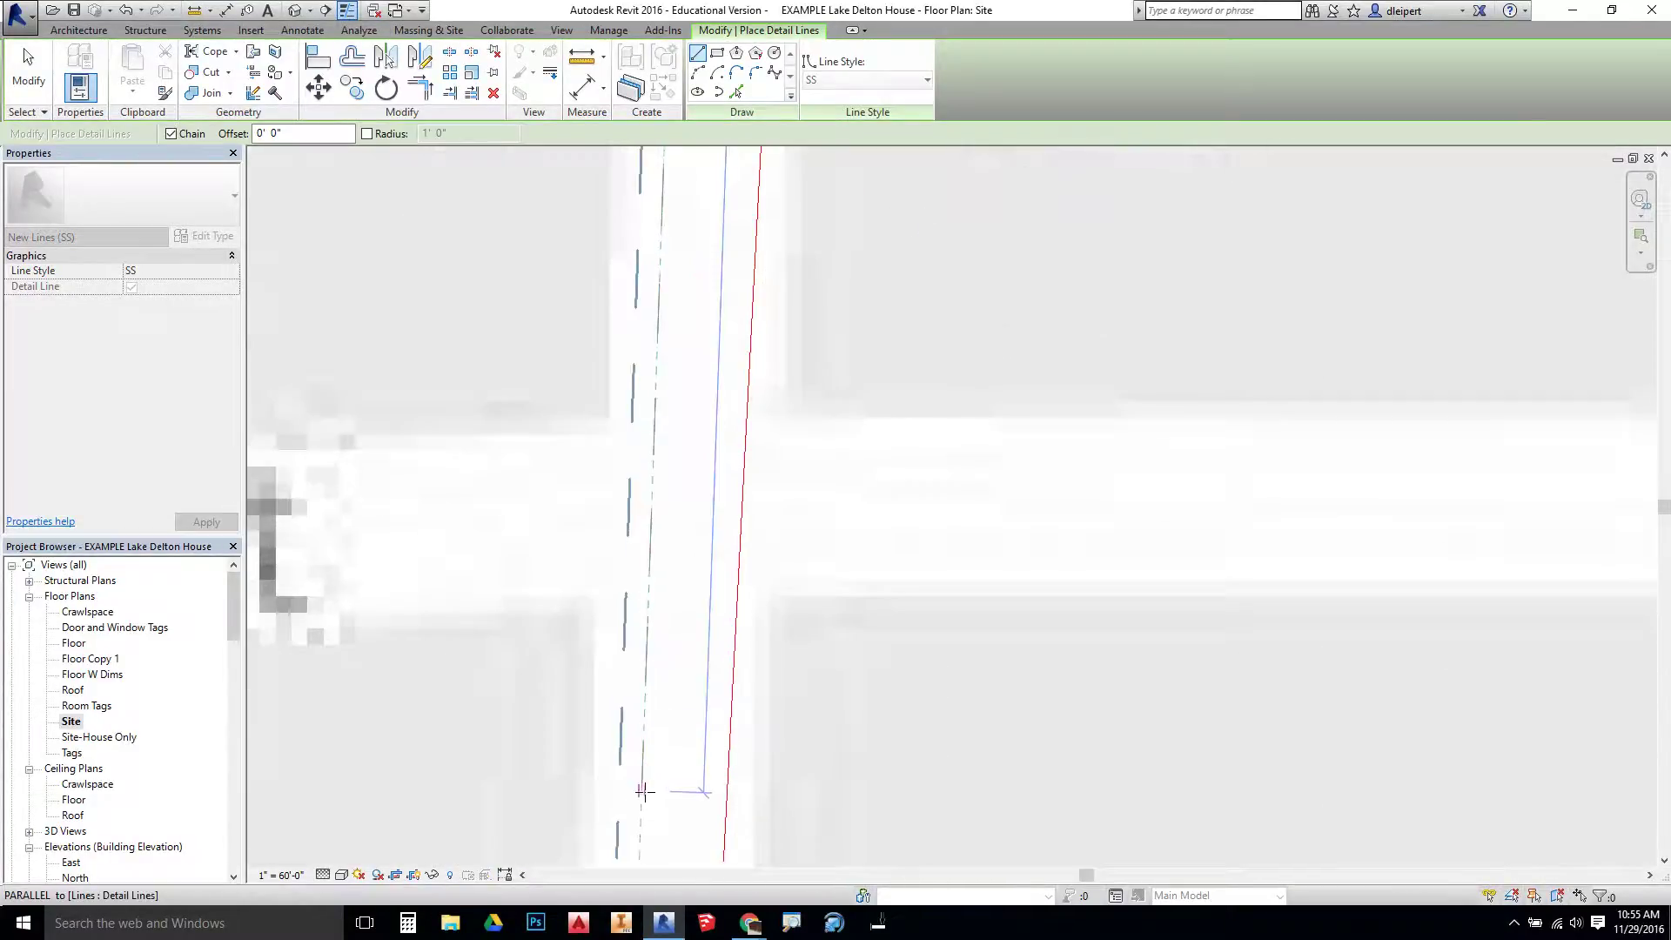
middle_drag(654, 817, 670, 701)
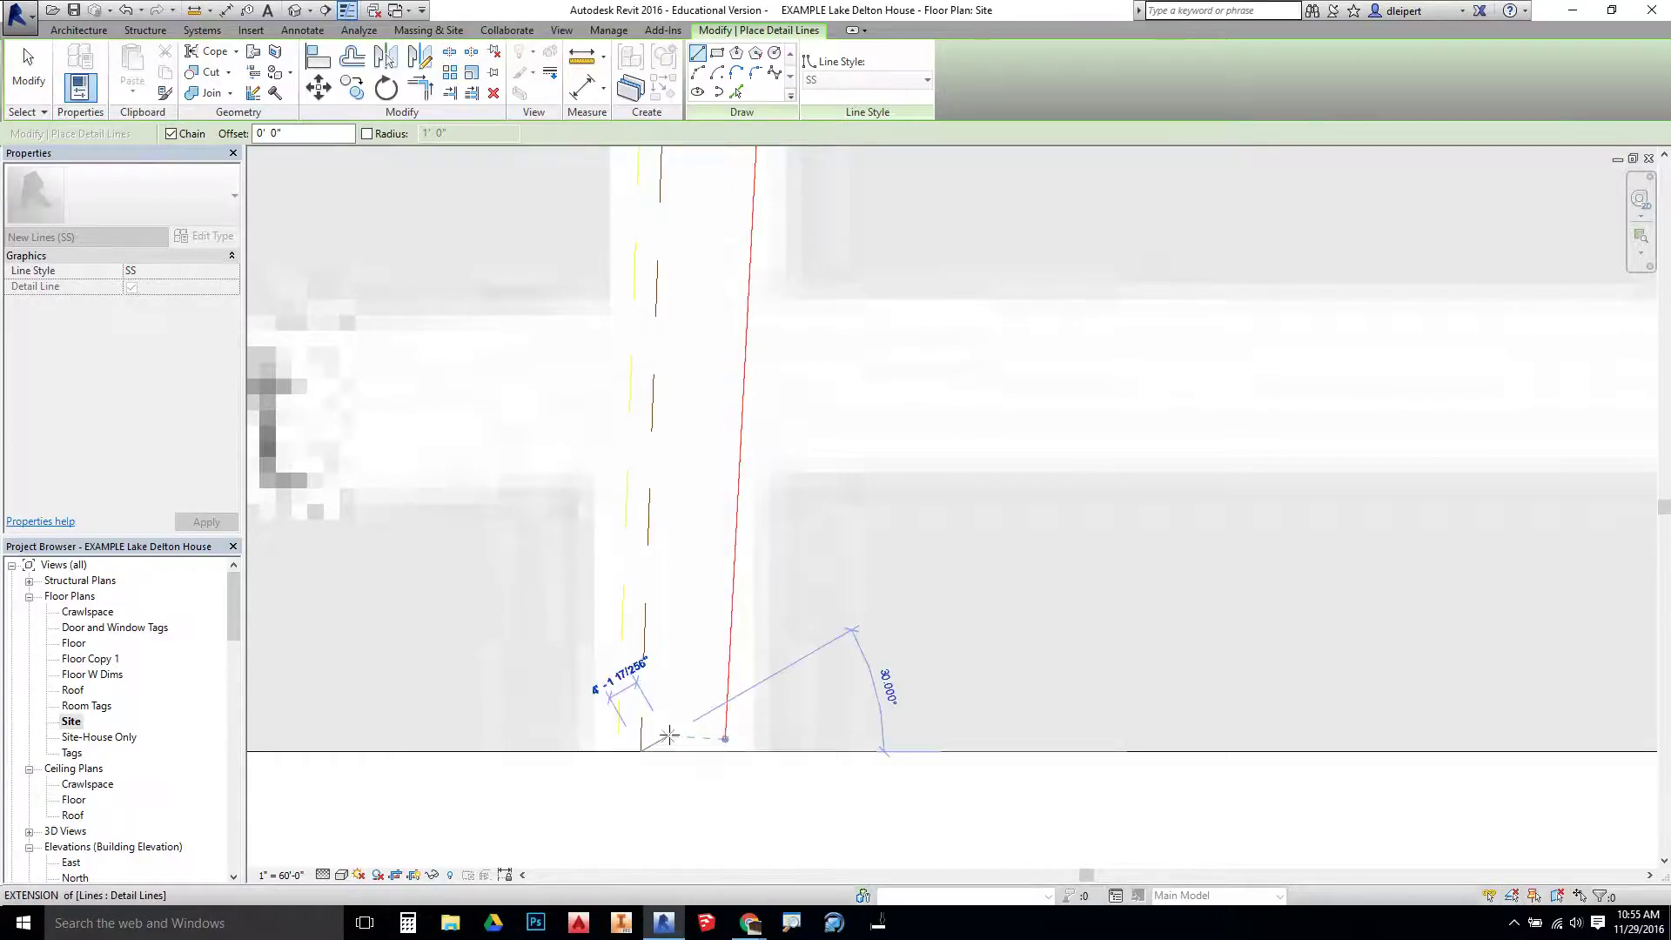
key(Escape)
key(Escape)
scroll(711, 429, down, 4)
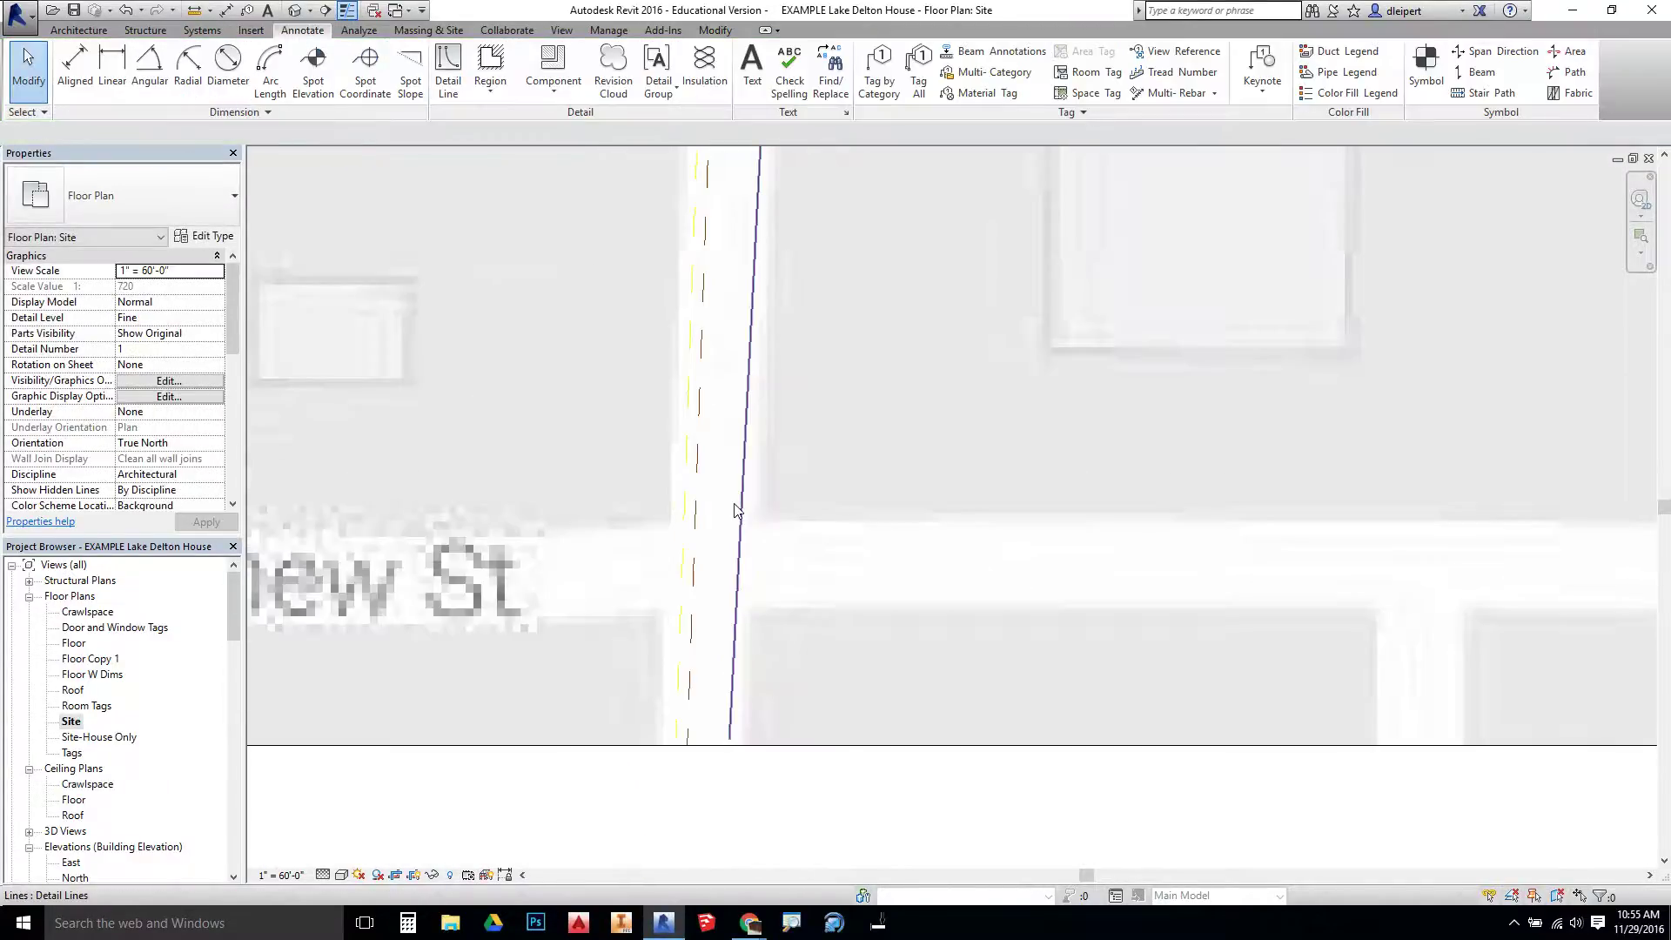
middle_drag(726, 296, 742, 494)
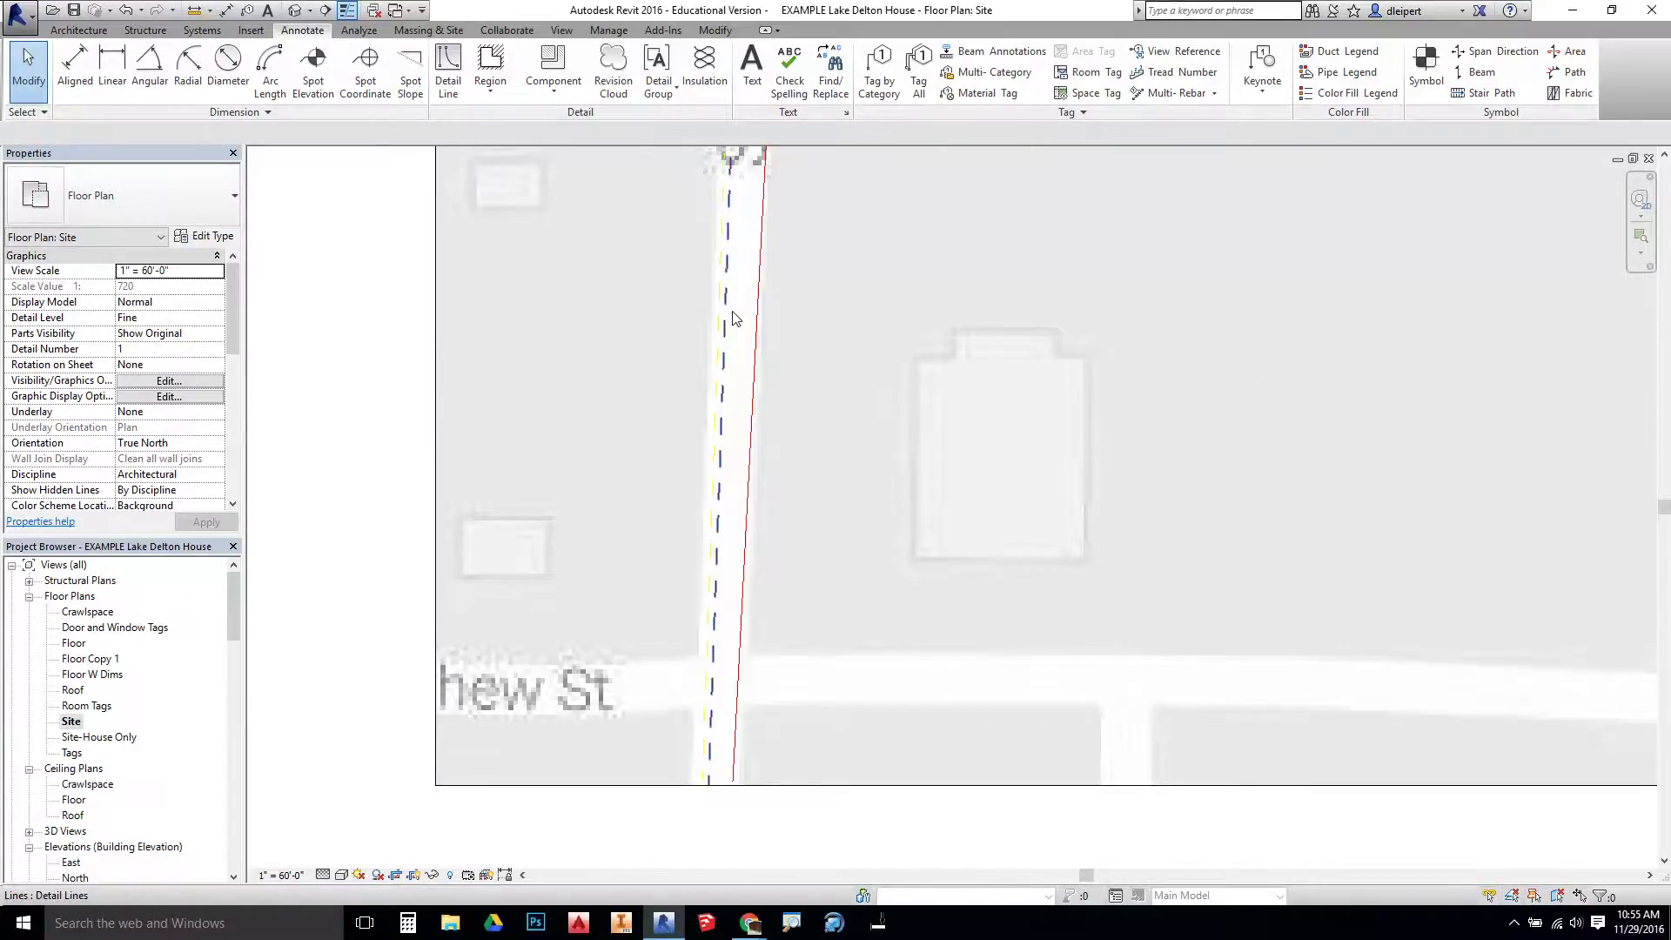
scroll(710, 331, up, 3)
scroll(696, 328, down, 5)
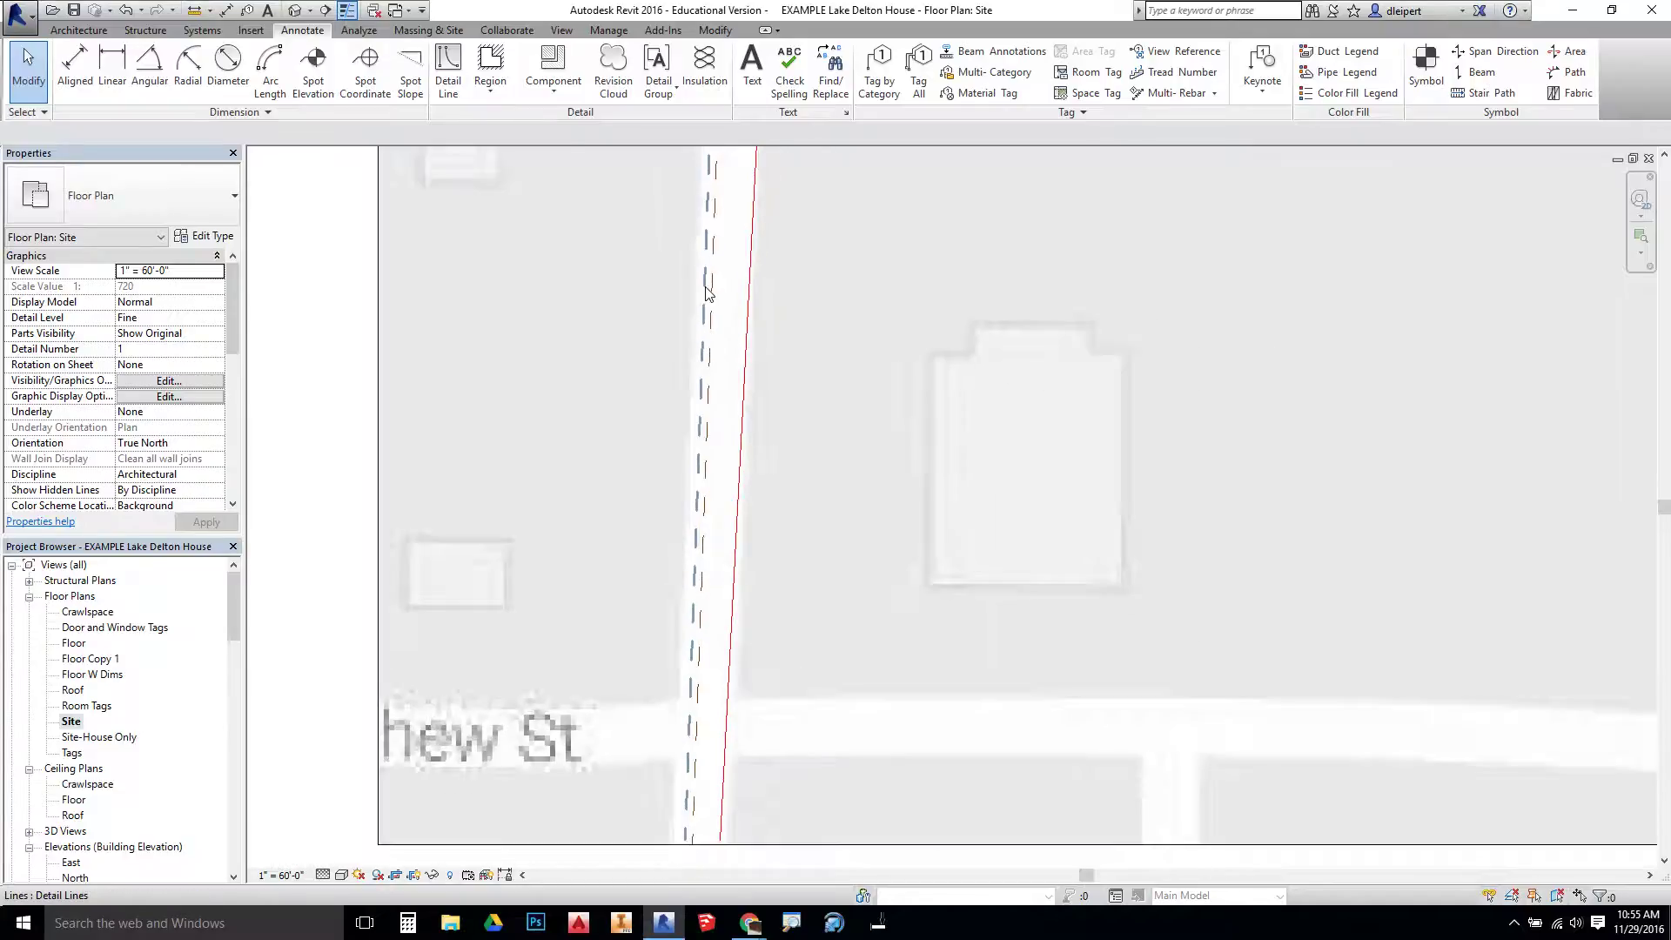
Draw two connected UE detail lines: about 116' southeast from the OE line on S Burritt Ave, and up to the neighboring building's east side
middle_drag(766, 254, 761, 403)
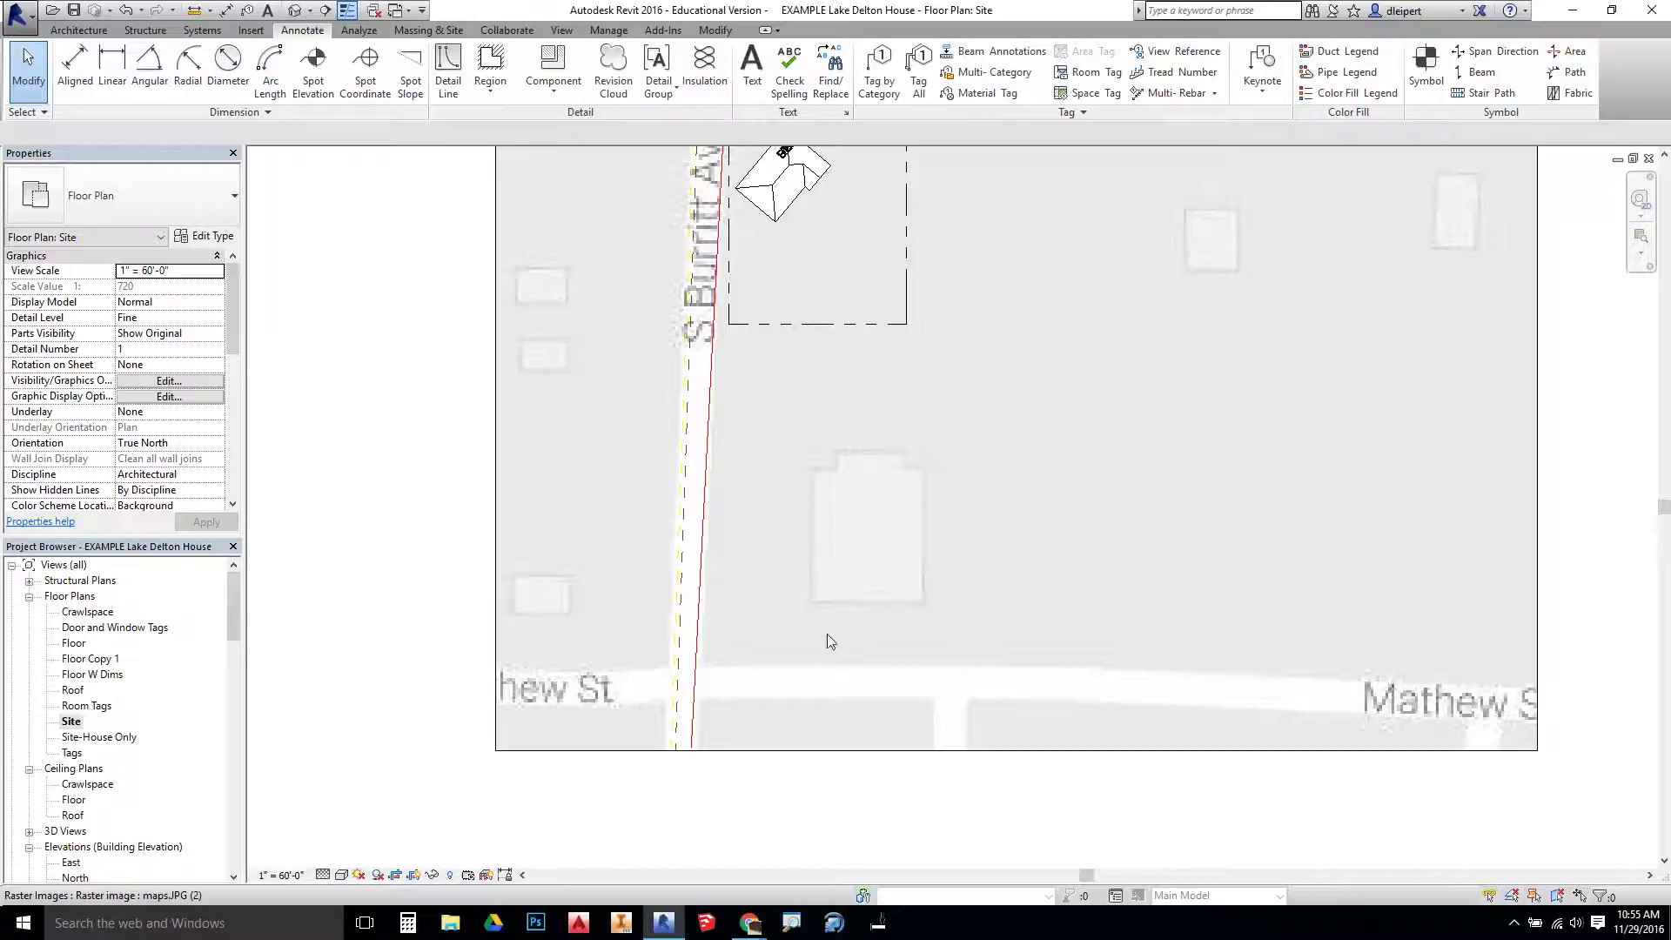
click(448, 72)
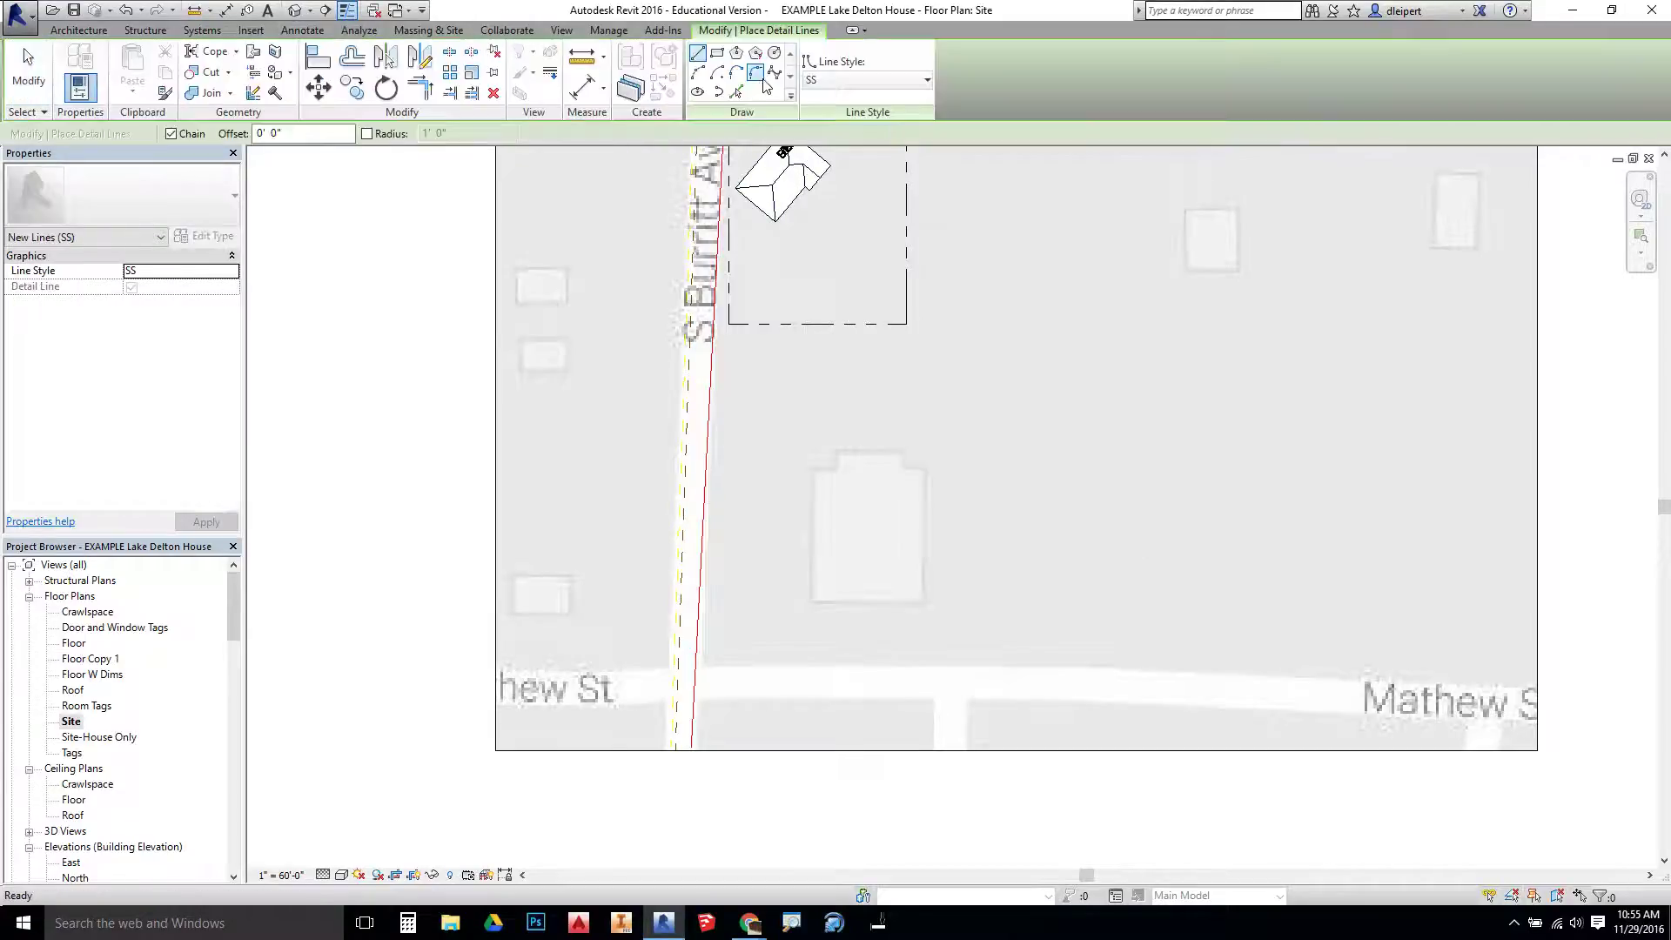
click(870, 80)
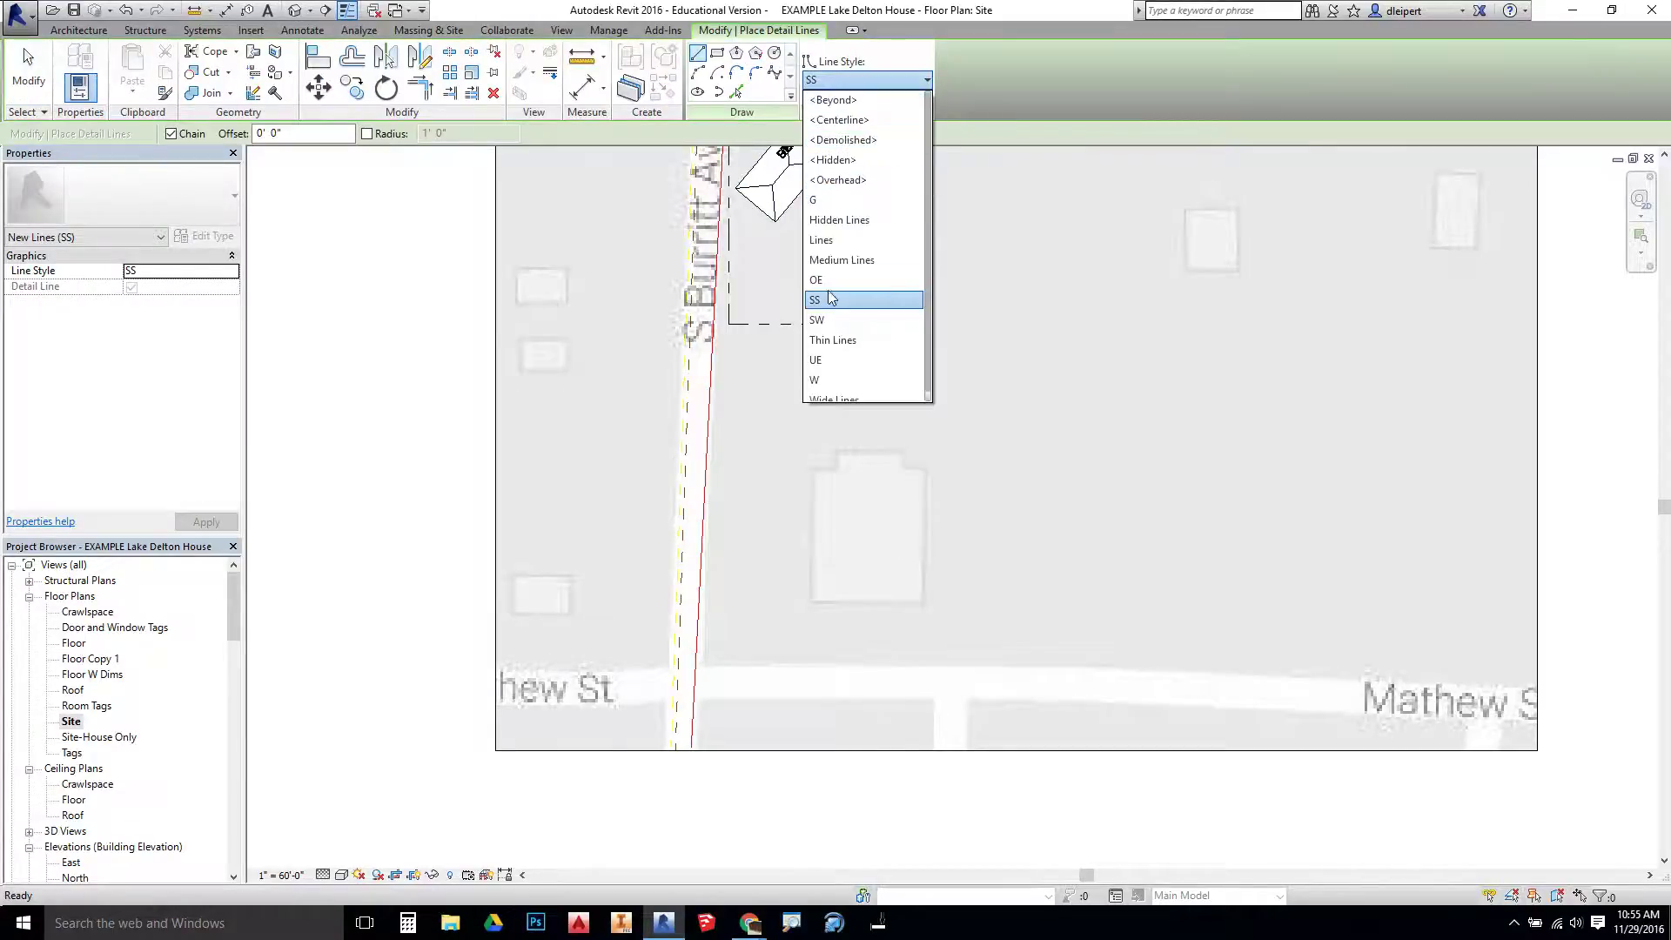
click(833, 360)
click(693, 744)
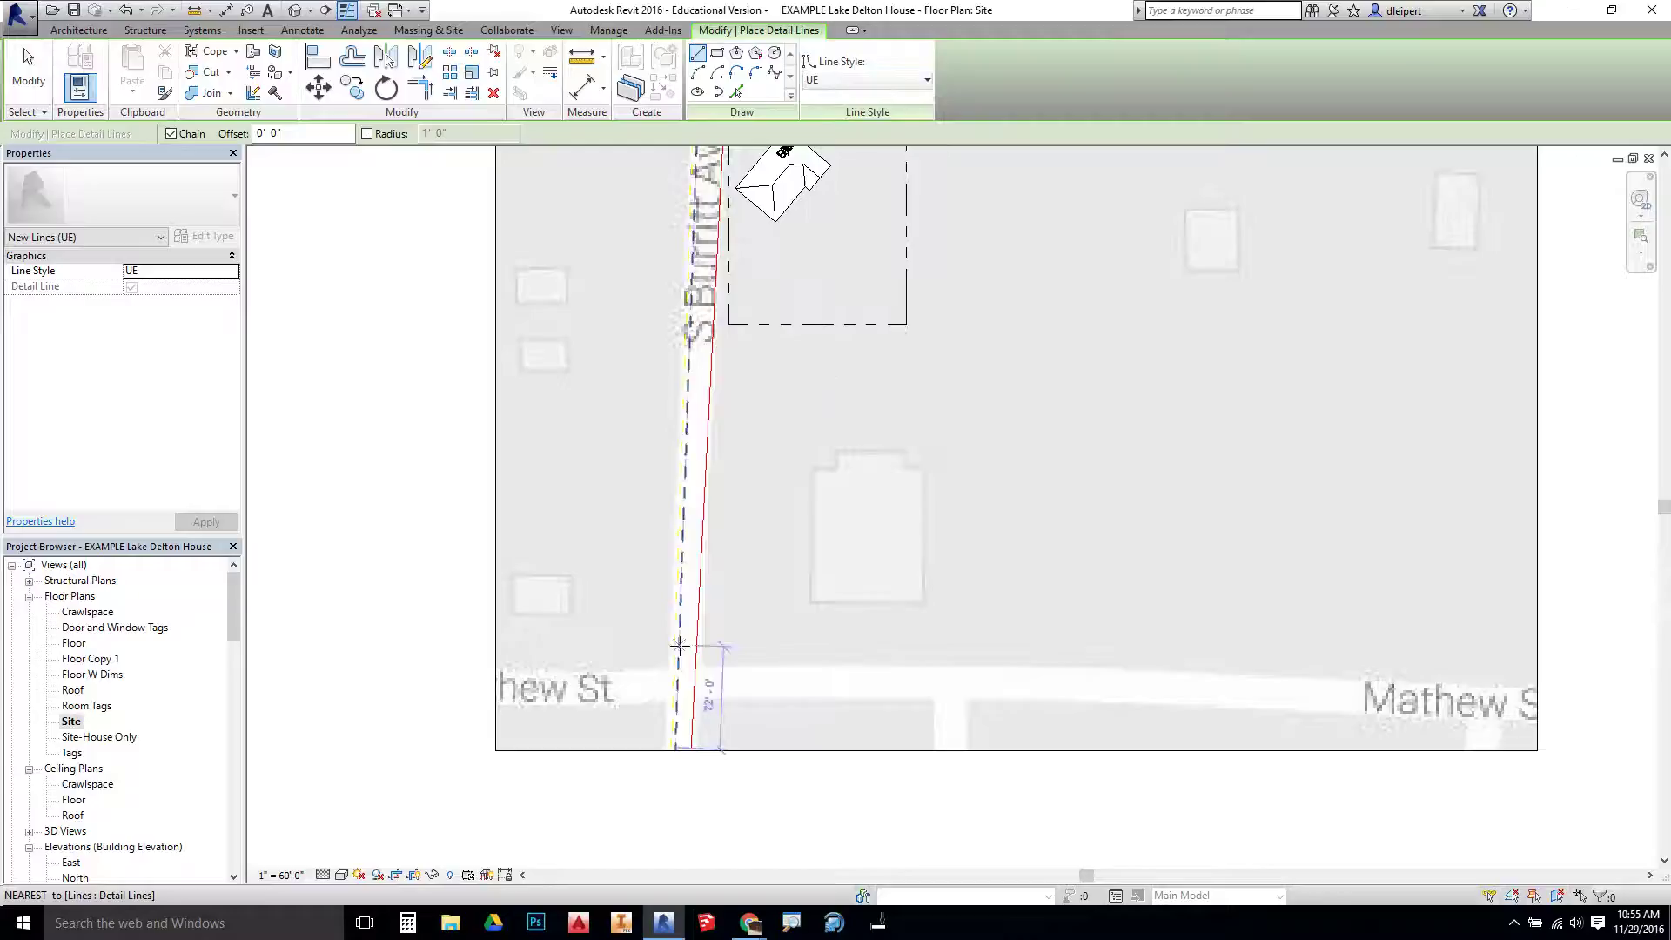
click(698, 599)
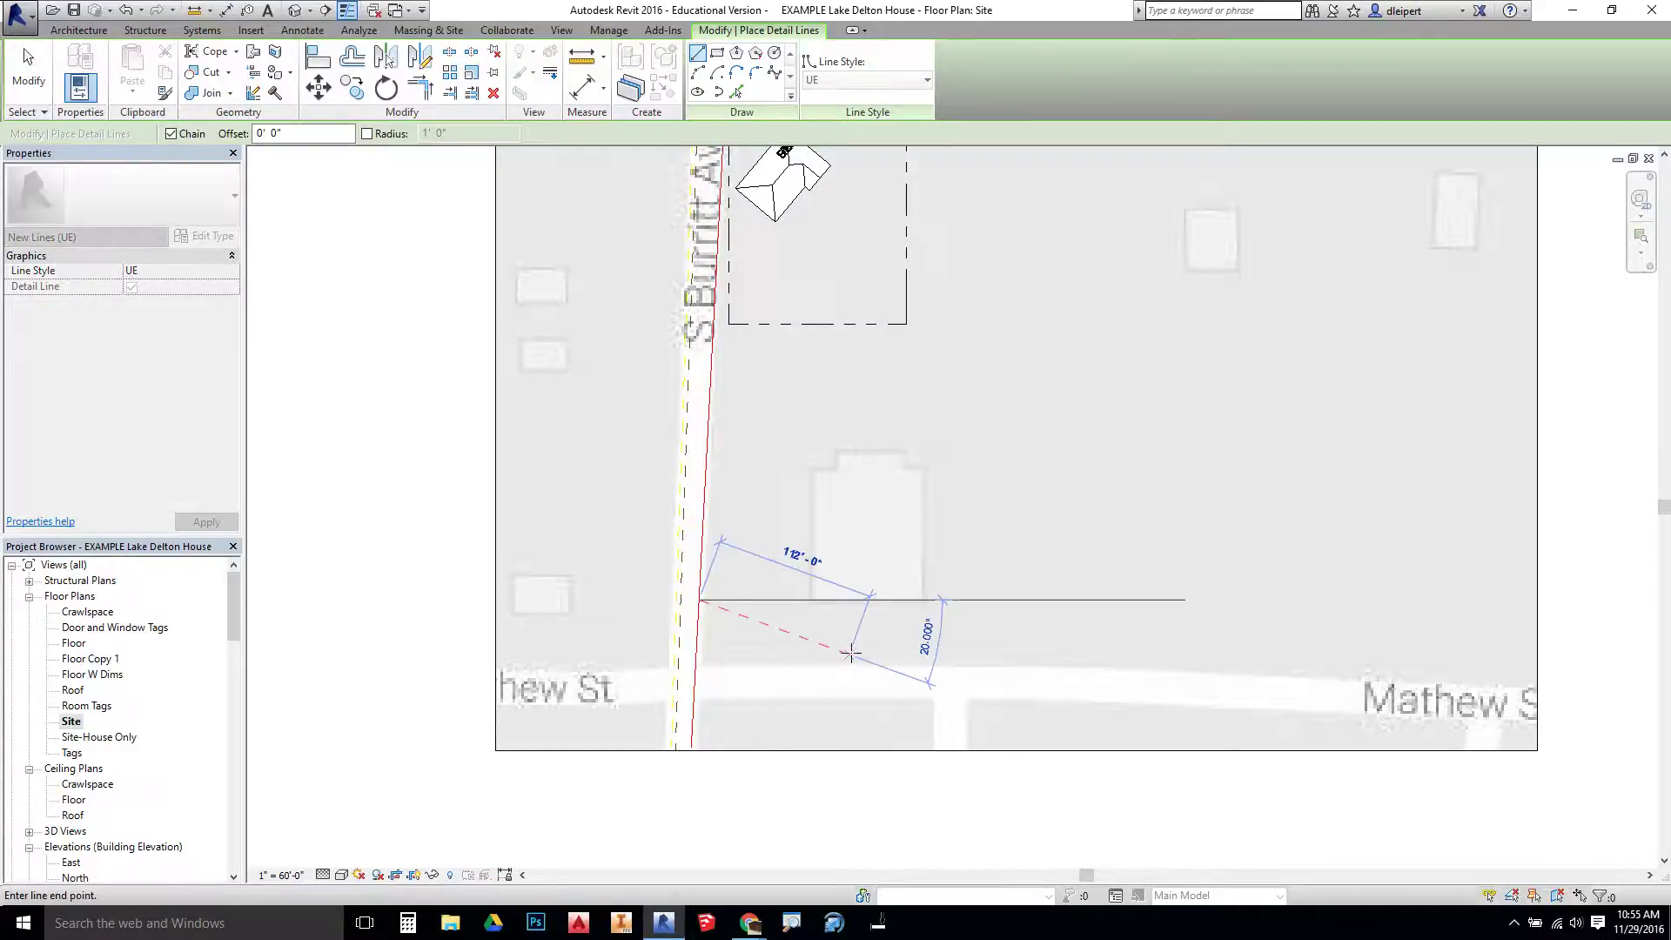
click(856, 654)
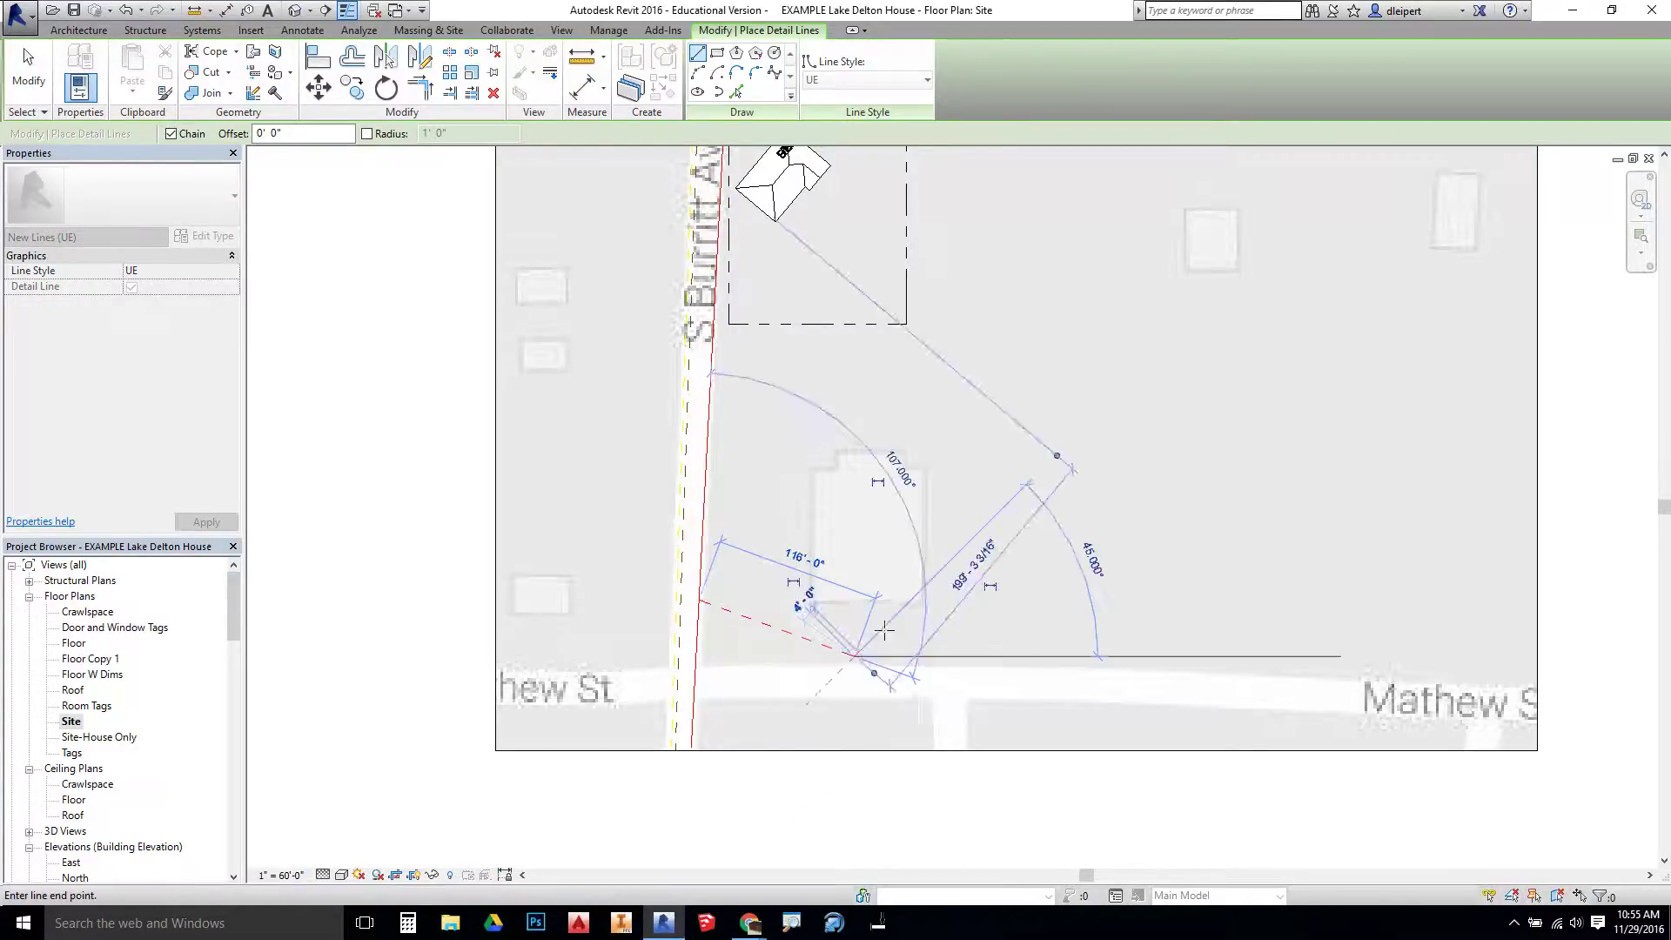
click(922, 513)
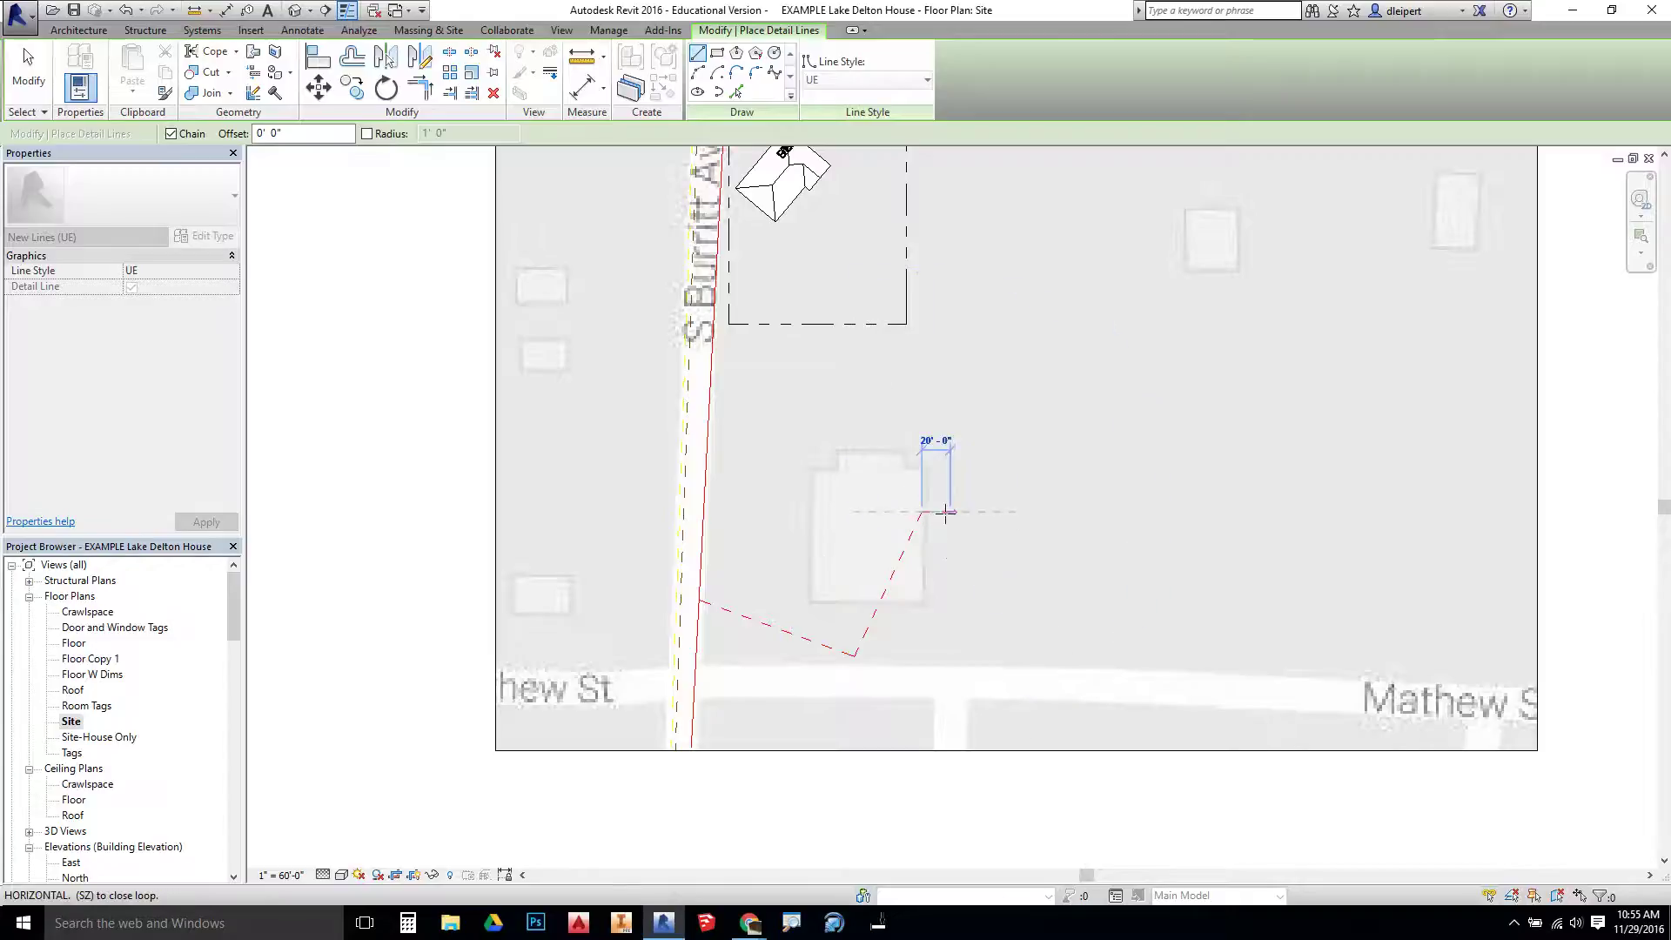
key(Escape)
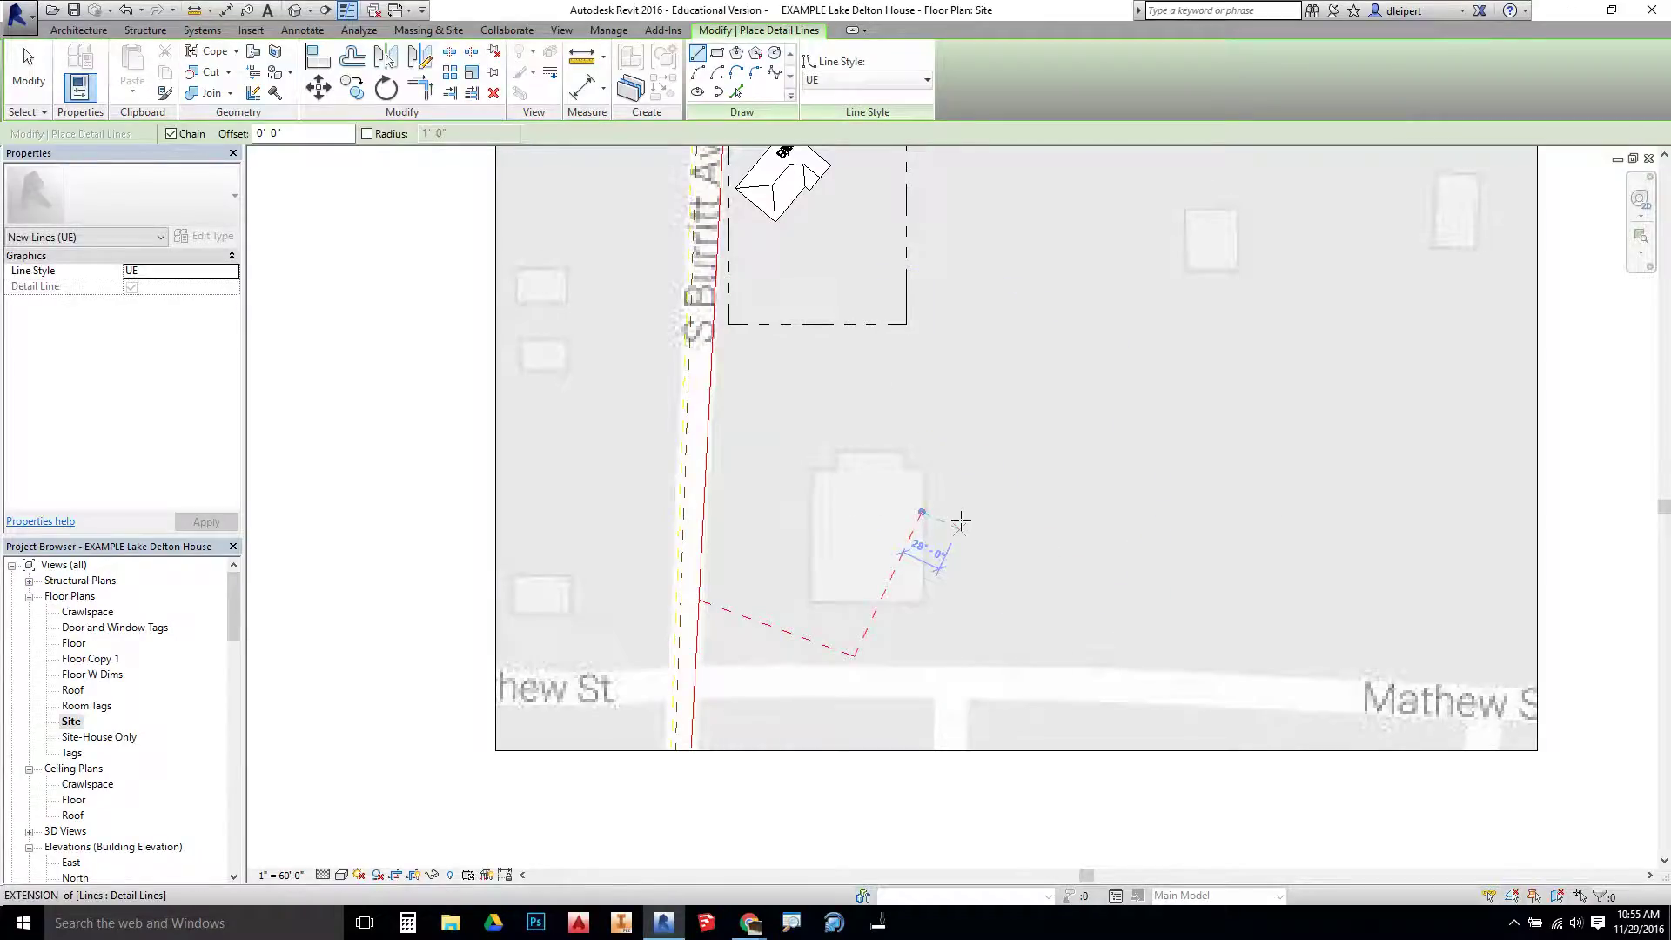
key(Escape)
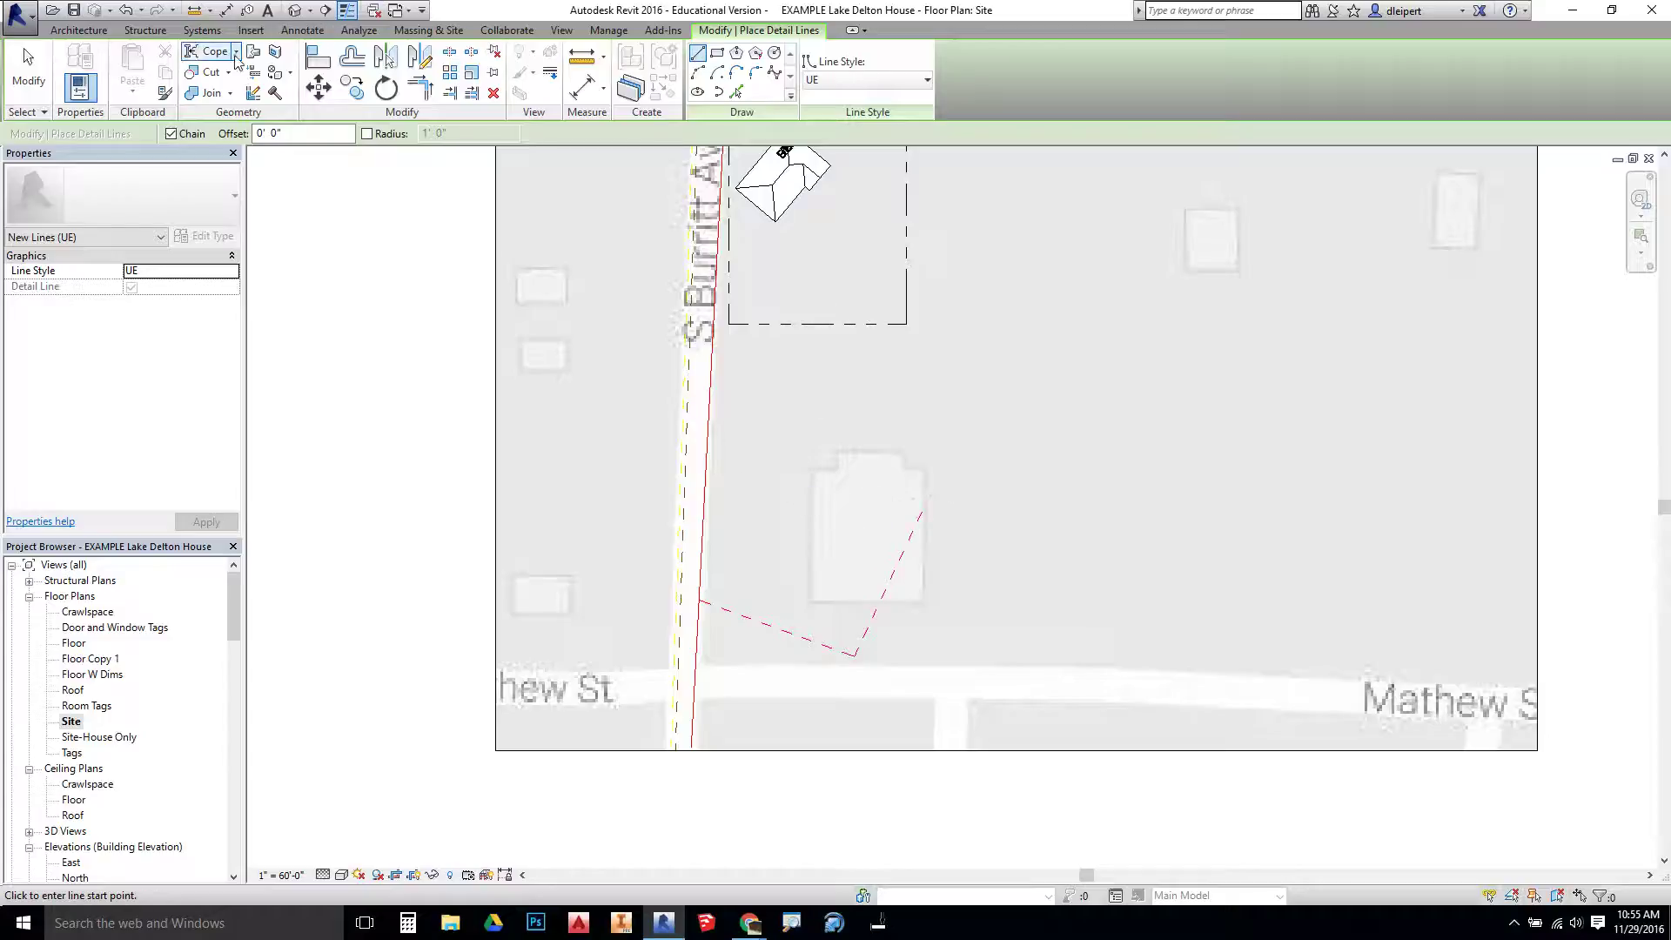
Place a 3/32" Arial text note reading "UE" on the first UE line segment
click(293, 33)
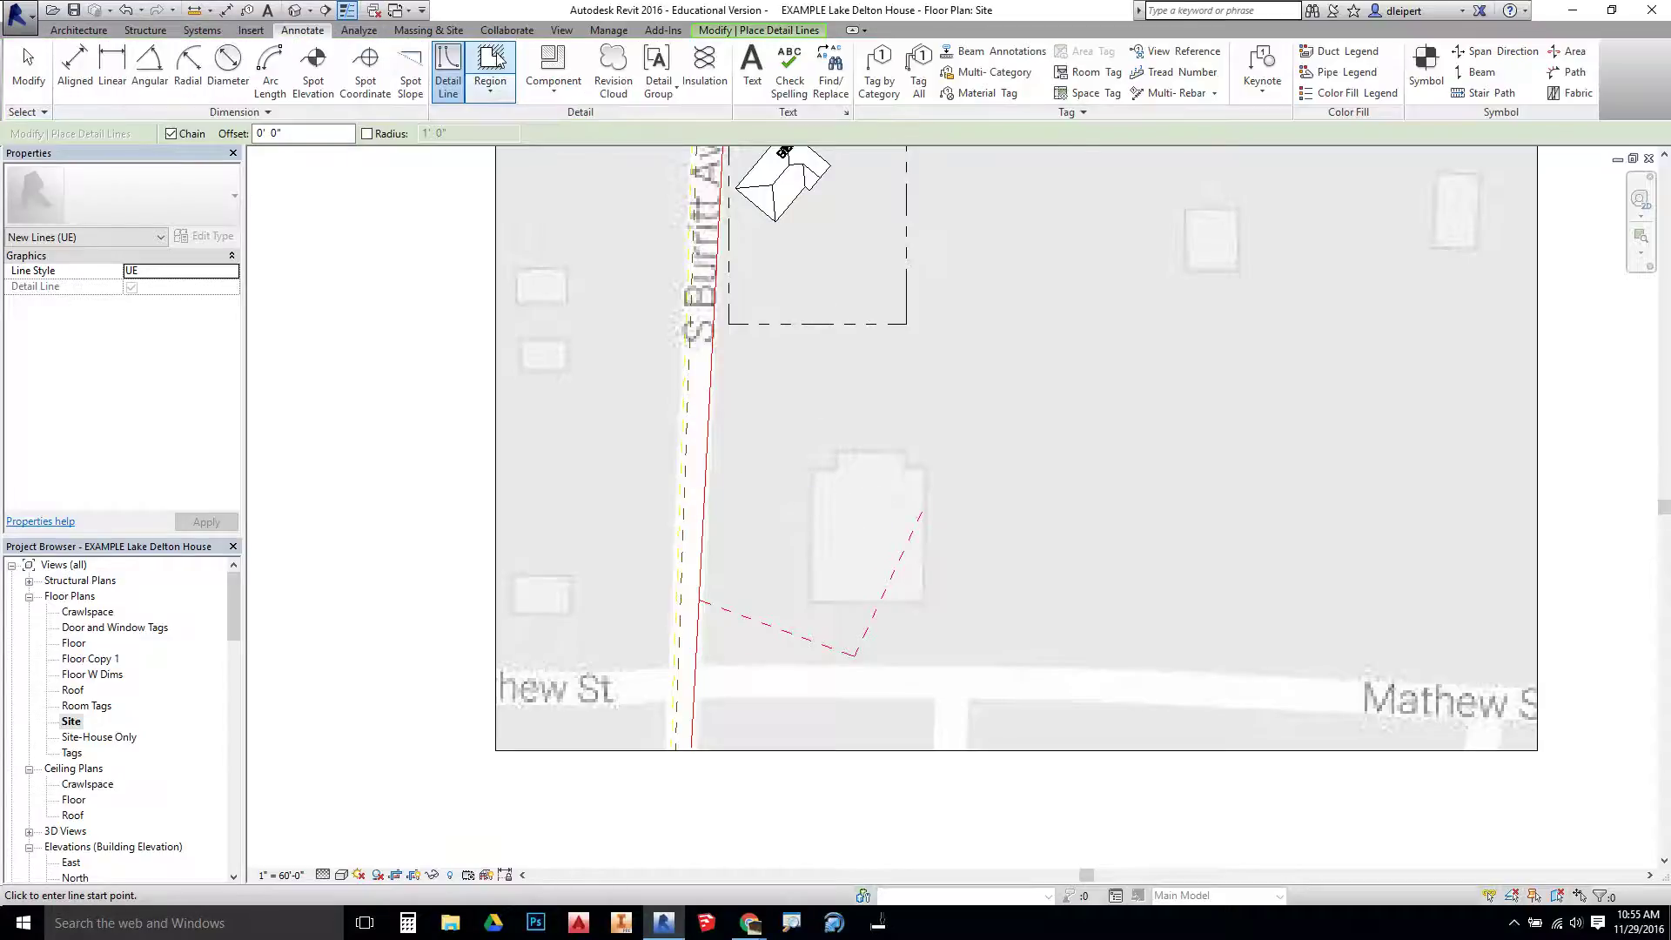
click(752, 69)
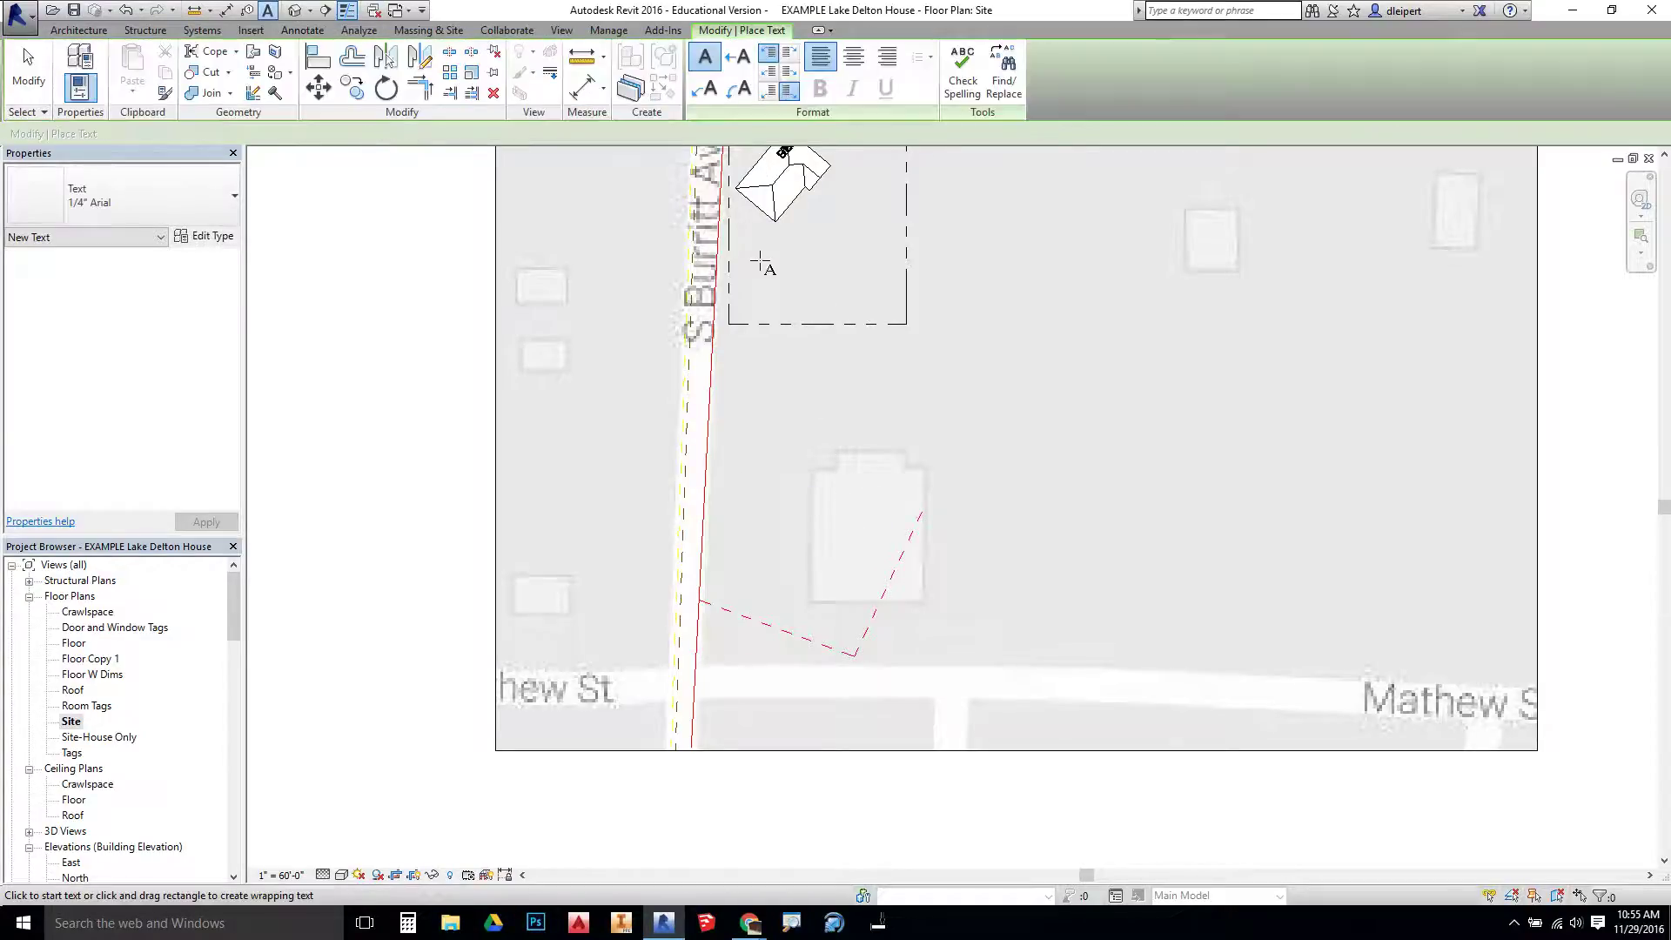
click(203, 207)
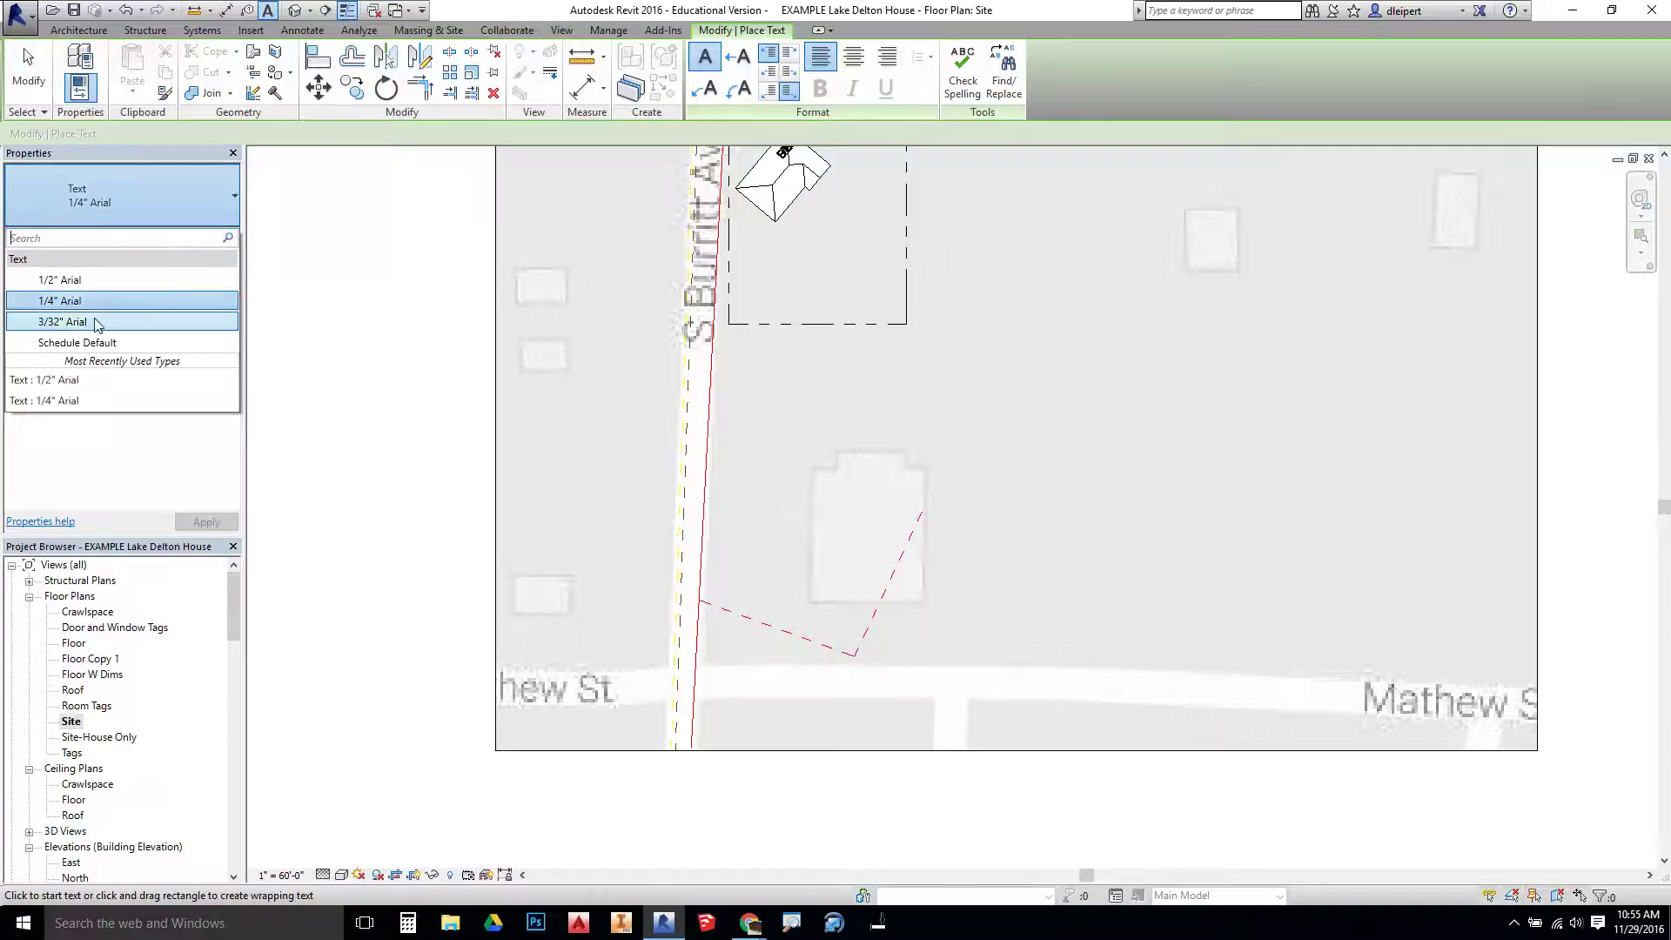
click(98, 322)
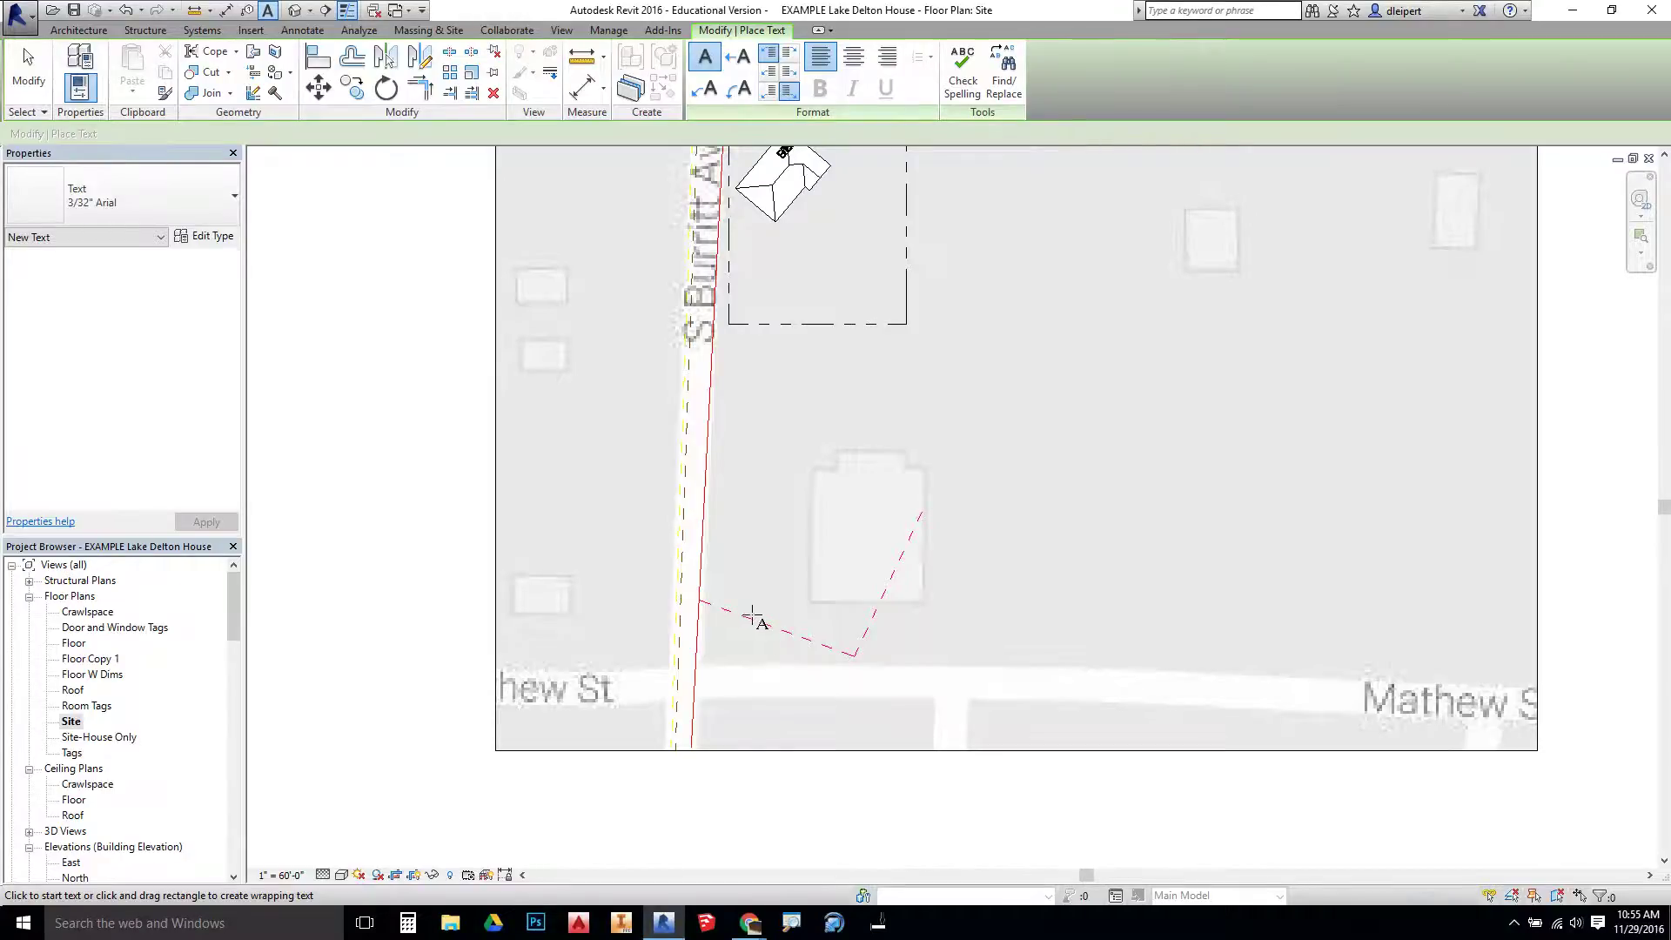
click(771, 639)
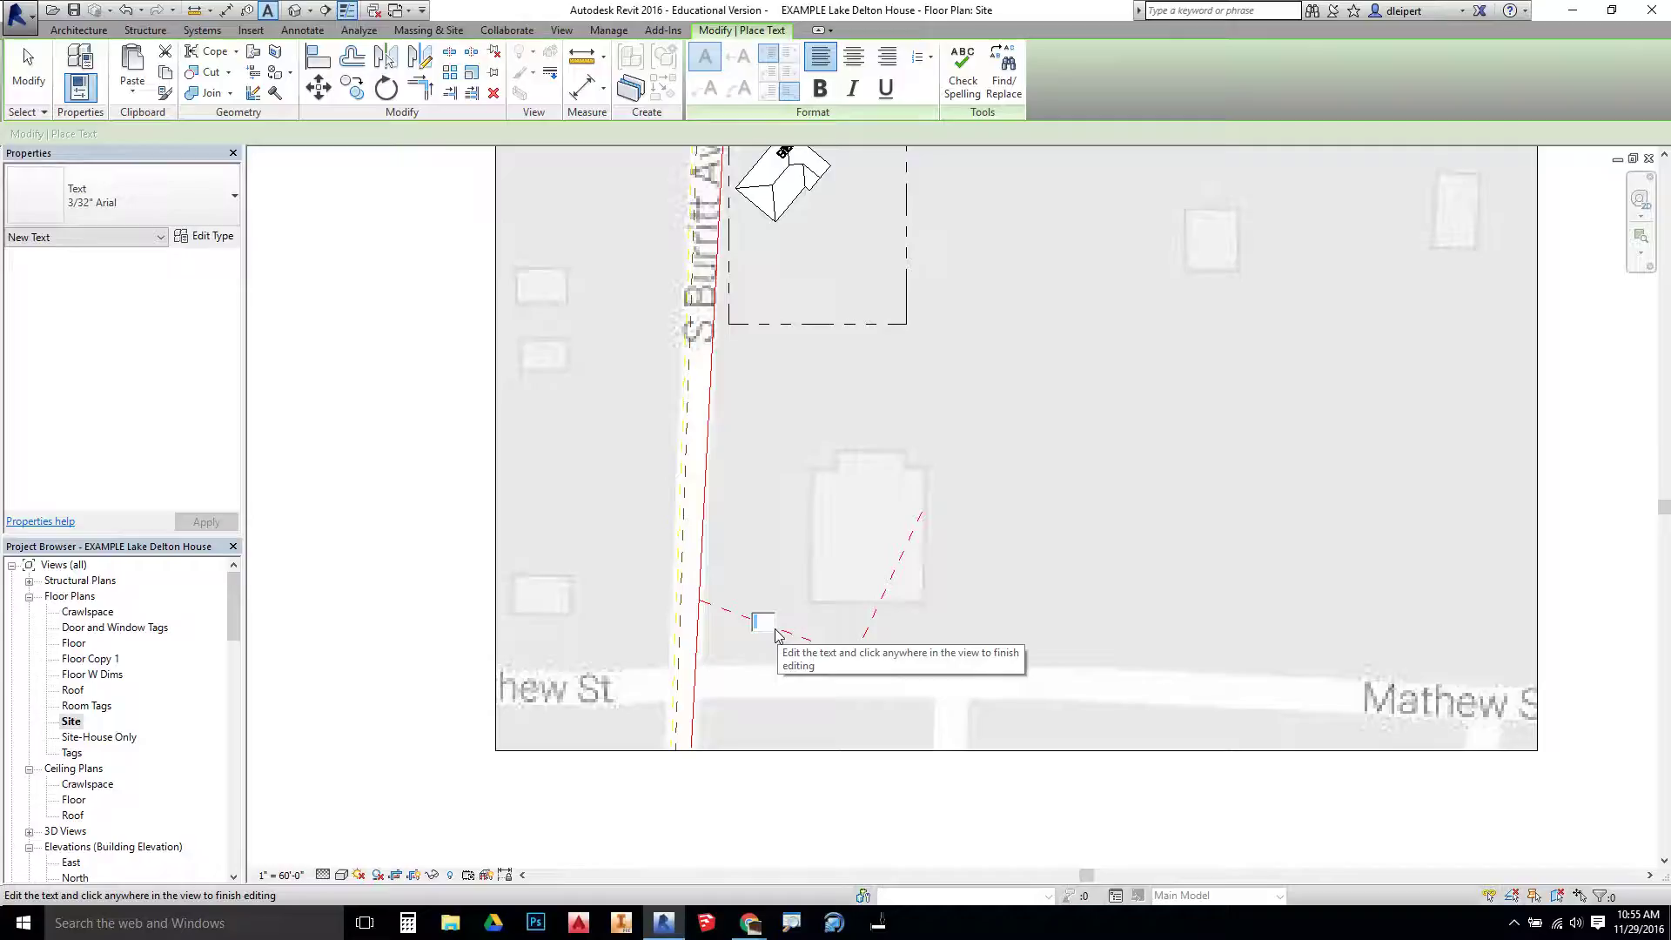
text(UE)
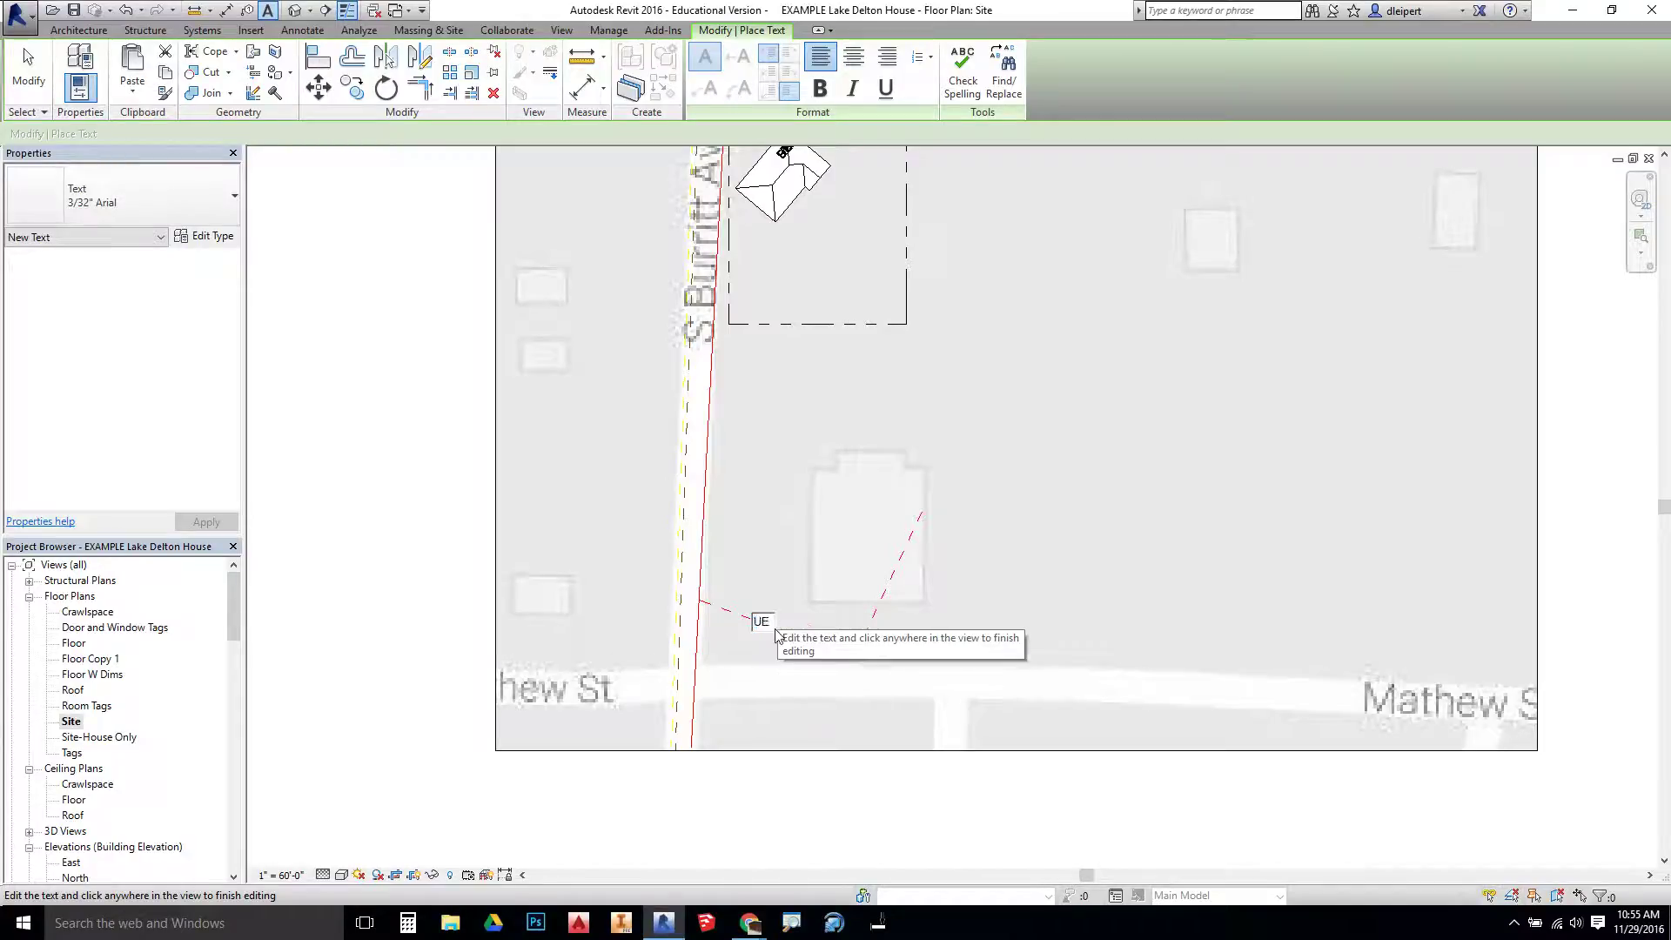
key(Return)
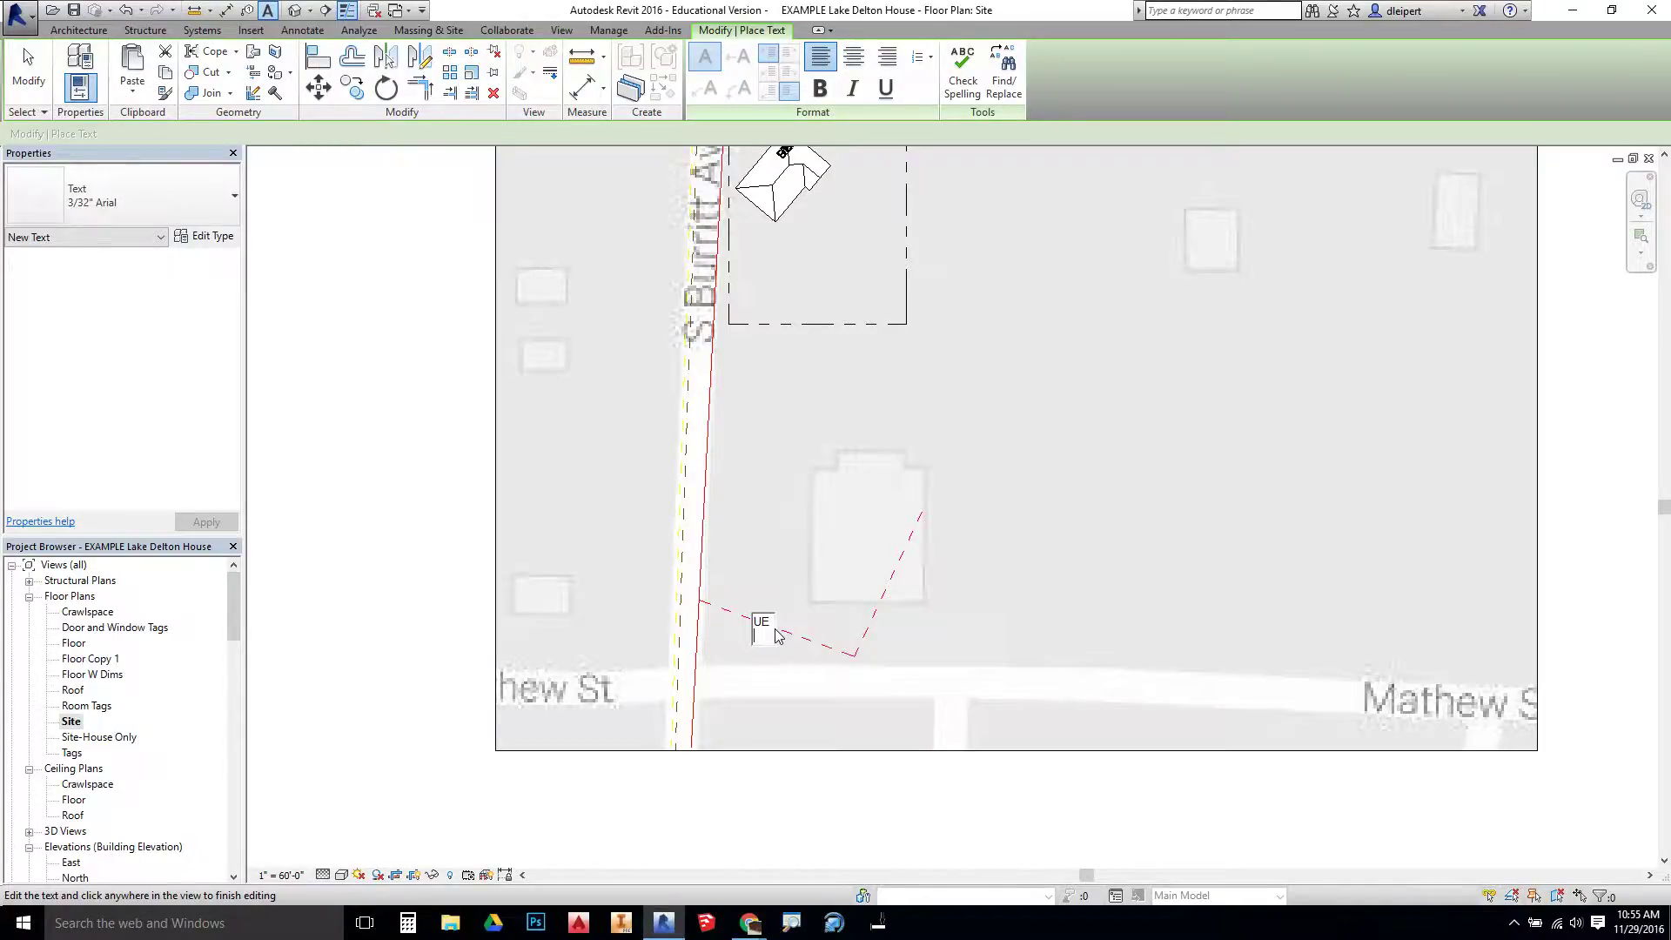
click(771, 581)
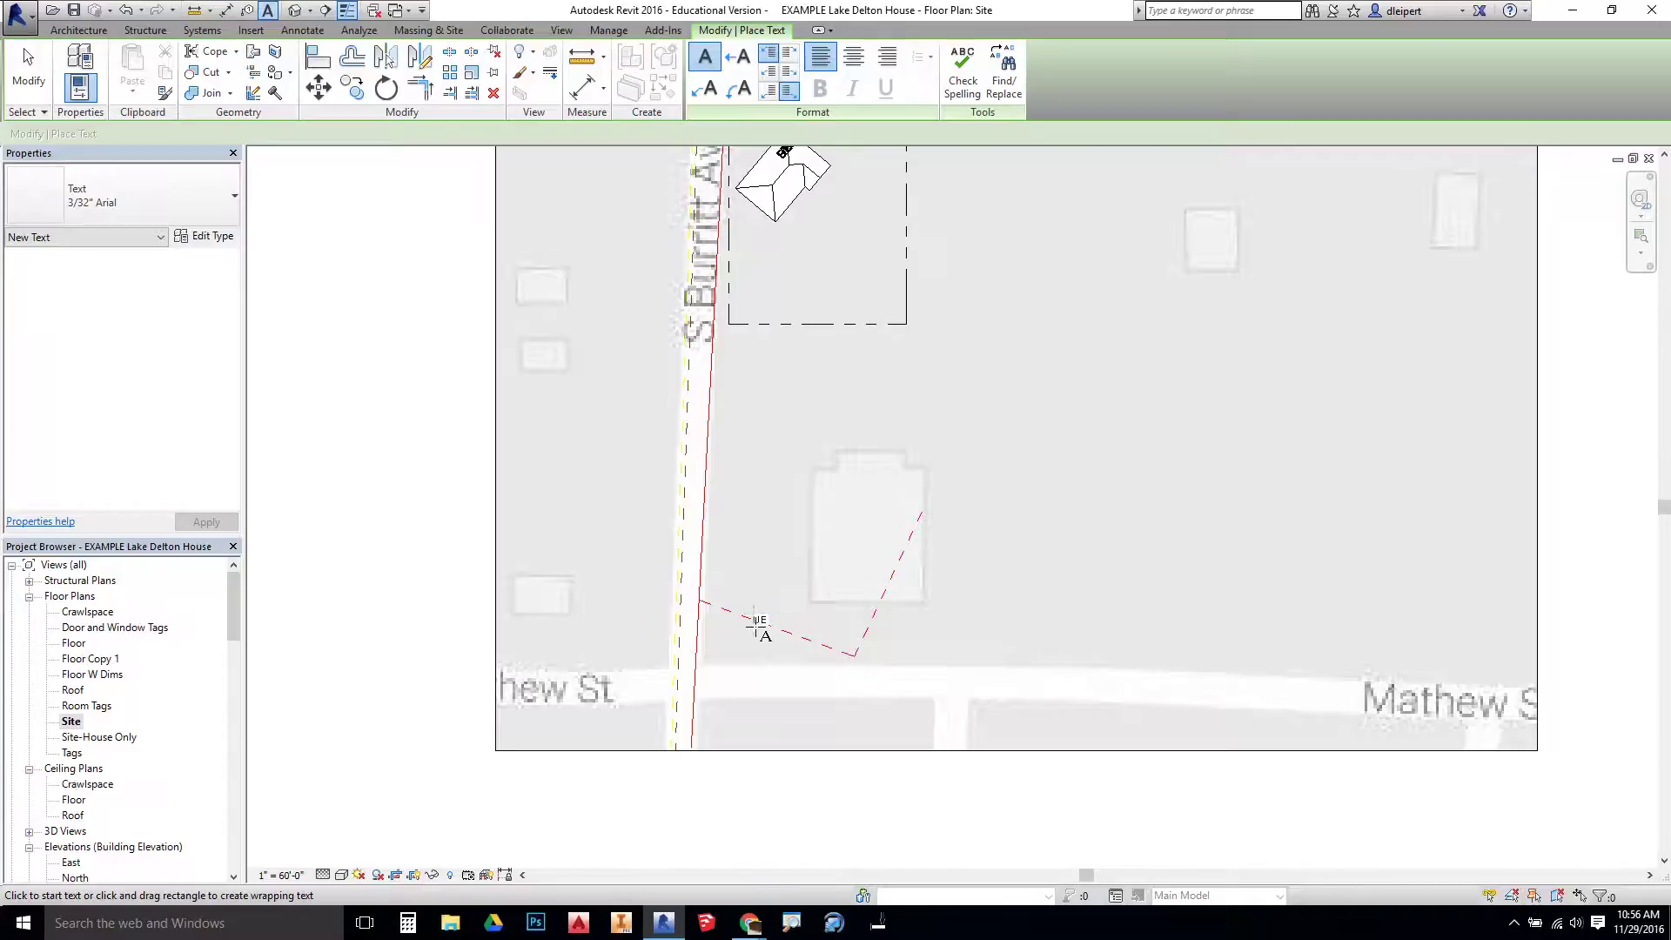
scroll(759, 625, up, 3)
key(Escape)
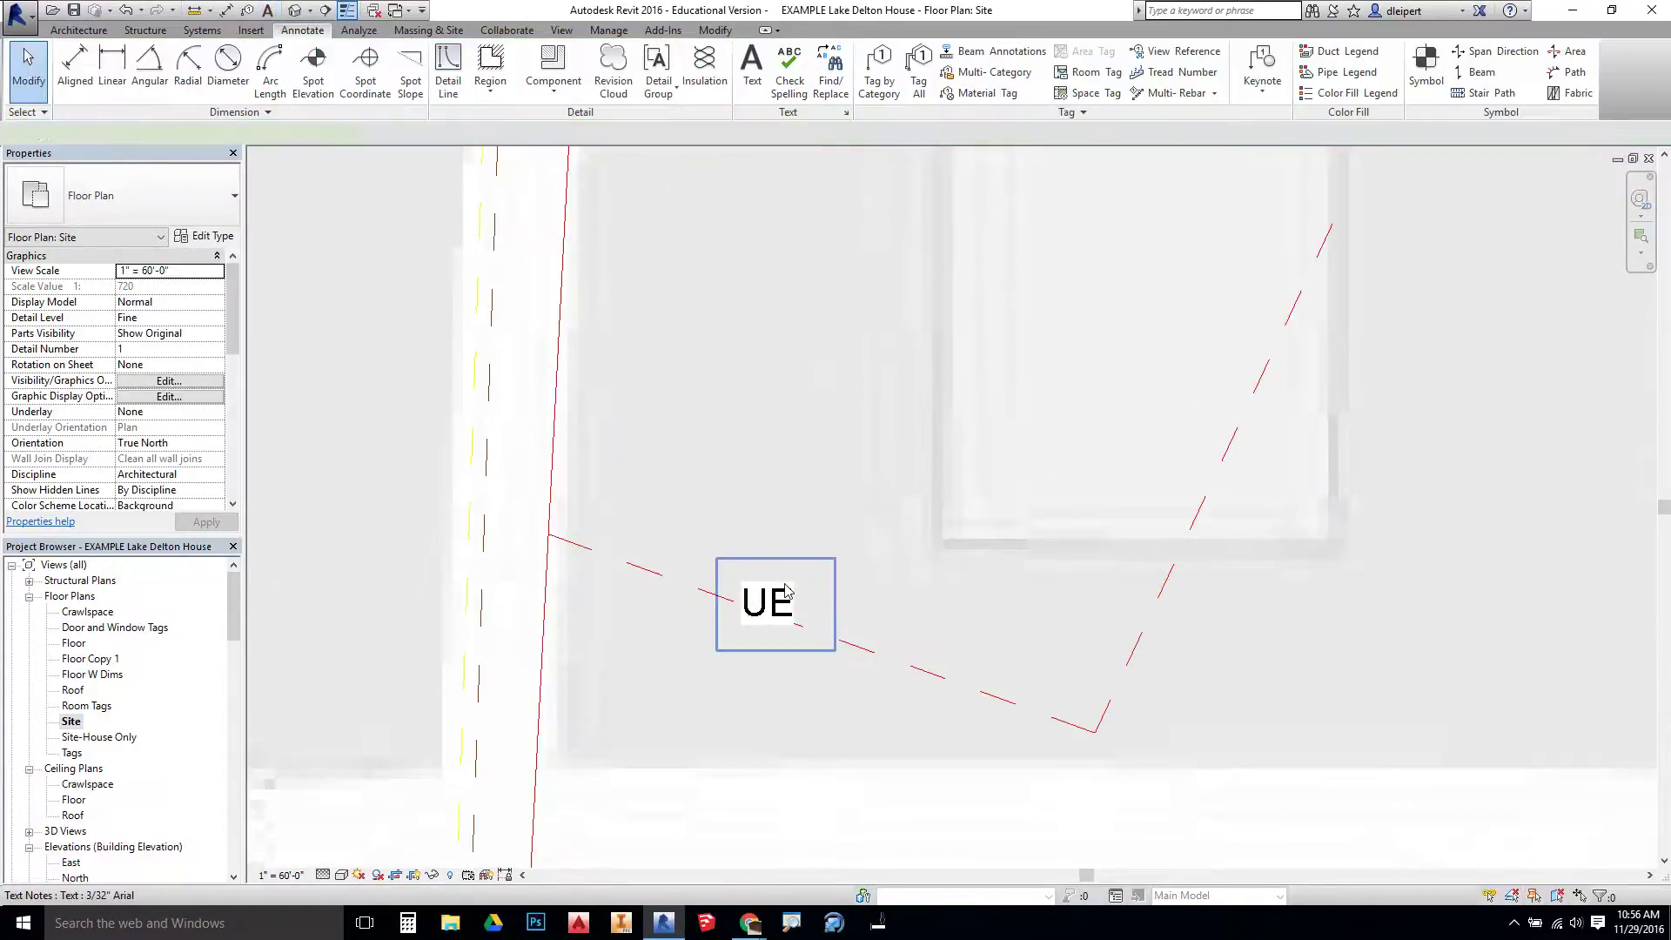
Copy the UE label onto the second UE line segment near the building, angled along the line
click(783, 585)
drag(784, 585, 1225, 420)
click(1226, 421)
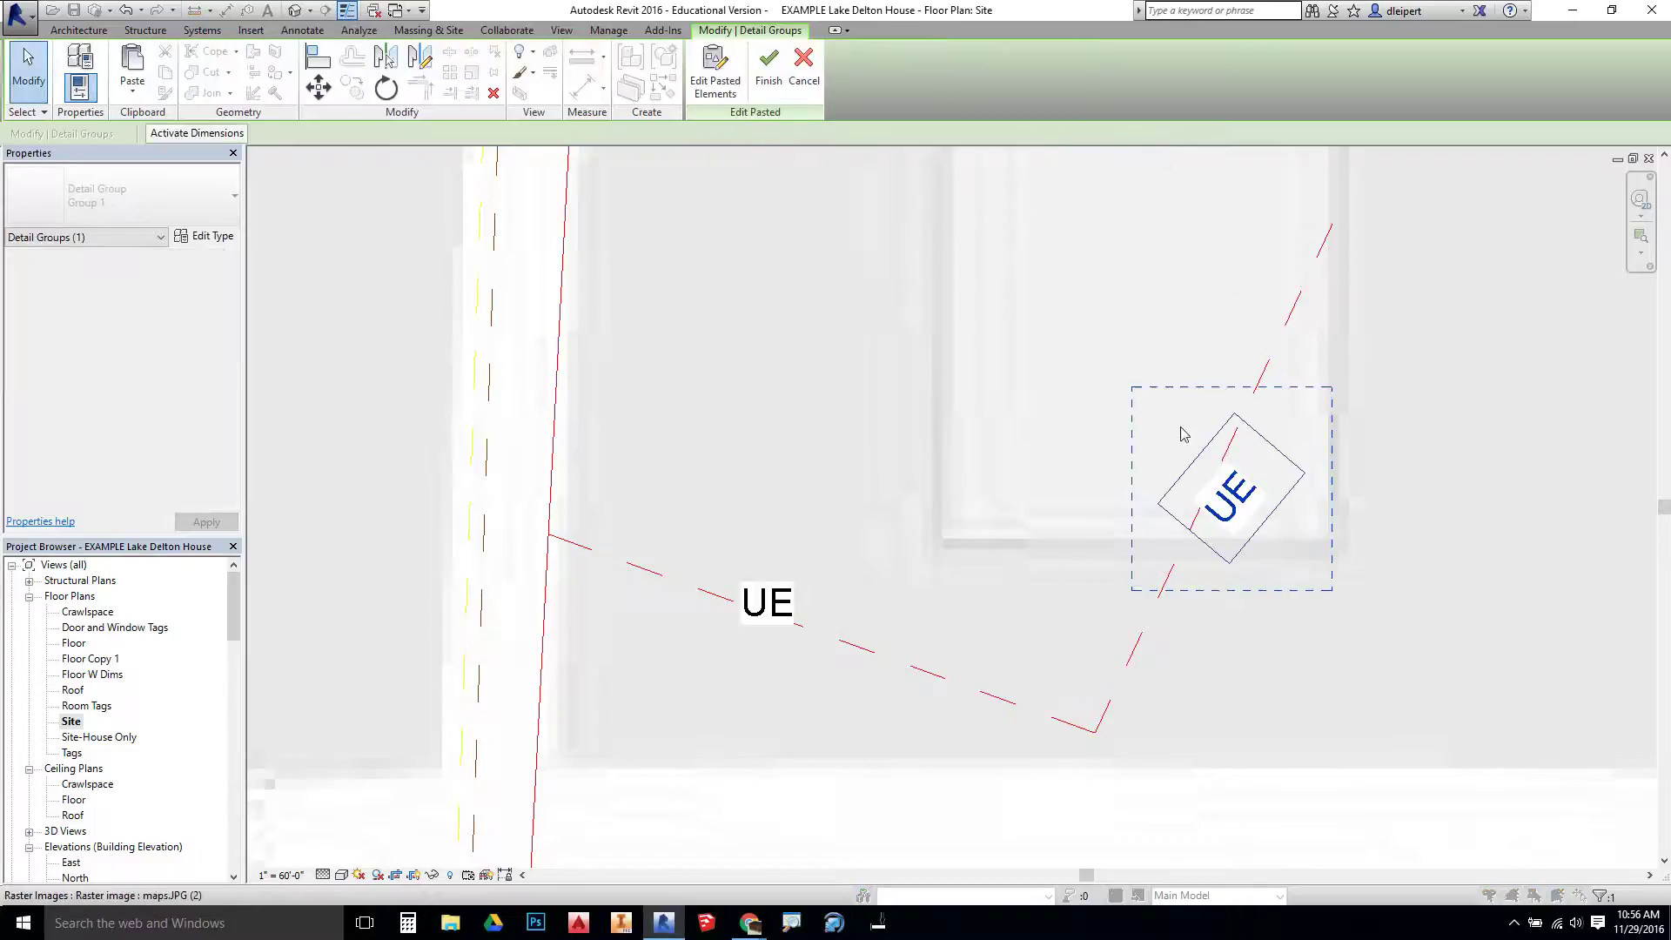
Paste another label copy on the SS line along S Burritt Ave, south of the street name, and change its text to "SS"
scroll(1036, 436, down, 3)
middle_drag(976, 419, 1084, 576)
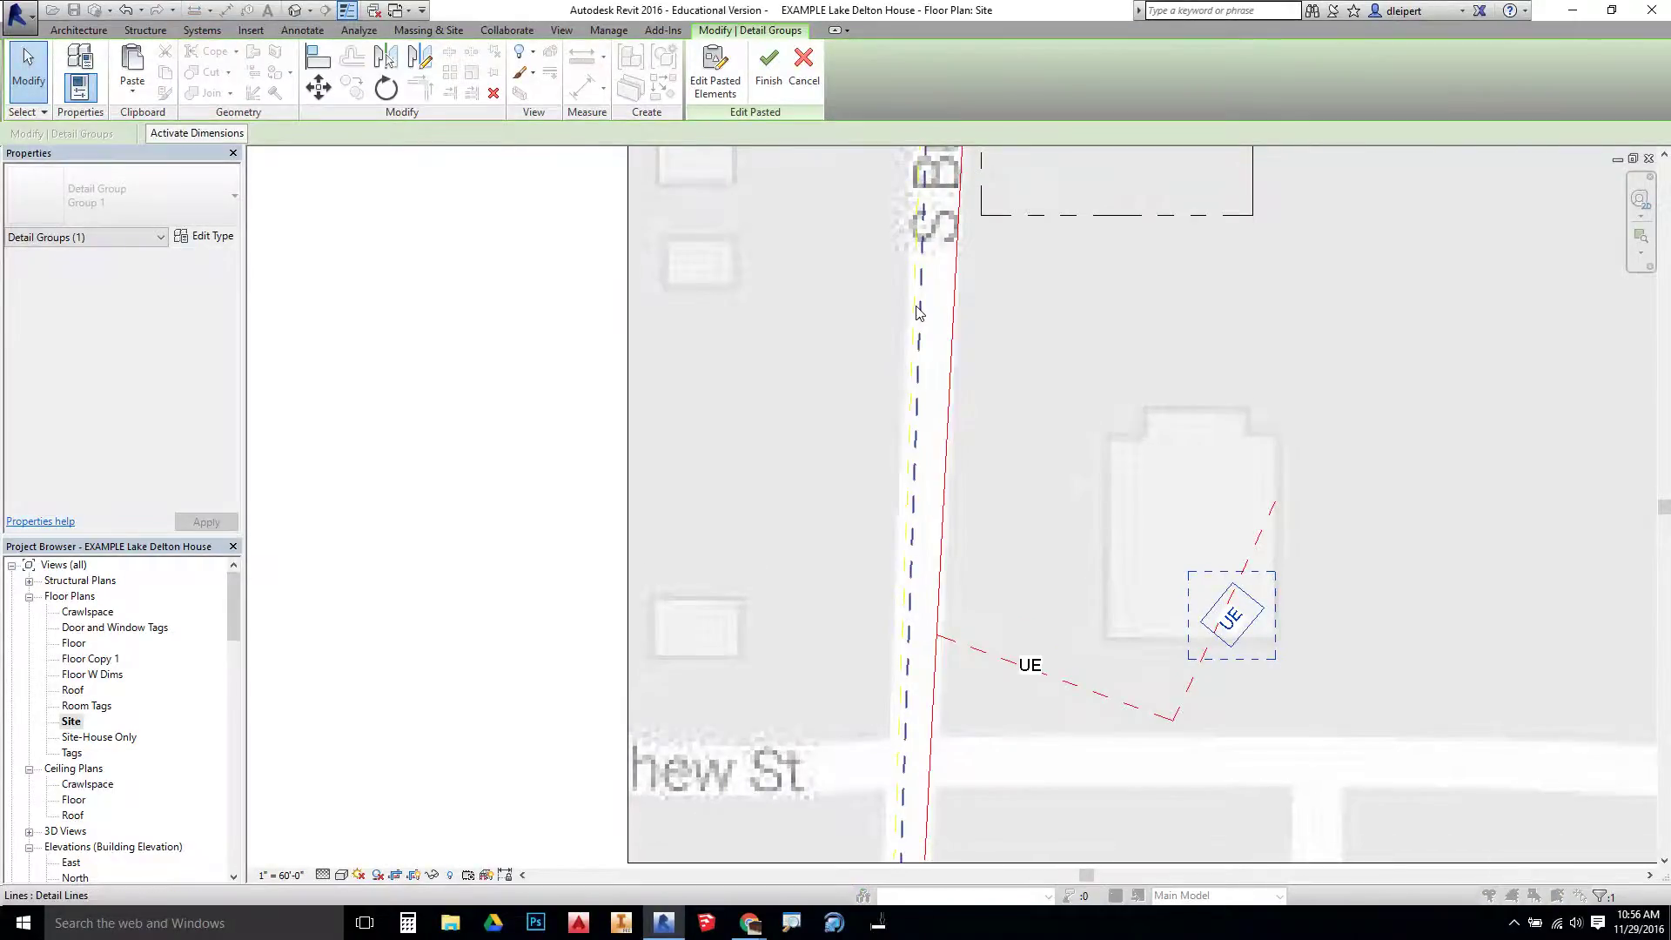
scroll(923, 334, up, 4)
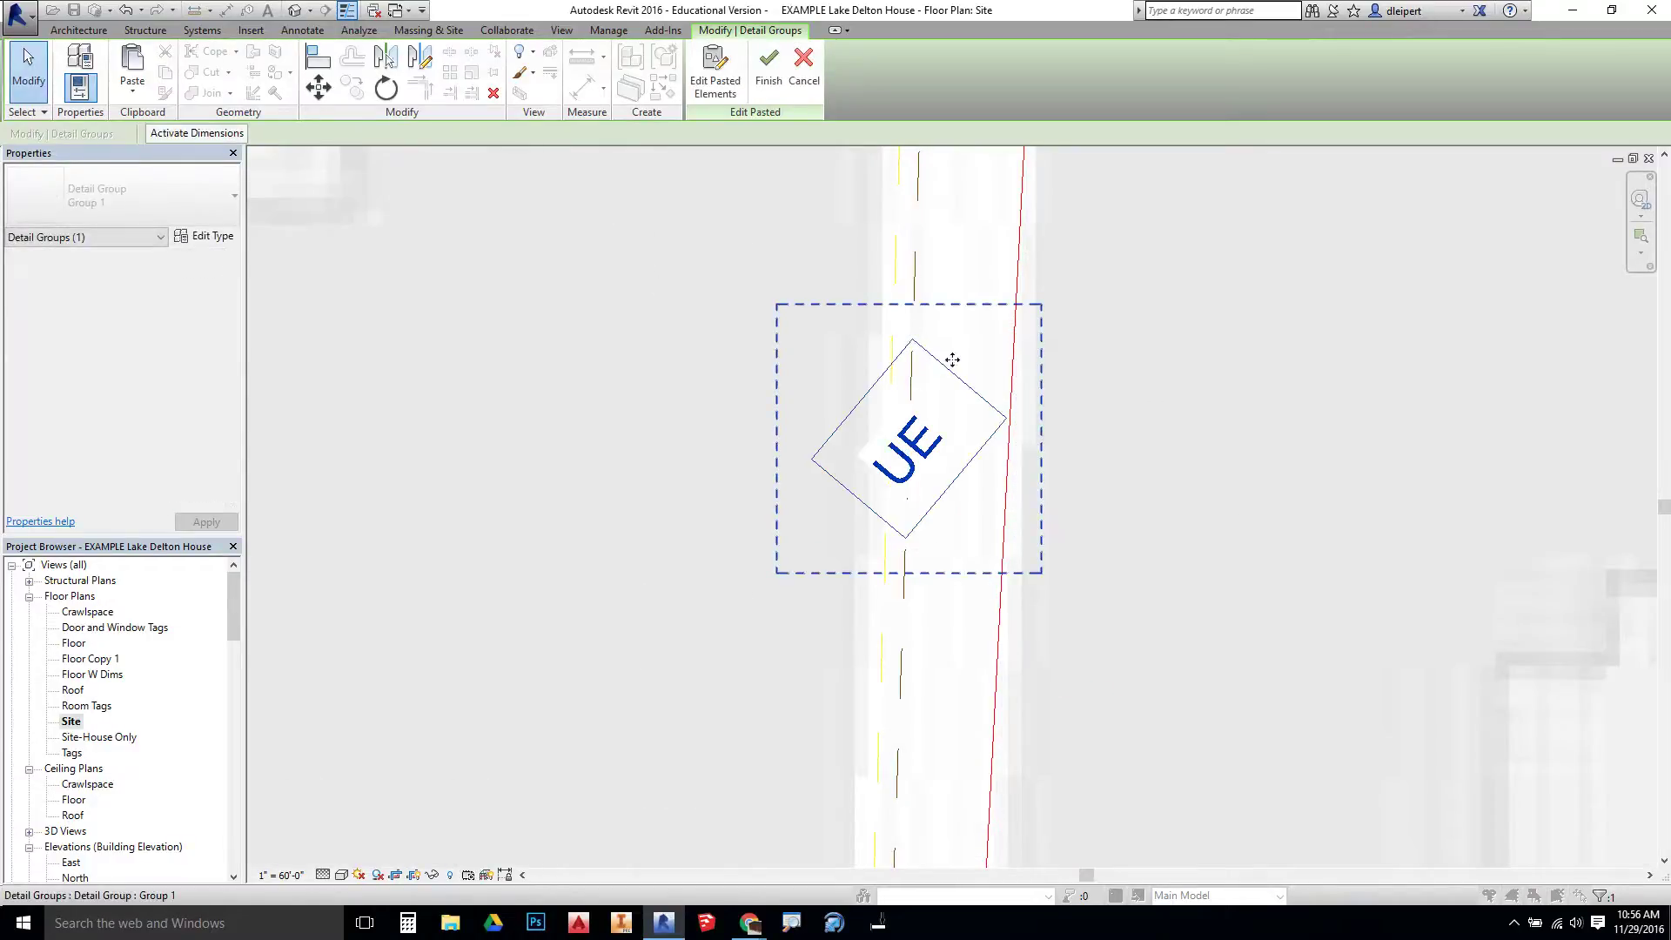
drag(952, 359, 978, 322)
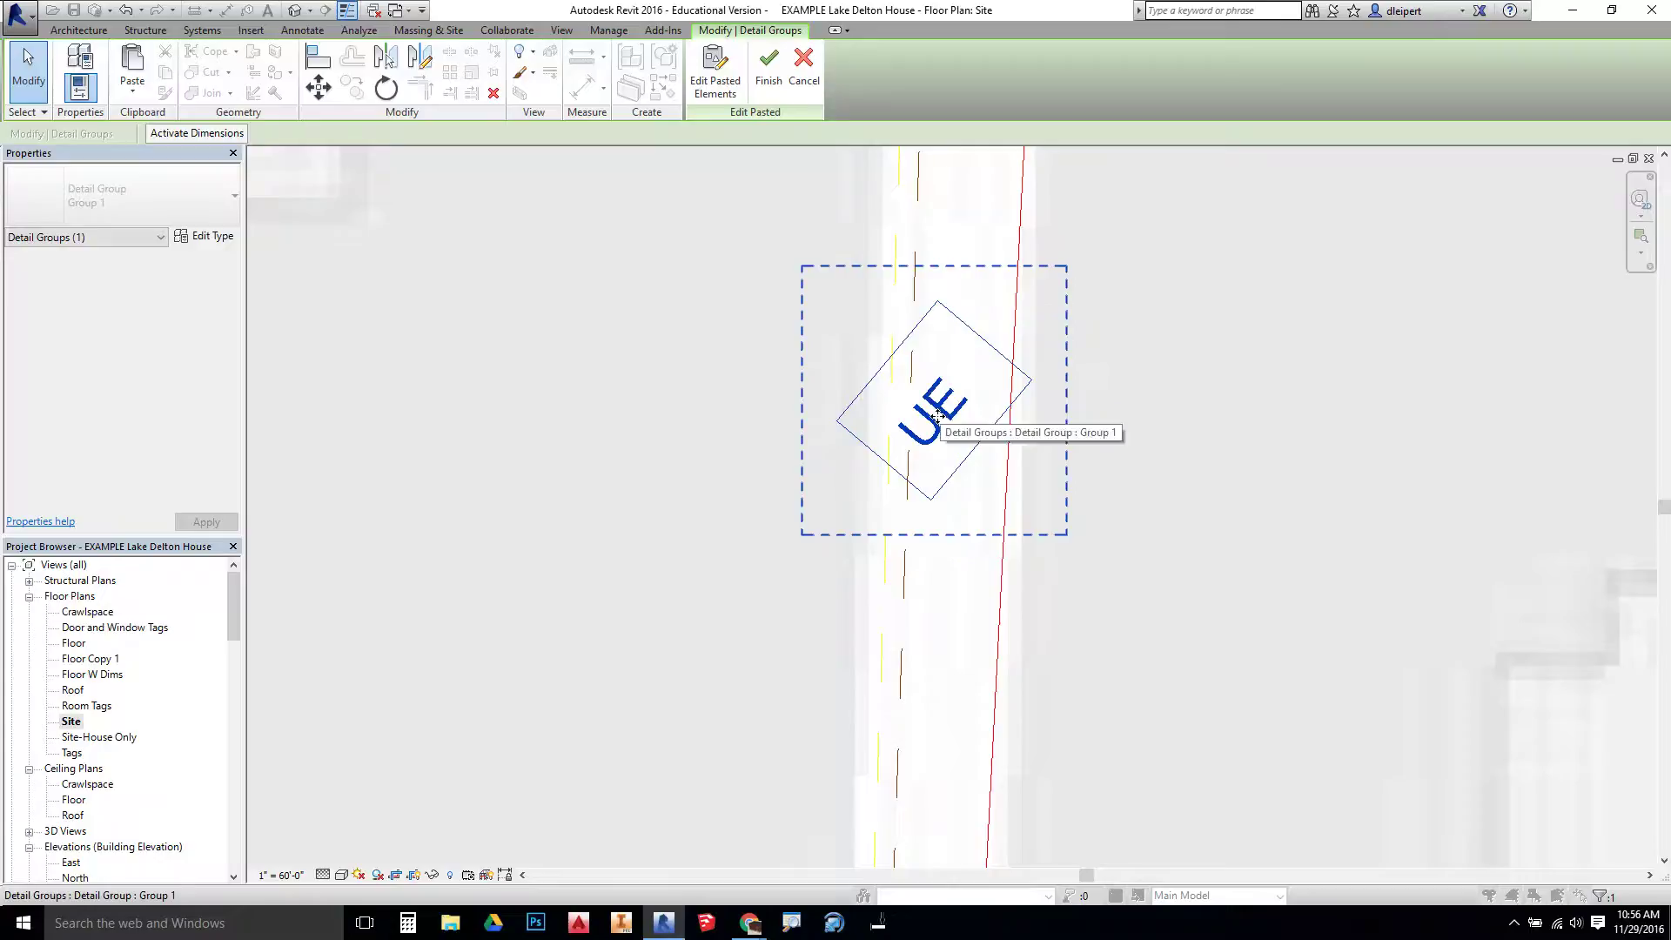
double_click(938, 417)
double_click(939, 415)
double_click(956, 399)
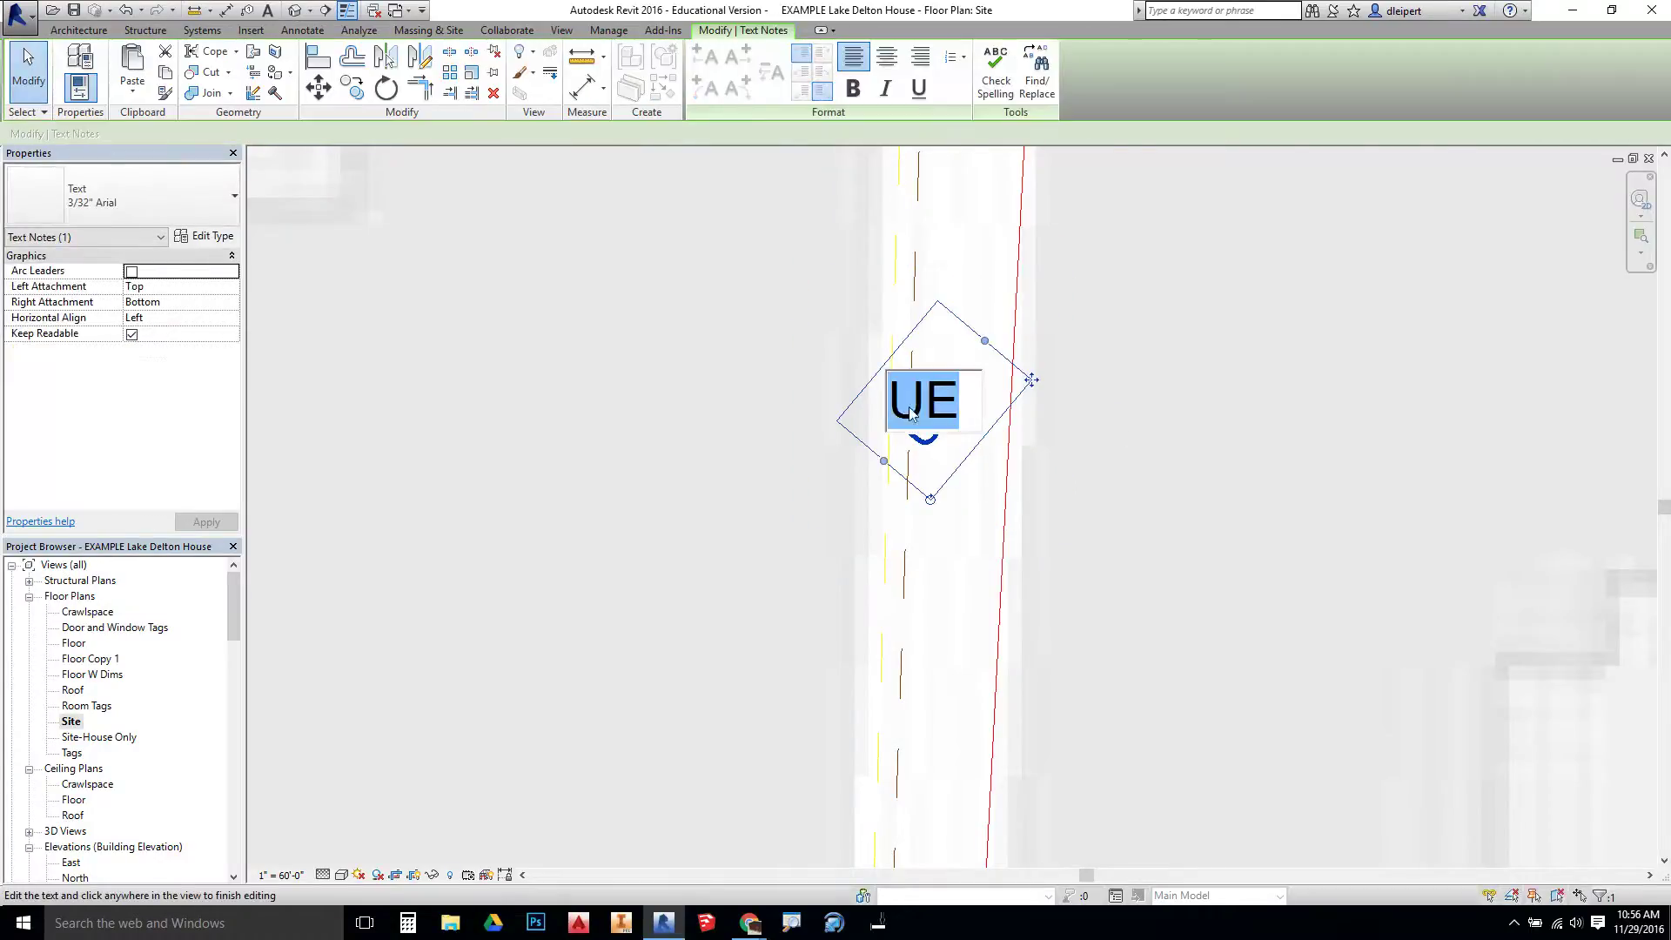
text(SS)
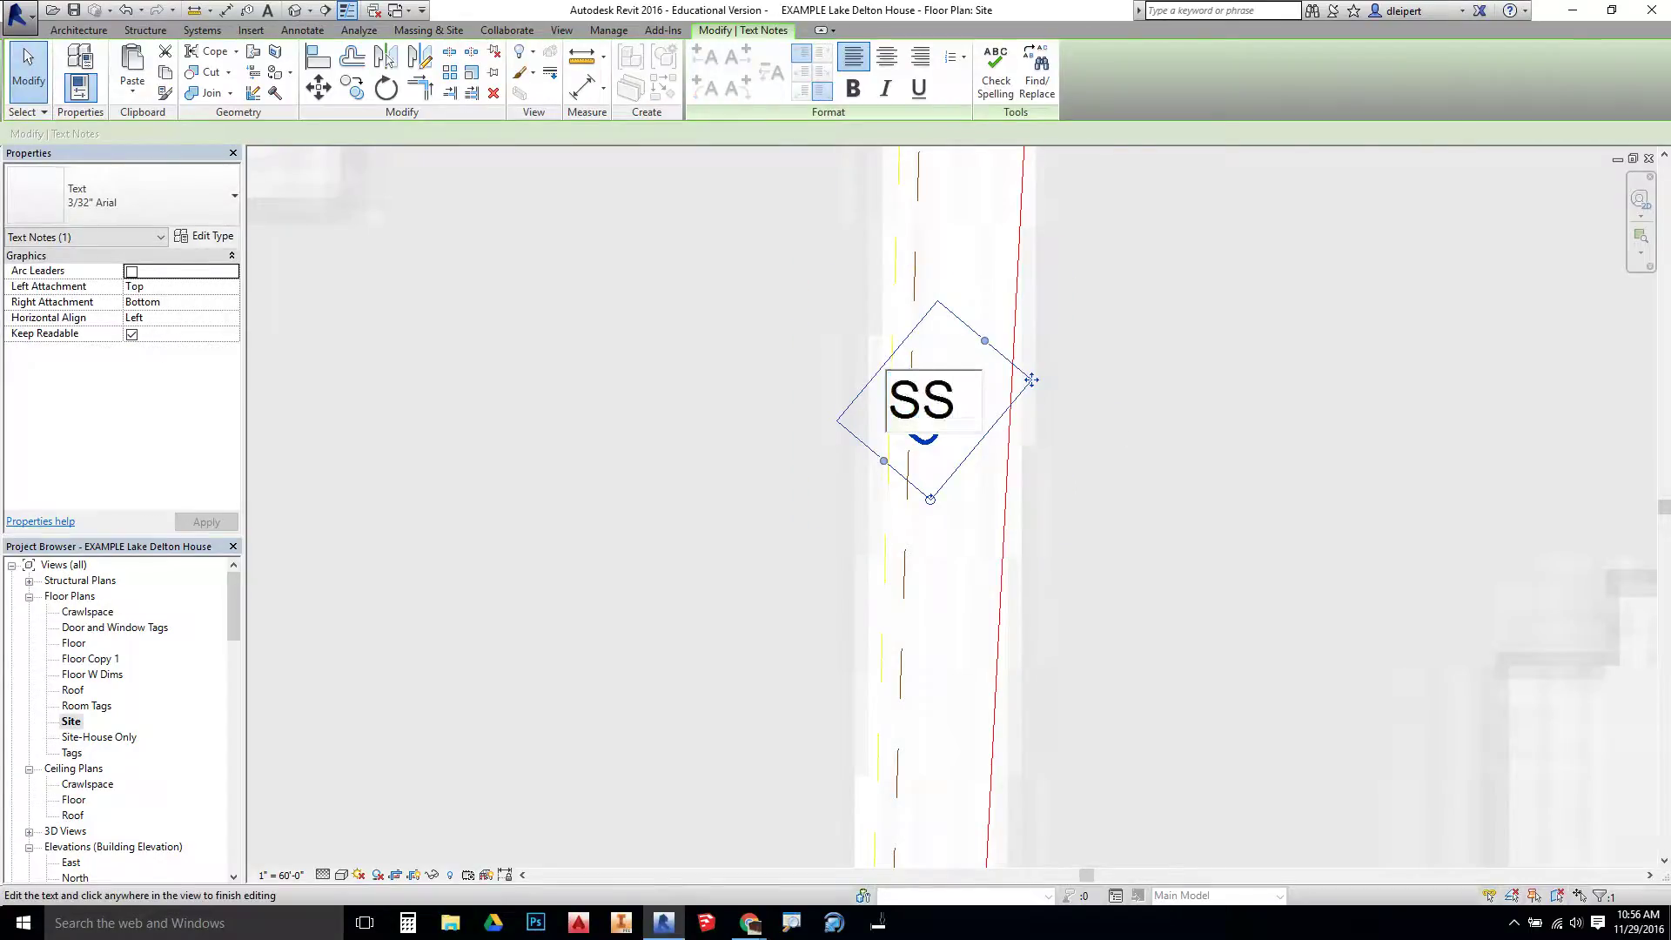
click(1086, 412)
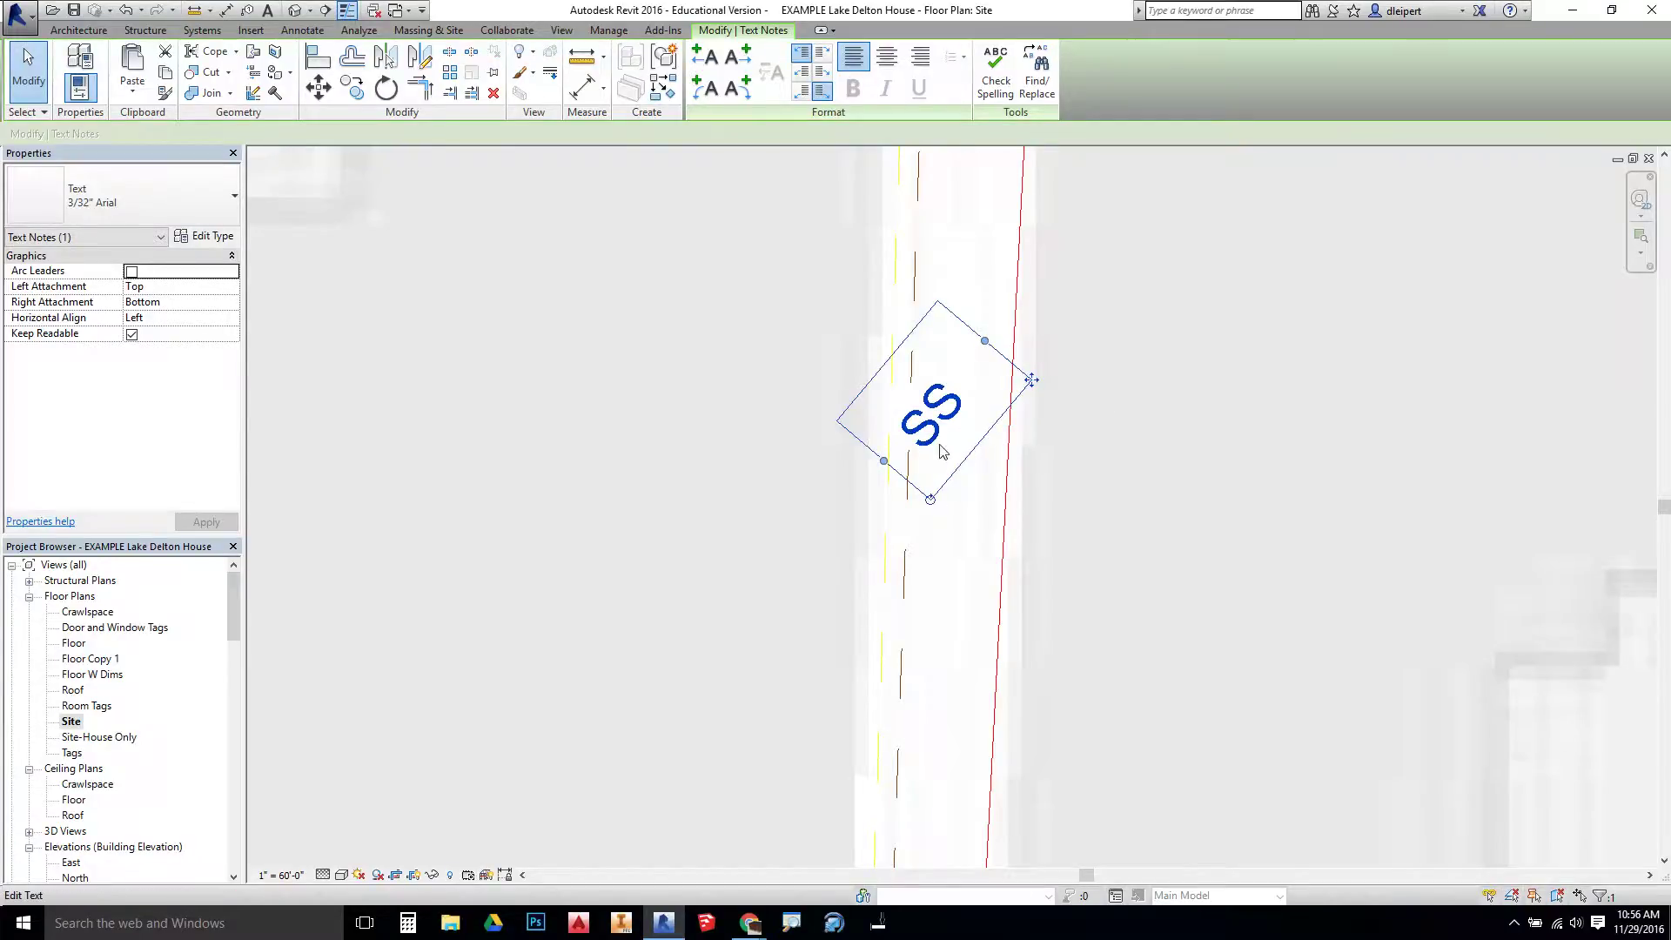
Rotate the SS label to horizontal and shift it slightly east beside the SS line
drag(932, 500, 875, 450)
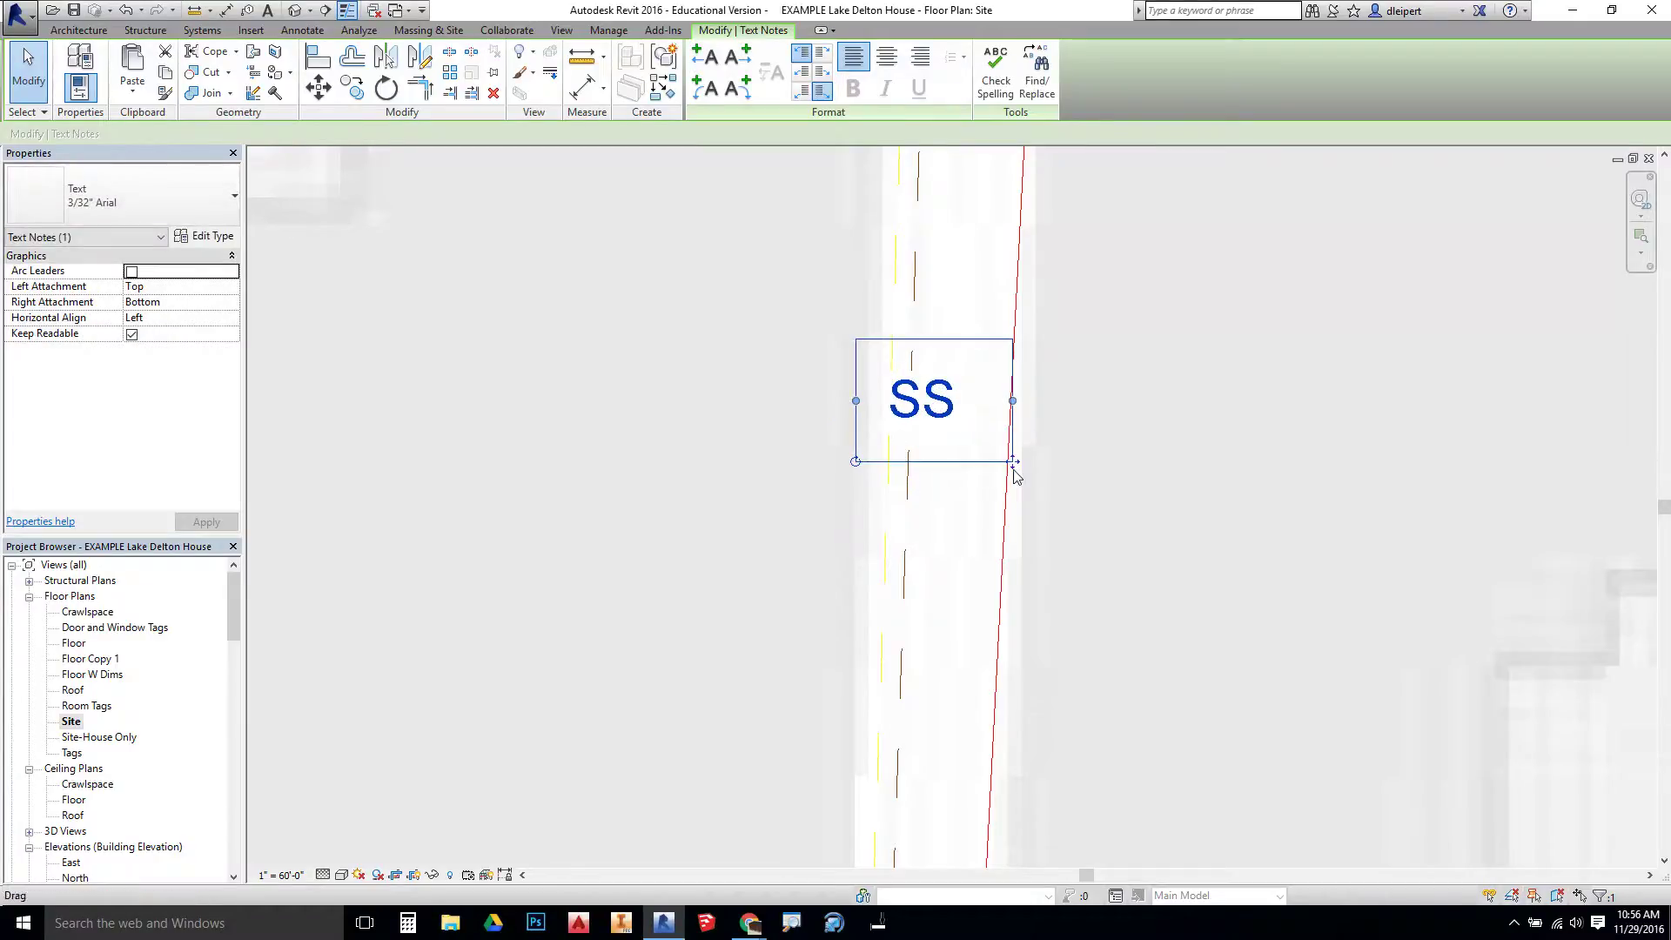
drag(1014, 466, 1027, 465)
click(1056, 522)
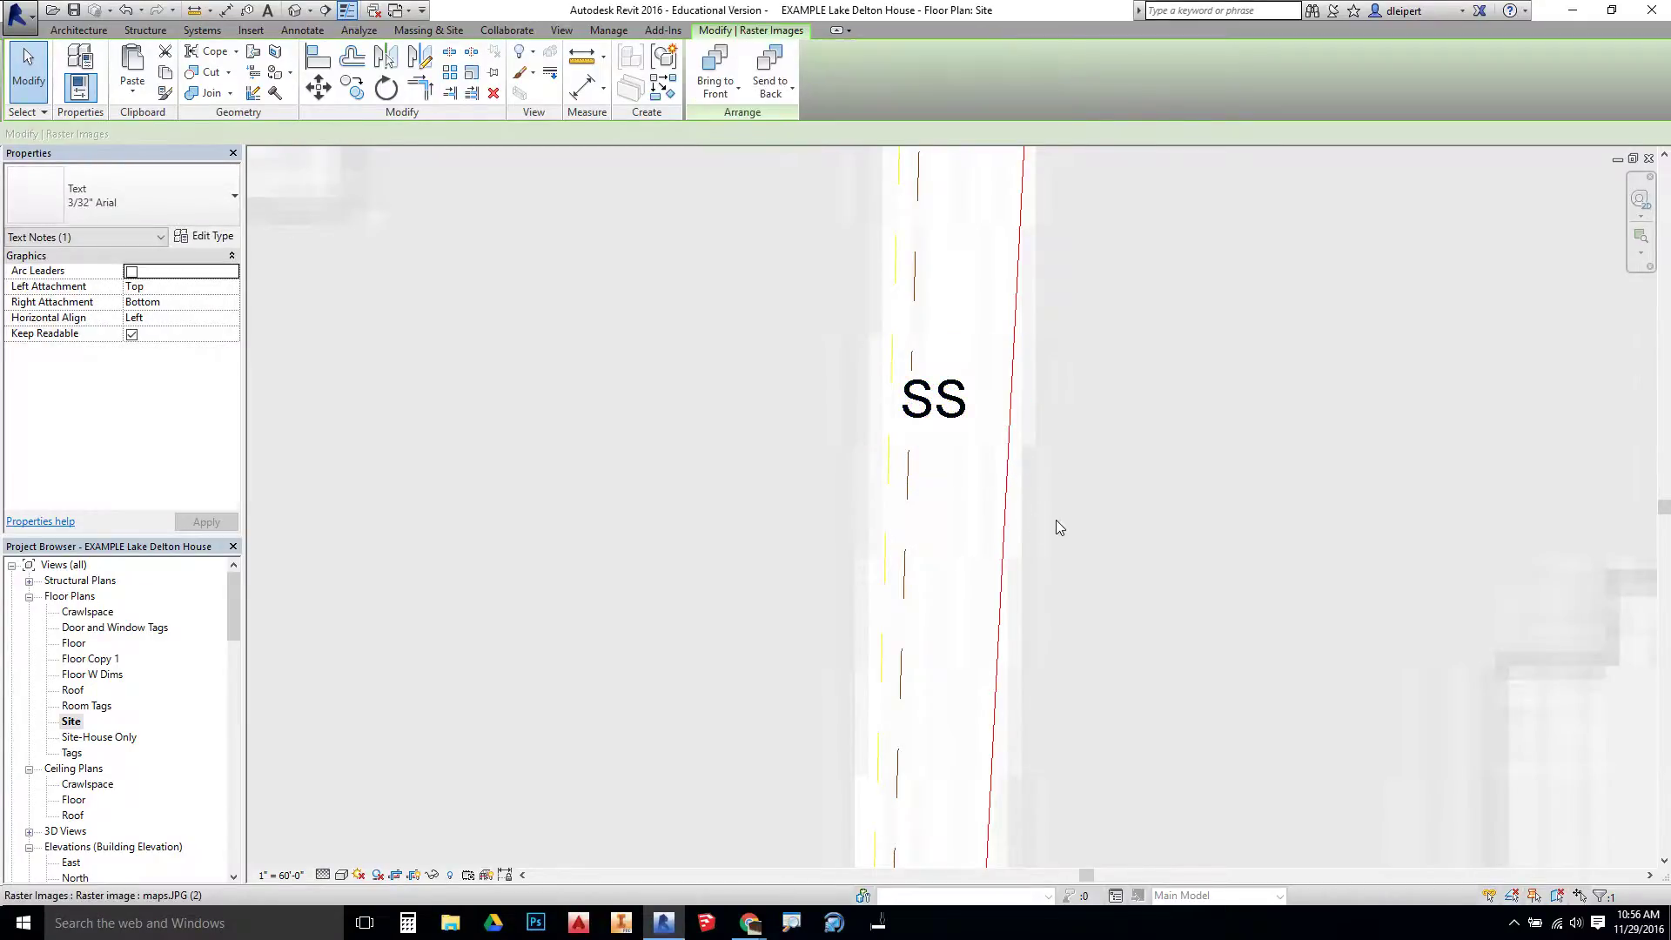
middle_drag(933, 319, 918, 475)
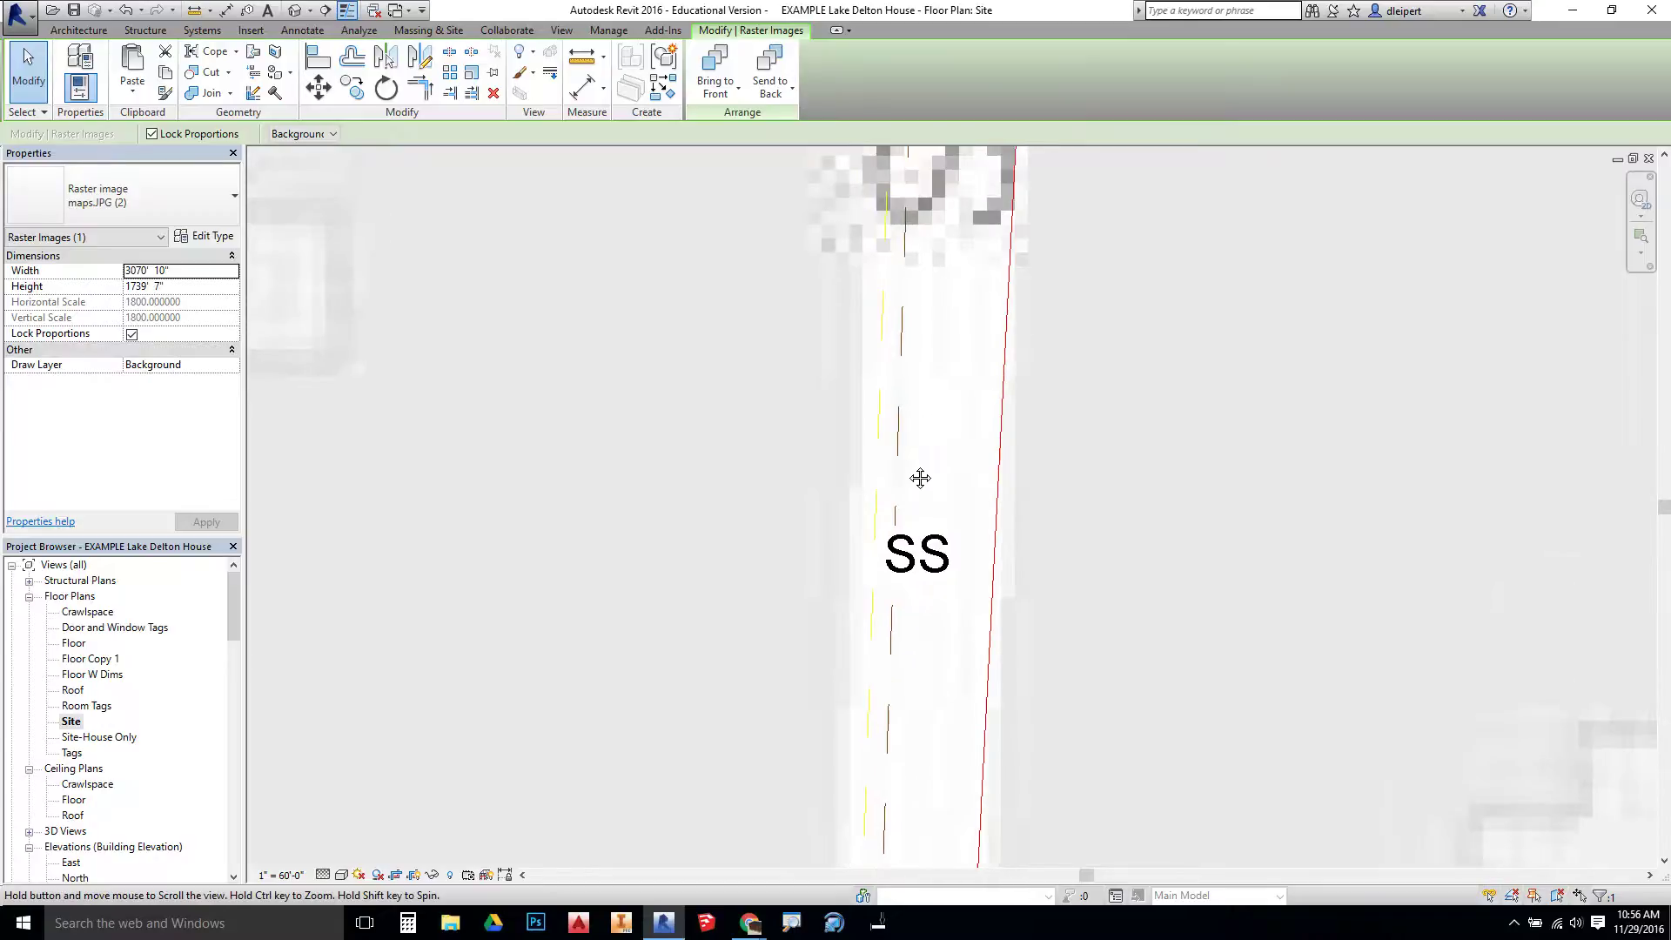
key(Escape)
click(935, 557)
key(Delete)
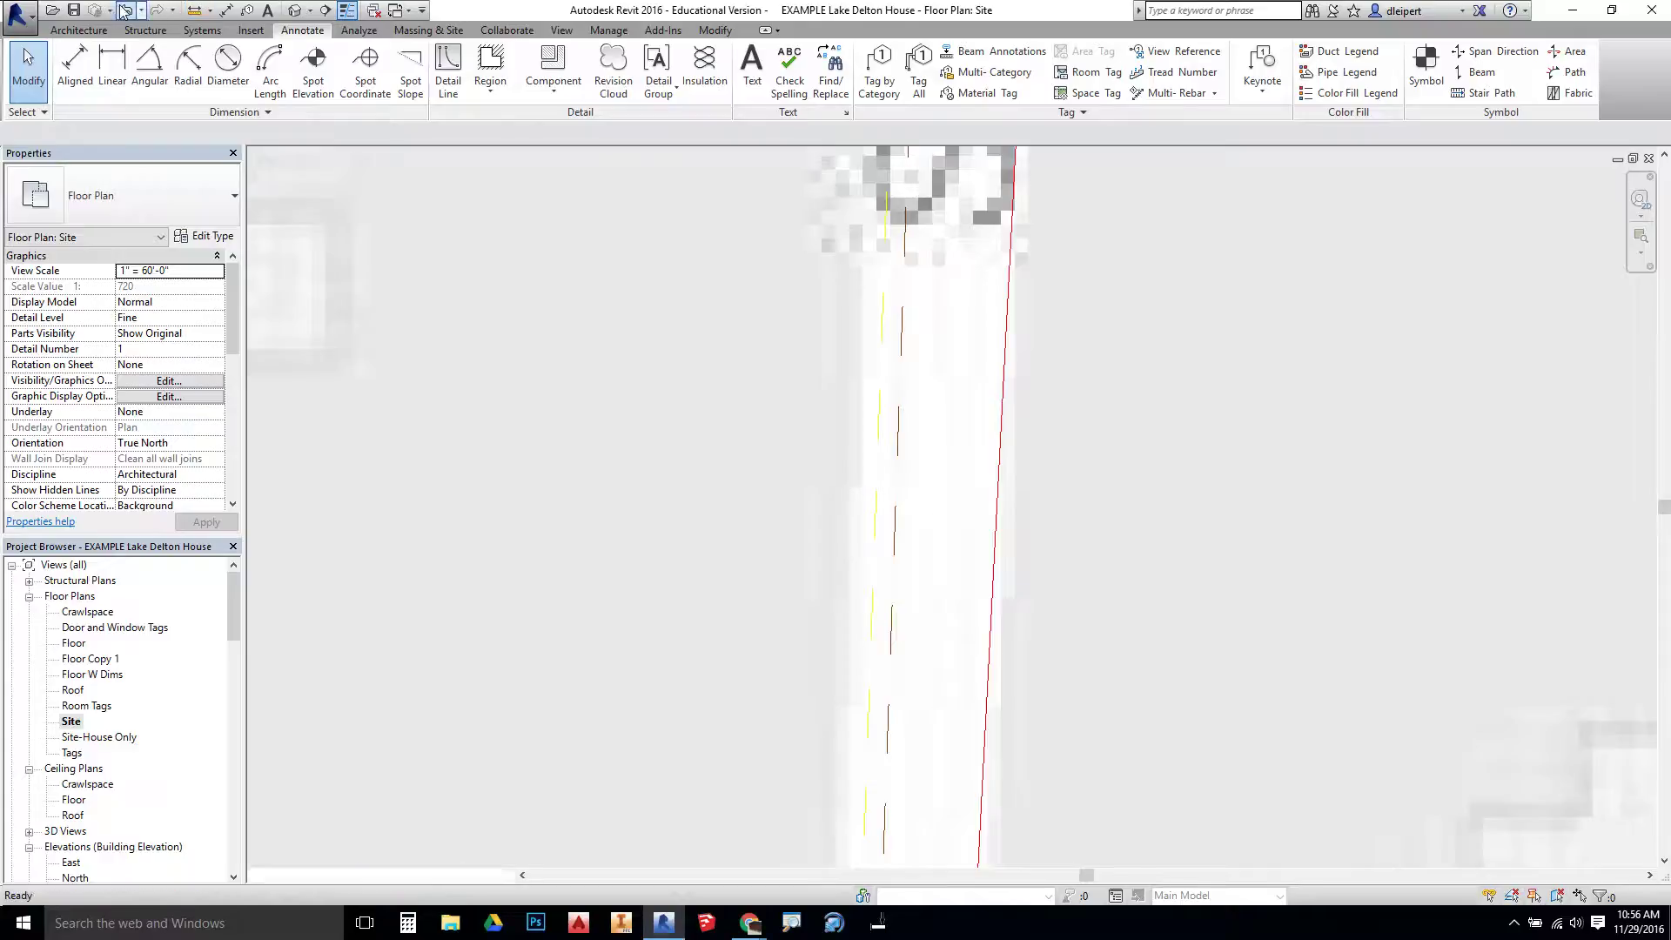
click(125, 11)
Paste a copy of the SS label beside the G line, just north of the original label
click(933, 542)
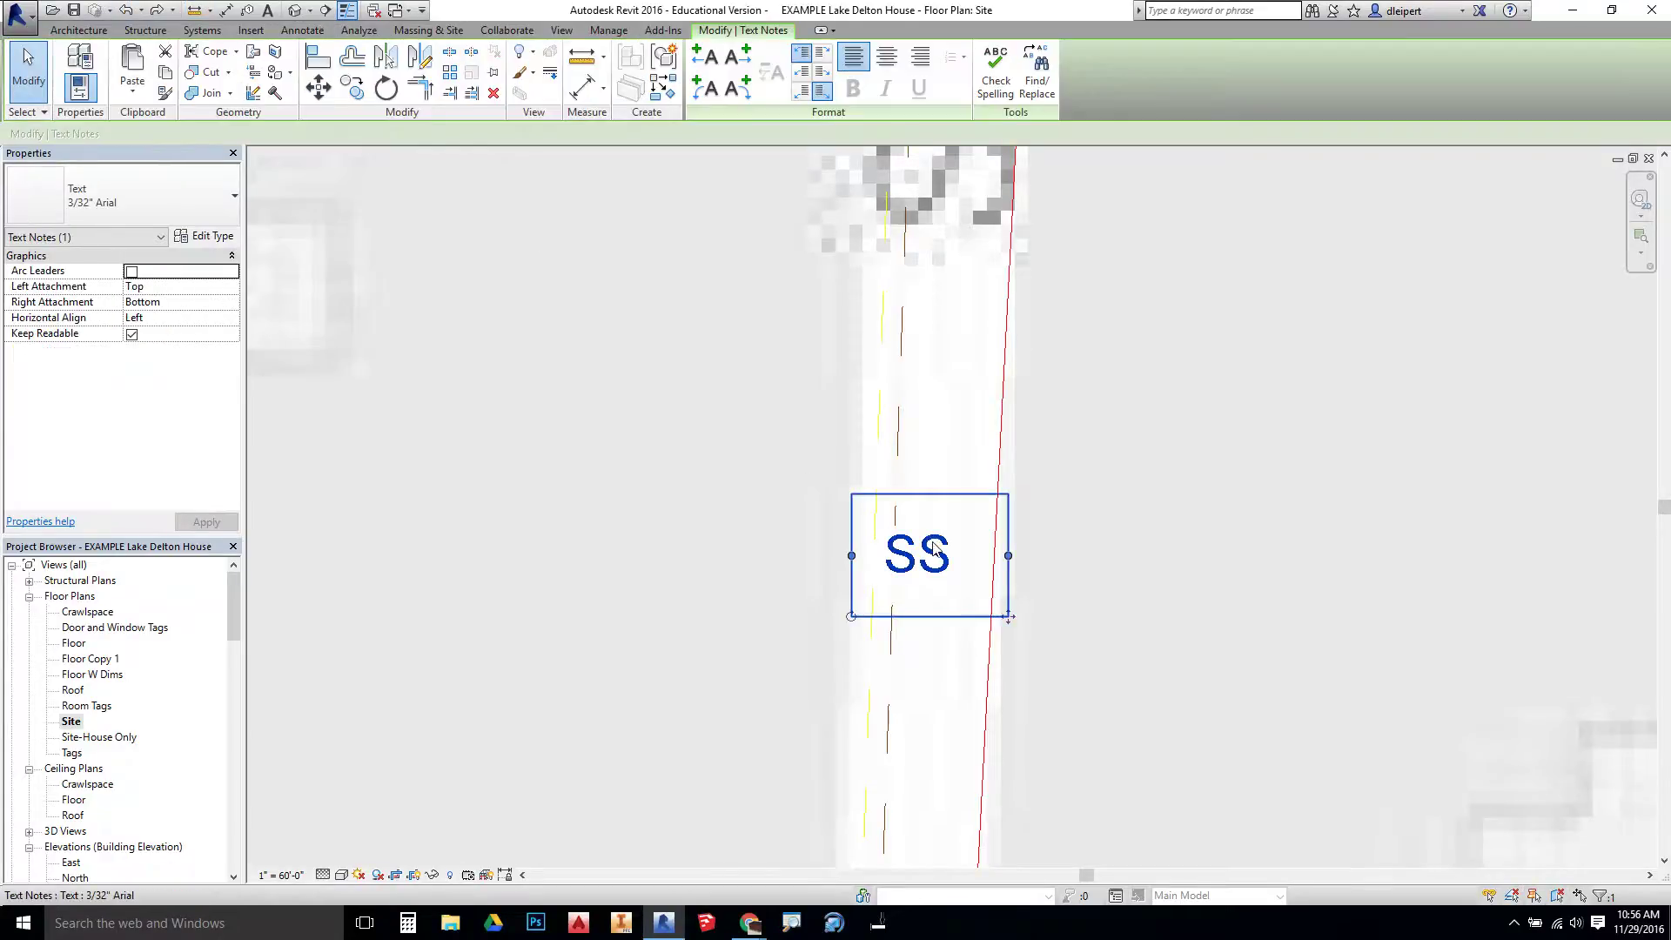
key(ctrl+v)
click(834, 246)
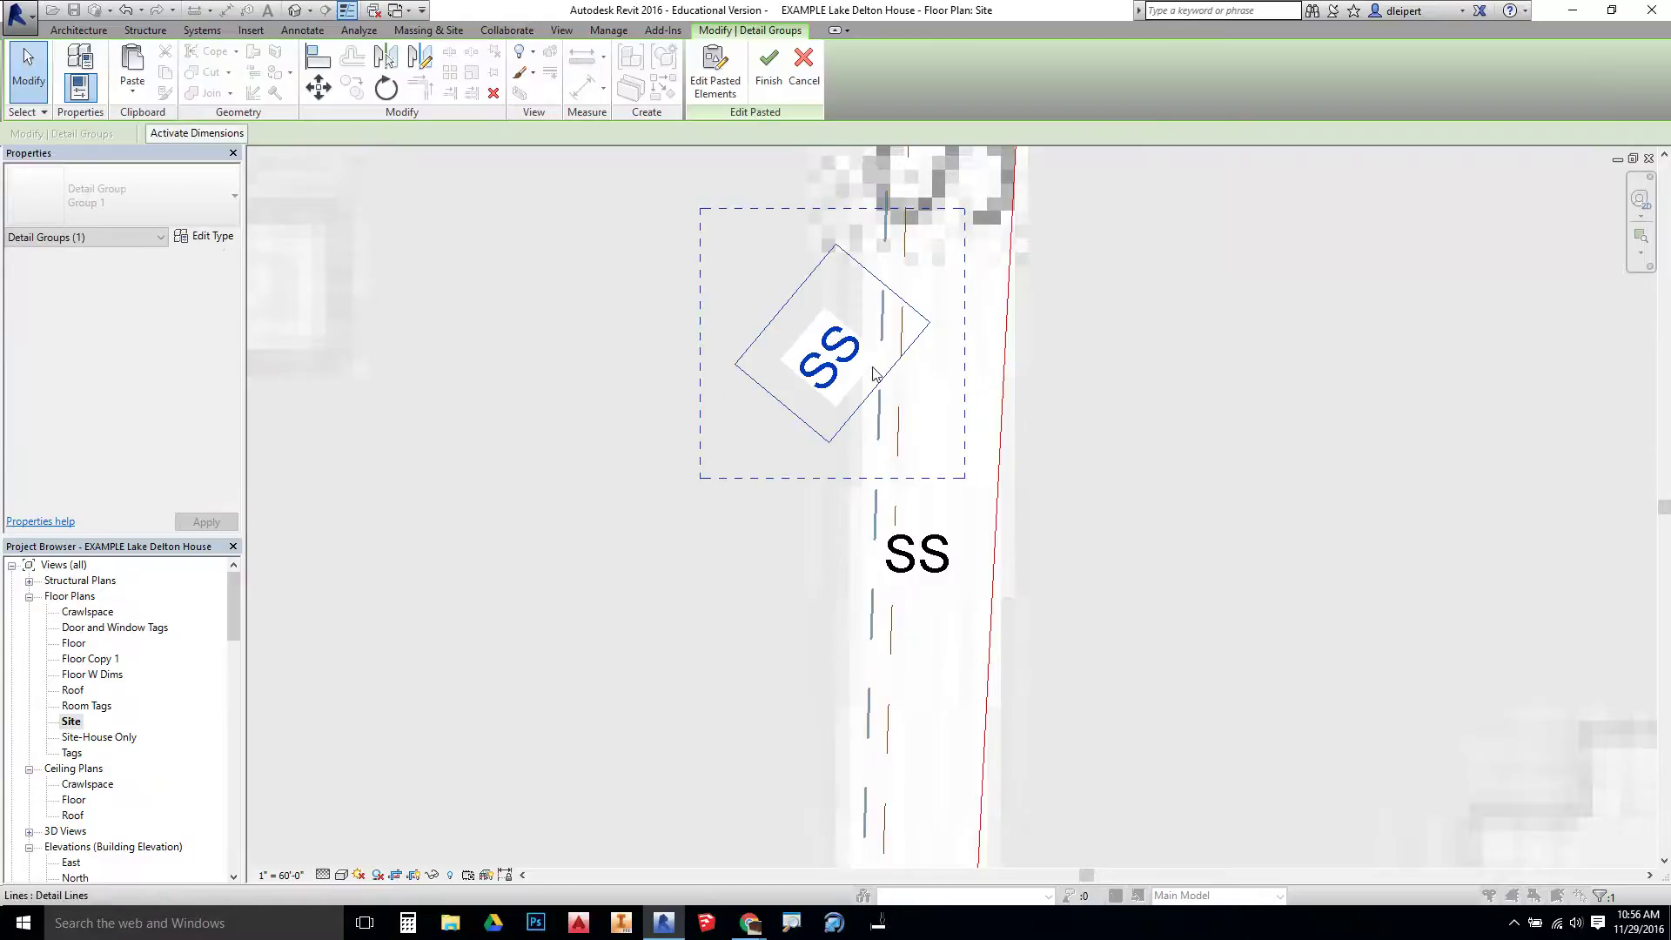
click(833, 393)
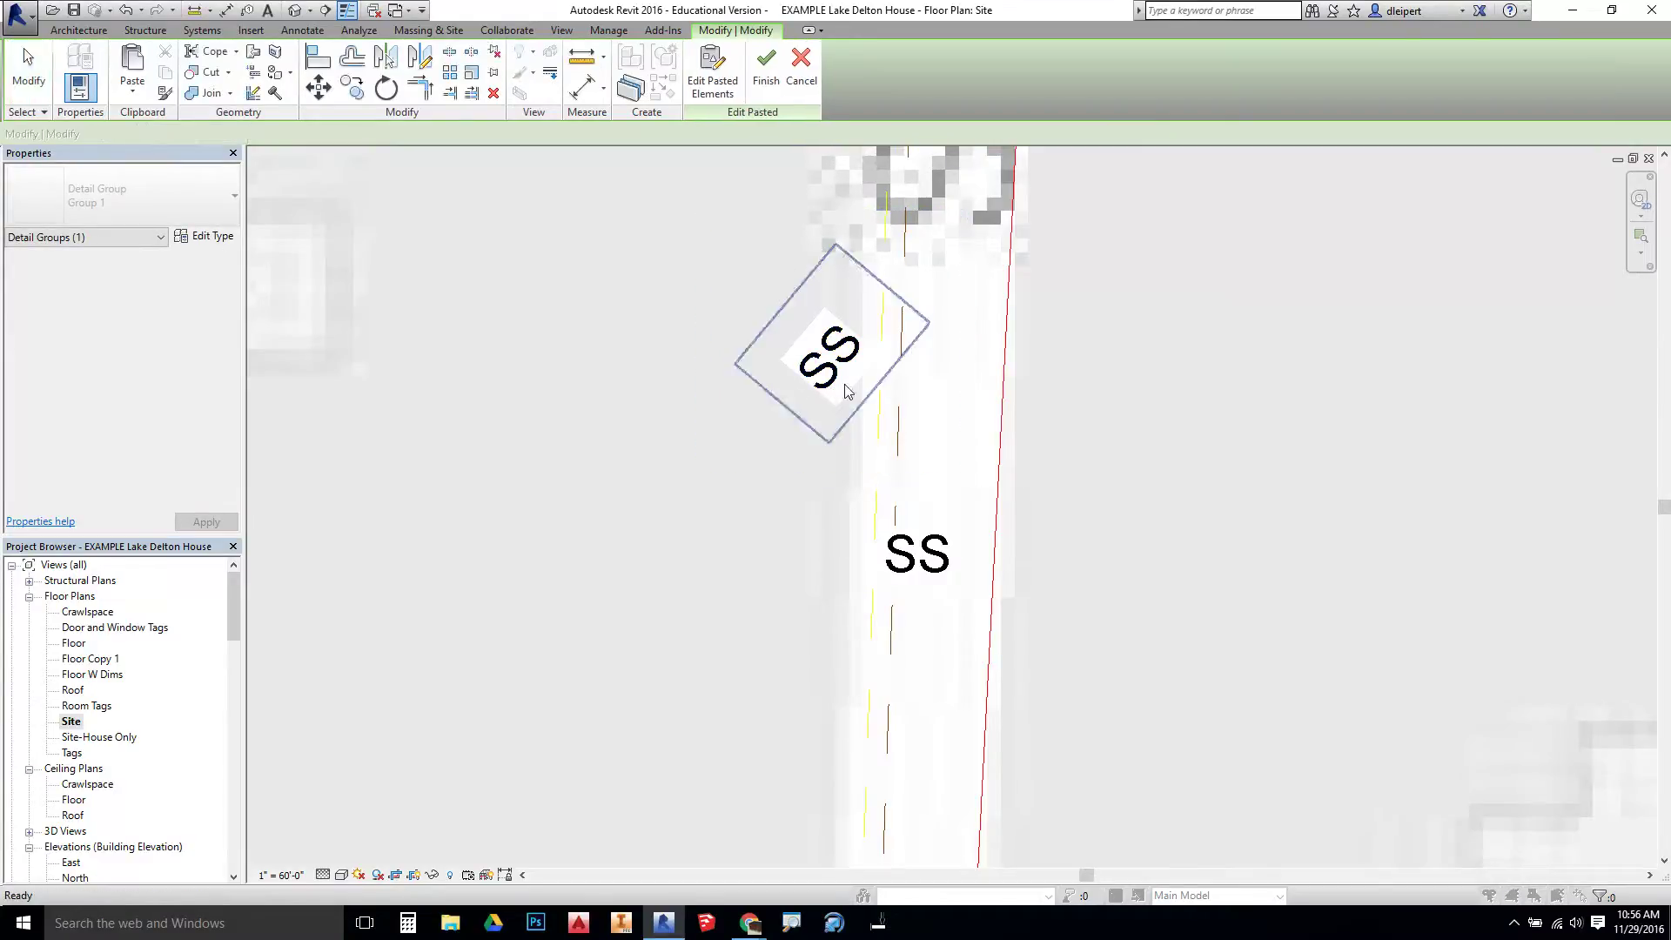
Rotate the copied label beside the G line to horizontal and change its text to "G"
click(849, 374)
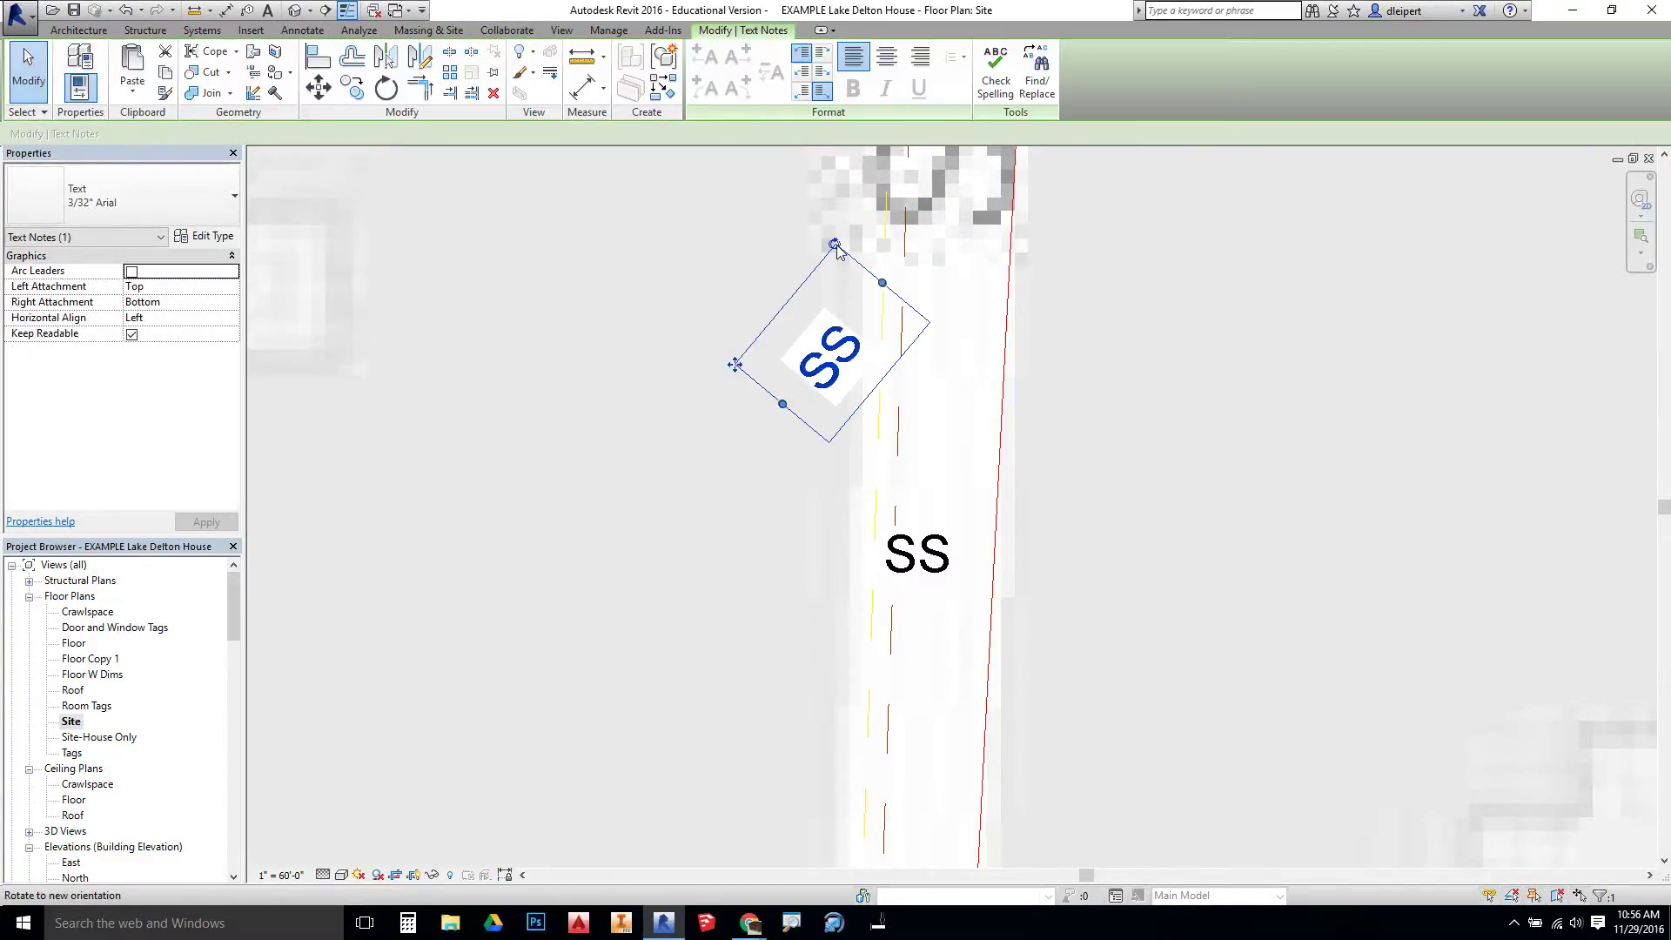
double_click(831, 346)
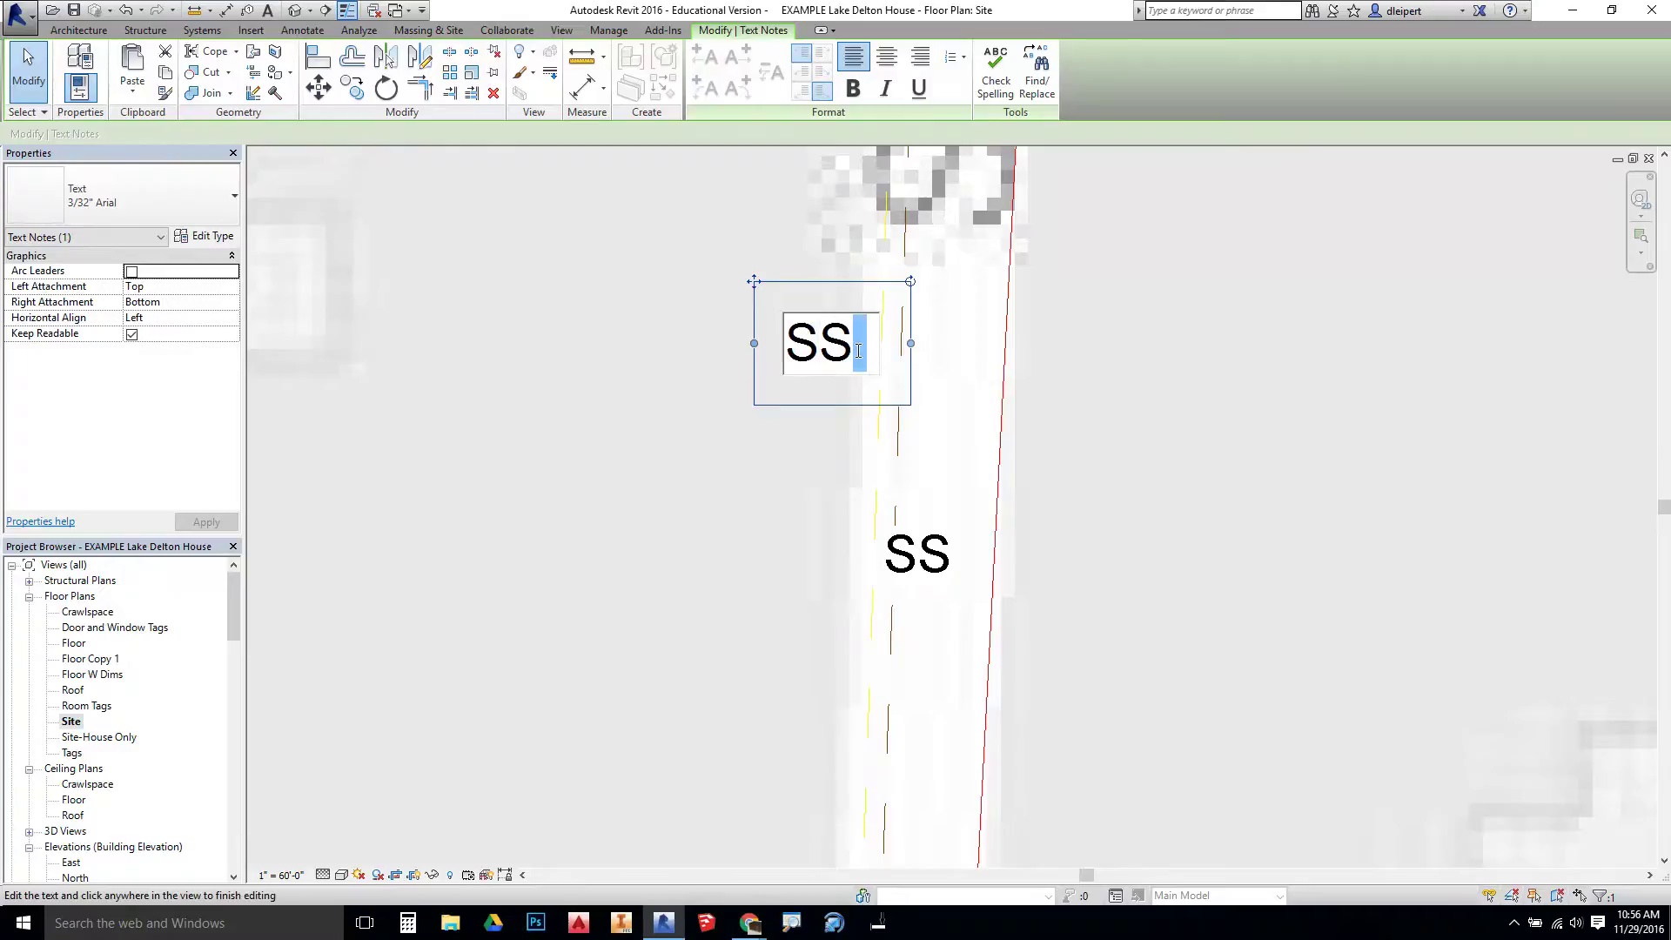
drag(858, 350, 786, 348)
text(G)
click(992, 447)
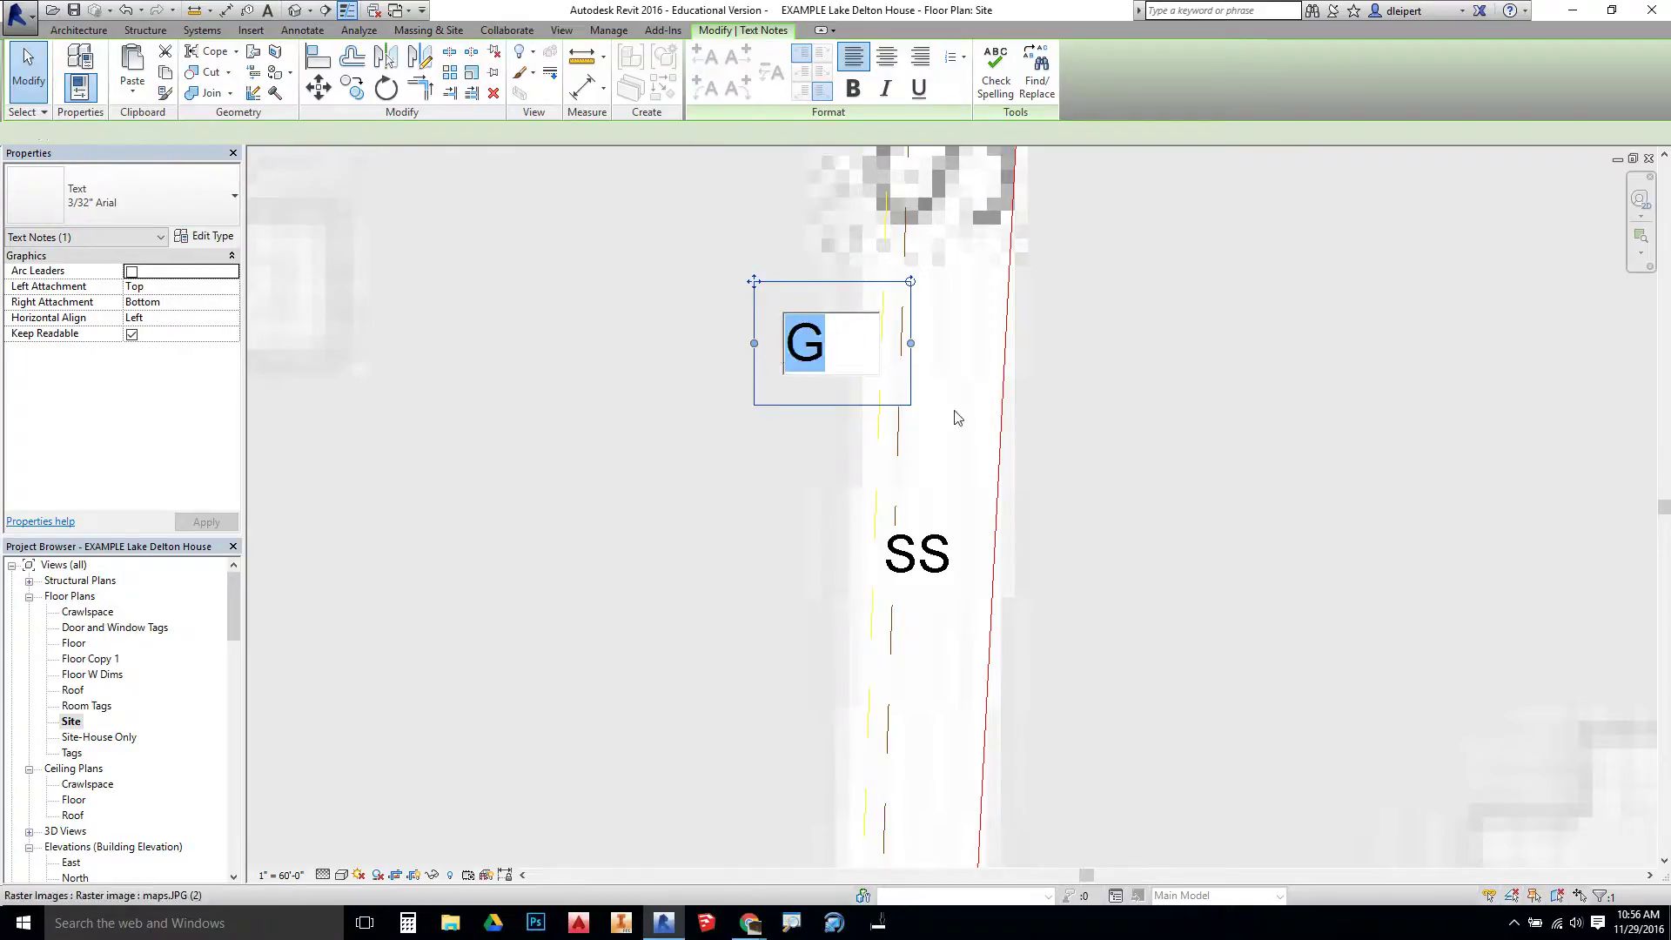
click(779, 340)
key(Escape)
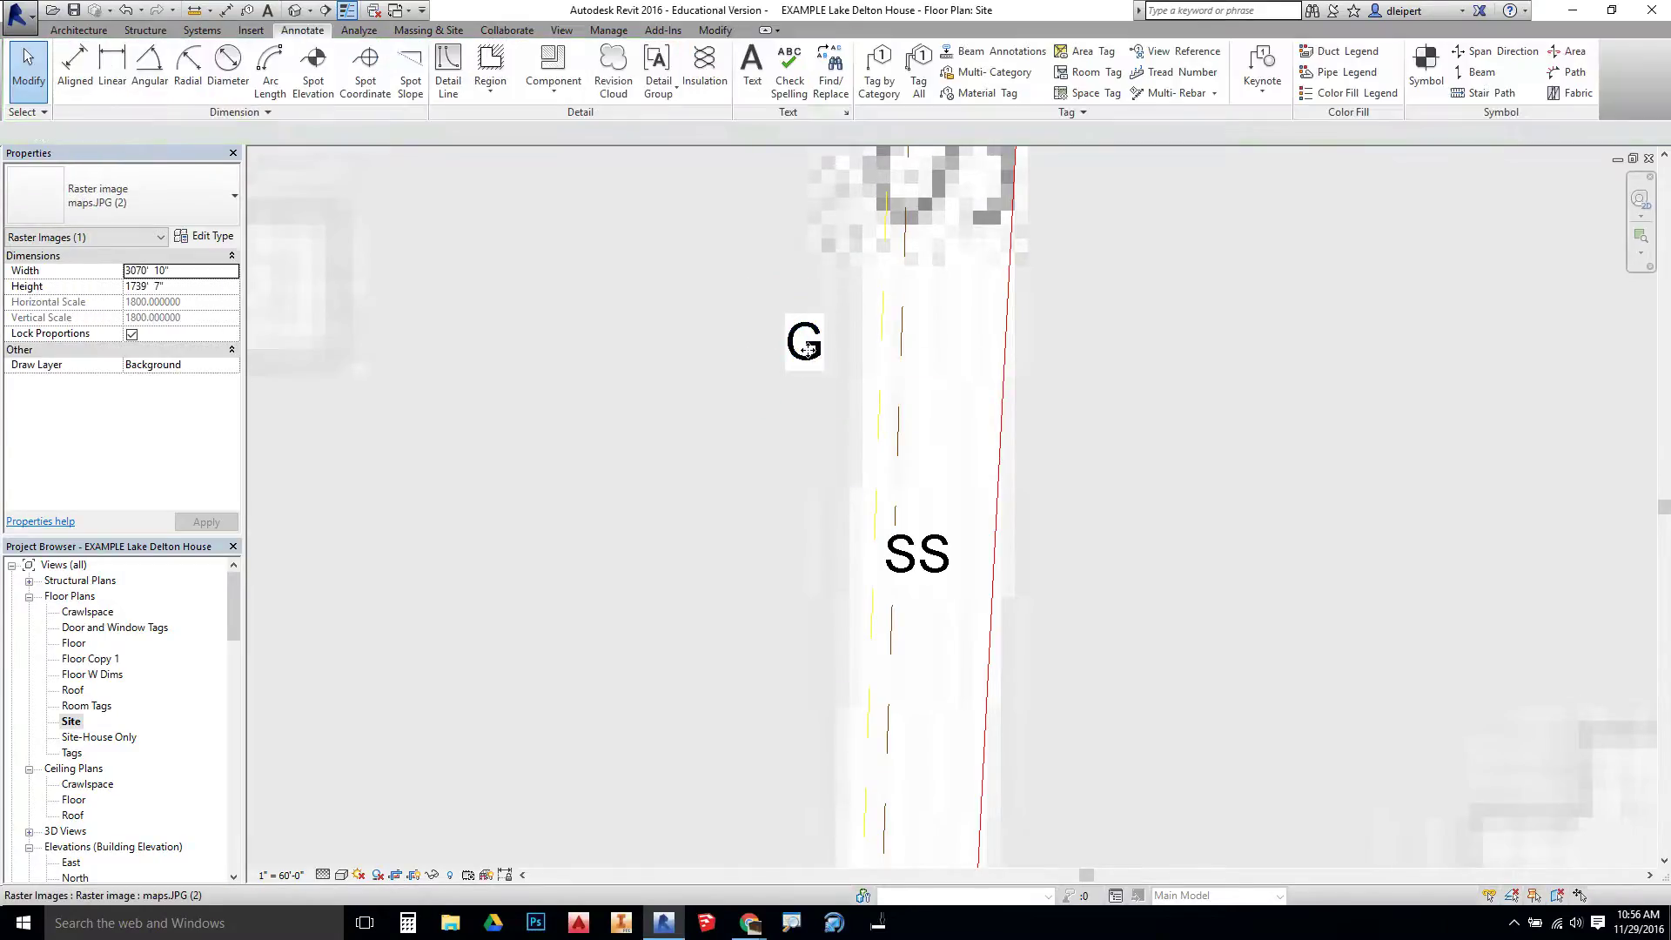
Move the G label east so it sits close against the gas line on S Burritt Ave
click(837, 350)
click(837, 350)
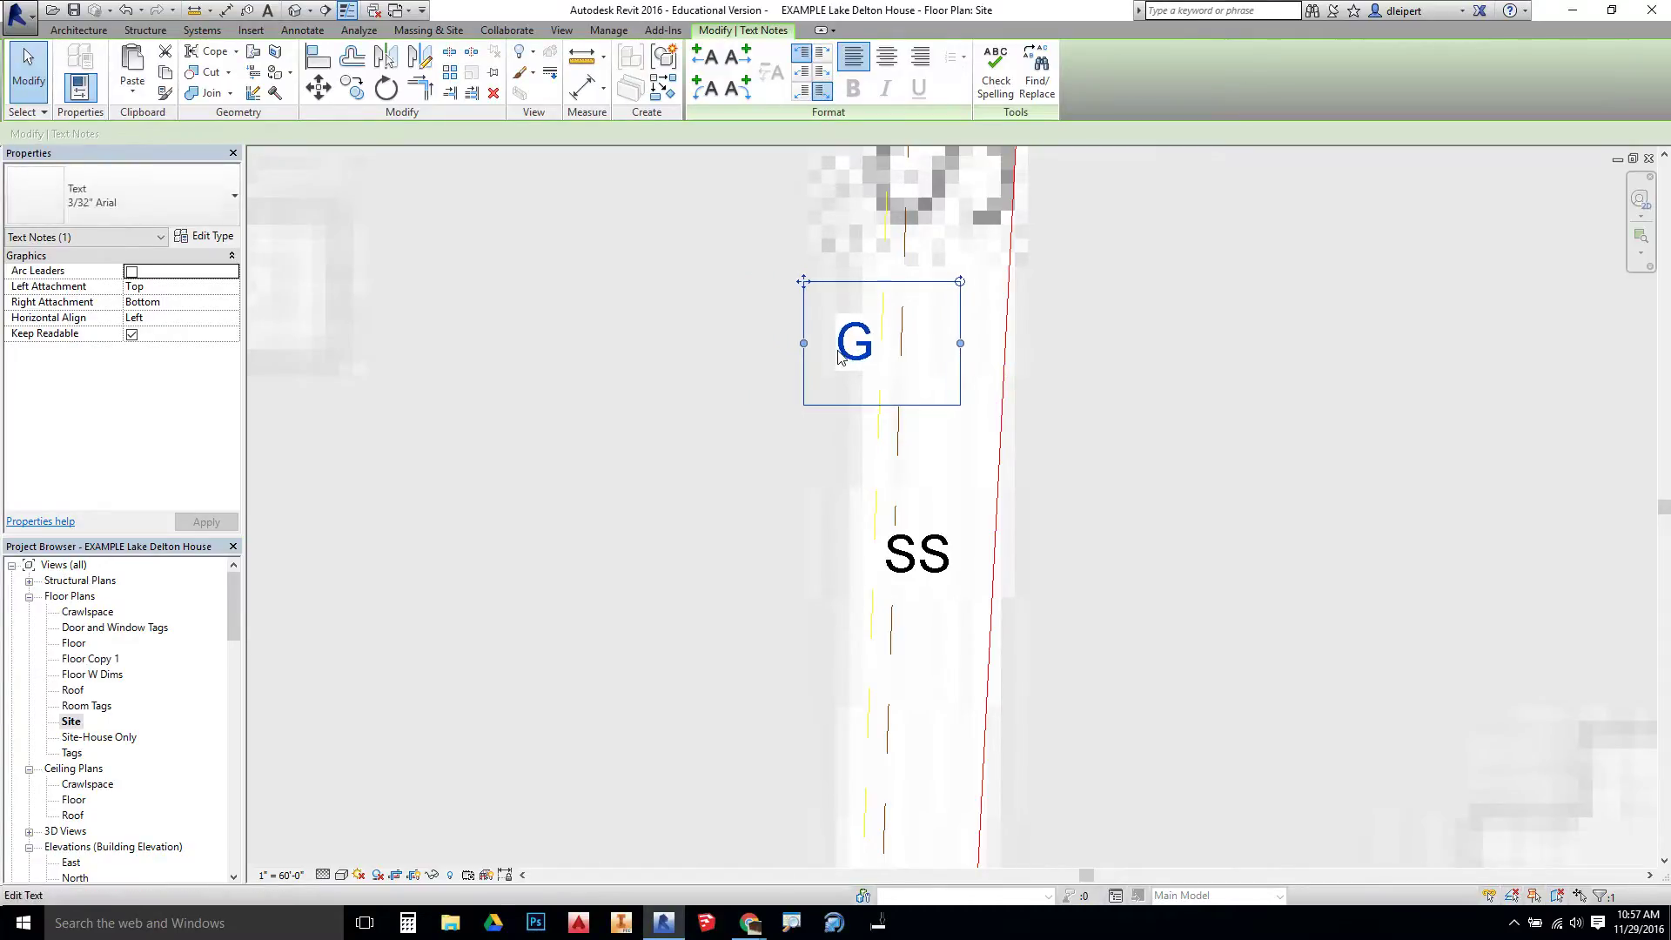
click(1139, 431)
scroll(1138, 431, down, 5)
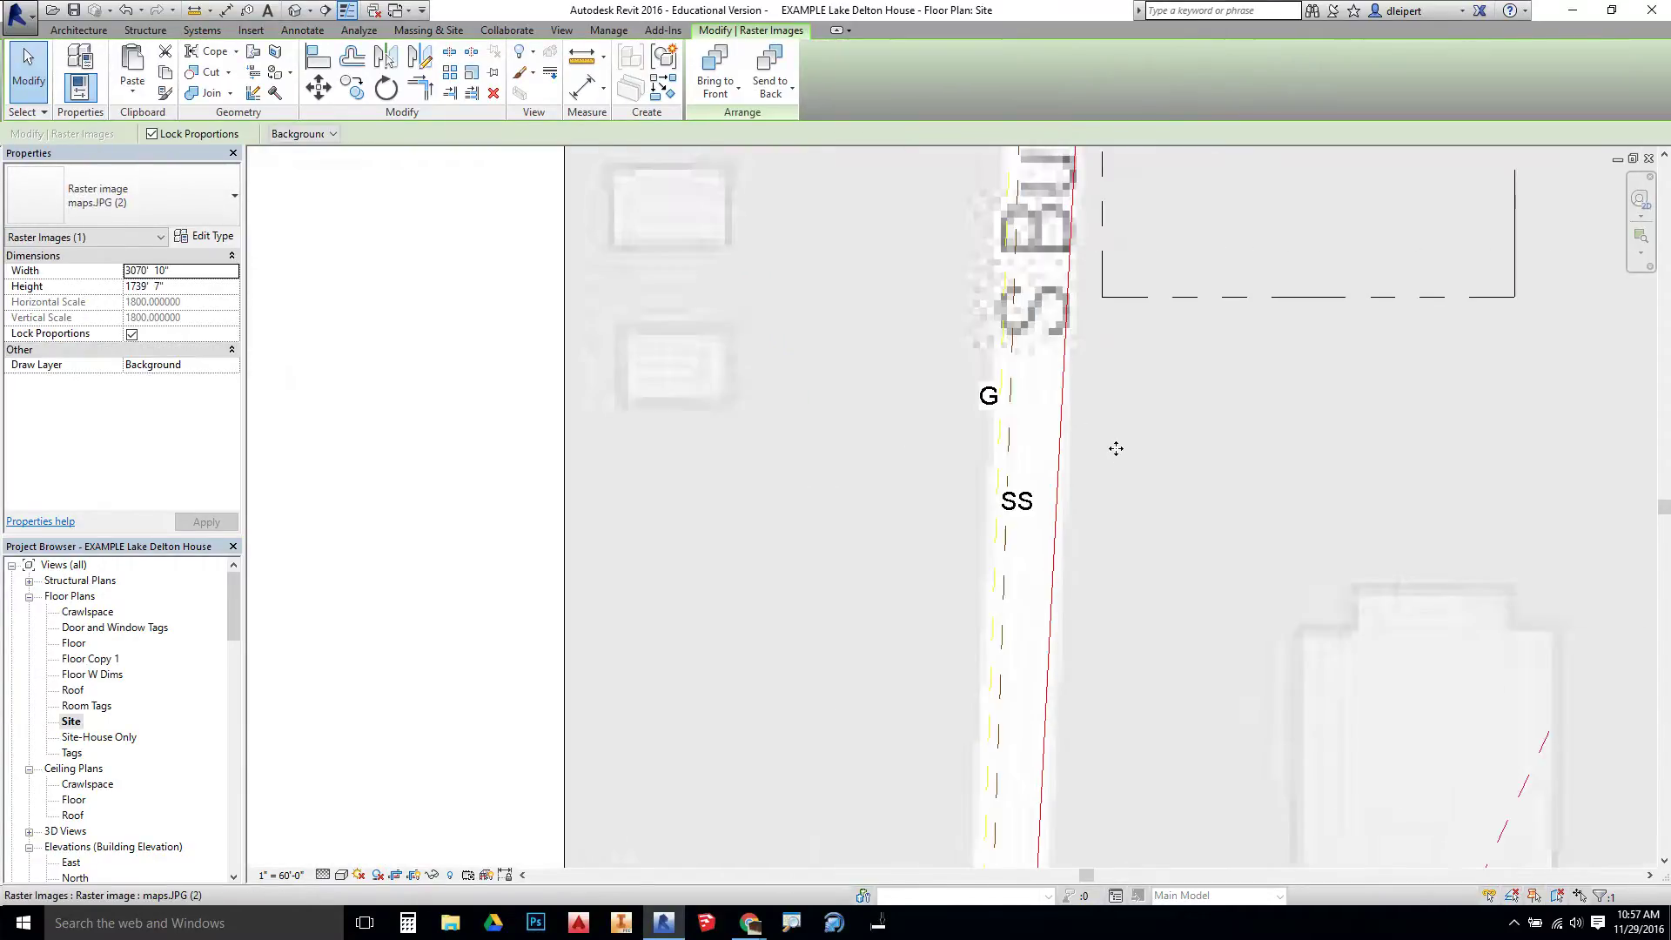
scroll(1027, 499, down, 5)
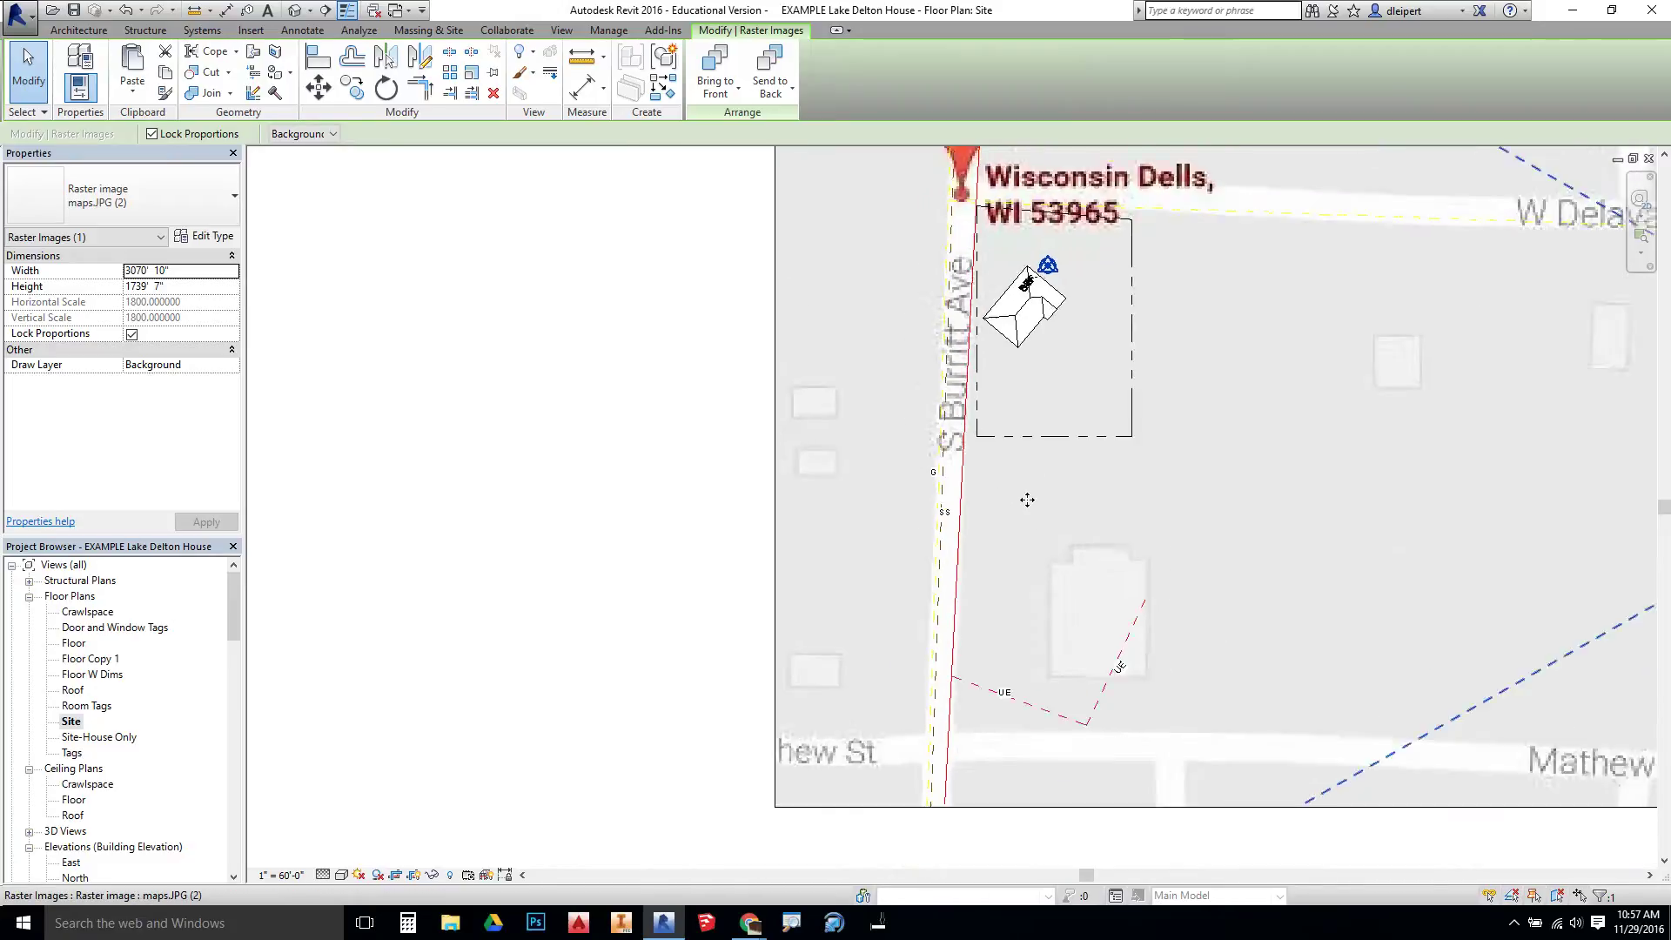